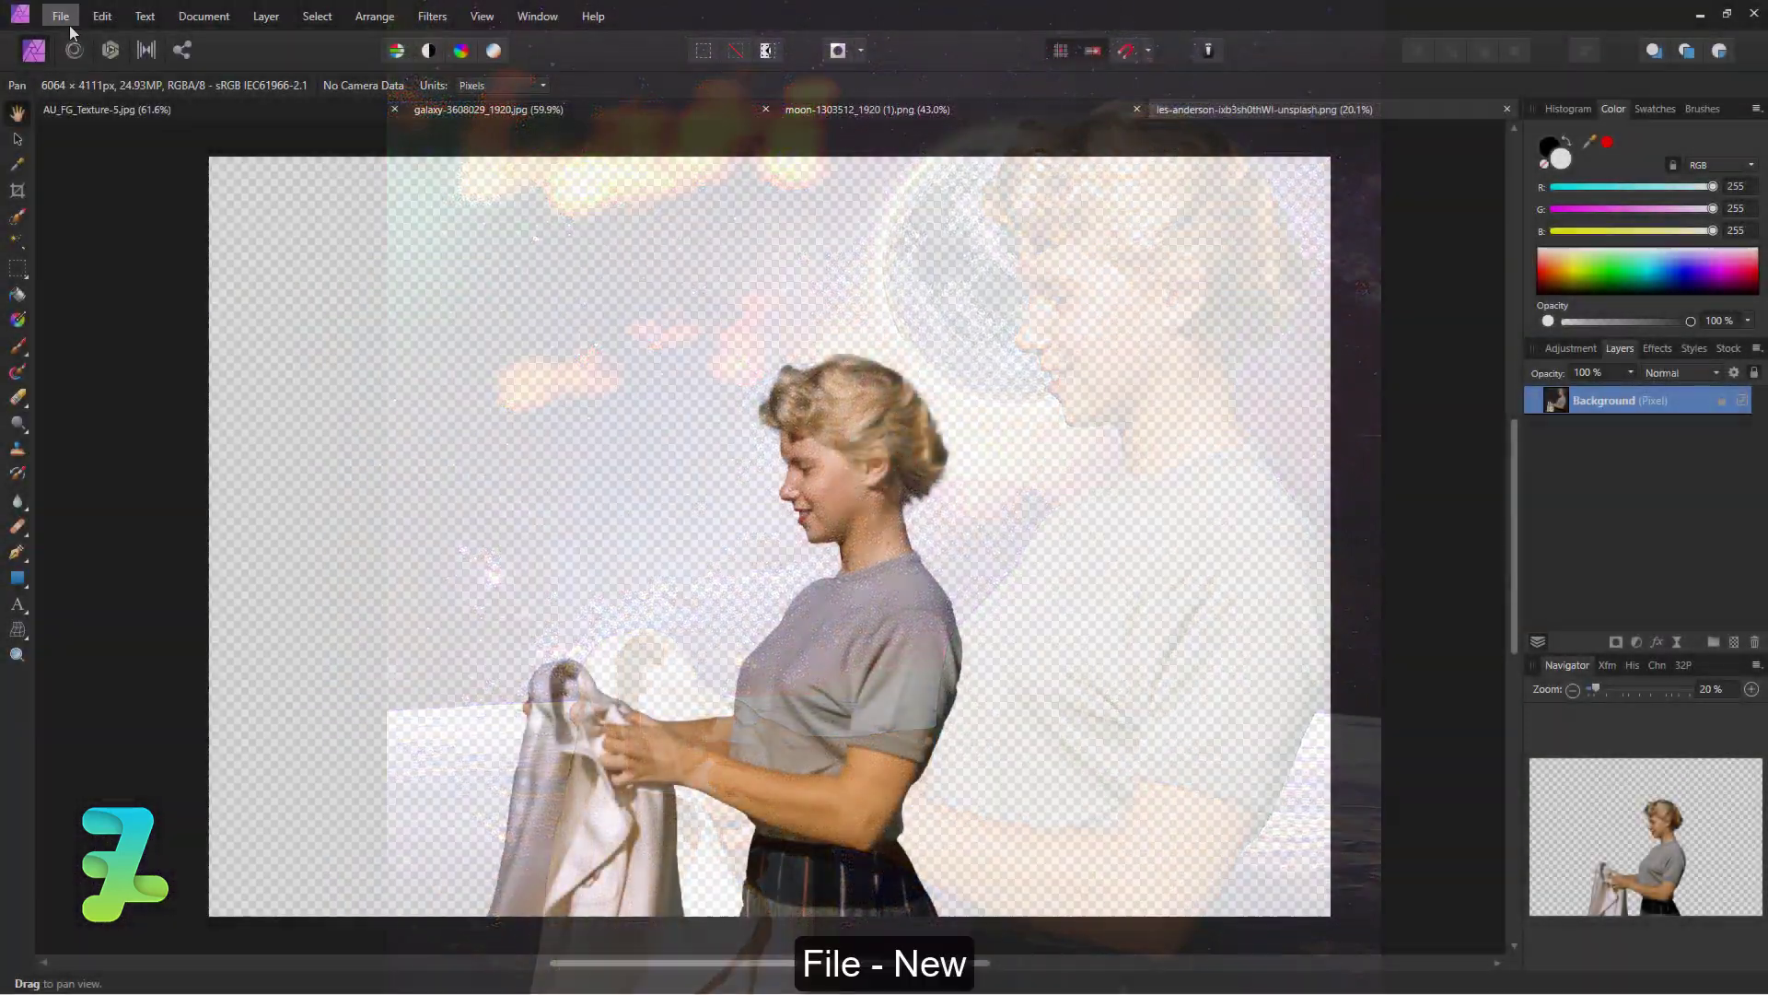
Create a new 3000 × 3000 px document with units in pixels, keeping RGB/16
{"action": "left_click", "coordinate": [61, 16]}
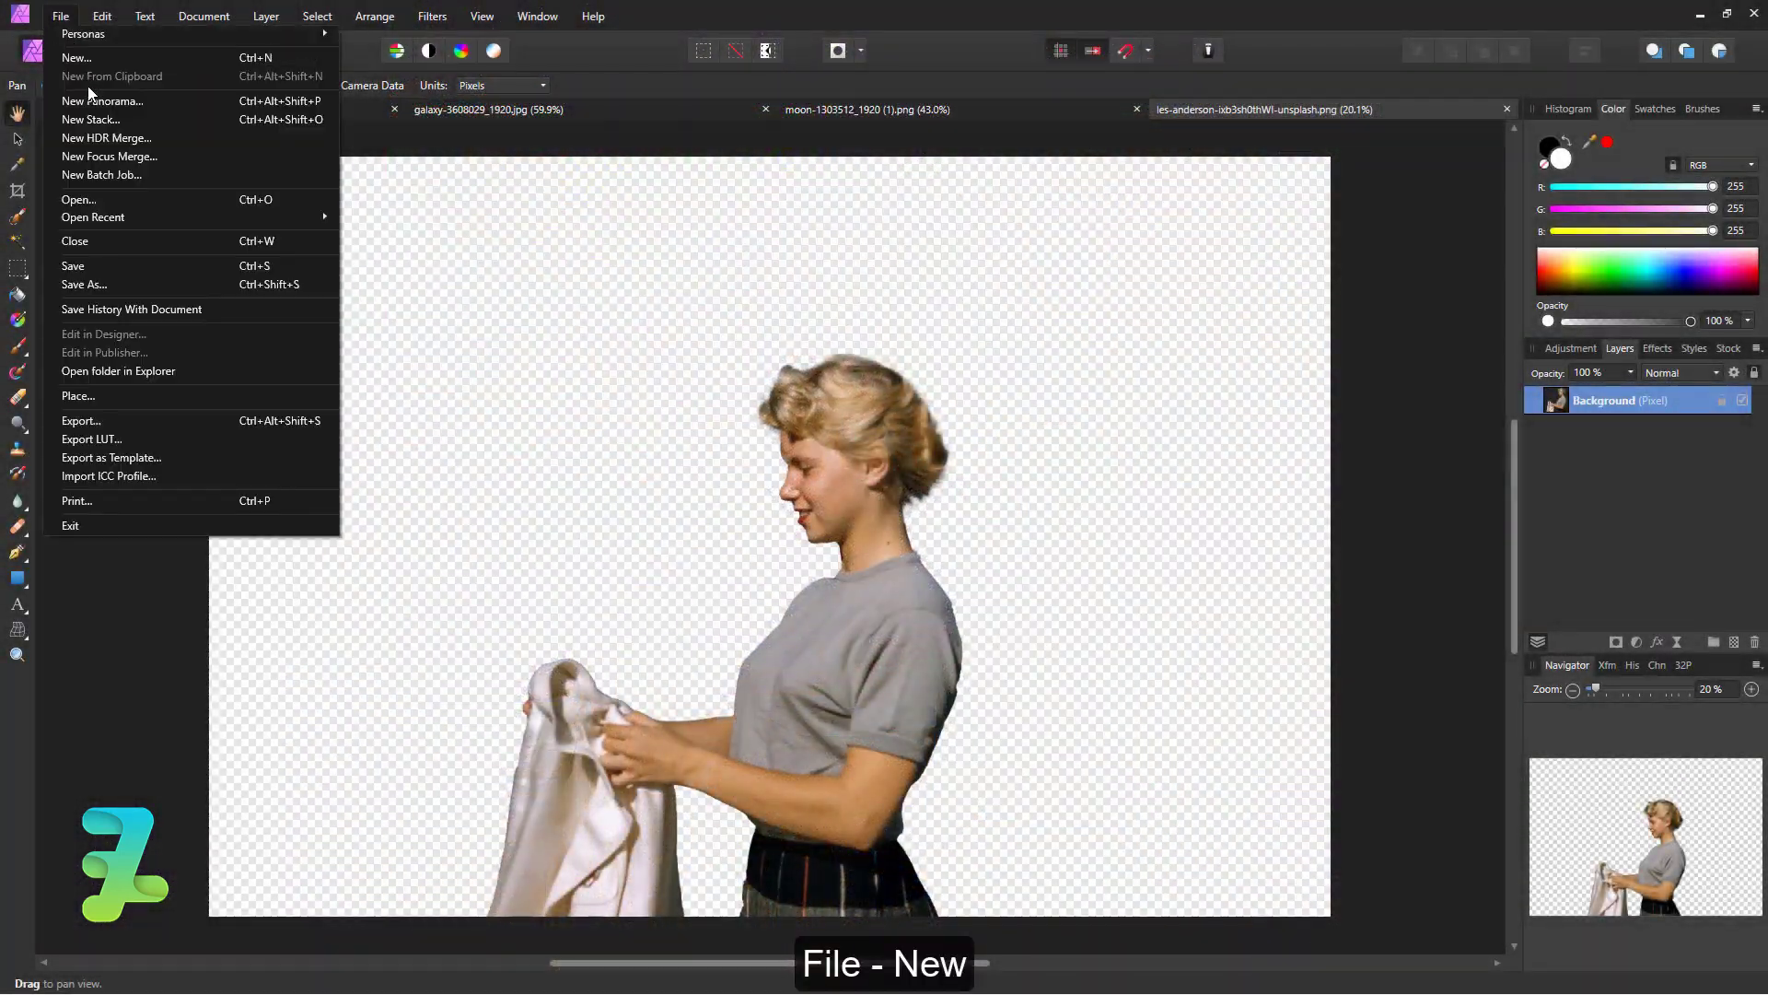
{"action": "left_click", "coordinate": [85, 54]}
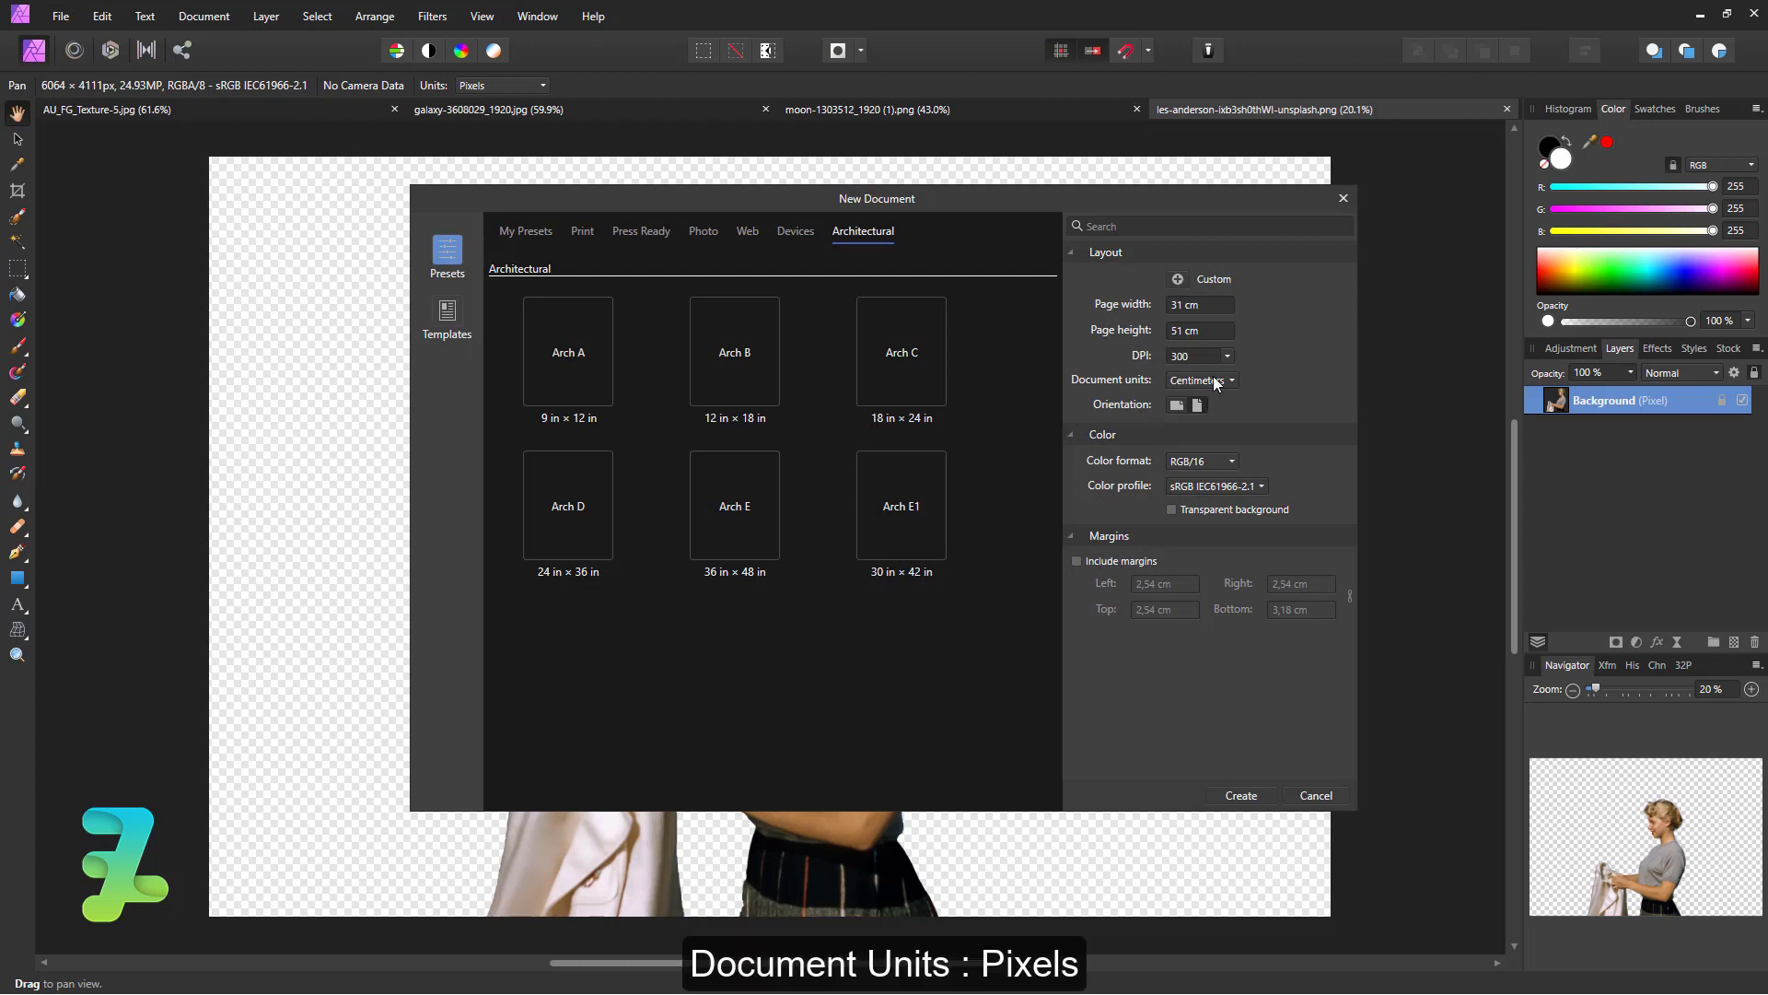
{"action": "left_click", "coordinate": [1216, 382]}
{"action": "left_click", "coordinate": [1203, 398]}
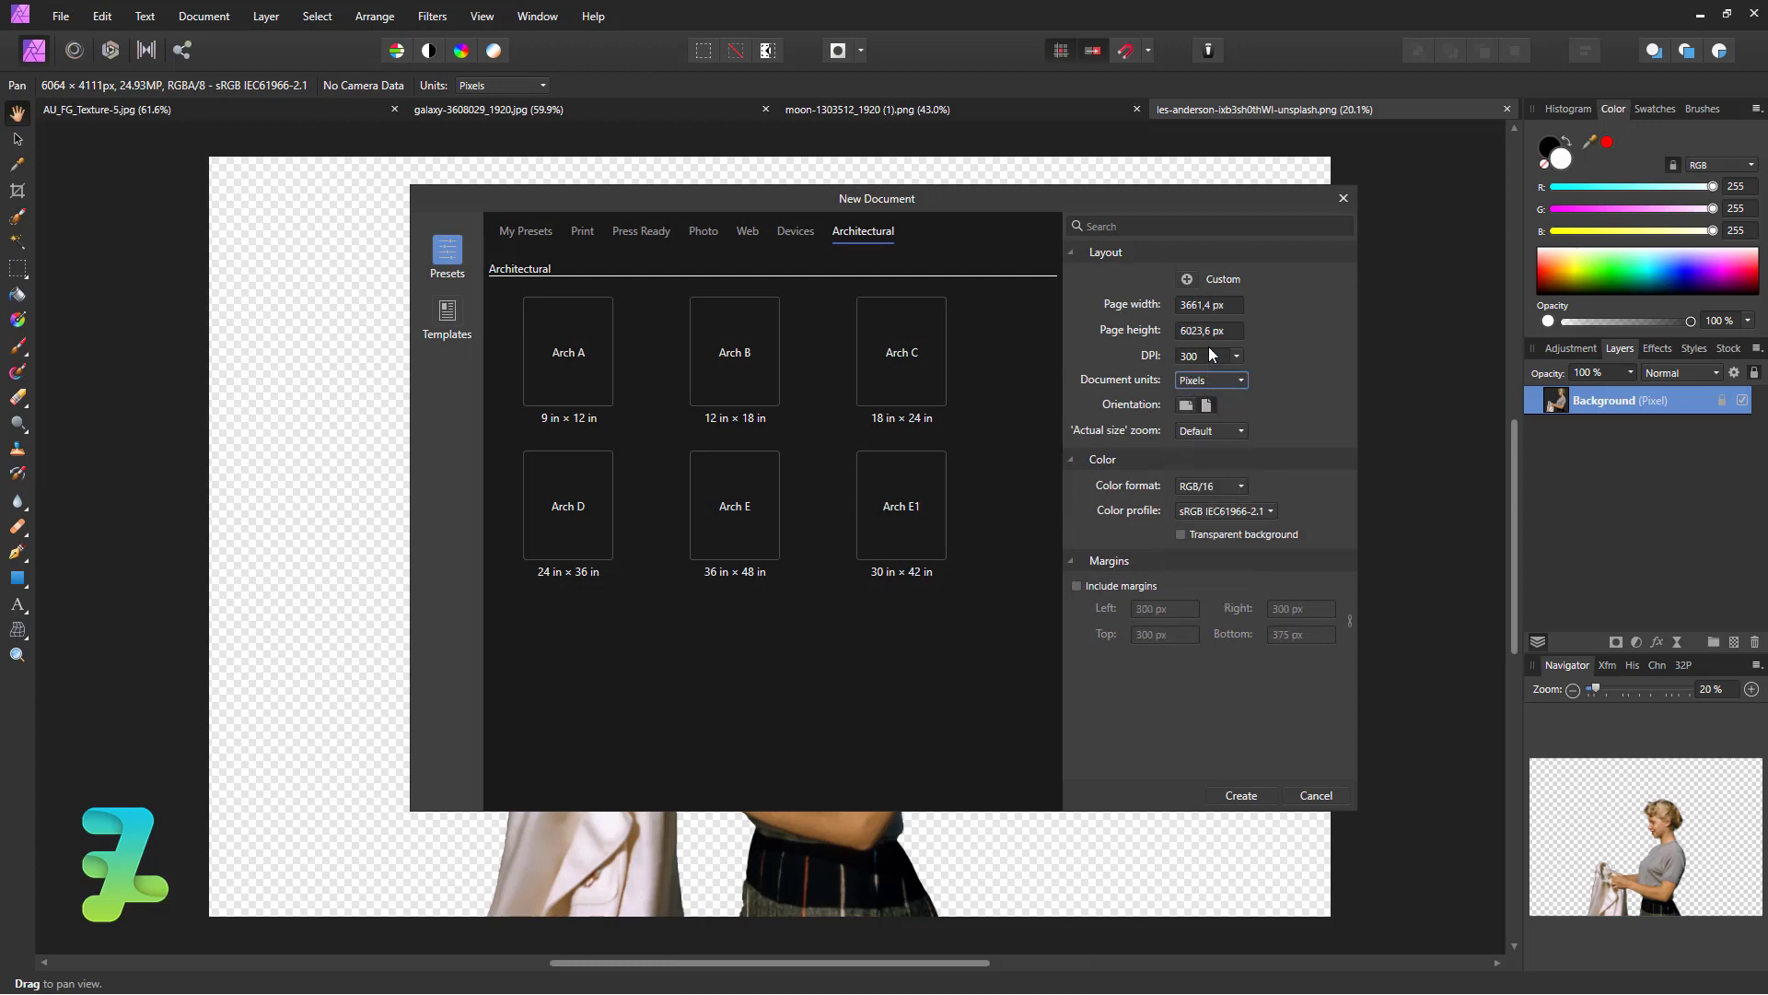
{"action": "double_click", "coordinate": [1198, 305]}
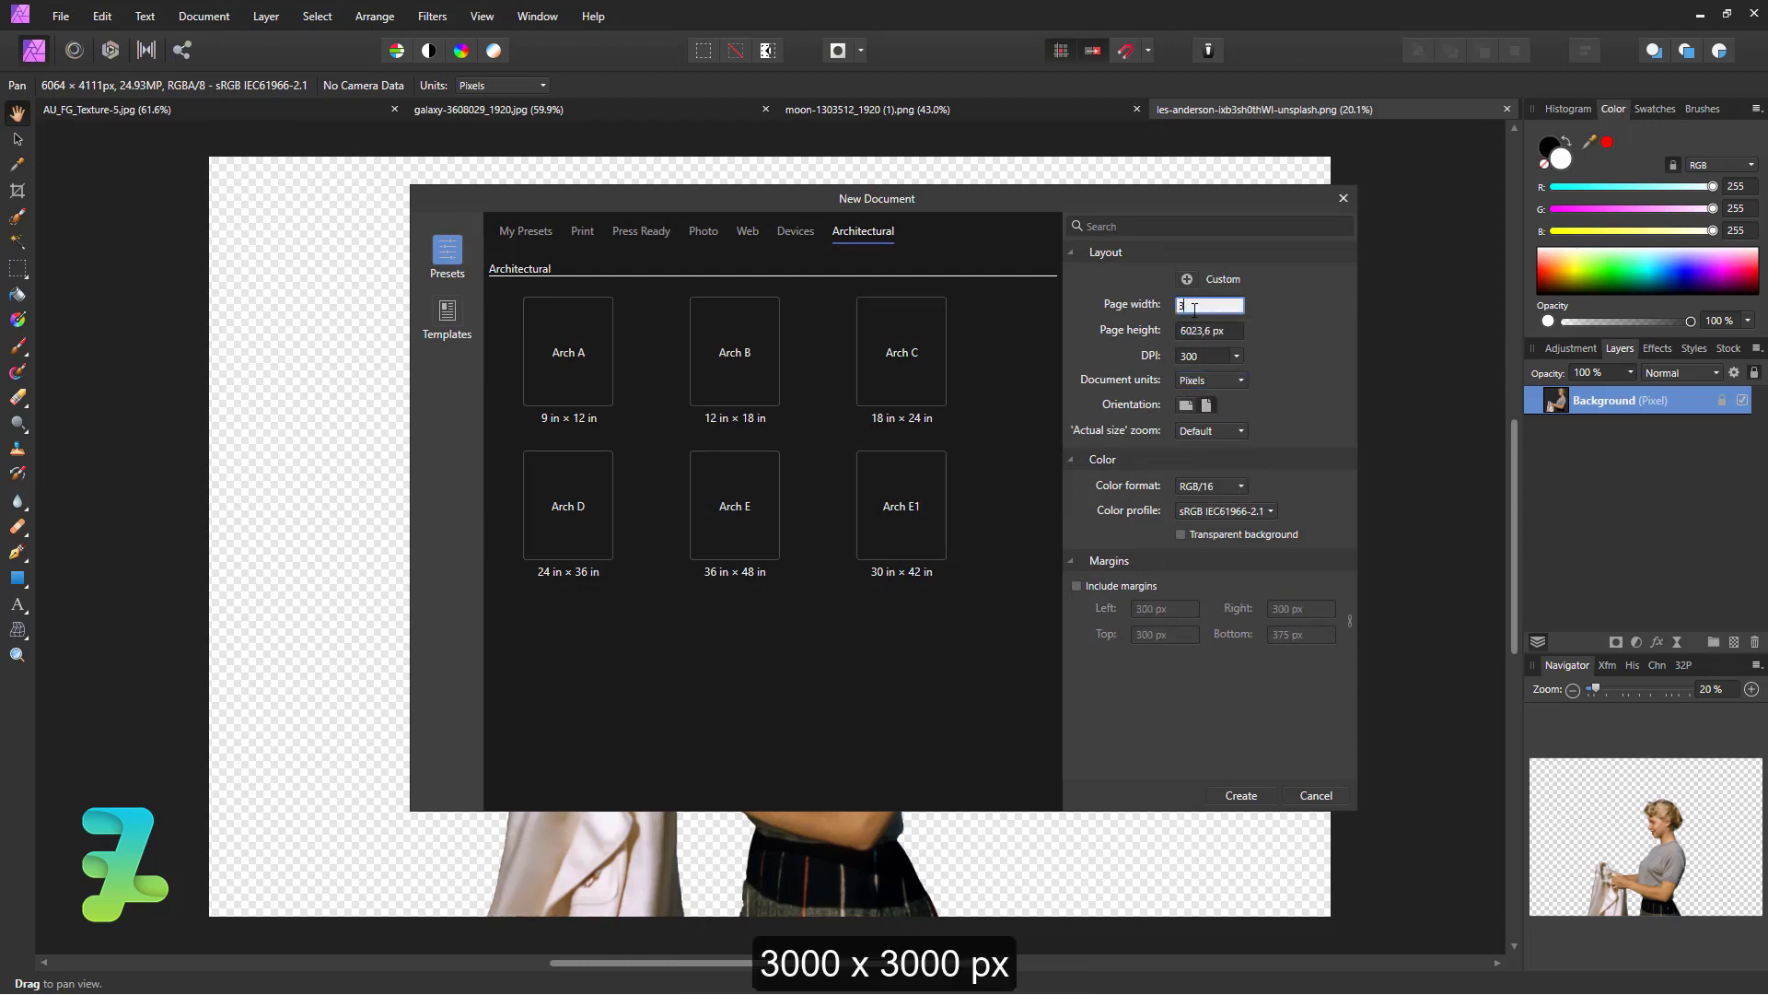
{"action": "type", "text": "000"}
{"action": "double_click", "coordinate": [1186, 331]}
{"action": "type", "text": "3000"}
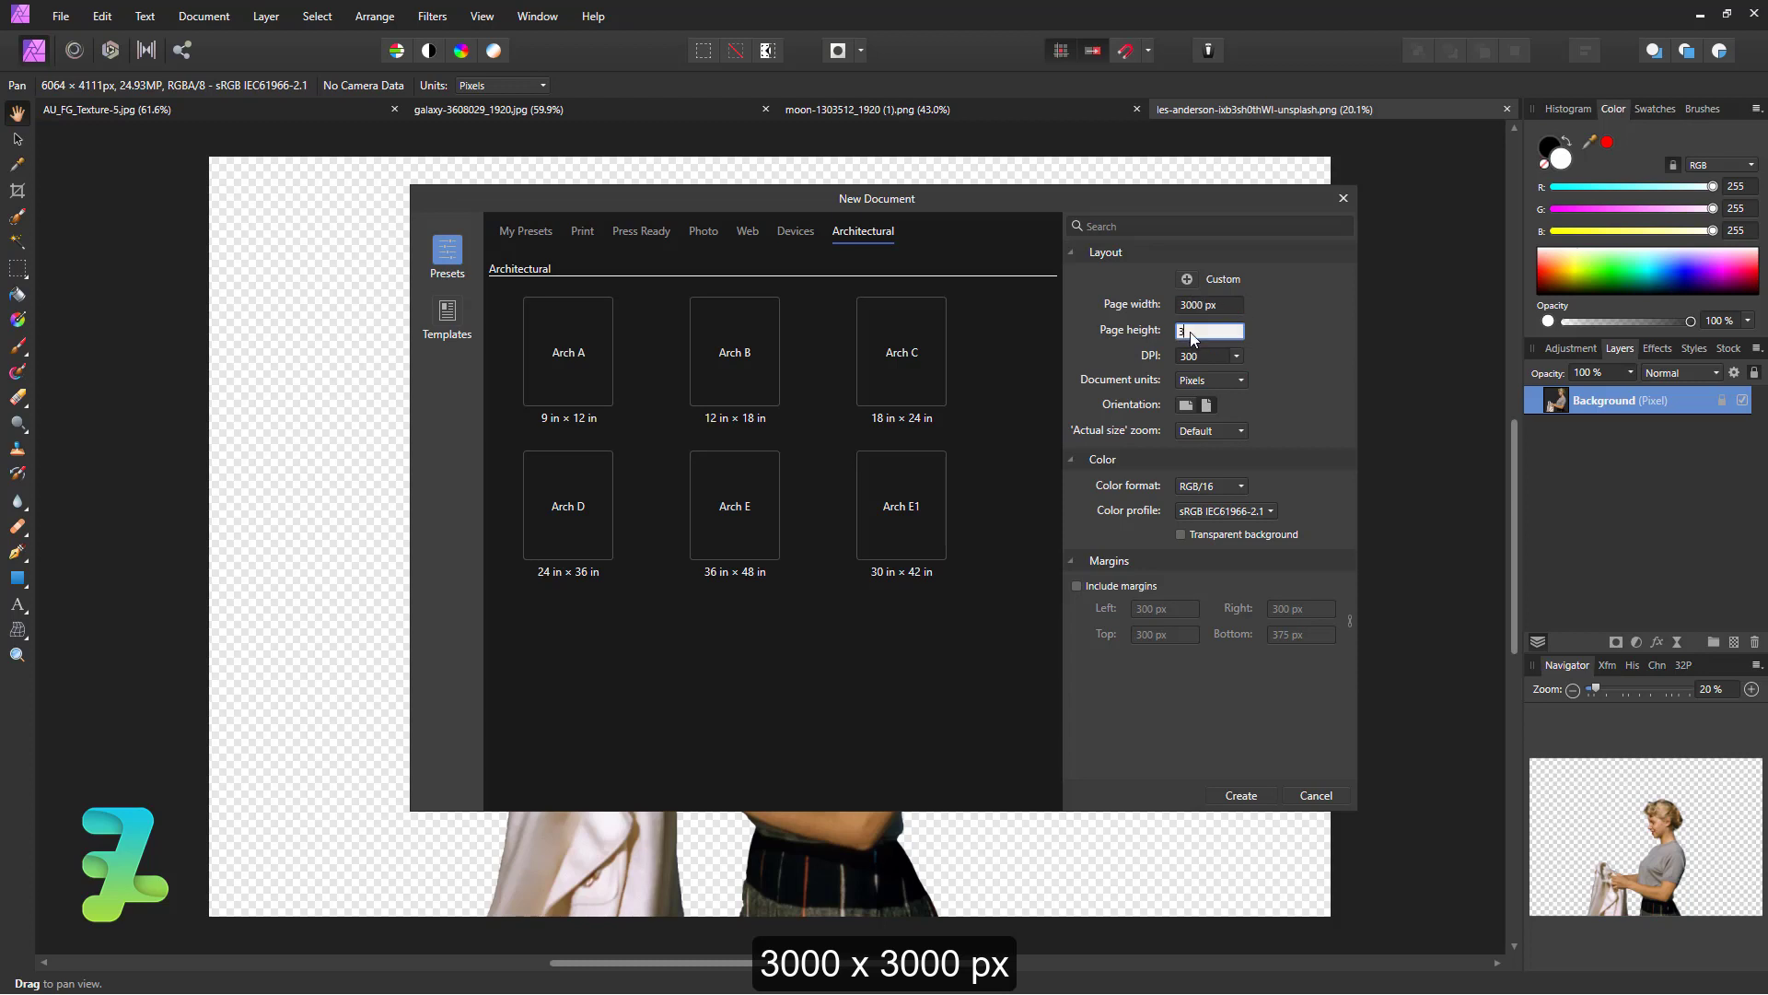
{"action": "left_click", "coordinate": [1203, 356]}
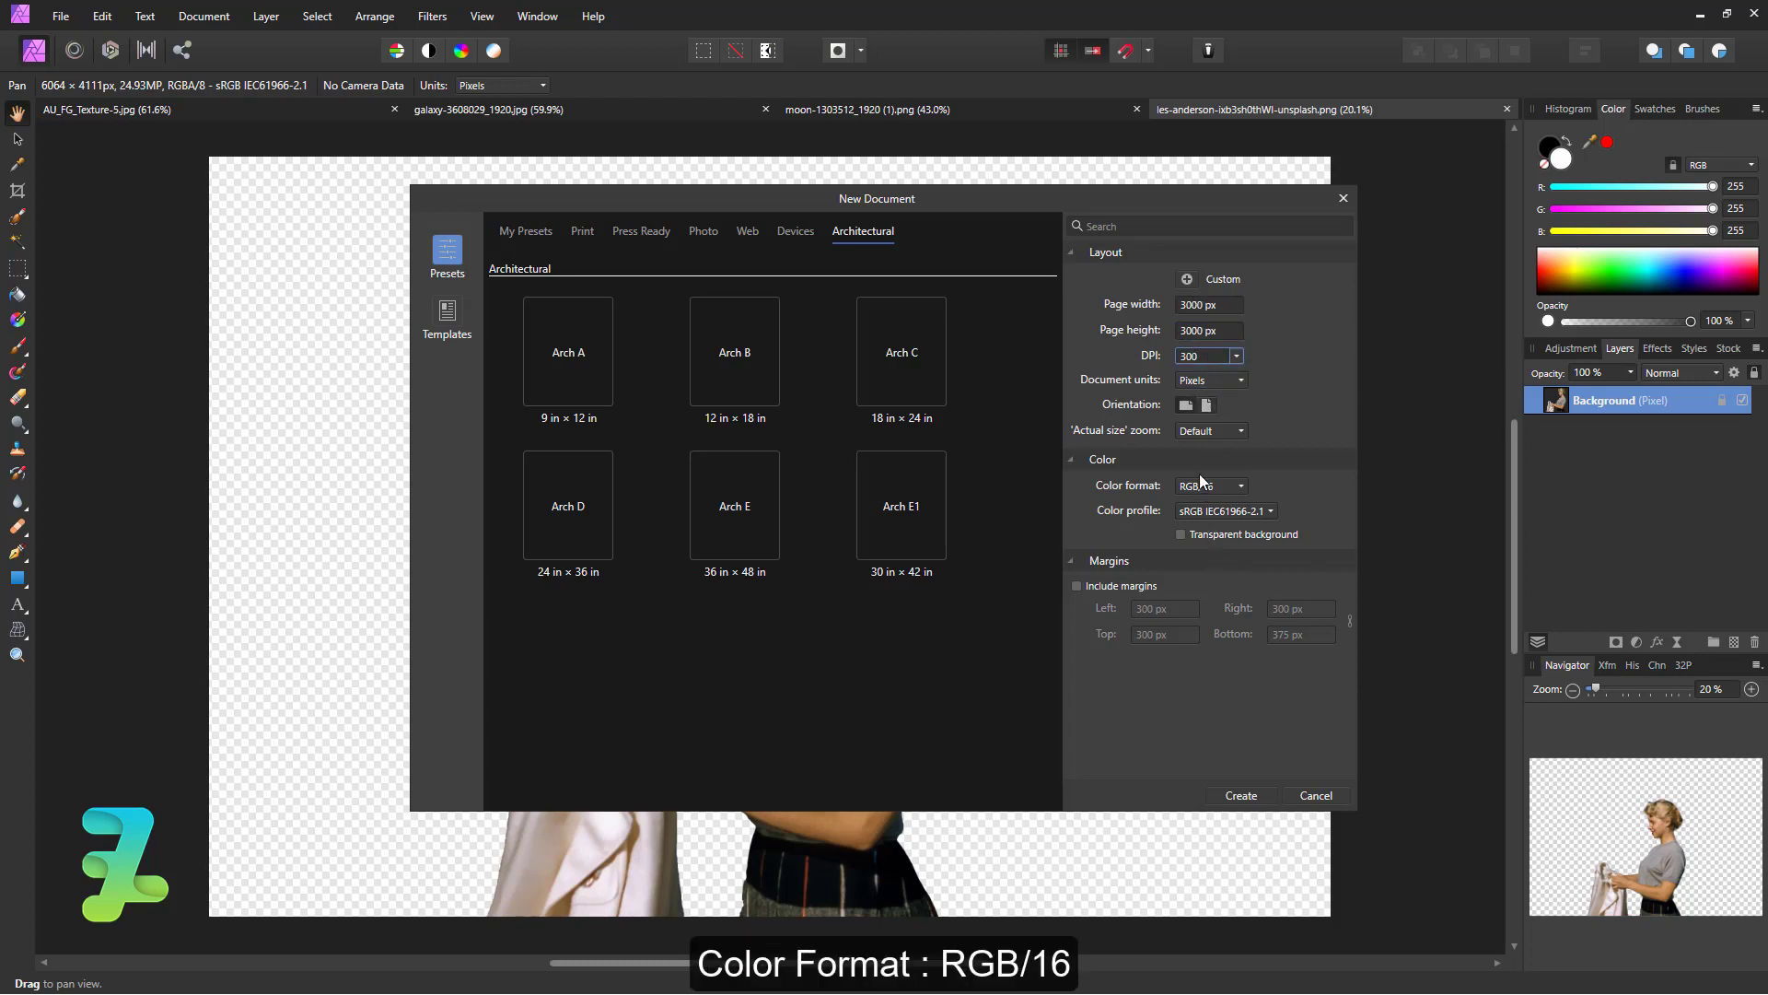
{"action": "left_click", "coordinate": [1241, 796]}
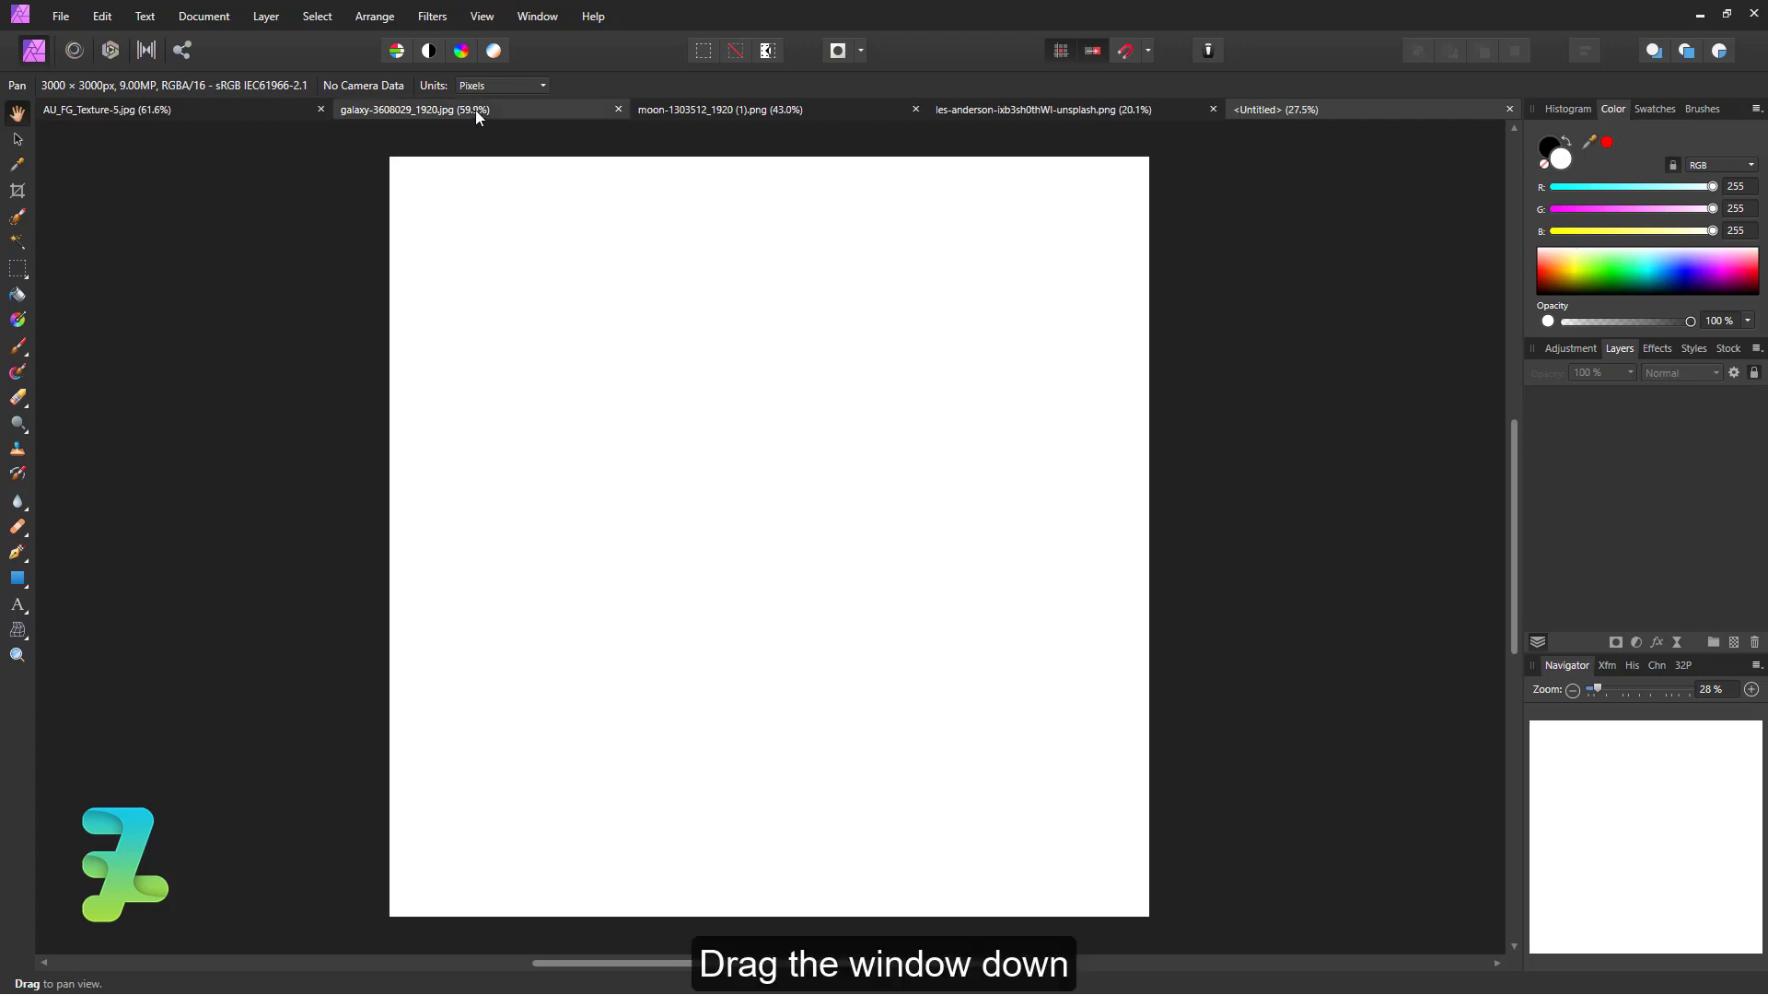
Copy the galaxy image from its floating window into the new untitled document, then close it
{"action": "left_click_drag", "start_coordinate": [475, 108], "coordinate": [585, 675]}
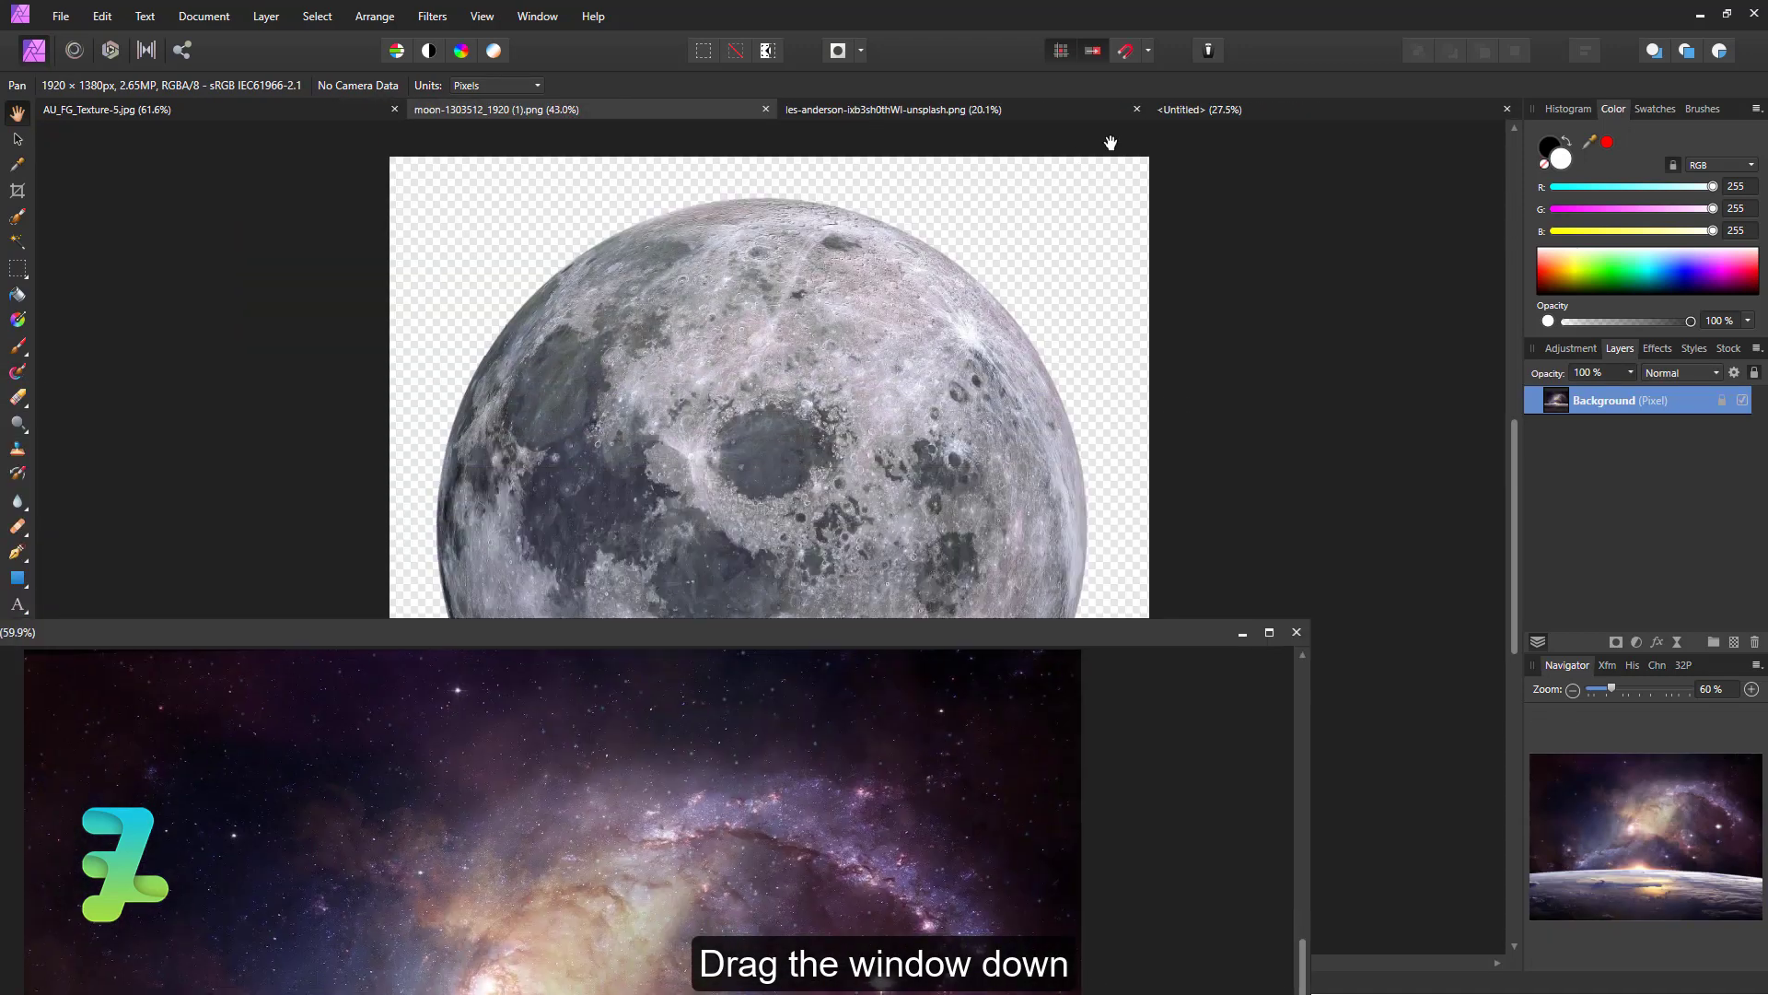
{"action": "left_click", "coordinate": [1225, 109]}
{"action": "left_click", "coordinate": [1007, 698]}
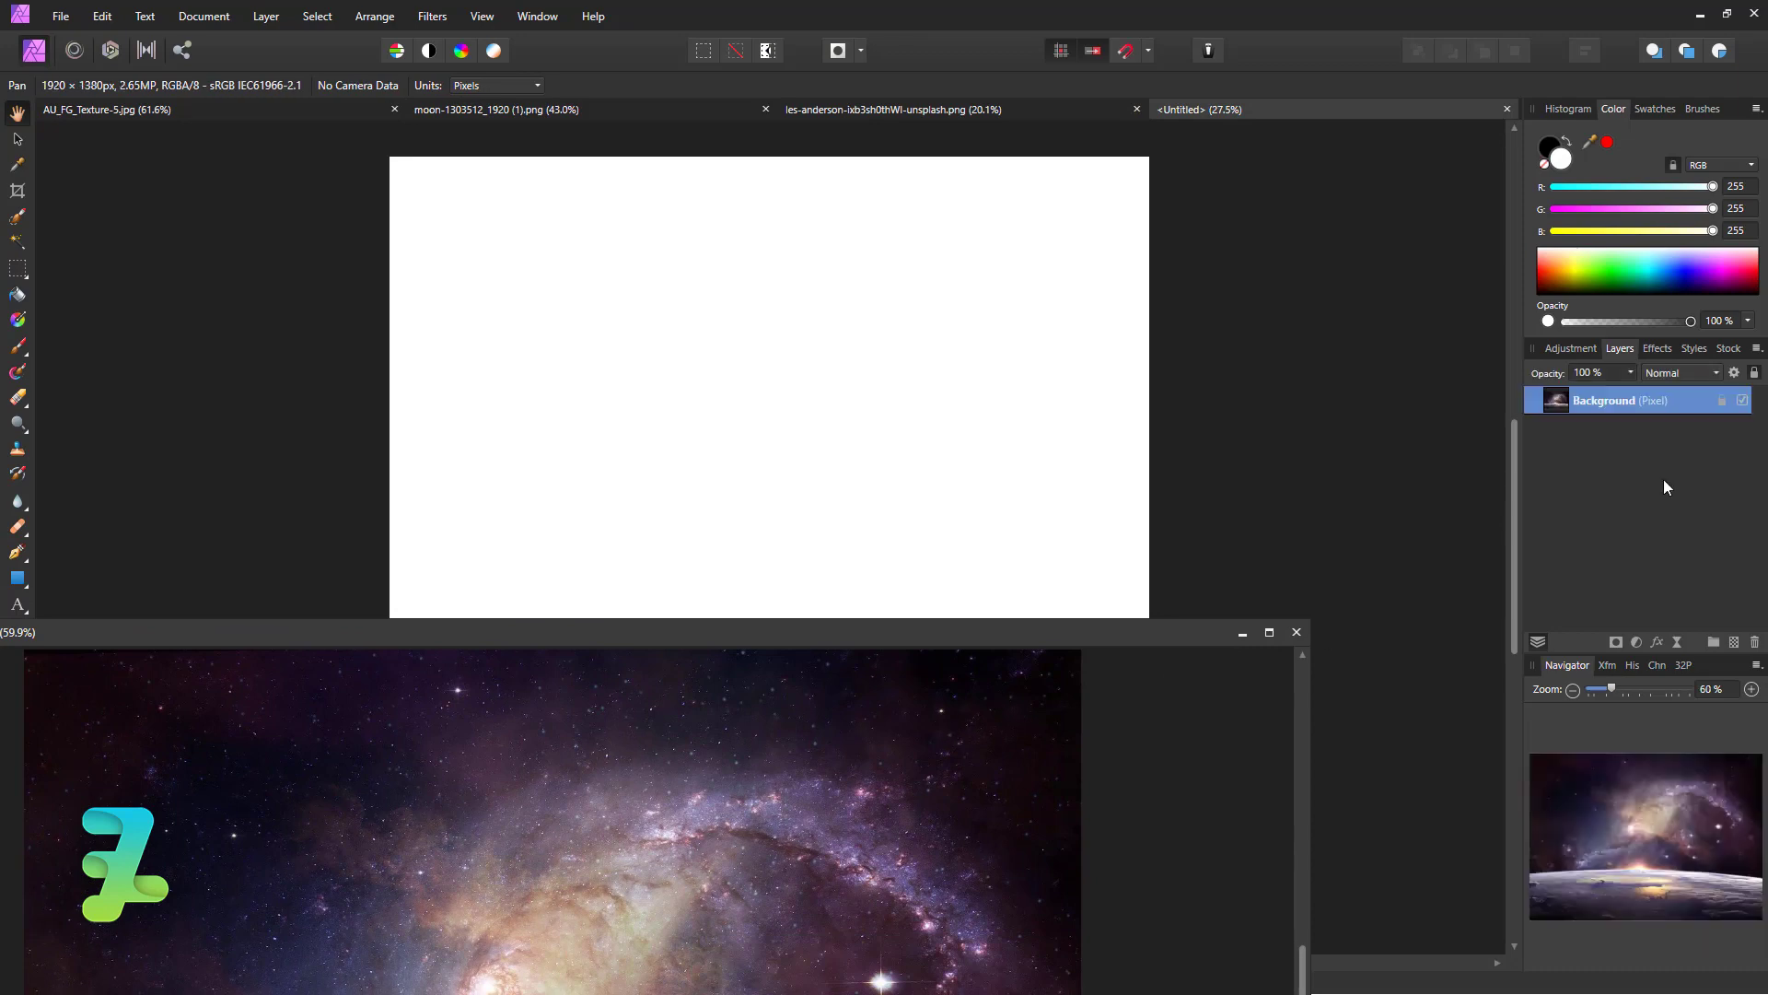
{"action": "left_click_drag", "start_coordinate": [1553, 407], "coordinate": [1041, 566]}
{"action": "left_click", "coordinate": [1294, 634]}
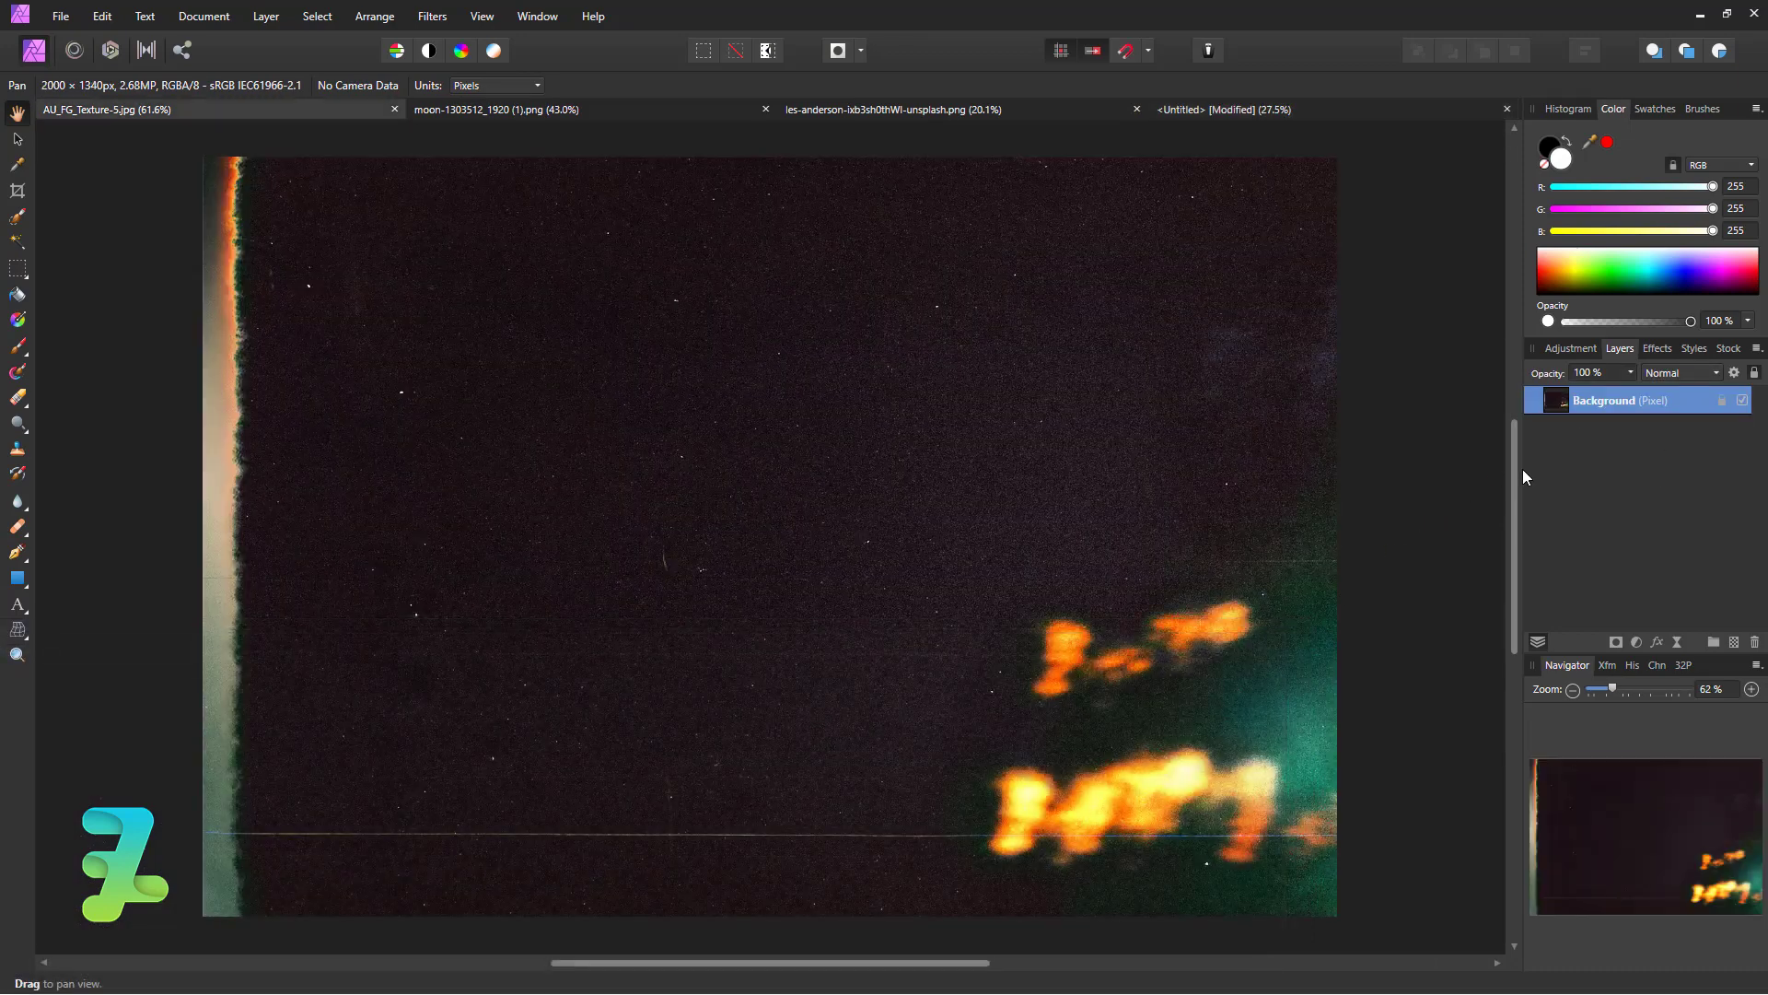
{"action": "left_click", "coordinate": [1196, 111]}
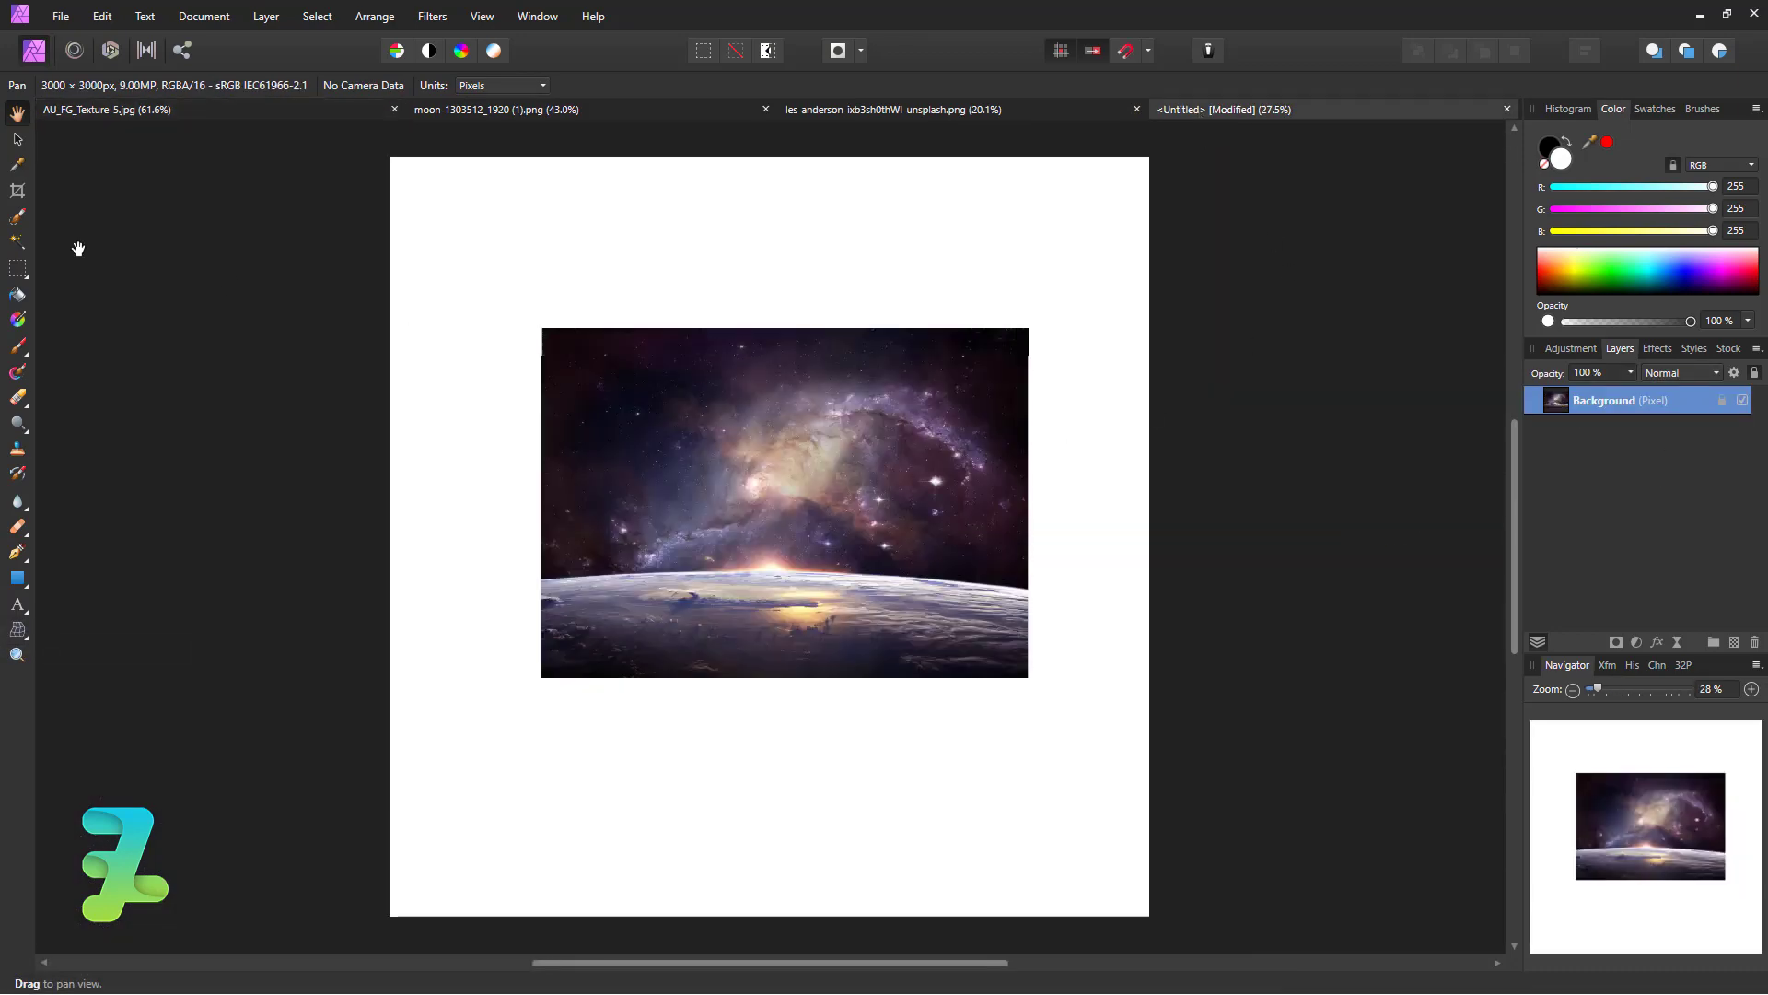
Unlock the galaxy layer, then scale and position it to fill the whole square canvas
{"action": "left_click", "coordinate": [16, 142]}
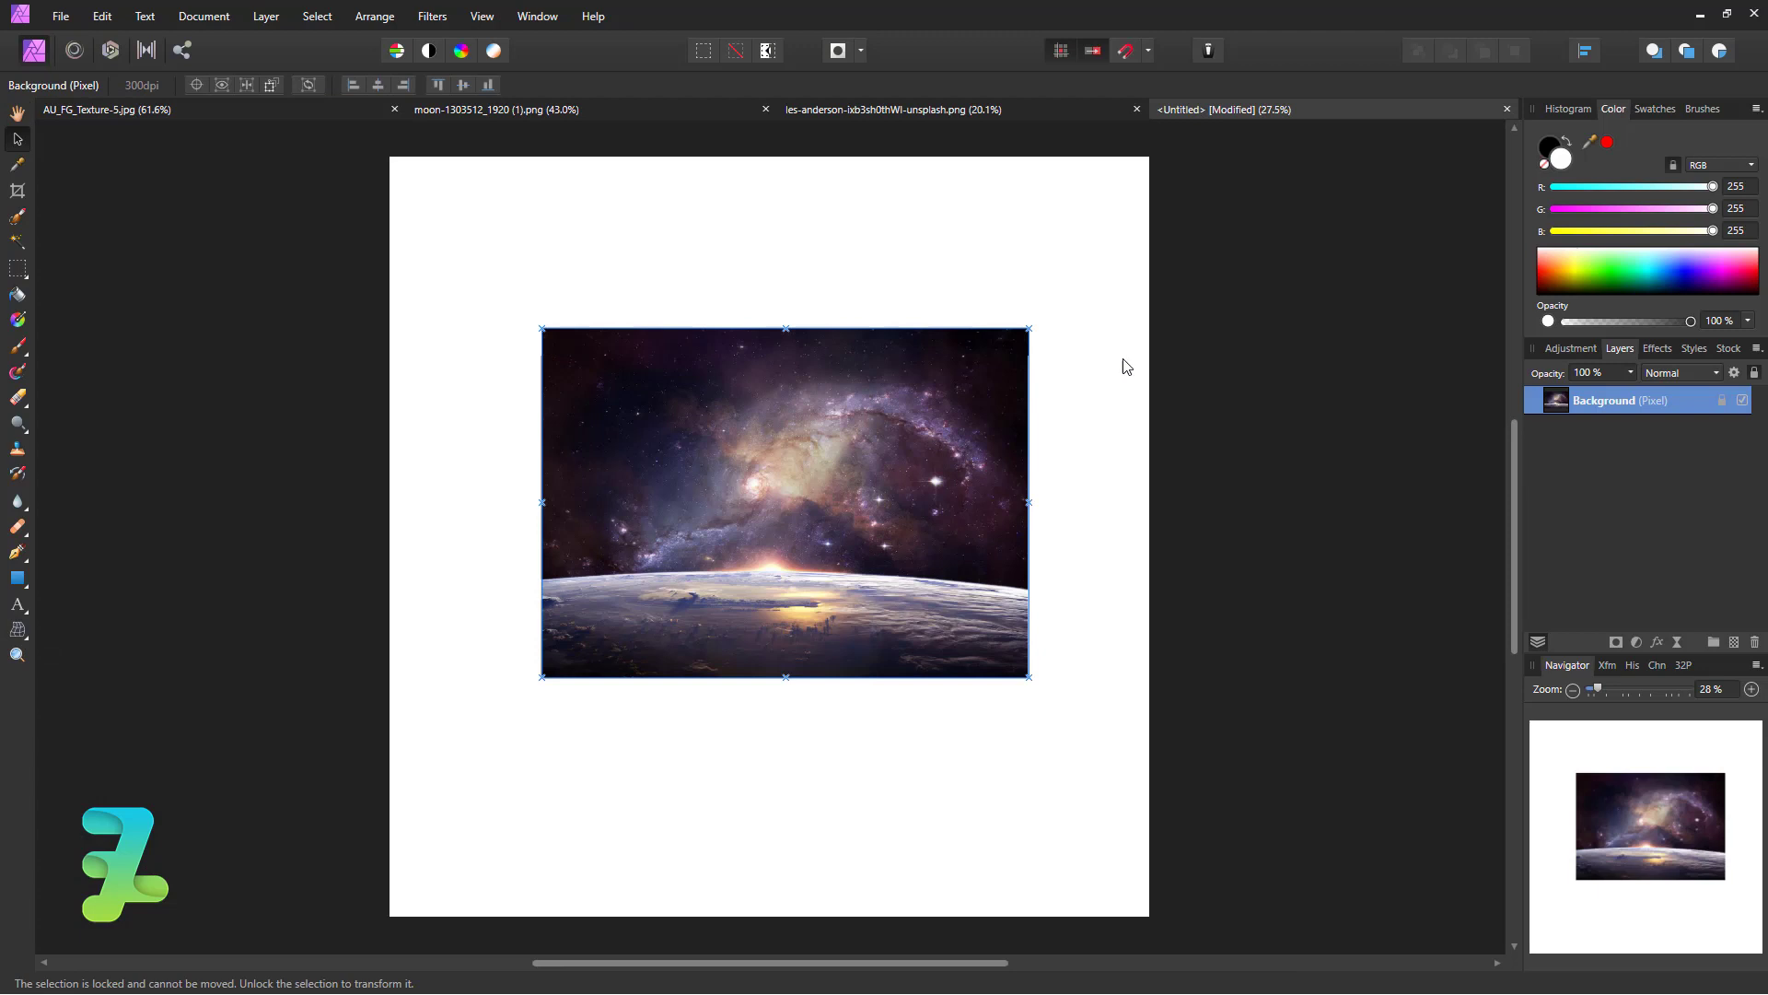
{"action": "left_click", "coordinate": [1754, 373]}
{"action": "left_click_drag", "start_coordinate": [1029, 328], "coordinate": [1246, 180]}
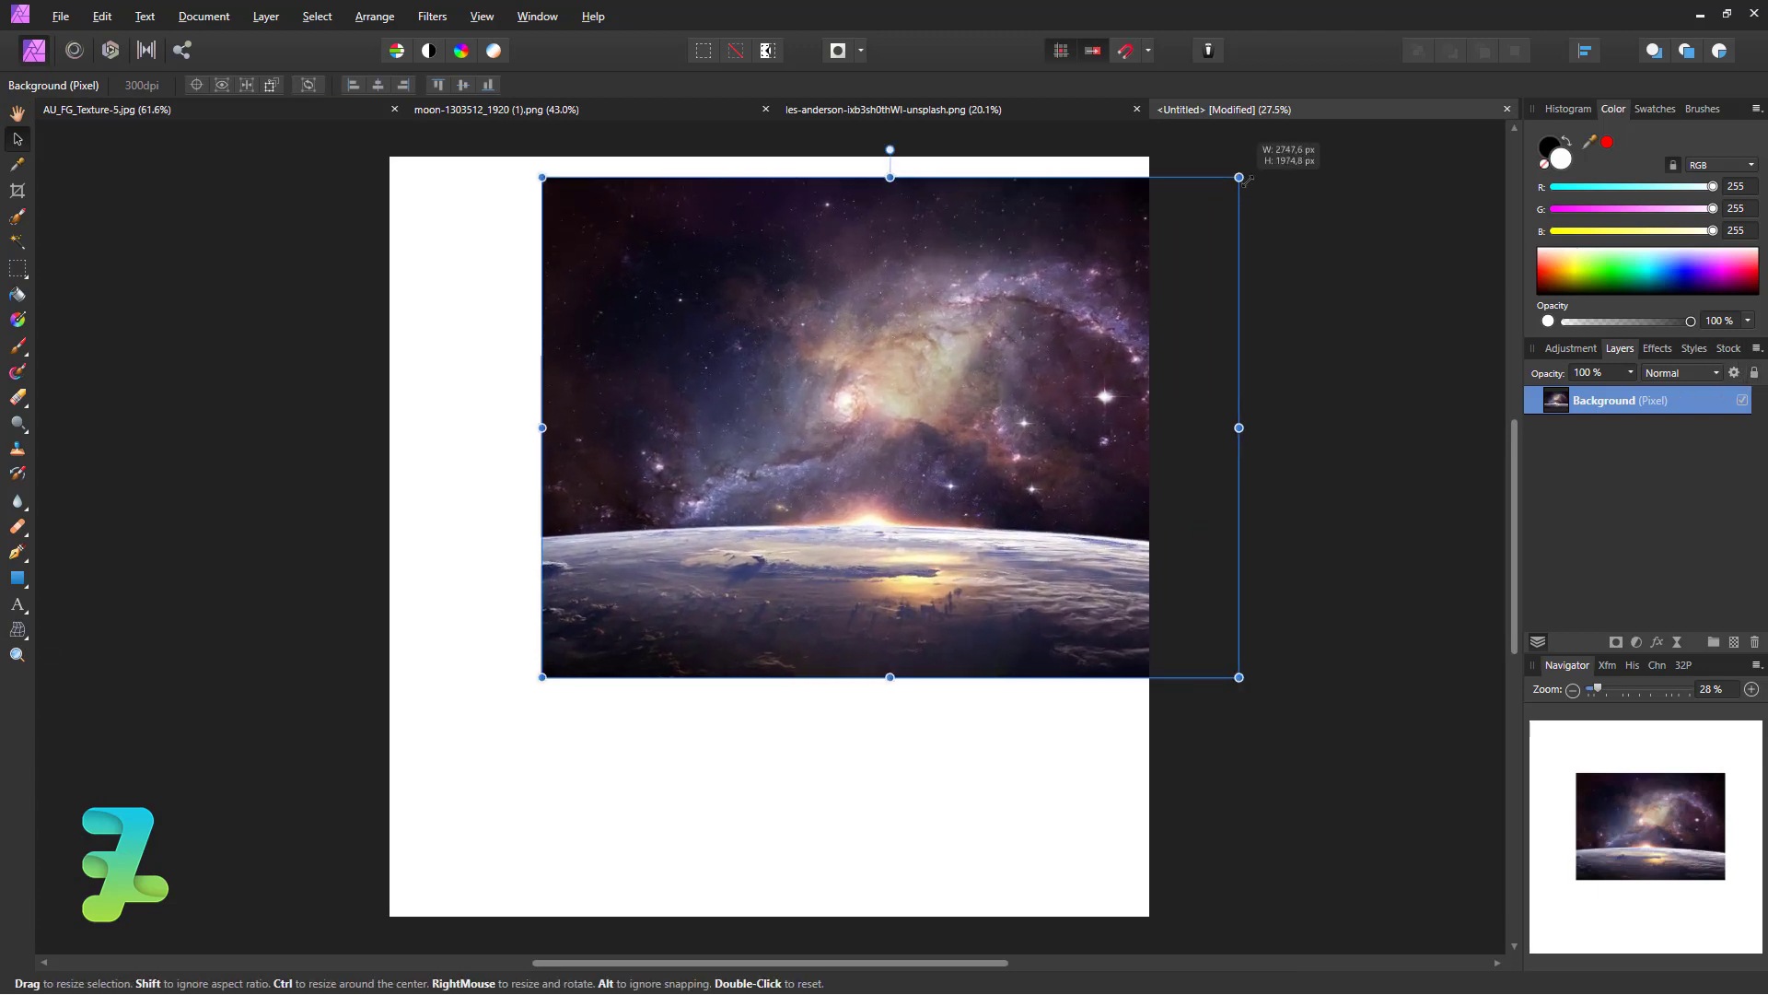
{"action": "key", "text": "ctrl+minus"}
{"action": "key", "text": "ctrl+minus"}
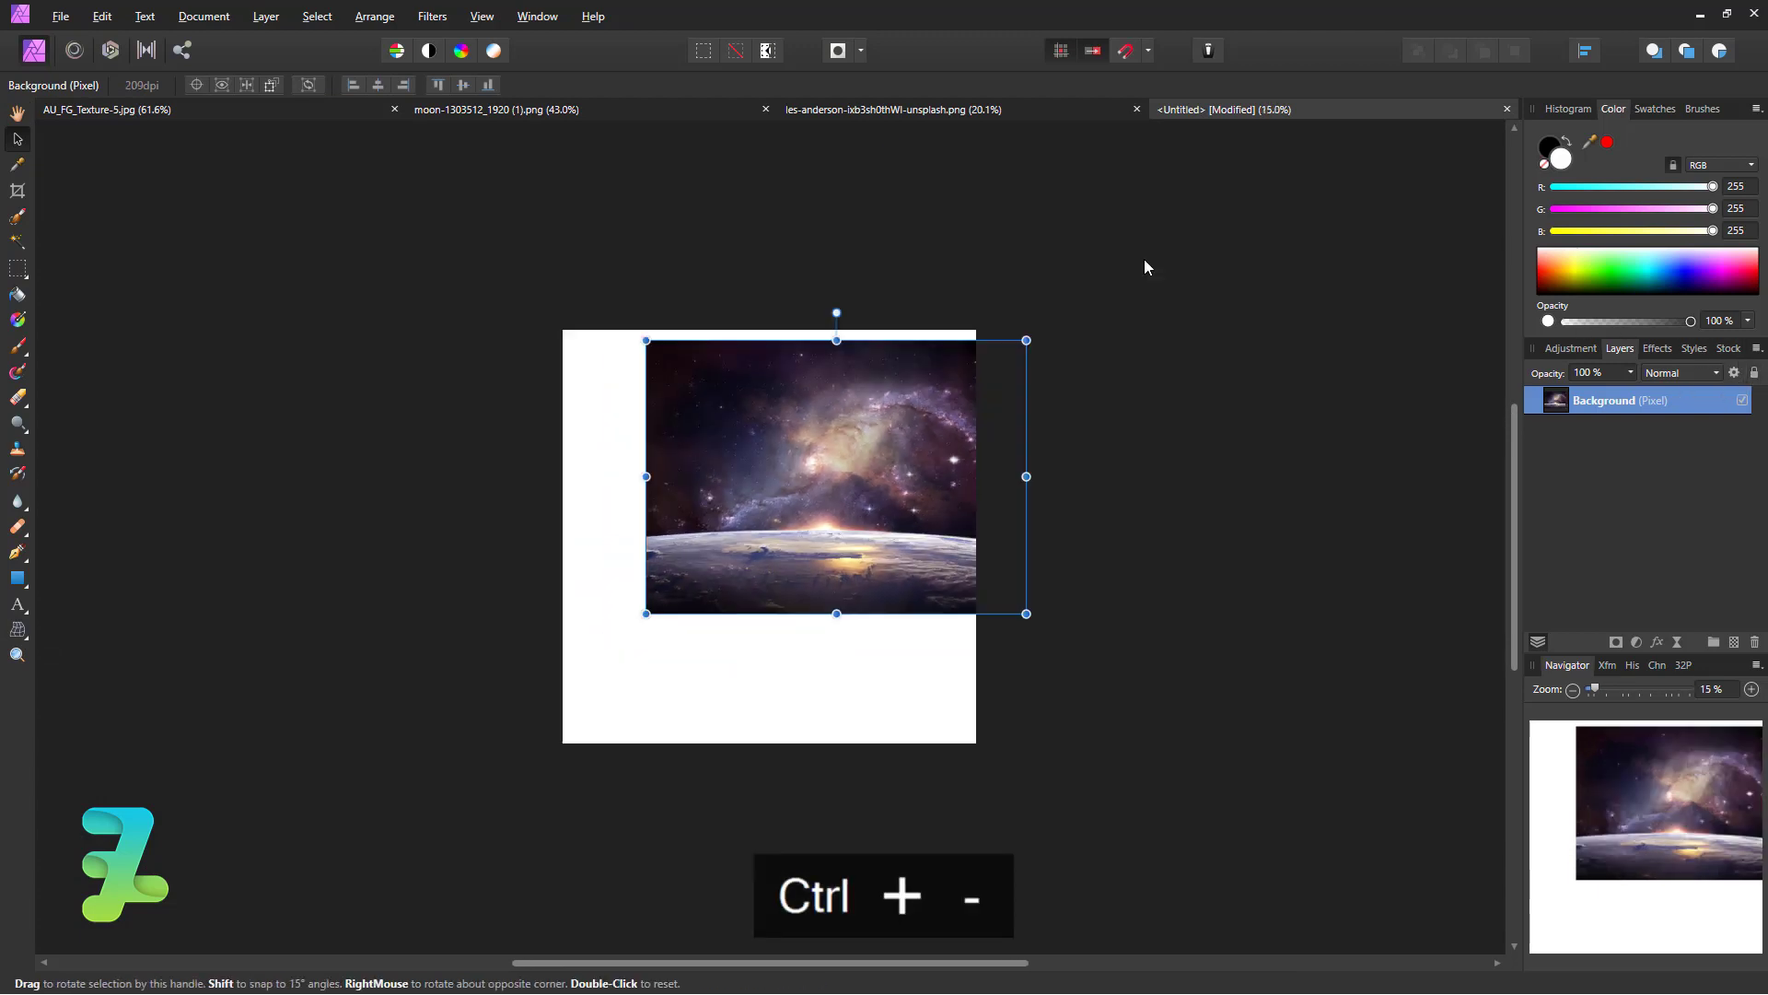
{"action": "left_click_drag", "start_coordinate": [827, 468], "coordinate": [741, 453]}
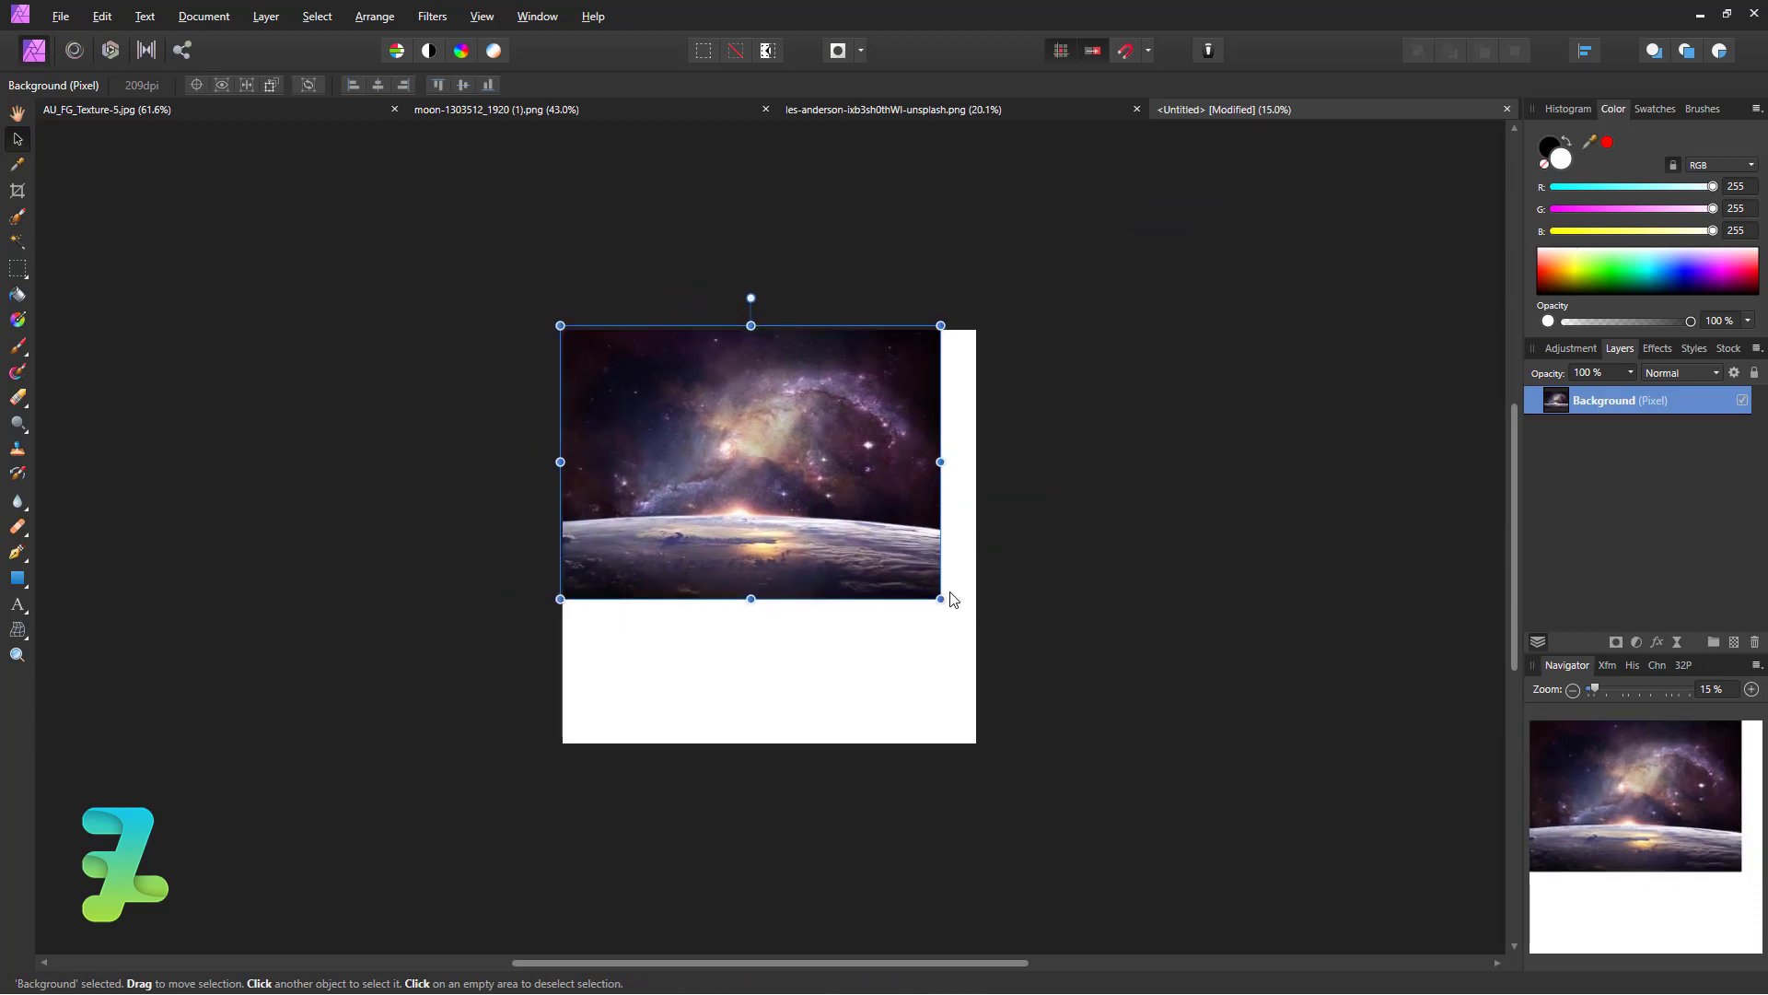
{"action": "left_click_drag", "start_coordinate": [940, 598], "coordinate": [1149, 749]}
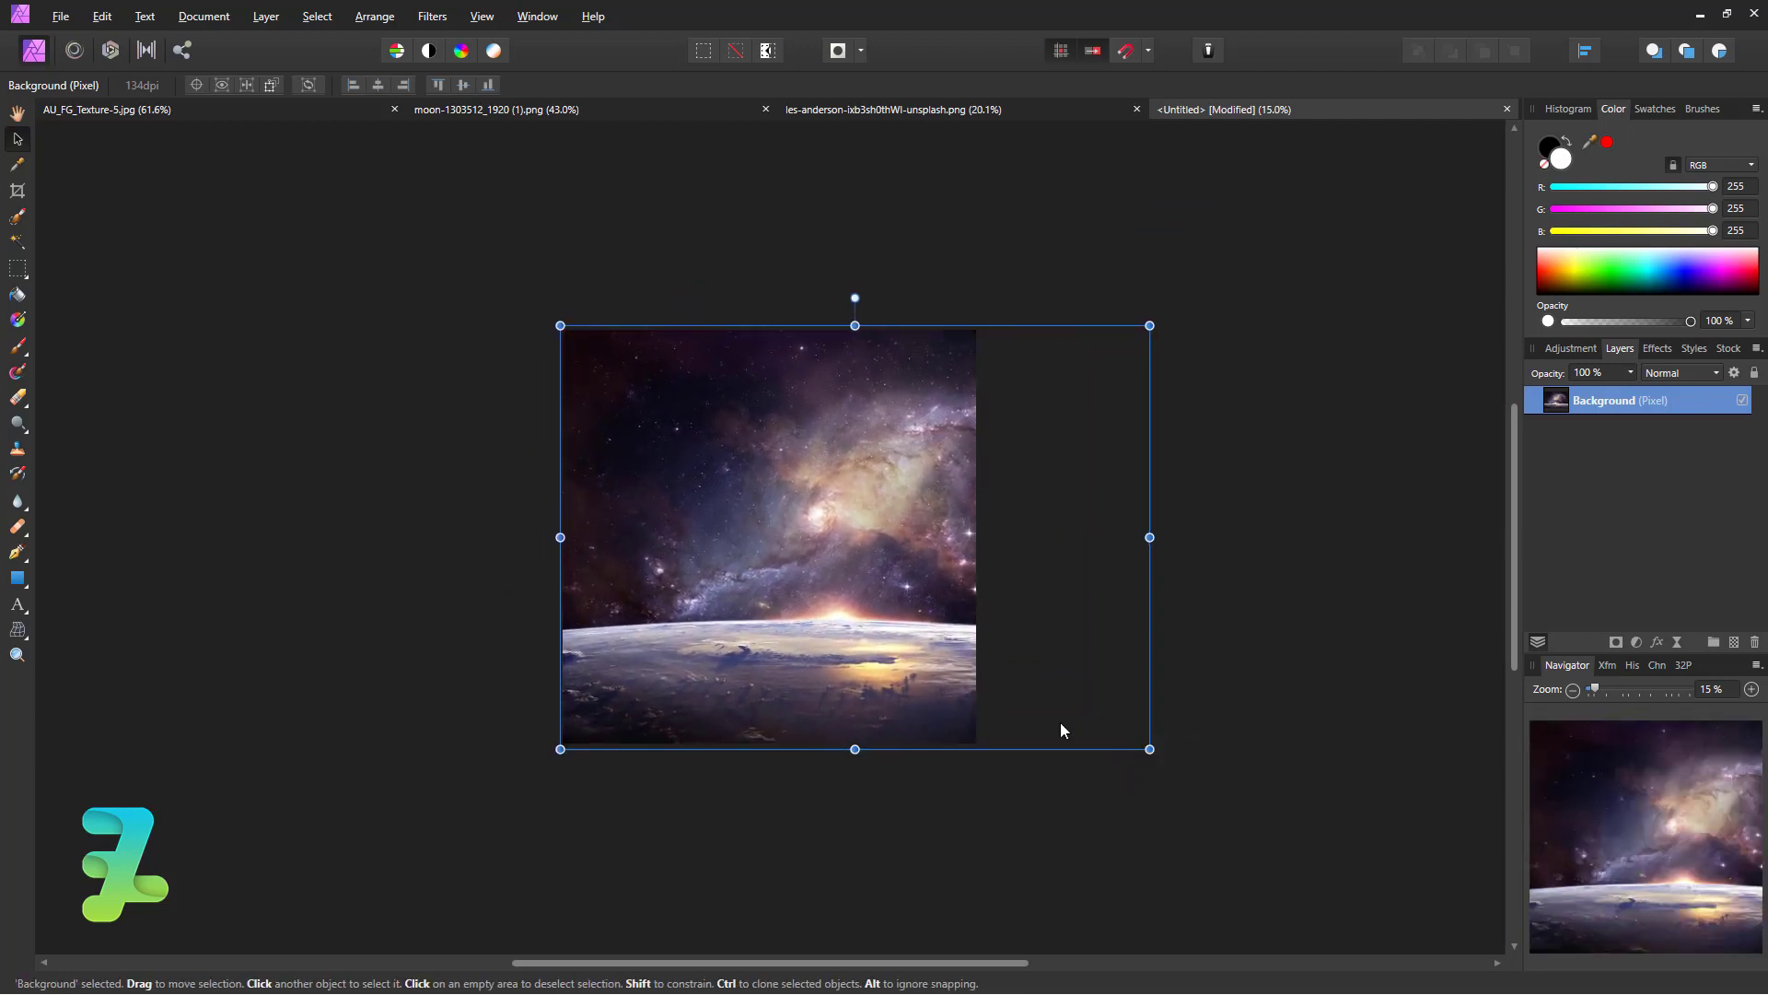
{"action": "left_click_drag", "start_coordinate": [880, 632], "coordinate": [827, 632]}
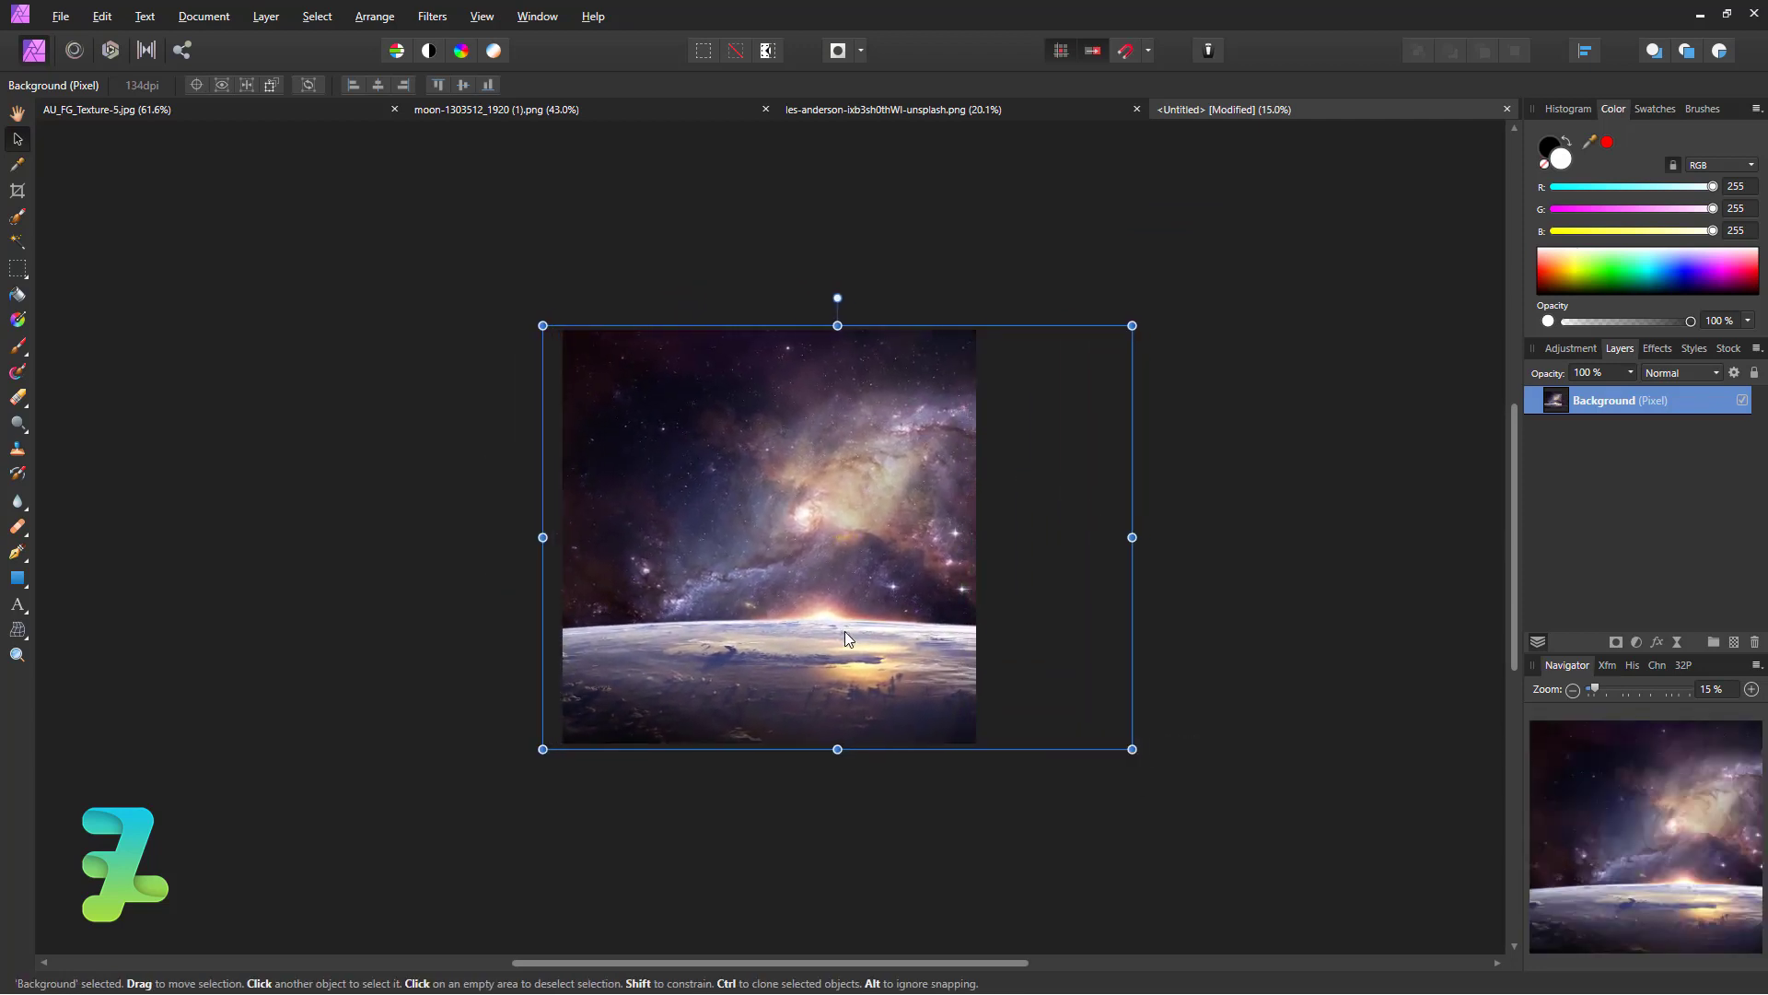
{"action": "left_click", "coordinate": [1313, 558]}
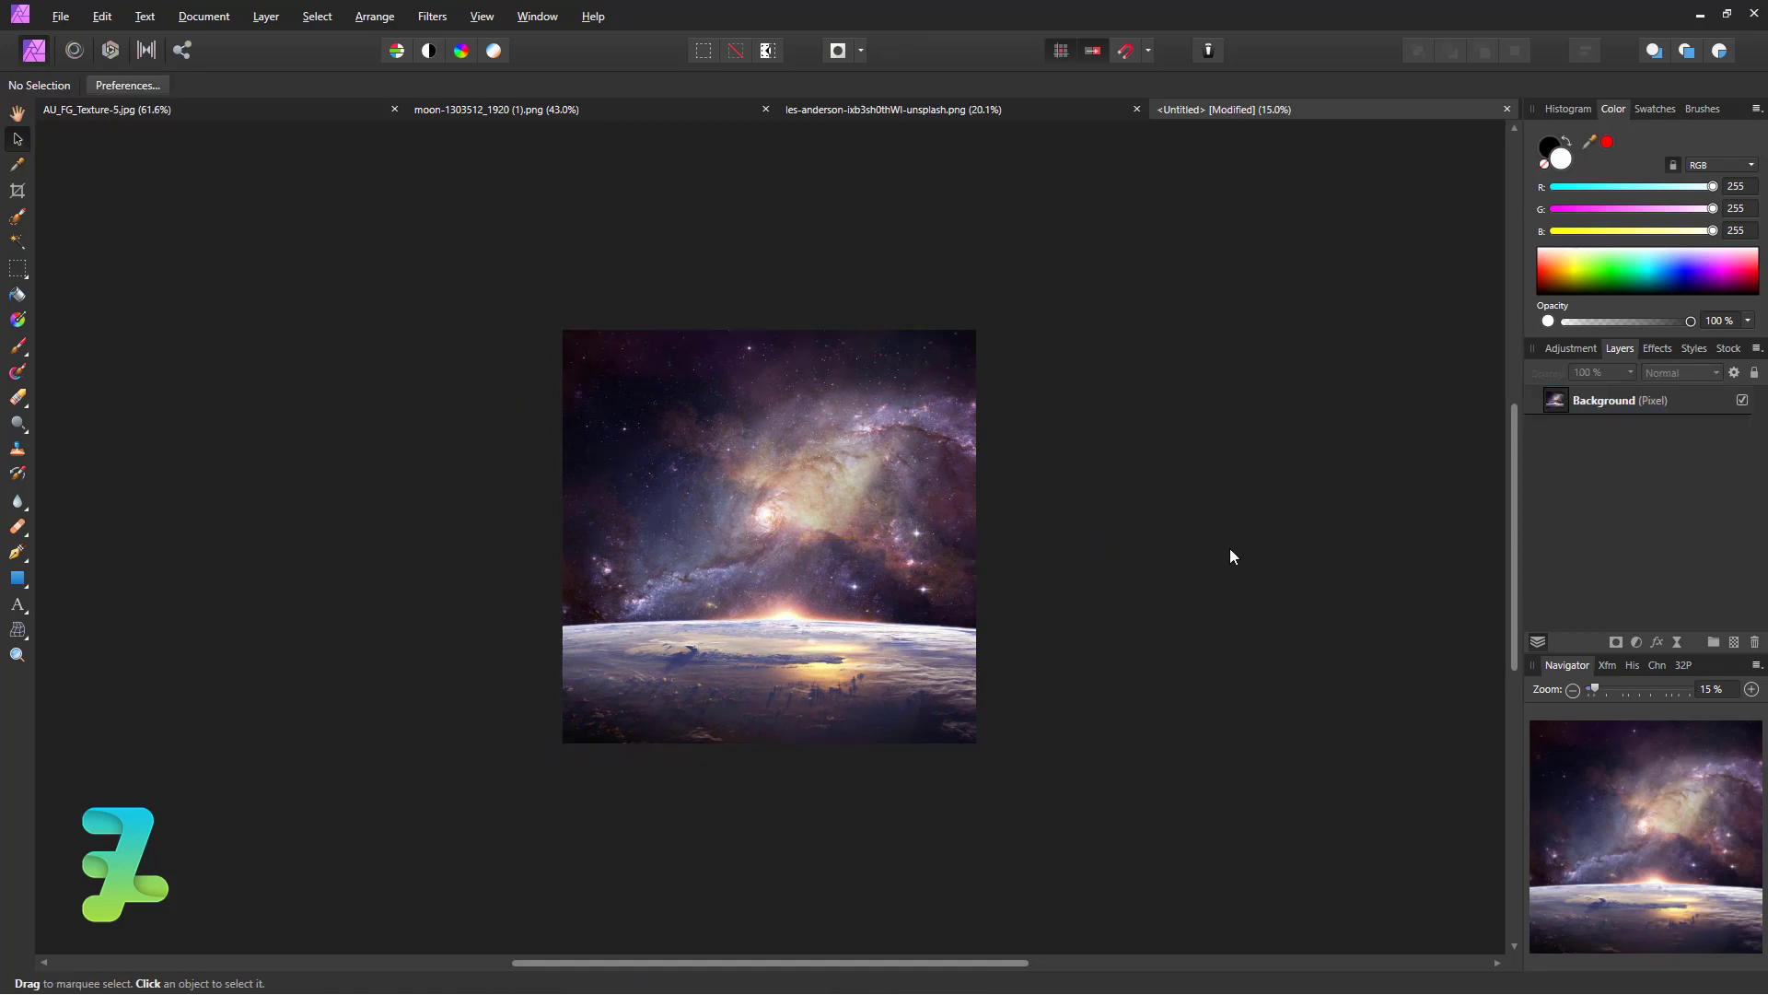
Copy the moon image from its floating window into the galaxy collage, then close it
{"action": "left_click", "coordinate": [544, 109]}
{"action": "left_click_drag", "start_coordinate": [556, 109], "coordinate": [527, 370]}
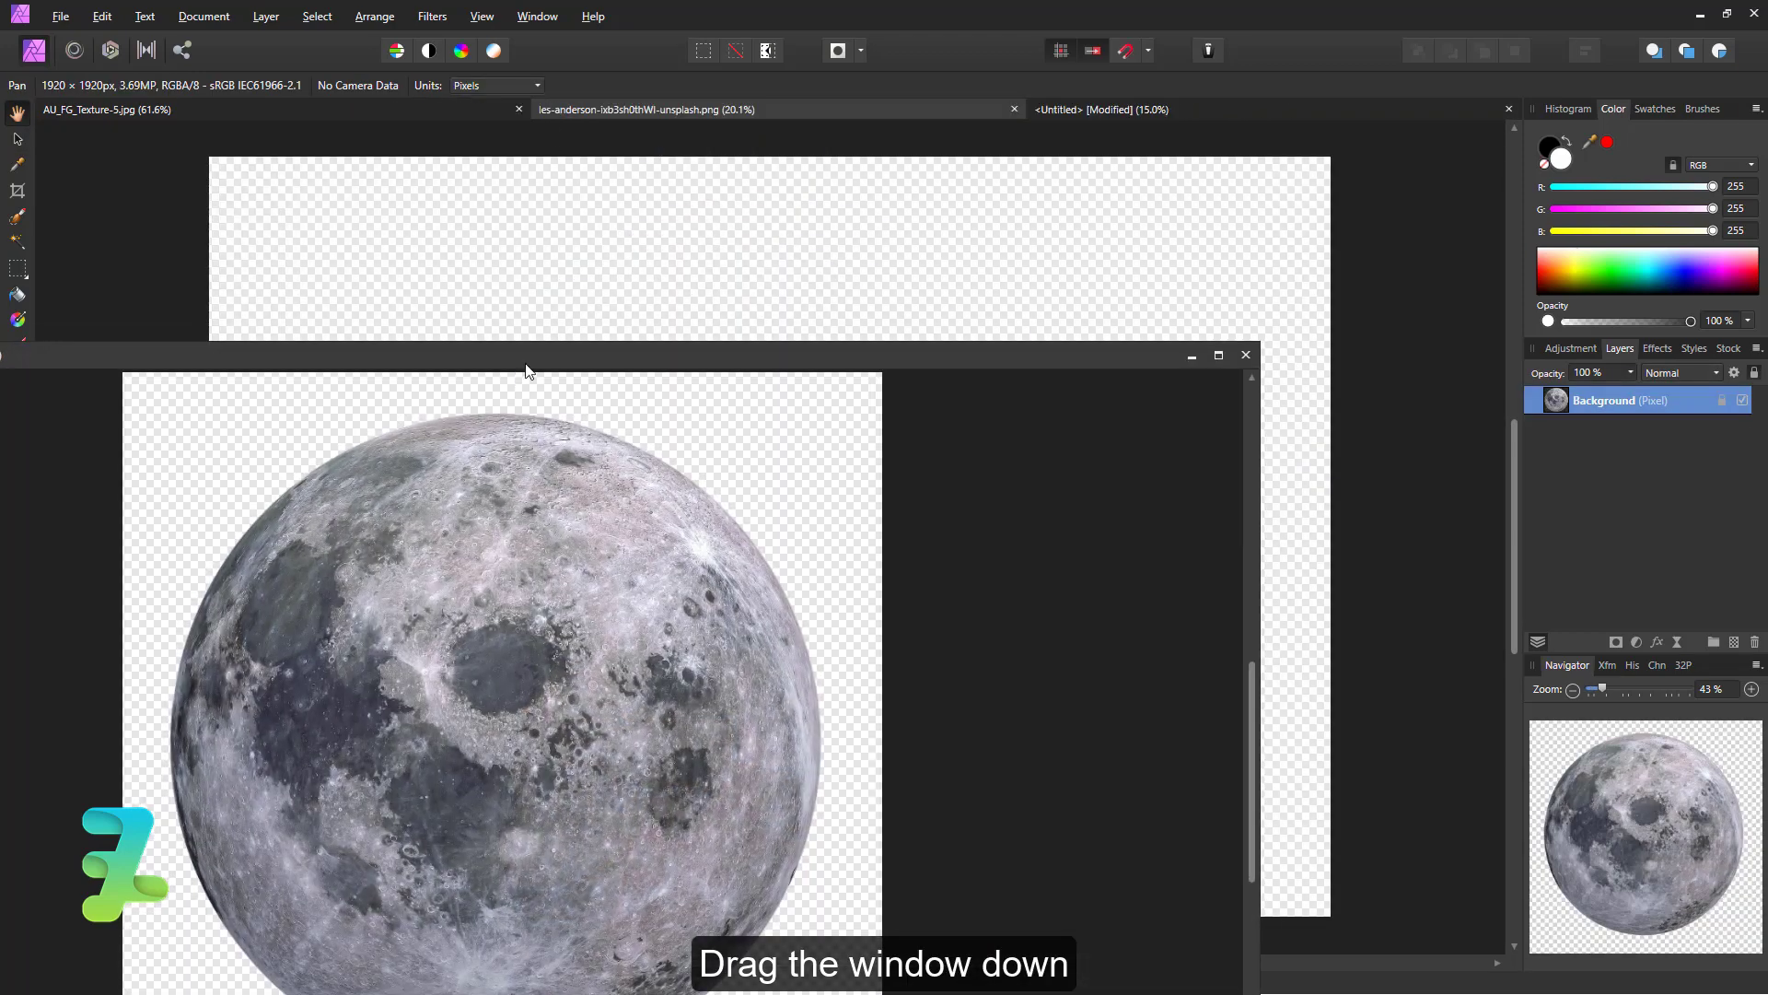
{"action": "left_click", "coordinate": [1051, 135]}
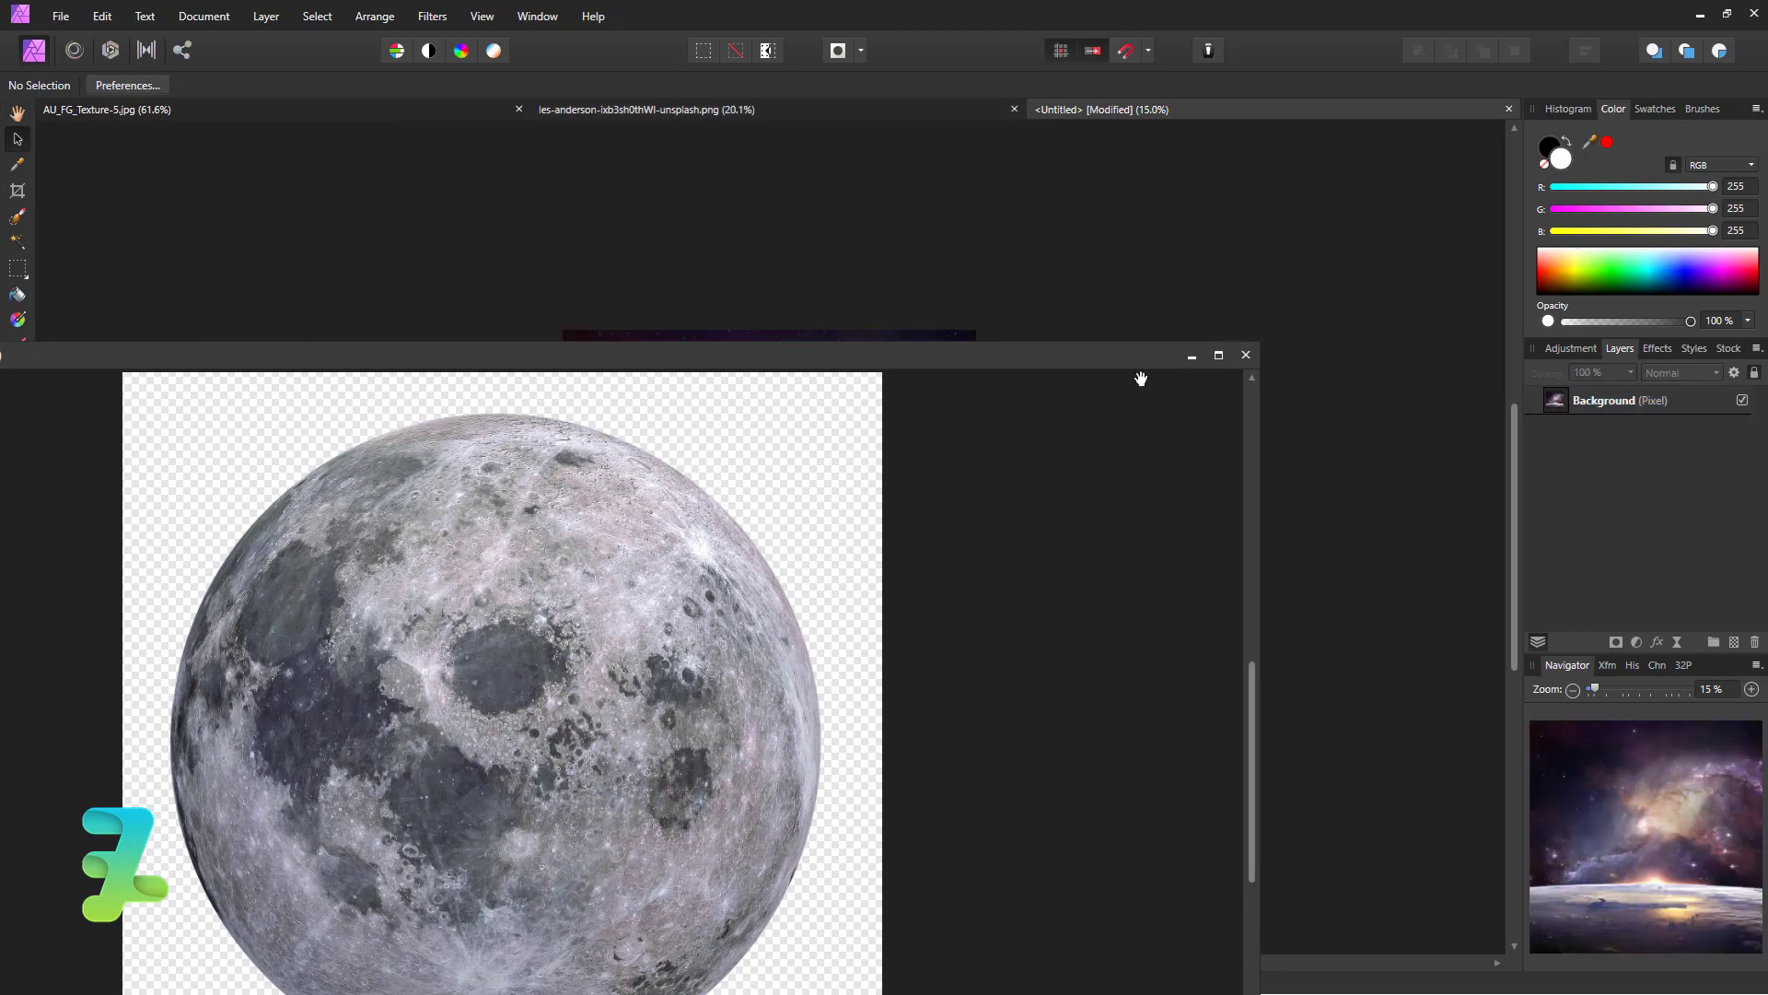
{"action": "left_click", "coordinate": [902, 376]}
{"action": "left_click_drag", "start_coordinate": [884, 365], "coordinate": [905, 616]}
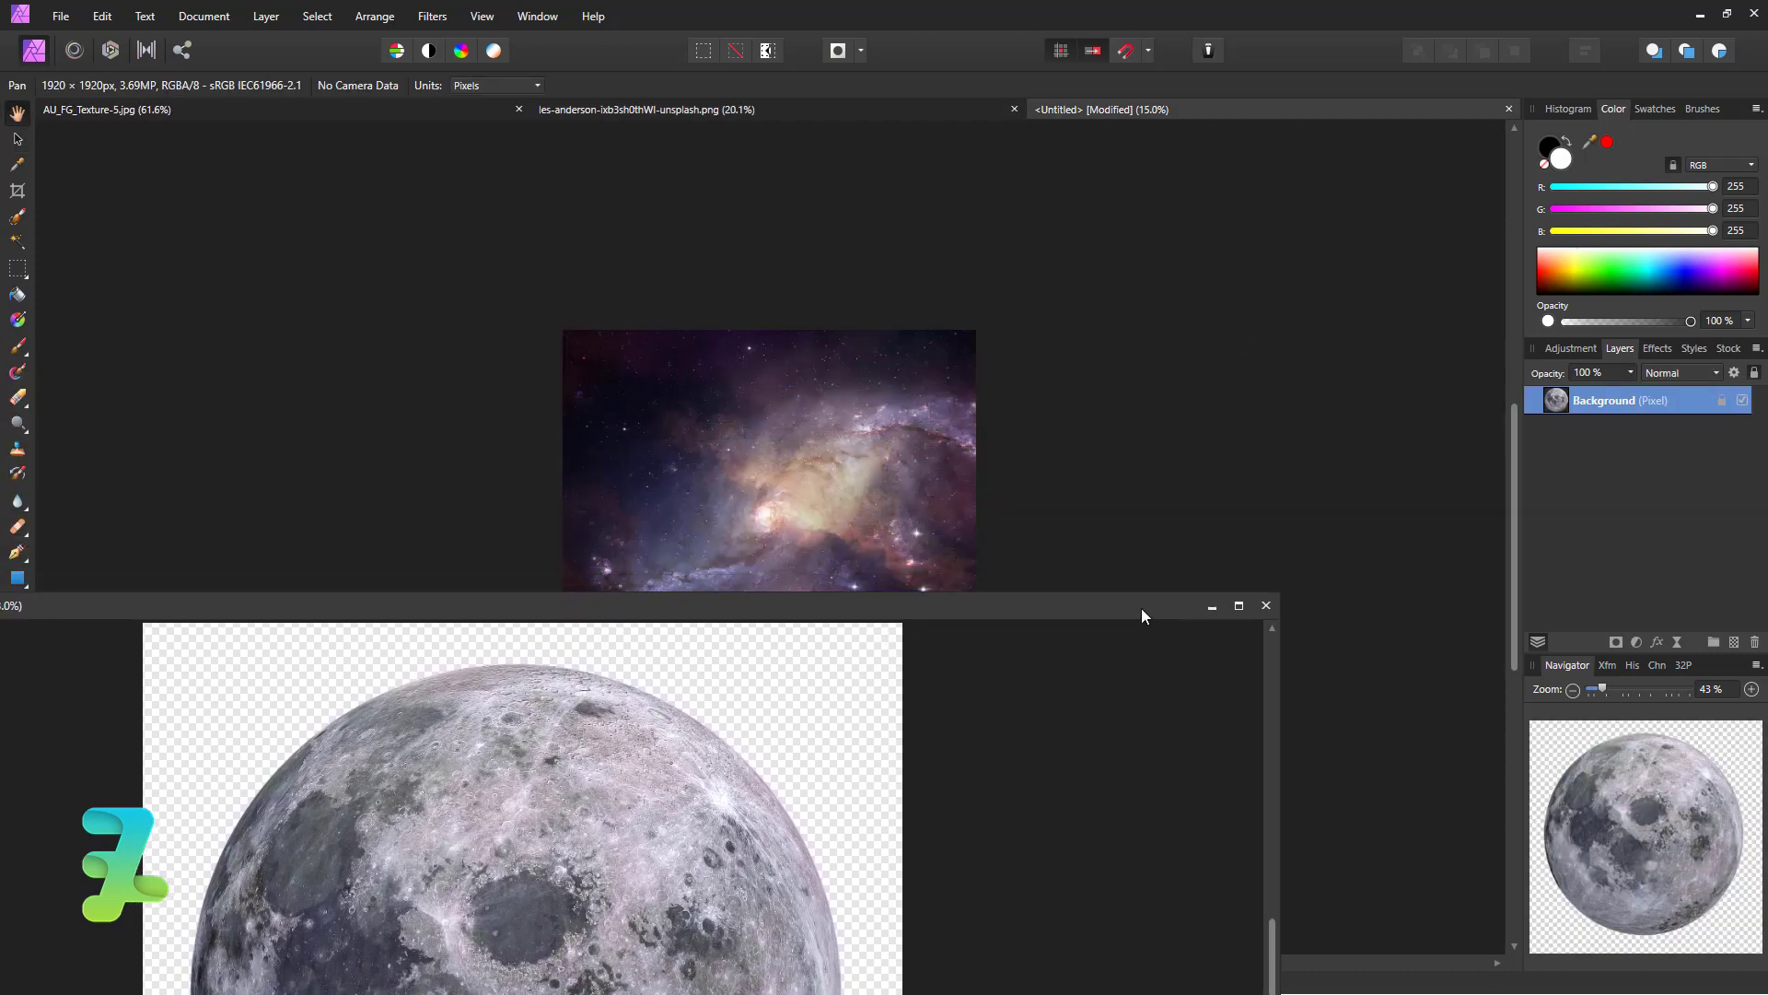
{"action": "left_click_drag", "start_coordinate": [931, 507], "coordinate": [931, 507]}
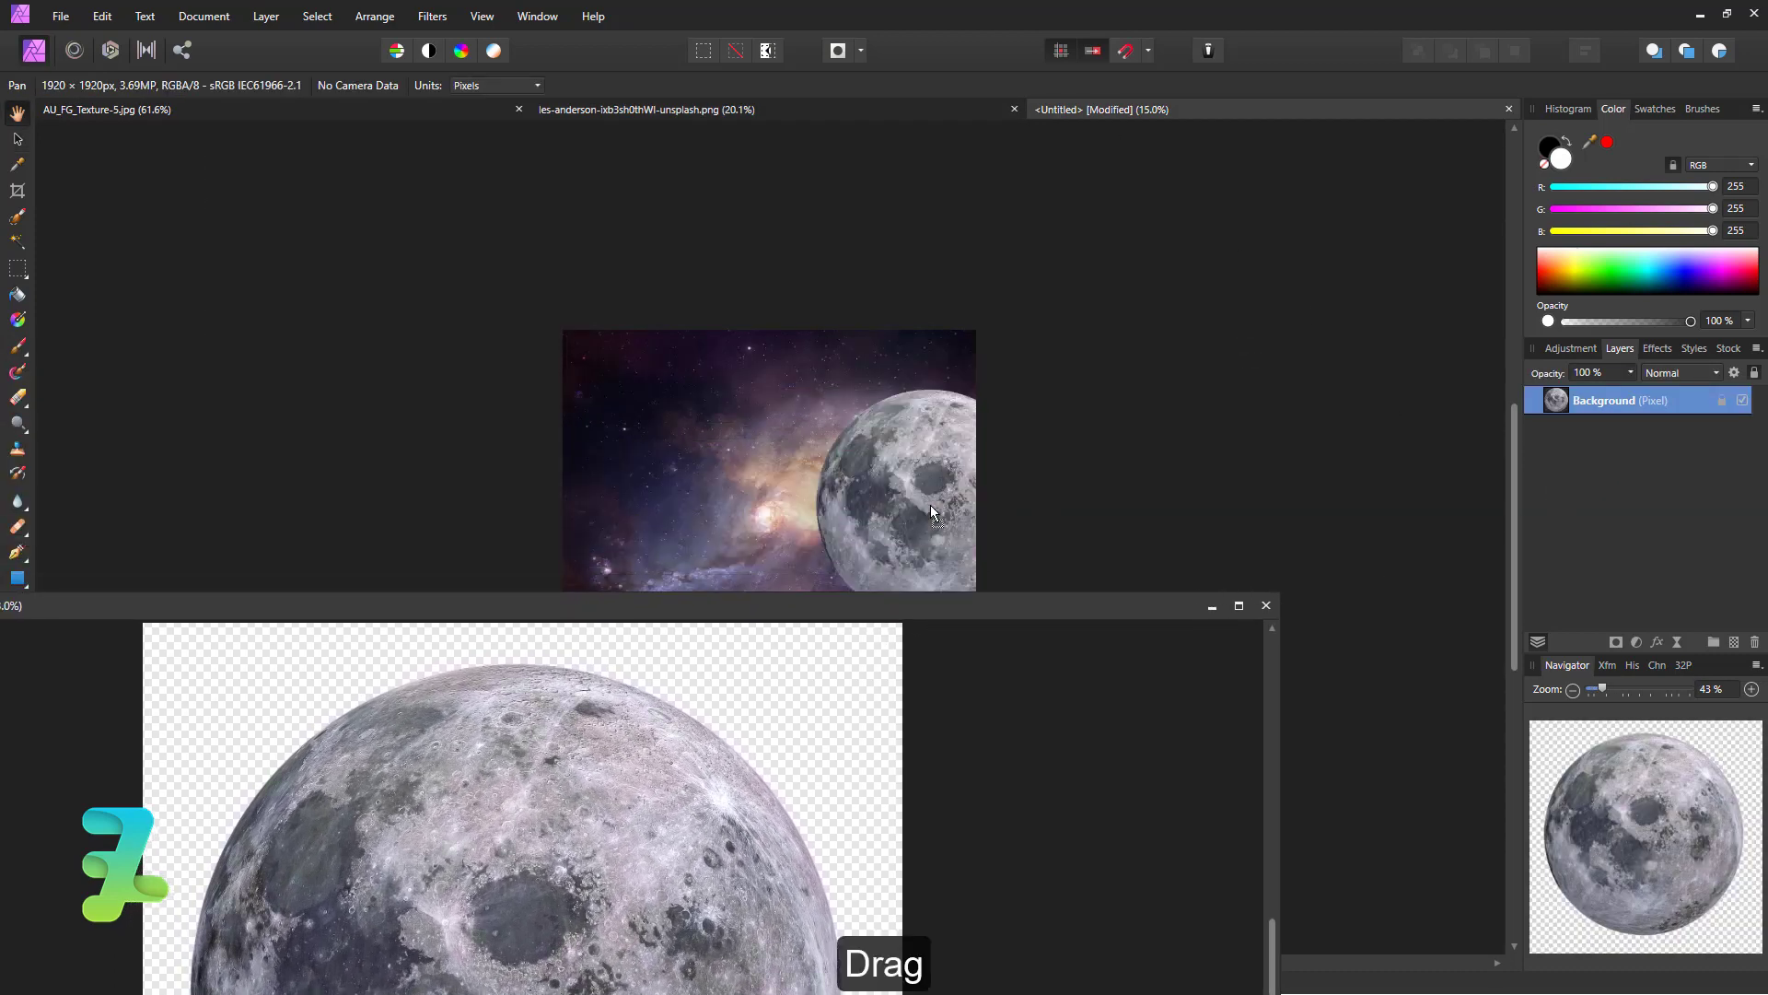
{"action": "left_click_drag", "start_coordinate": [1116, 612], "coordinate": [1114, 575]}
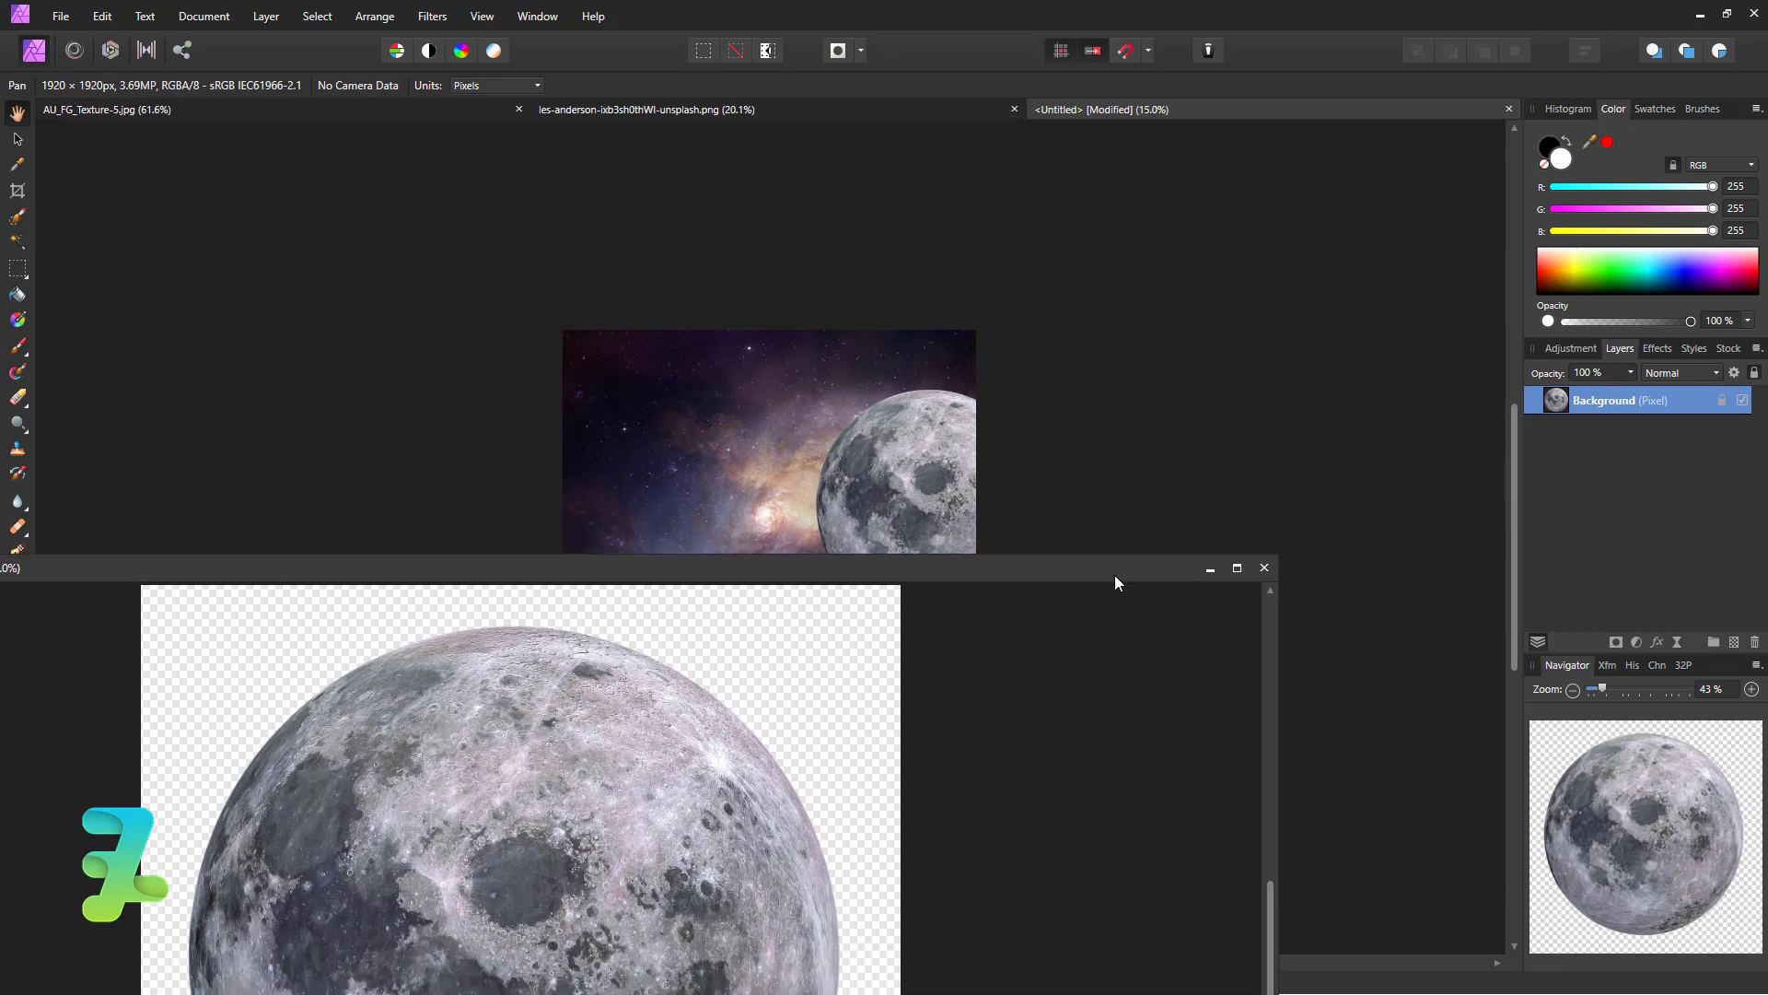
{"action": "left_click", "coordinate": [1255, 567]}
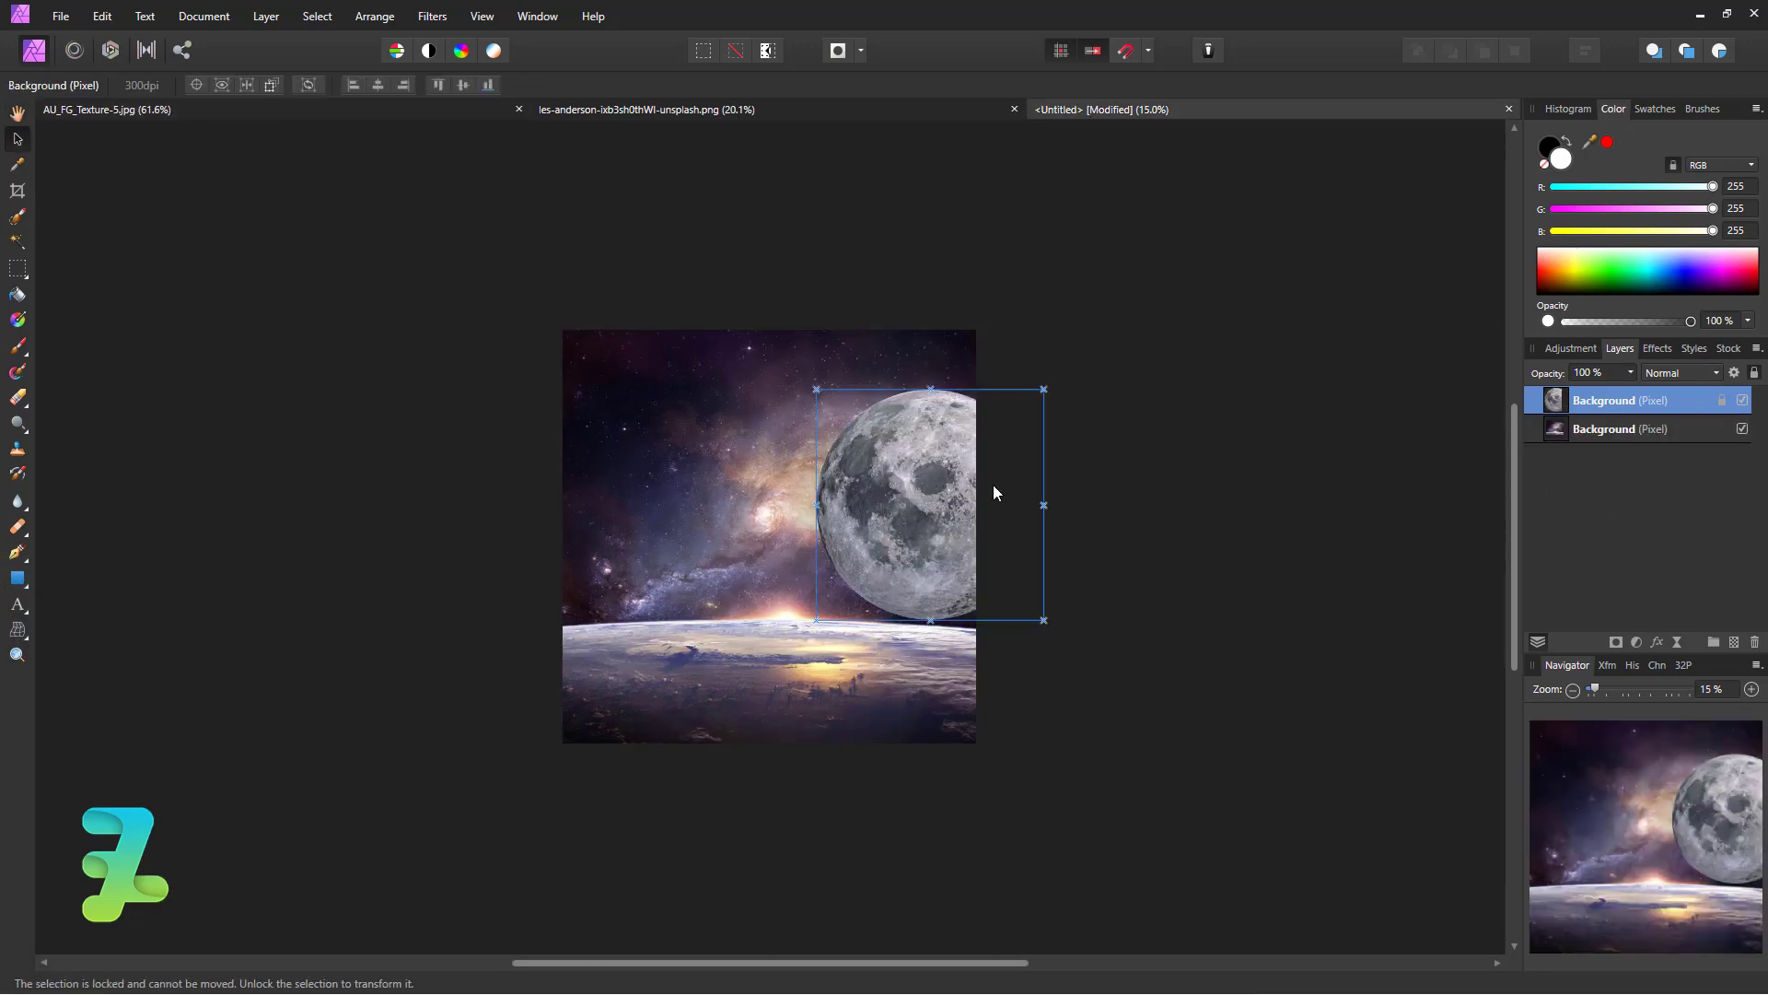
Unlock the moon layer, shrink it and place it high in the centre of the sky
{"action": "left_click", "coordinate": [1755, 373]}
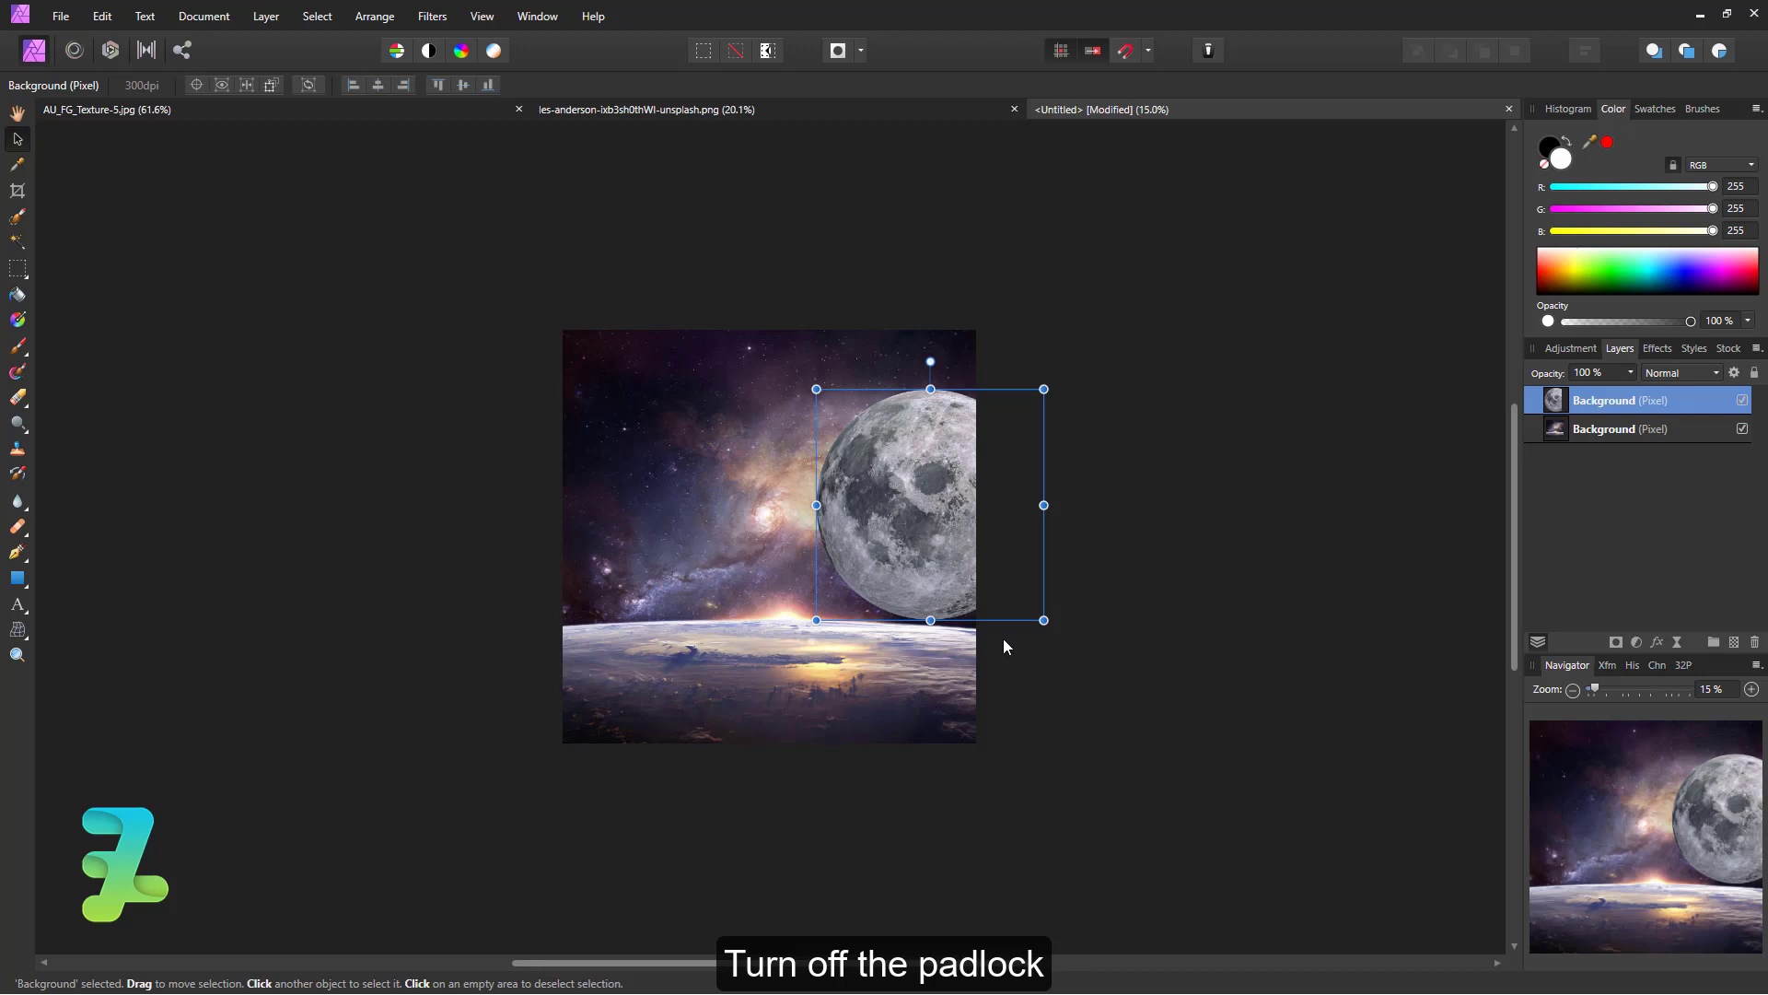
{"action": "mouse_move", "coordinate": [1044, 620]}
{"action": "left_mouse_down"}
{"action": "mouse_move", "coordinate": [955, 521]}
{"action": "mouse_move", "coordinate": [918, 512]}
{"action": "left_mouse_up"}
{"action": "key", "text": "ctrl+equal"}
{"action": "key", "text": "ctrl+equal"}
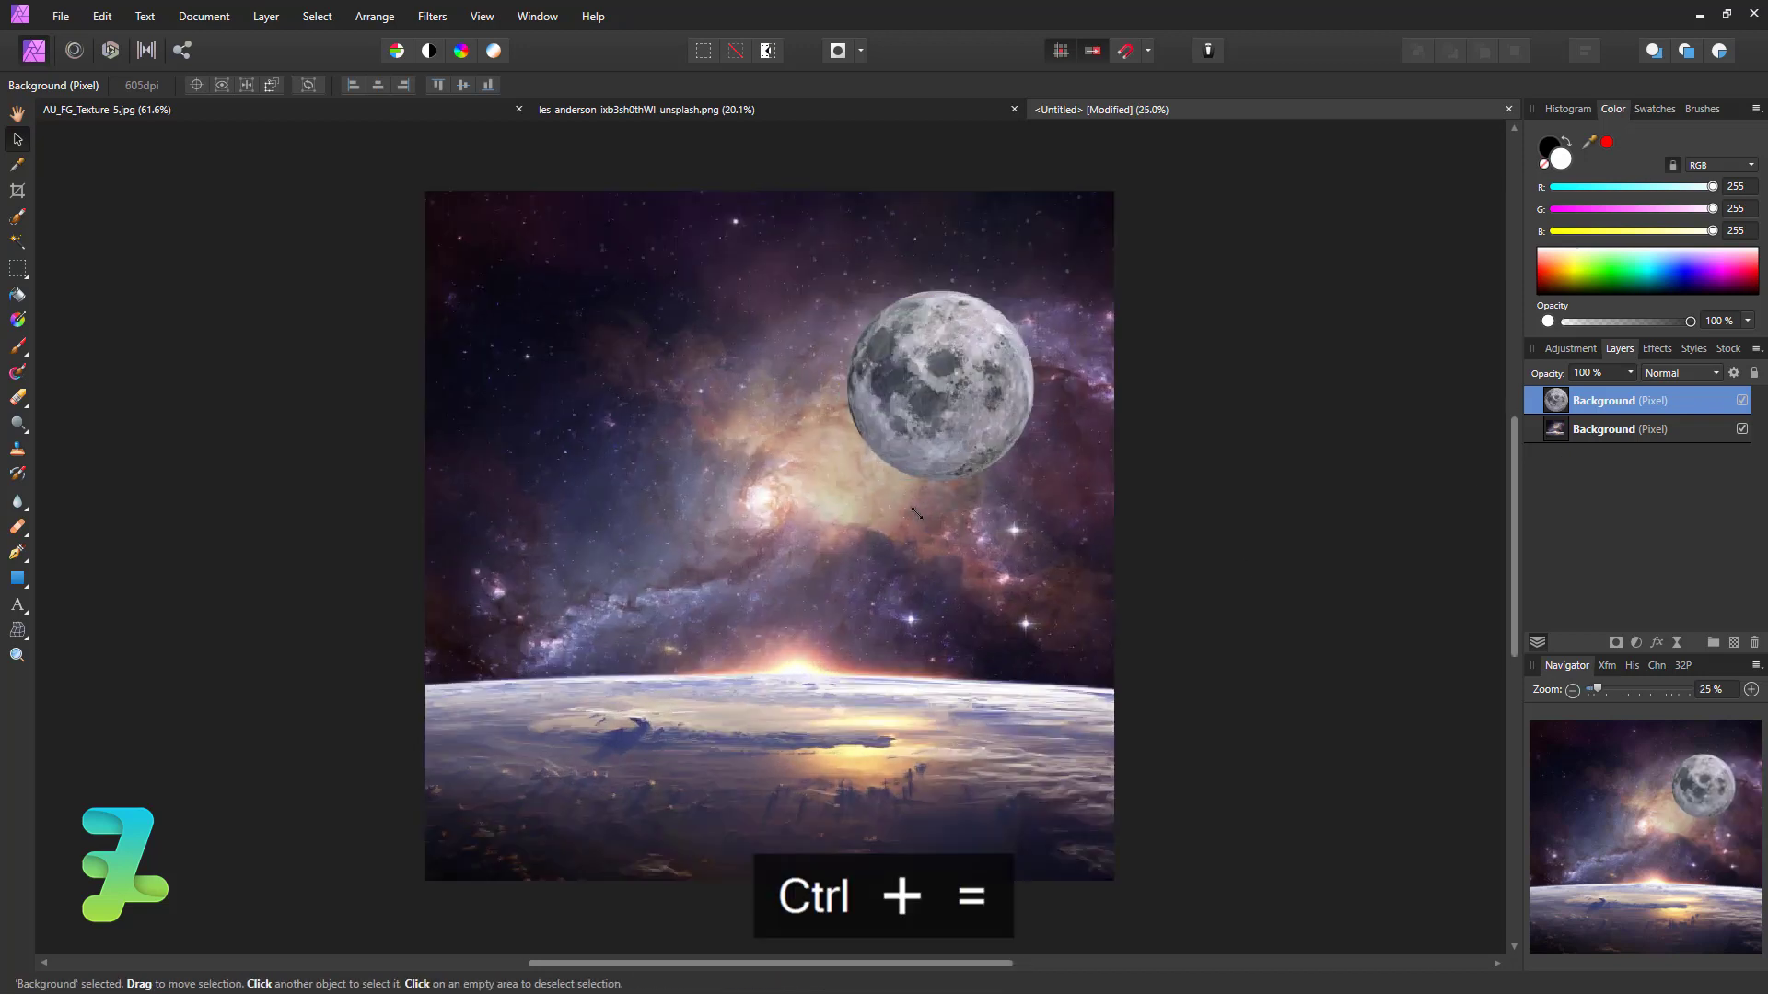
{"action": "left_click_drag", "start_coordinate": [981, 380], "coordinate": [903, 382]}
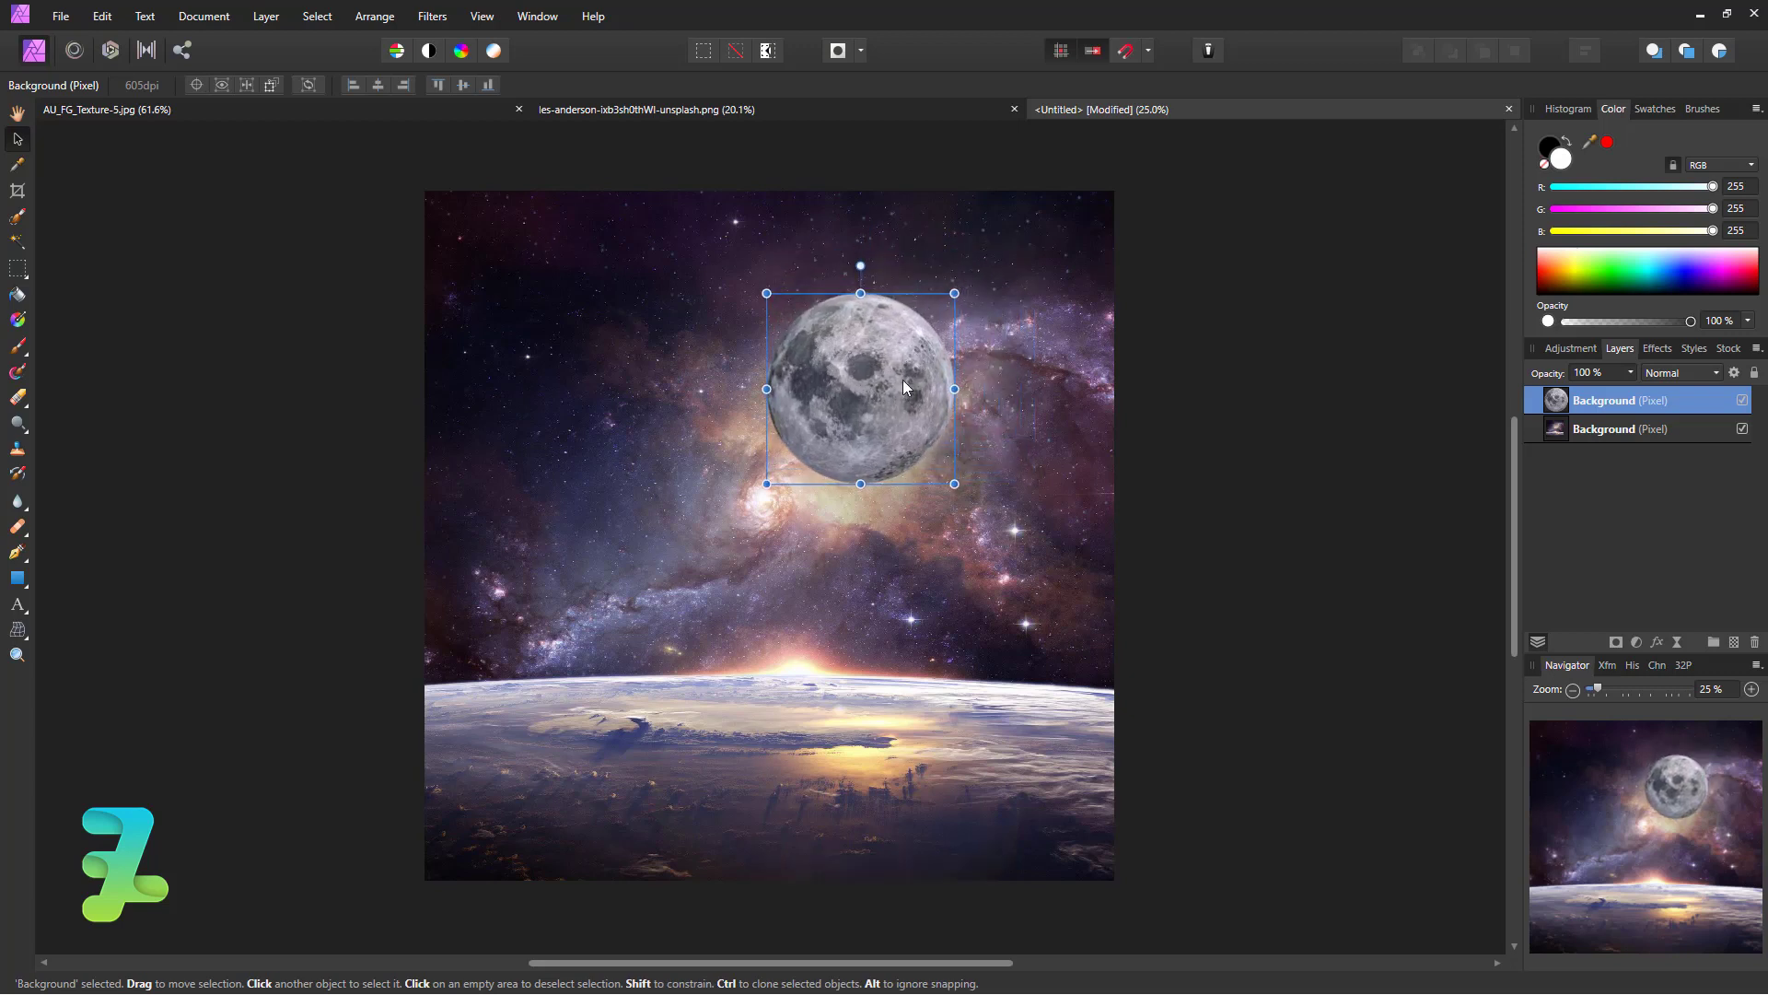
{"action": "left_click_drag", "start_coordinate": [902, 384], "coordinate": [903, 372]}
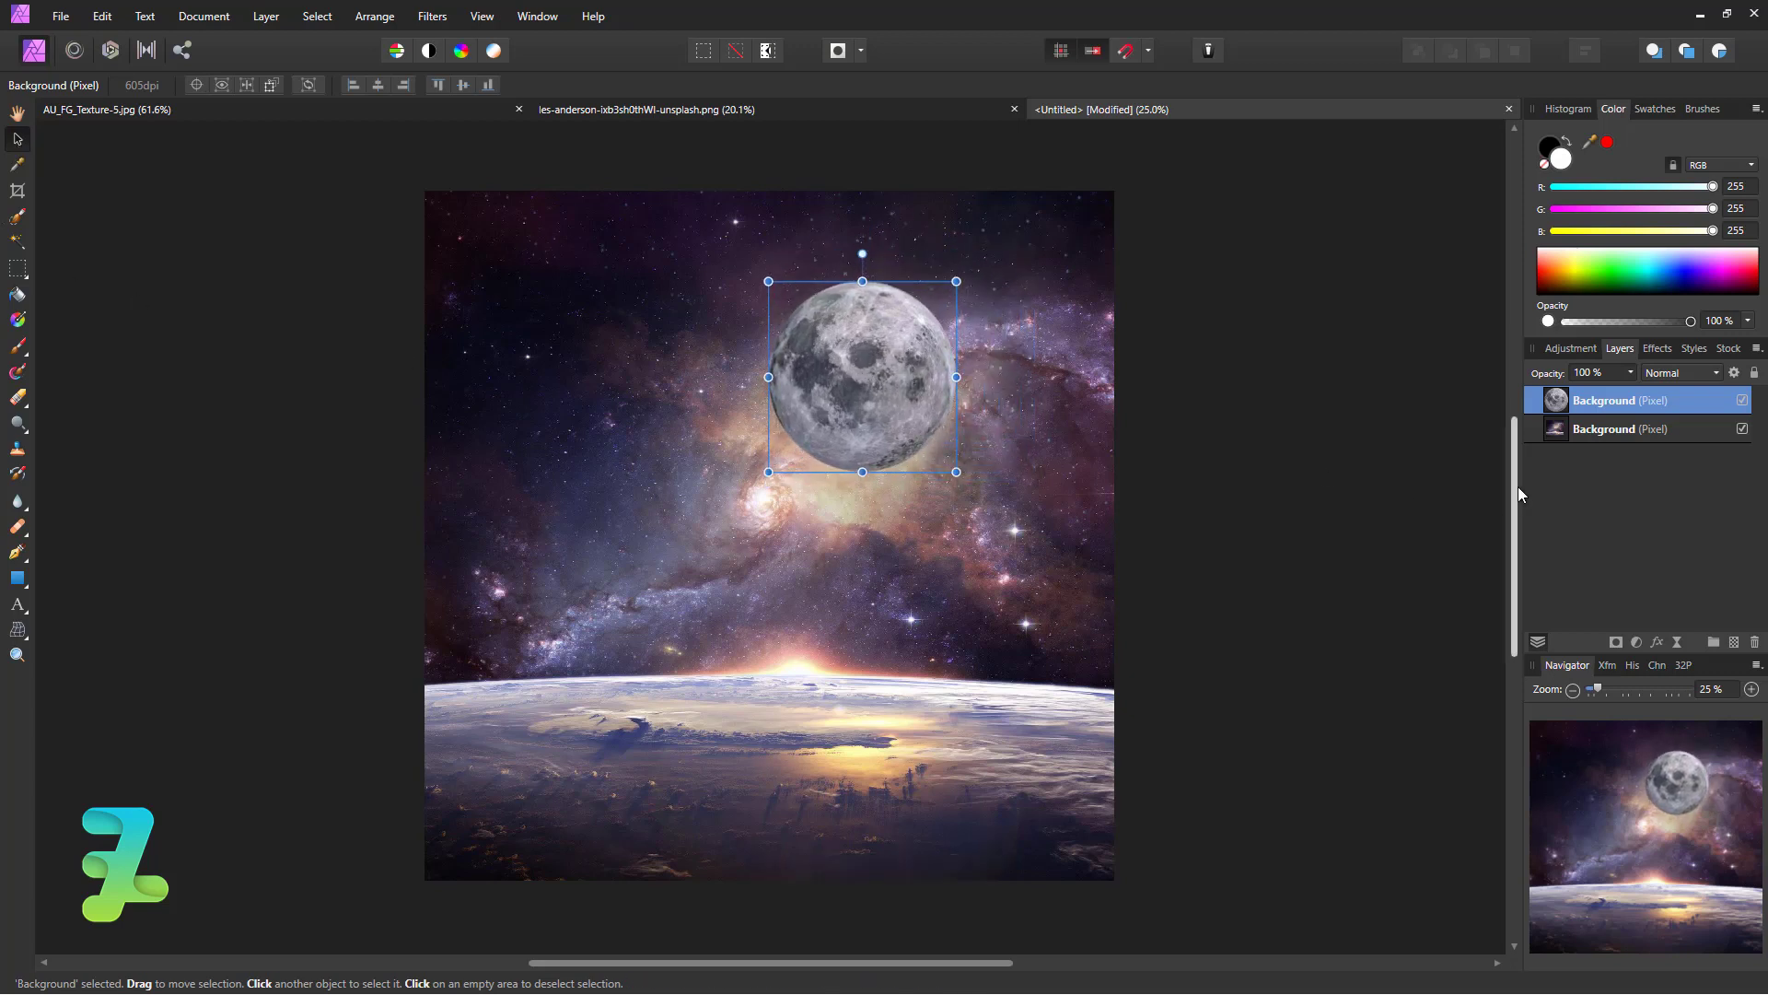
{"action": "left_click", "coordinate": [1654, 348]}
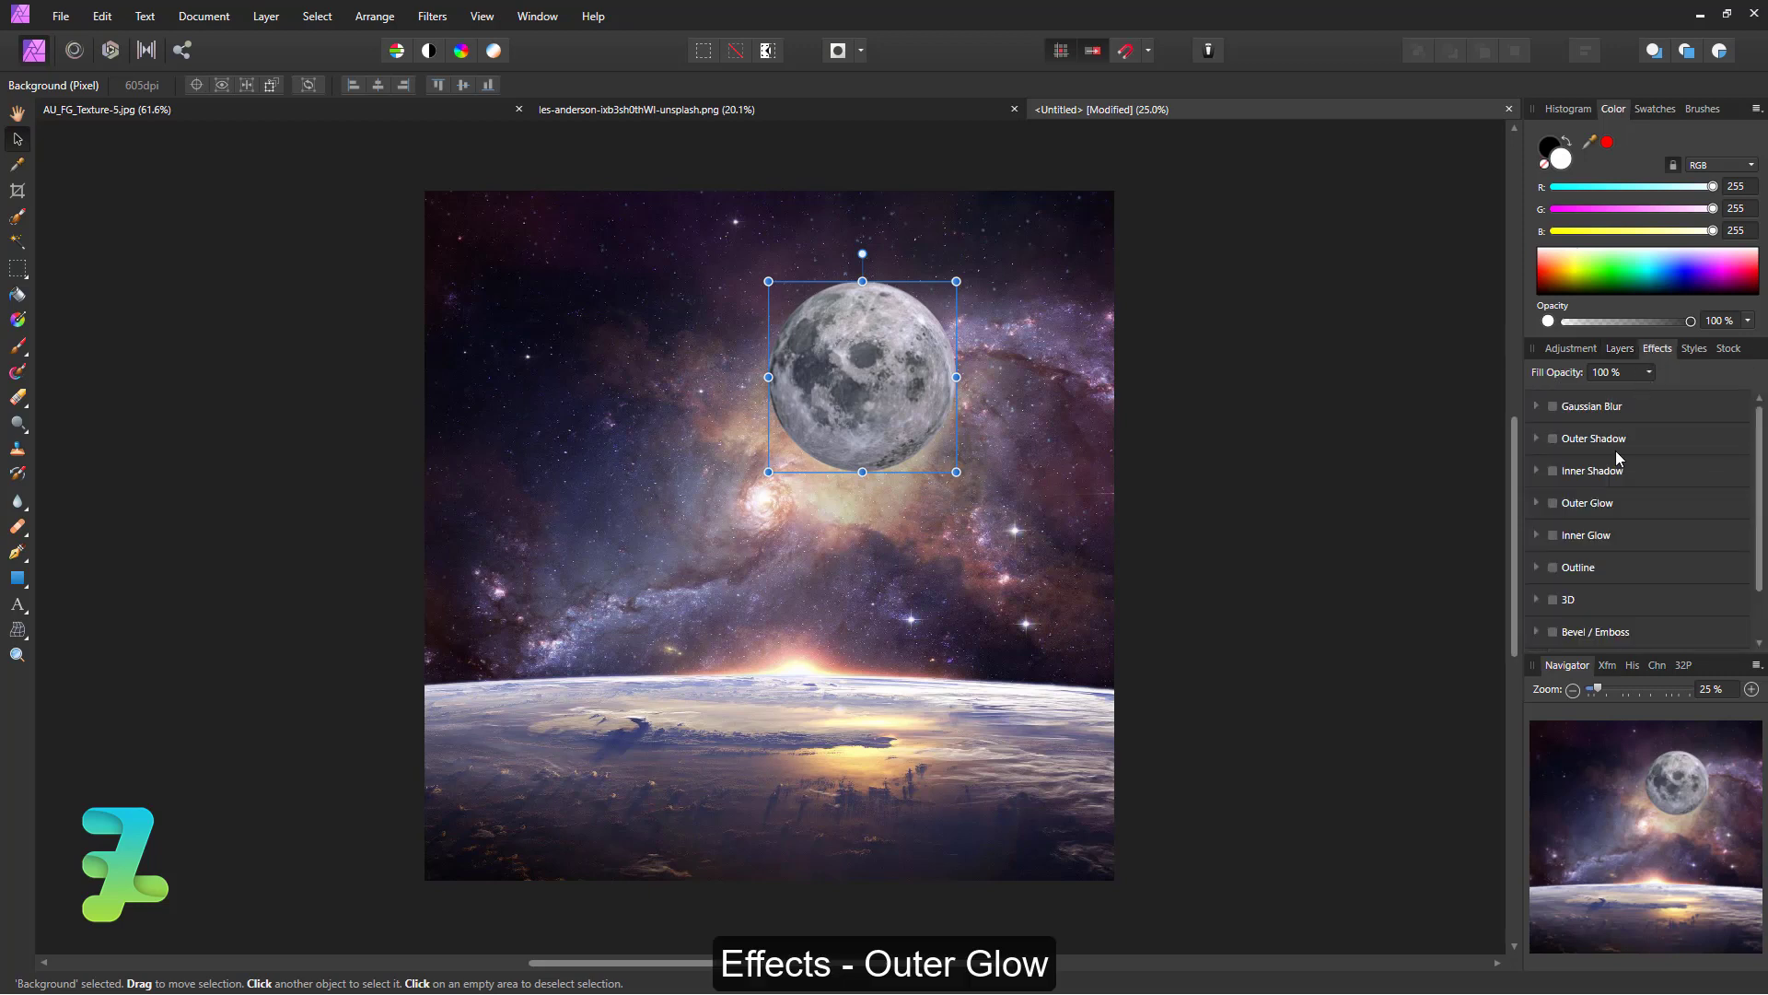
Enable an Outer Glow on the moon with a 100 px radius
{"action": "left_click", "coordinate": [1551, 504]}
{"action": "left_click", "coordinate": [1591, 546]}
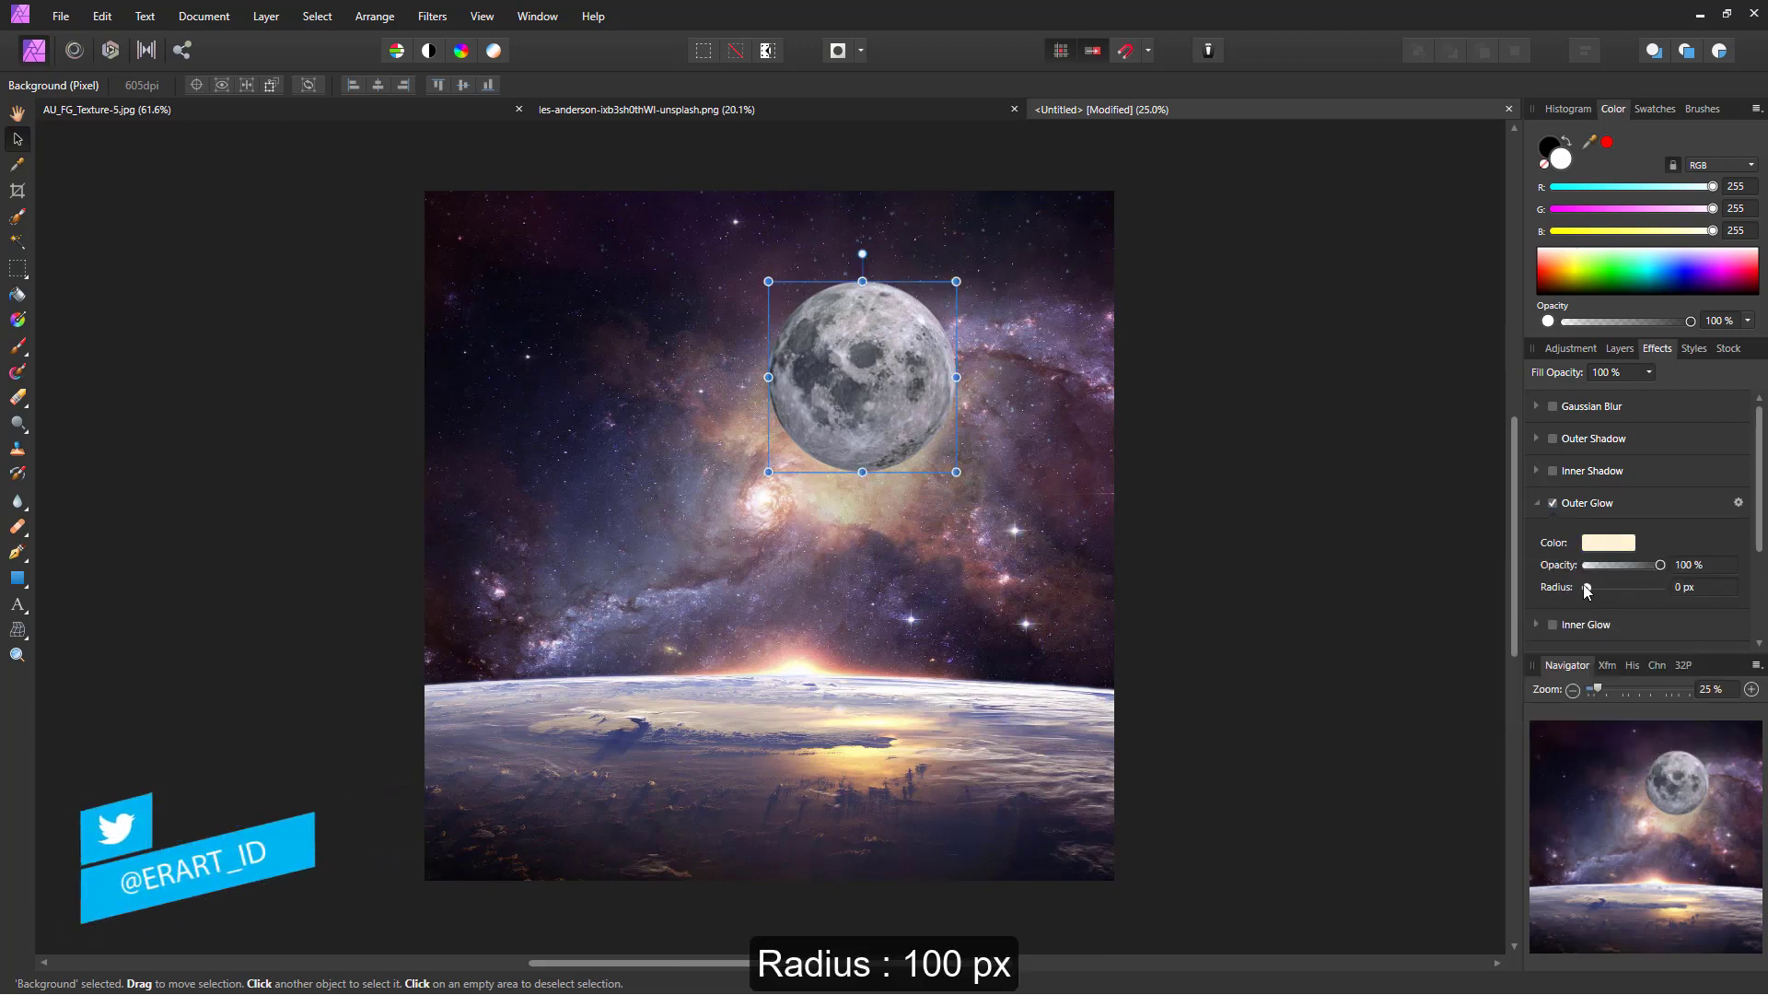
{"action": "mouse_move", "coordinate": [1589, 588]}
{"action": "left_mouse_down"}
{"action": "mouse_move", "coordinate": [1688, 587]}
{"action": "mouse_move", "coordinate": [1653, 591]}
{"action": "left_mouse_up"}
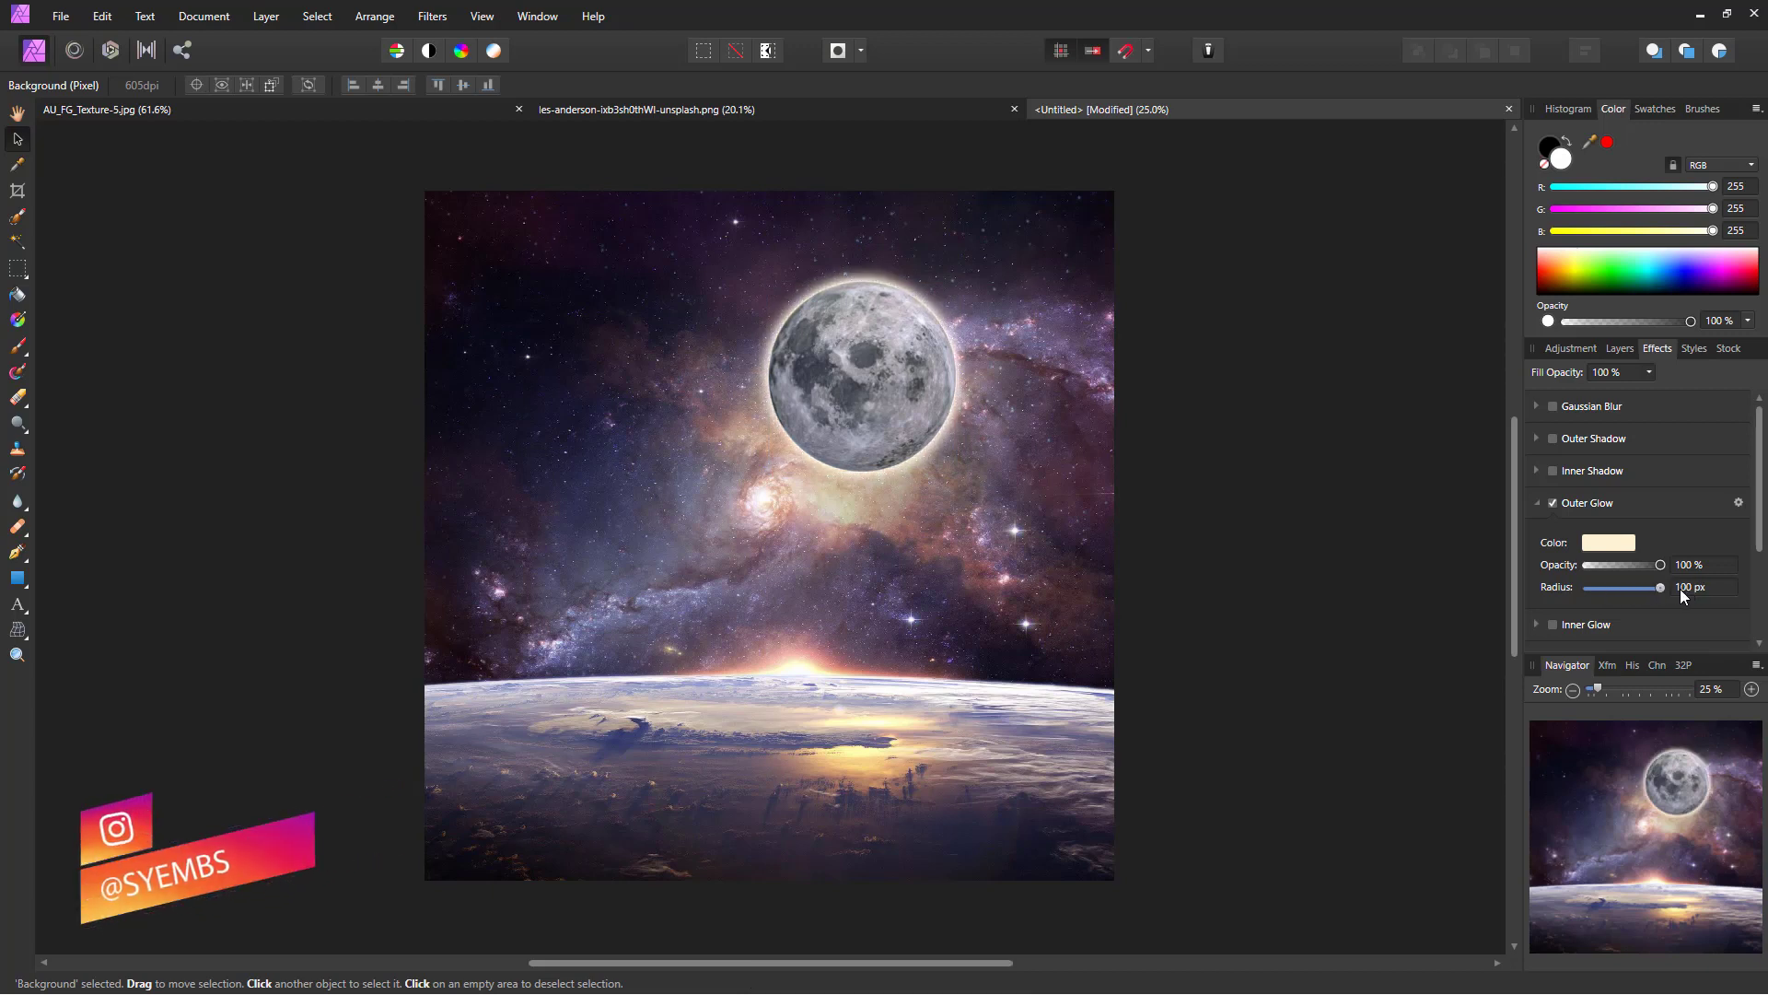
{"action": "scroll", "coordinate": [1597, 590], "scroll_direction": "down", "scroll_amount": 1}
Enable an Inner Glow in cream (255,240,197) with 100 px radius and 60% opacity
{"action": "left_click", "coordinate": [1597, 582]}
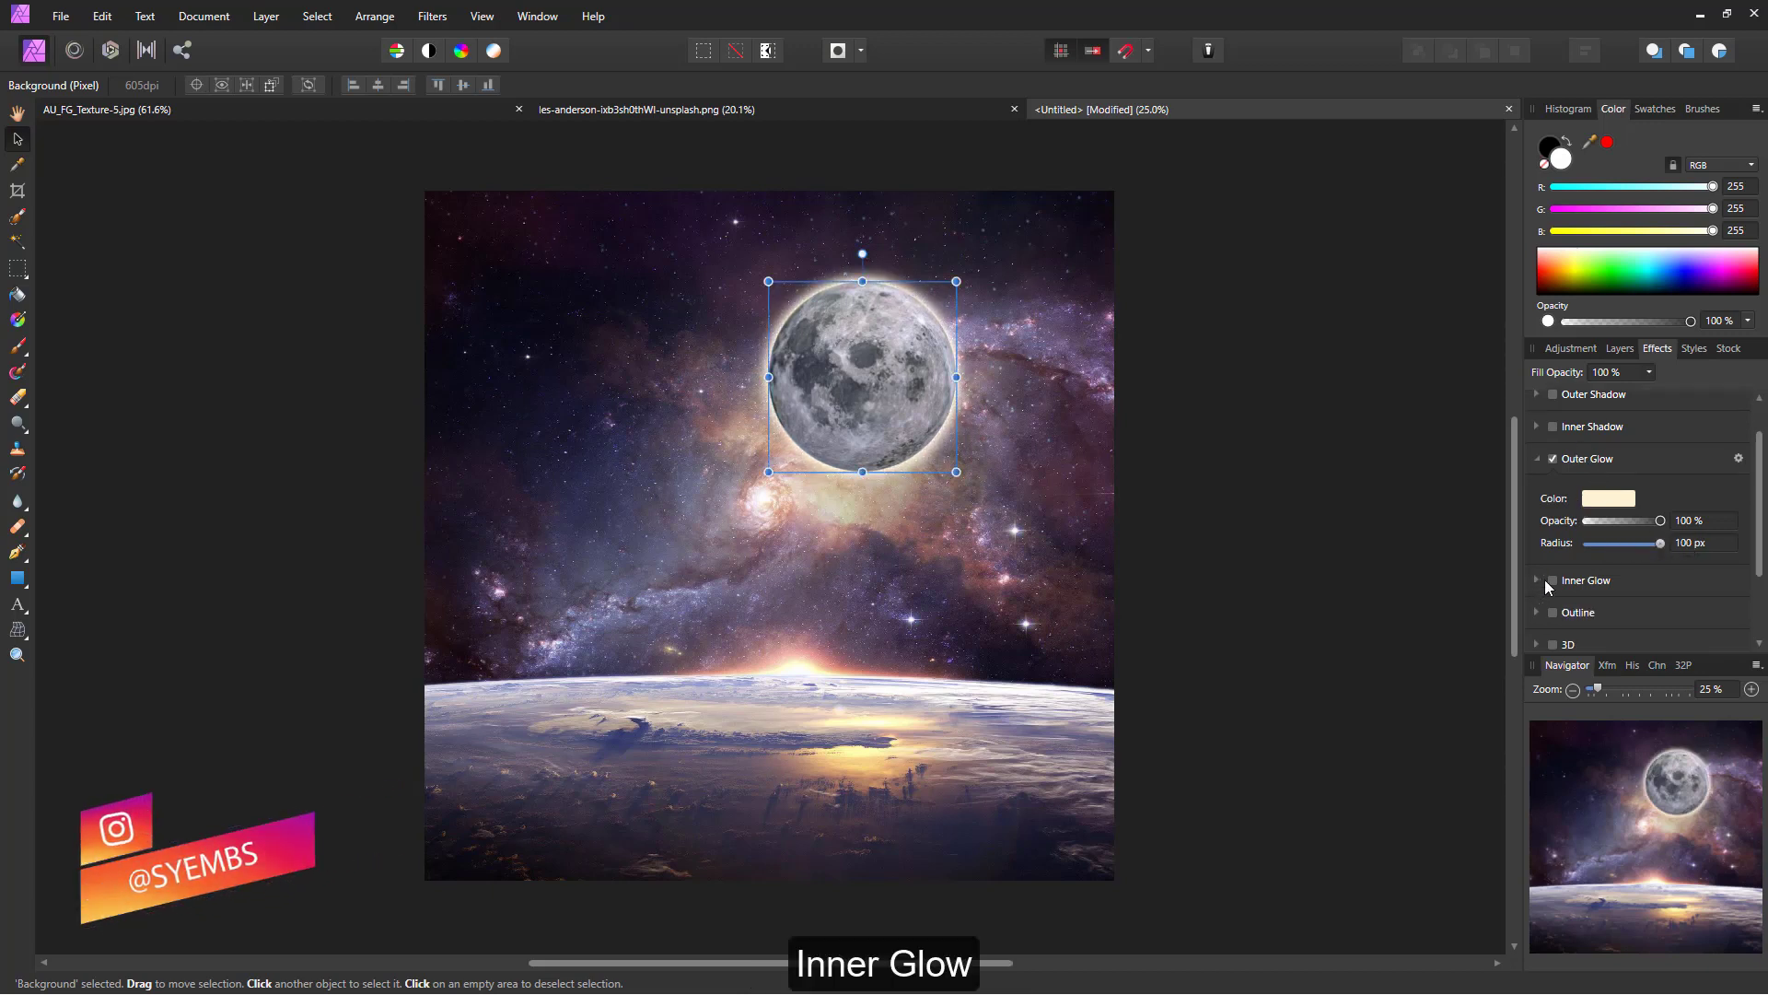
{"action": "scroll", "coordinate": [1598, 588], "scroll_direction": "down", "scroll_amount": 1}
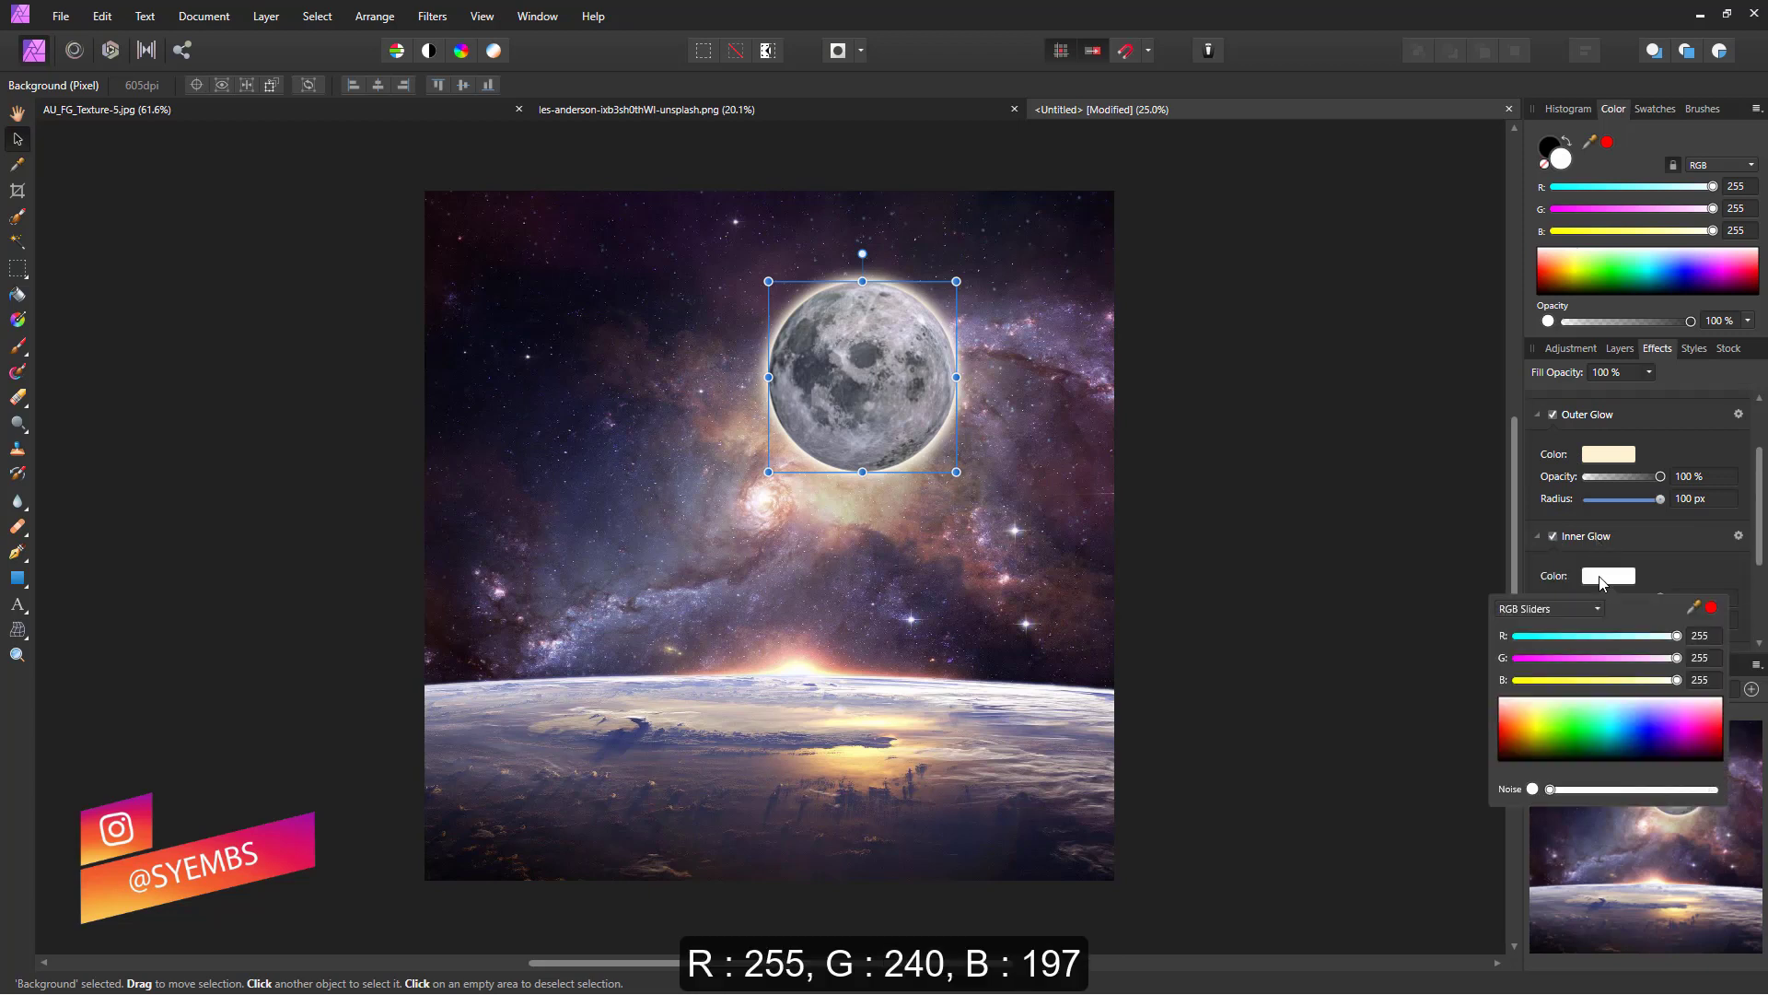
{"action": "left_click", "coordinate": [1607, 576]}
{"action": "left_click_drag", "start_coordinate": [1539, 713], "coordinate": [1529, 705]}
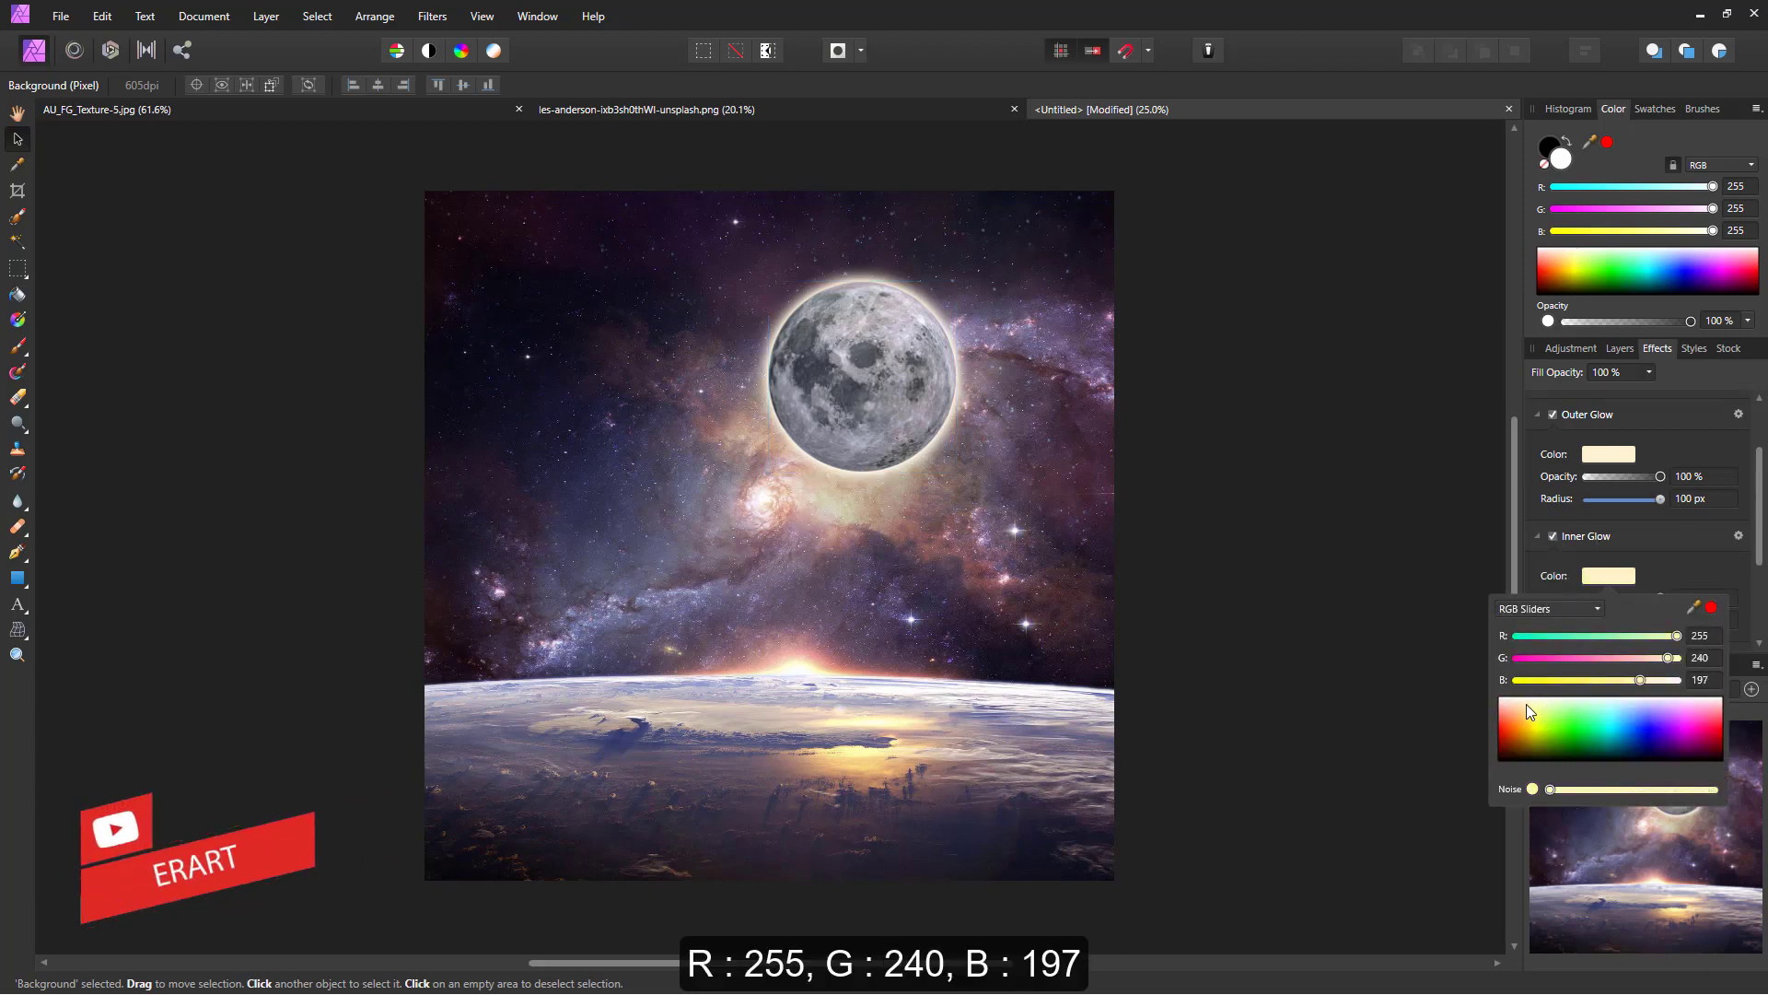
{"action": "mouse_move", "coordinate": [1587, 620]}
{"action": "left_mouse_down"}
{"action": "mouse_move", "coordinate": [1698, 633]}
{"action": "mouse_move", "coordinate": [1632, 599]}
{"action": "left_mouse_up"}
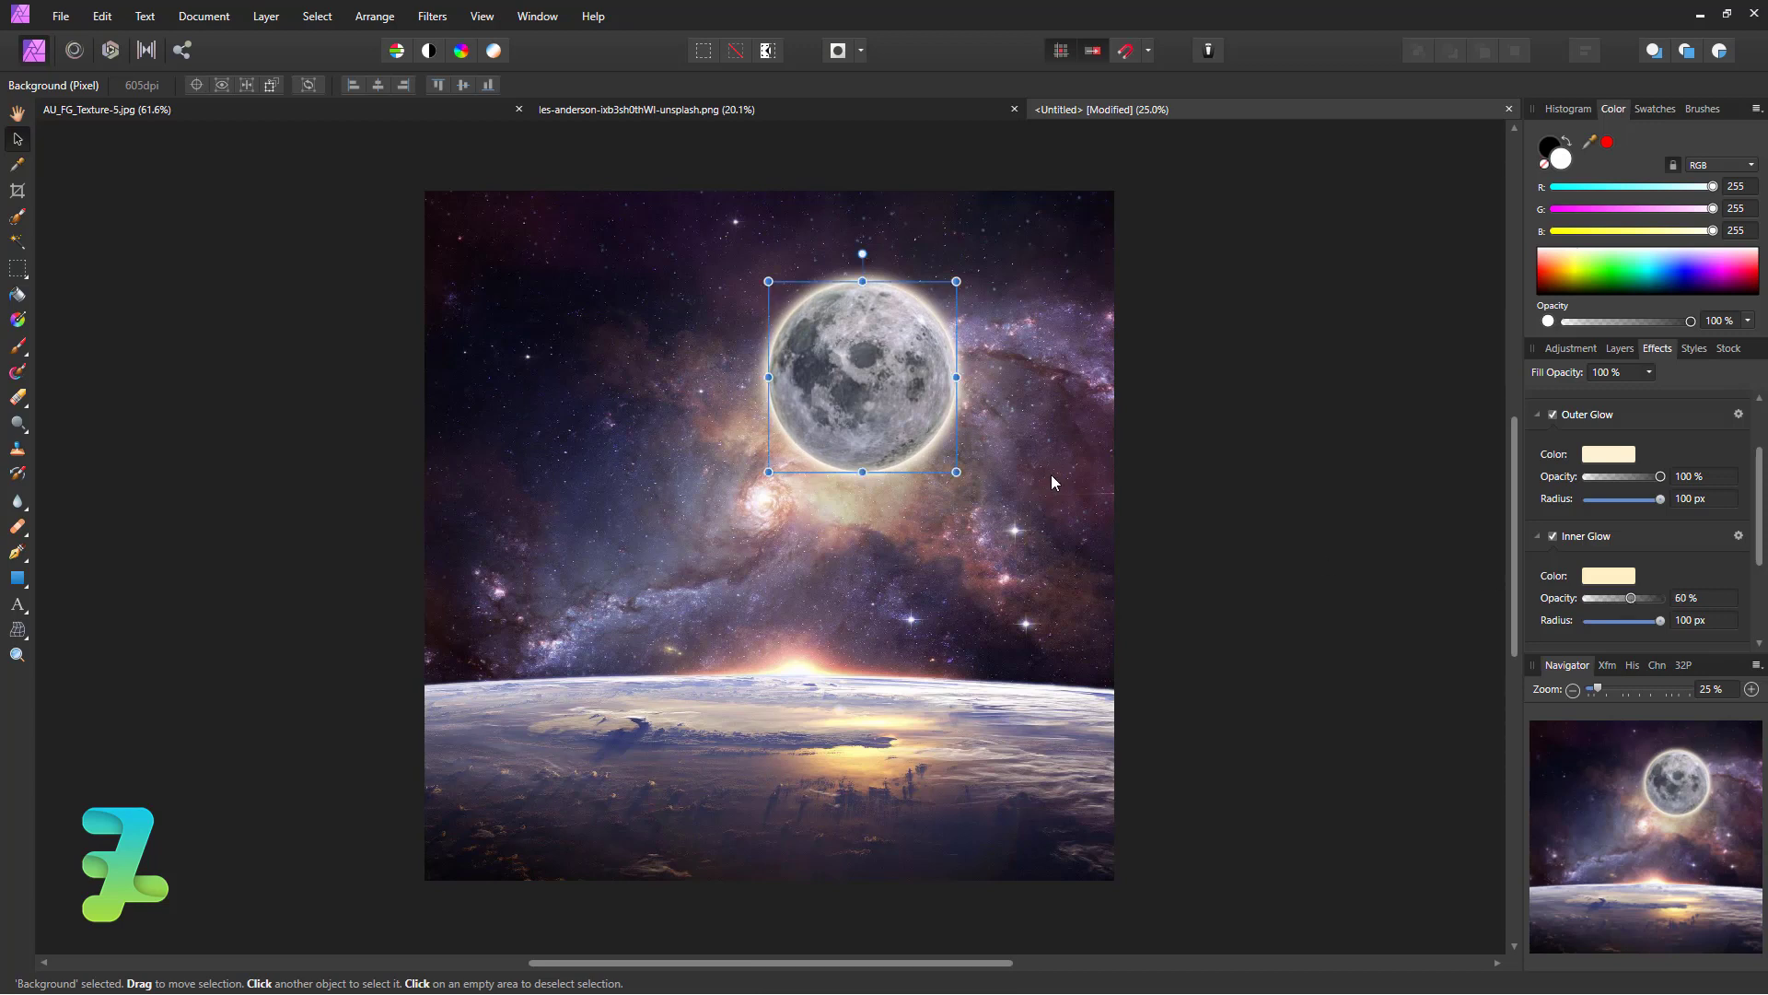
{"action": "scroll", "coordinate": [1050, 468], "scroll_direction": "down", "scroll_amount": 1}
{"action": "scroll", "coordinate": [1050, 468], "scroll_direction": "up", "scroll_amount": 1}
{"action": "left_click", "coordinate": [823, 373]}
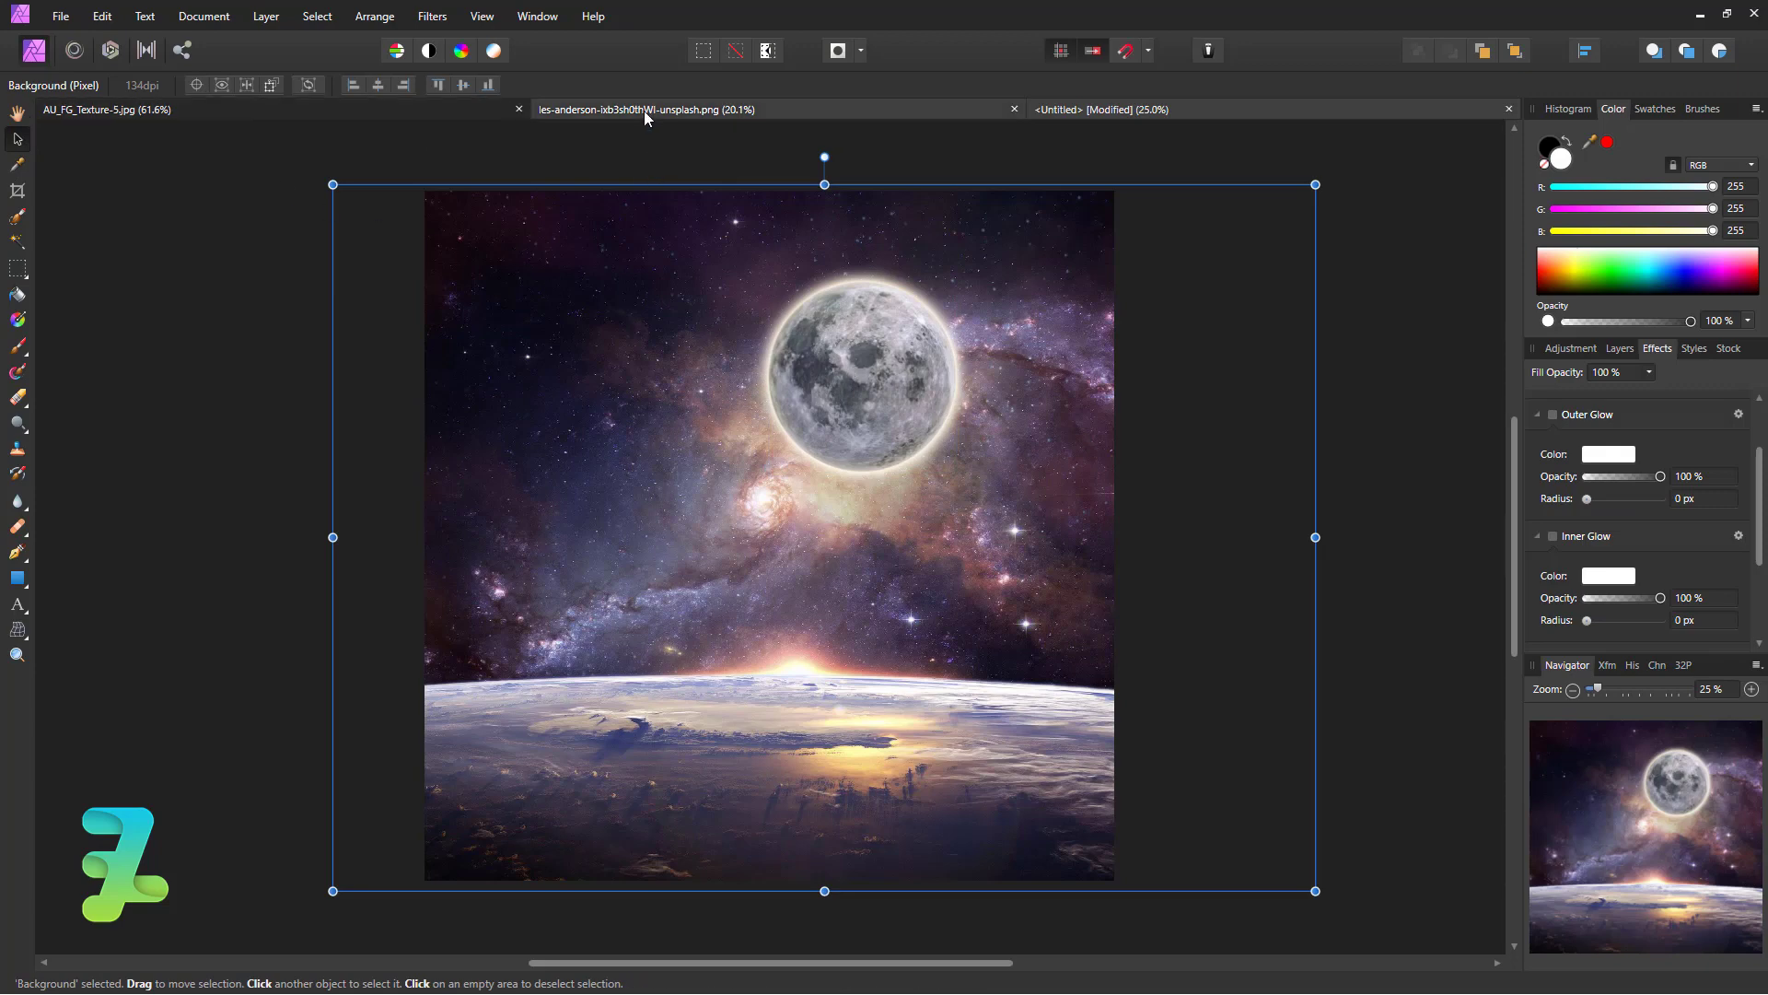
Copy the woman cut-out layer into the space collage and stack it above the moon
{"action": "left_click", "coordinate": [677, 110]}
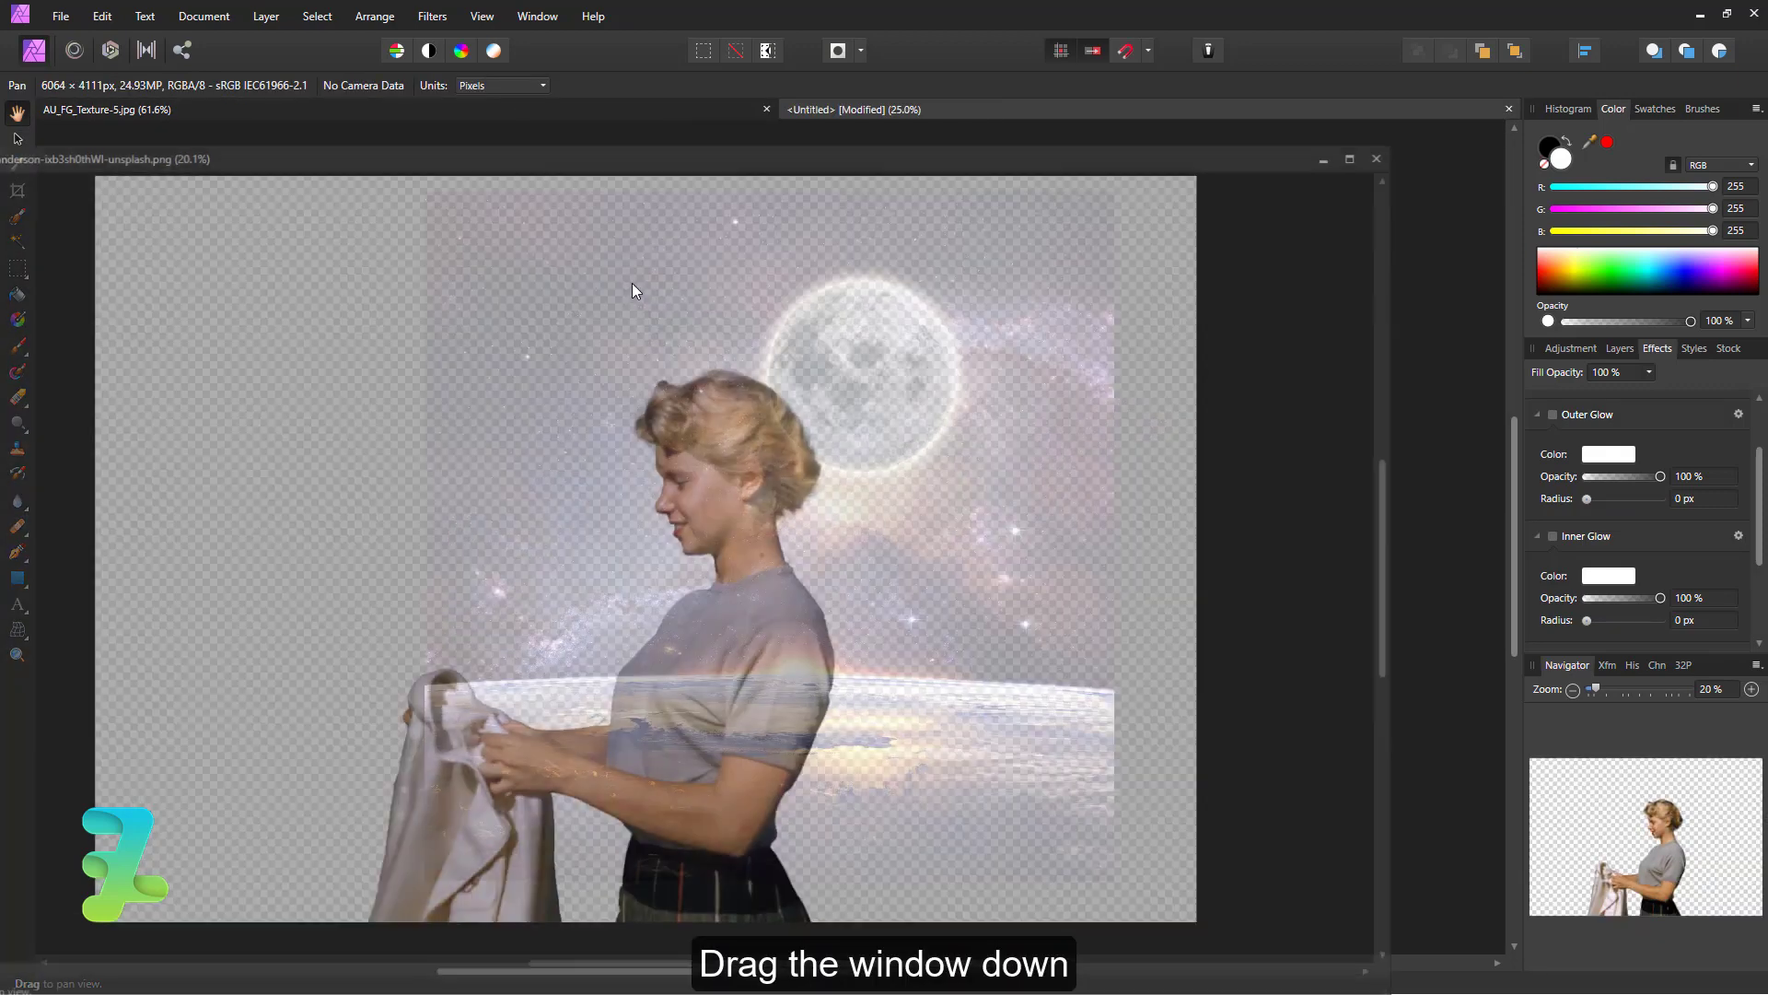
{"action": "left_click_drag", "start_coordinate": [707, 110], "coordinate": [626, 571]}
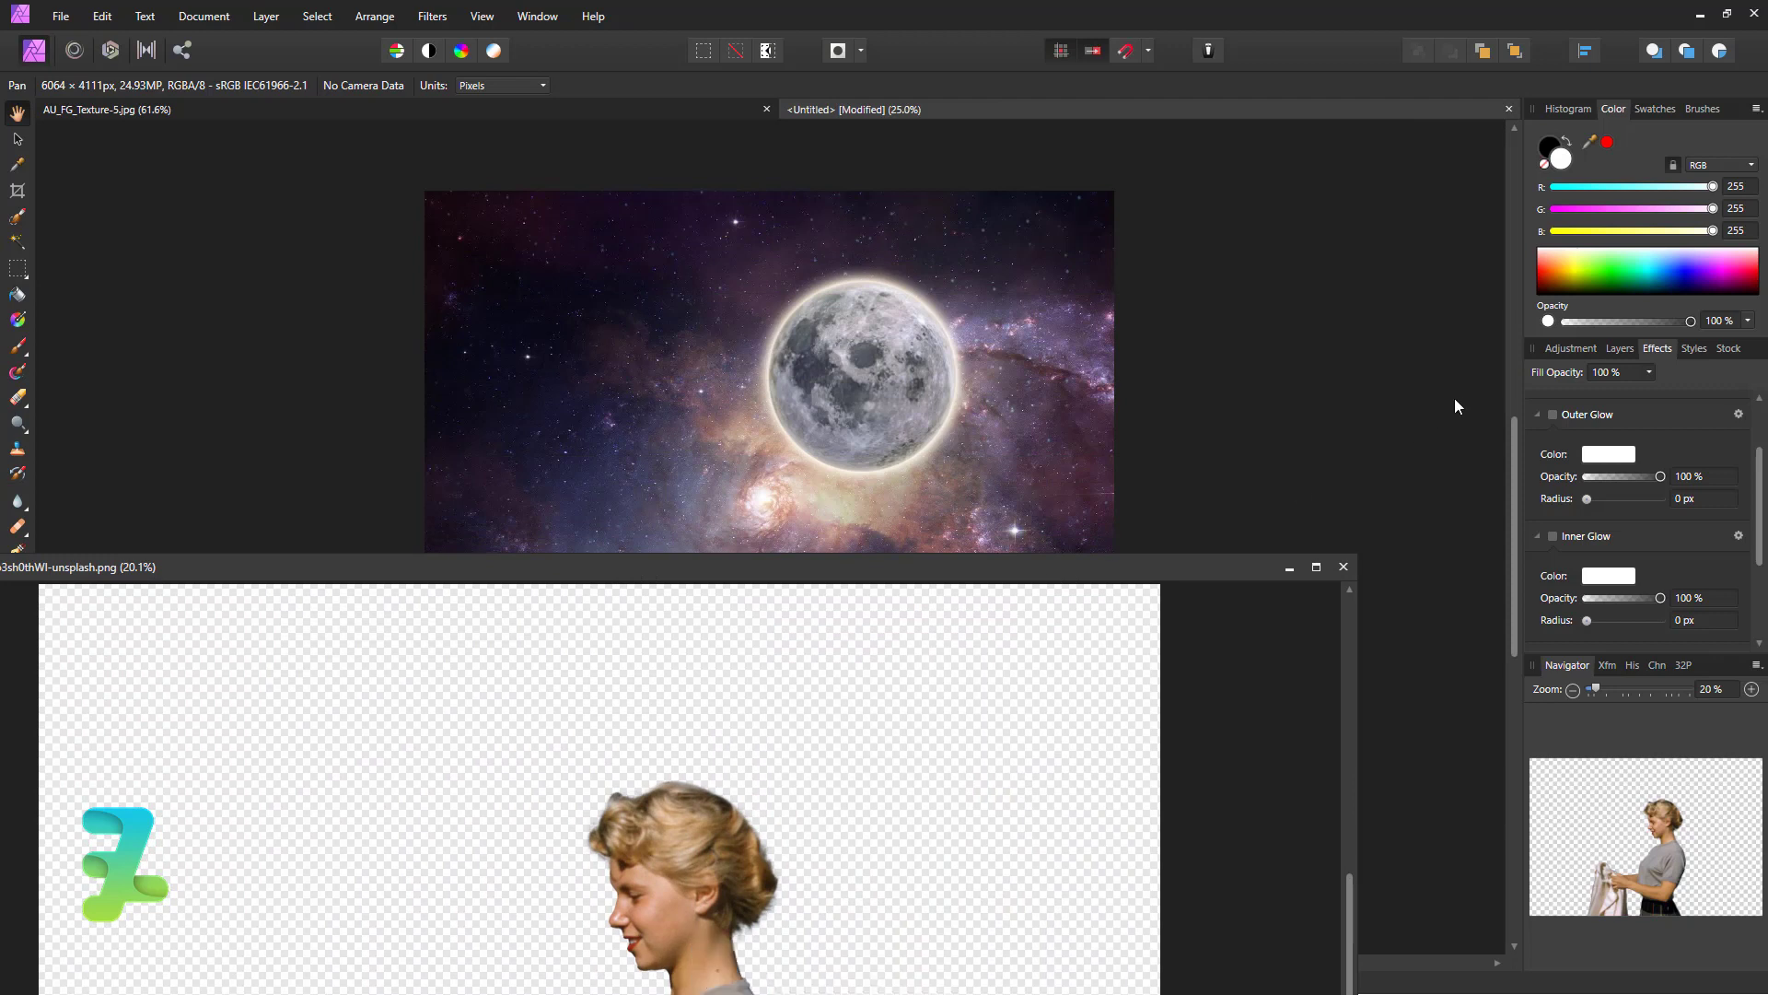
{"action": "left_click", "coordinate": [1620, 349]}
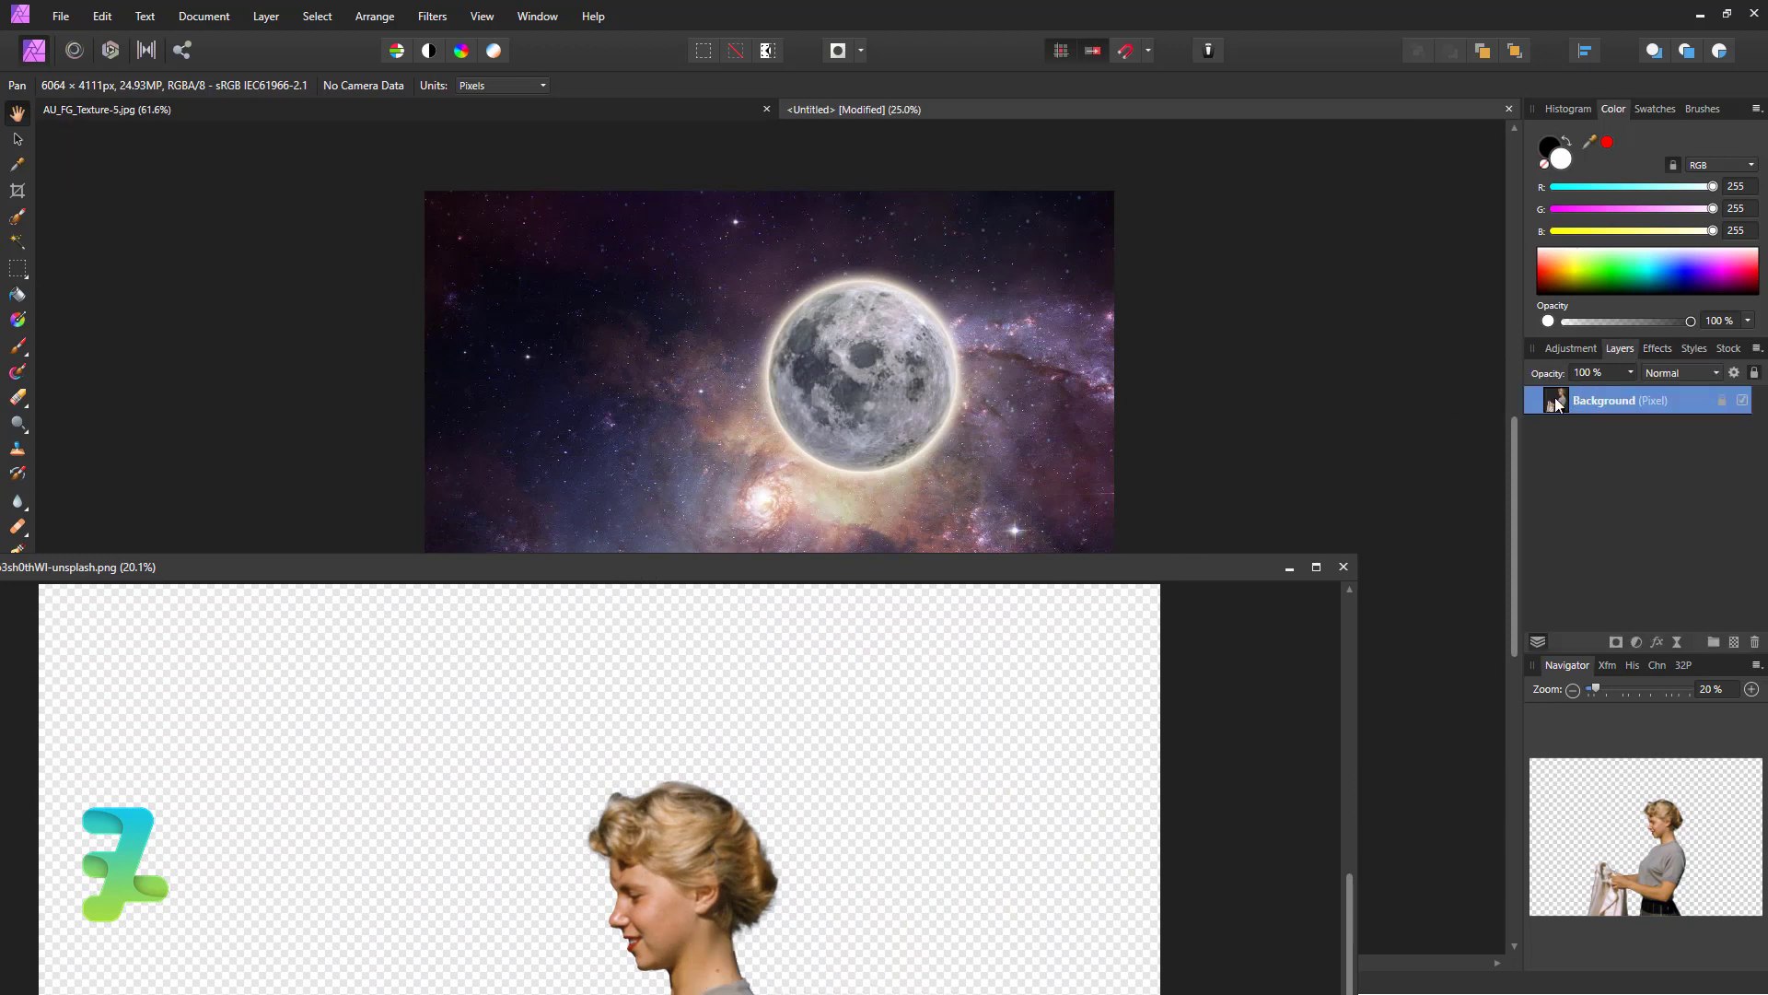
{"action": "left_click_drag", "start_coordinate": [1557, 405], "coordinate": [1534, 399]}
{"action": "left_click_drag", "start_coordinate": [747, 407], "coordinate": [744, 406]}
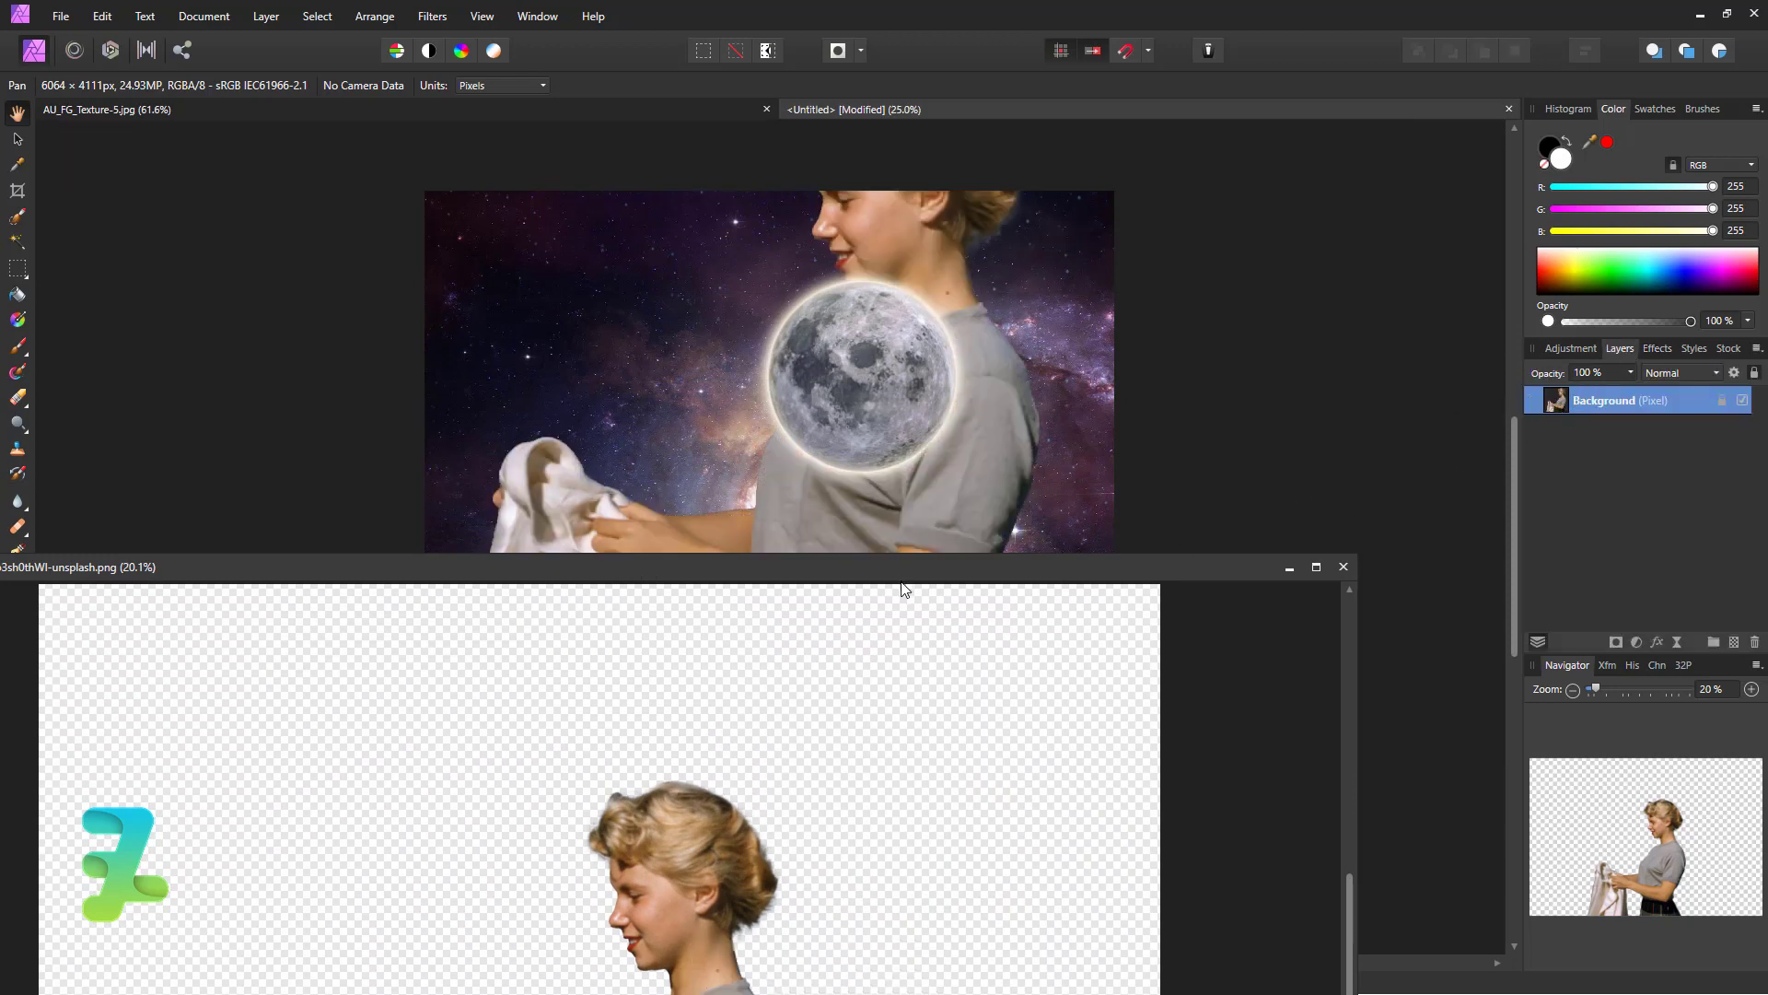
{"action": "left_click_drag", "start_coordinate": [902, 573], "coordinate": [1101, 328]}
{"action": "left_click", "coordinate": [1450, 323]}
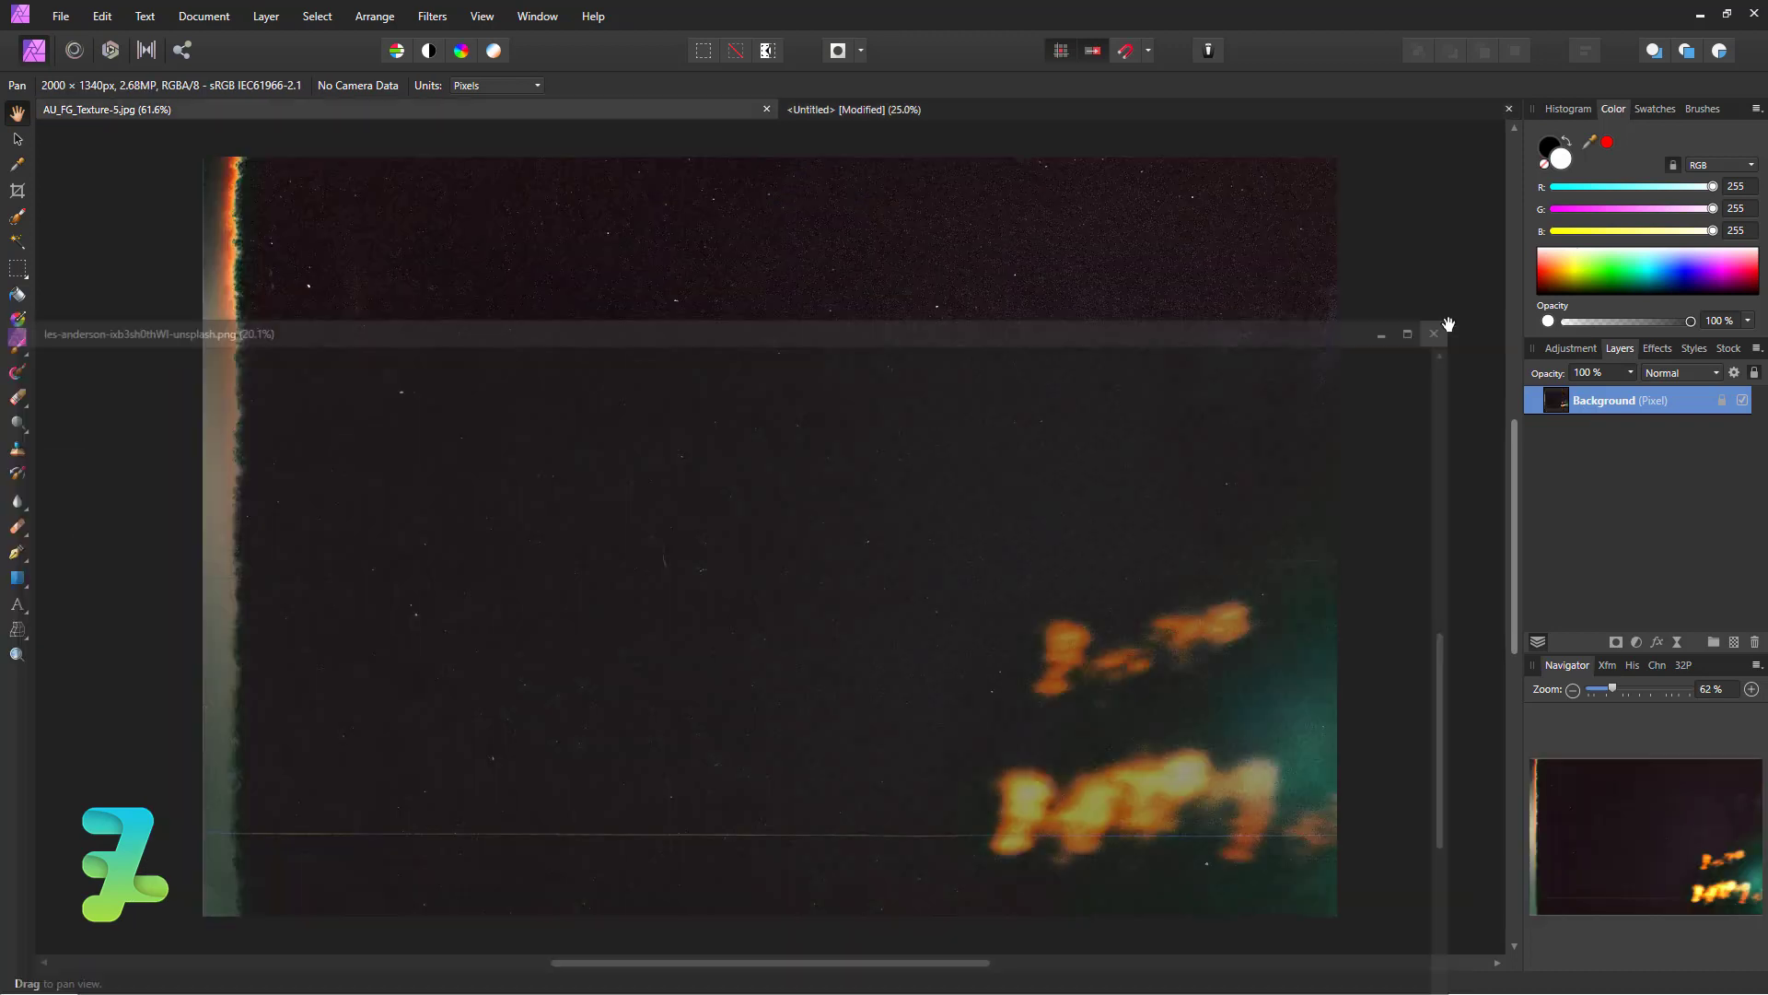
{"action": "left_click", "coordinate": [1003, 114]}
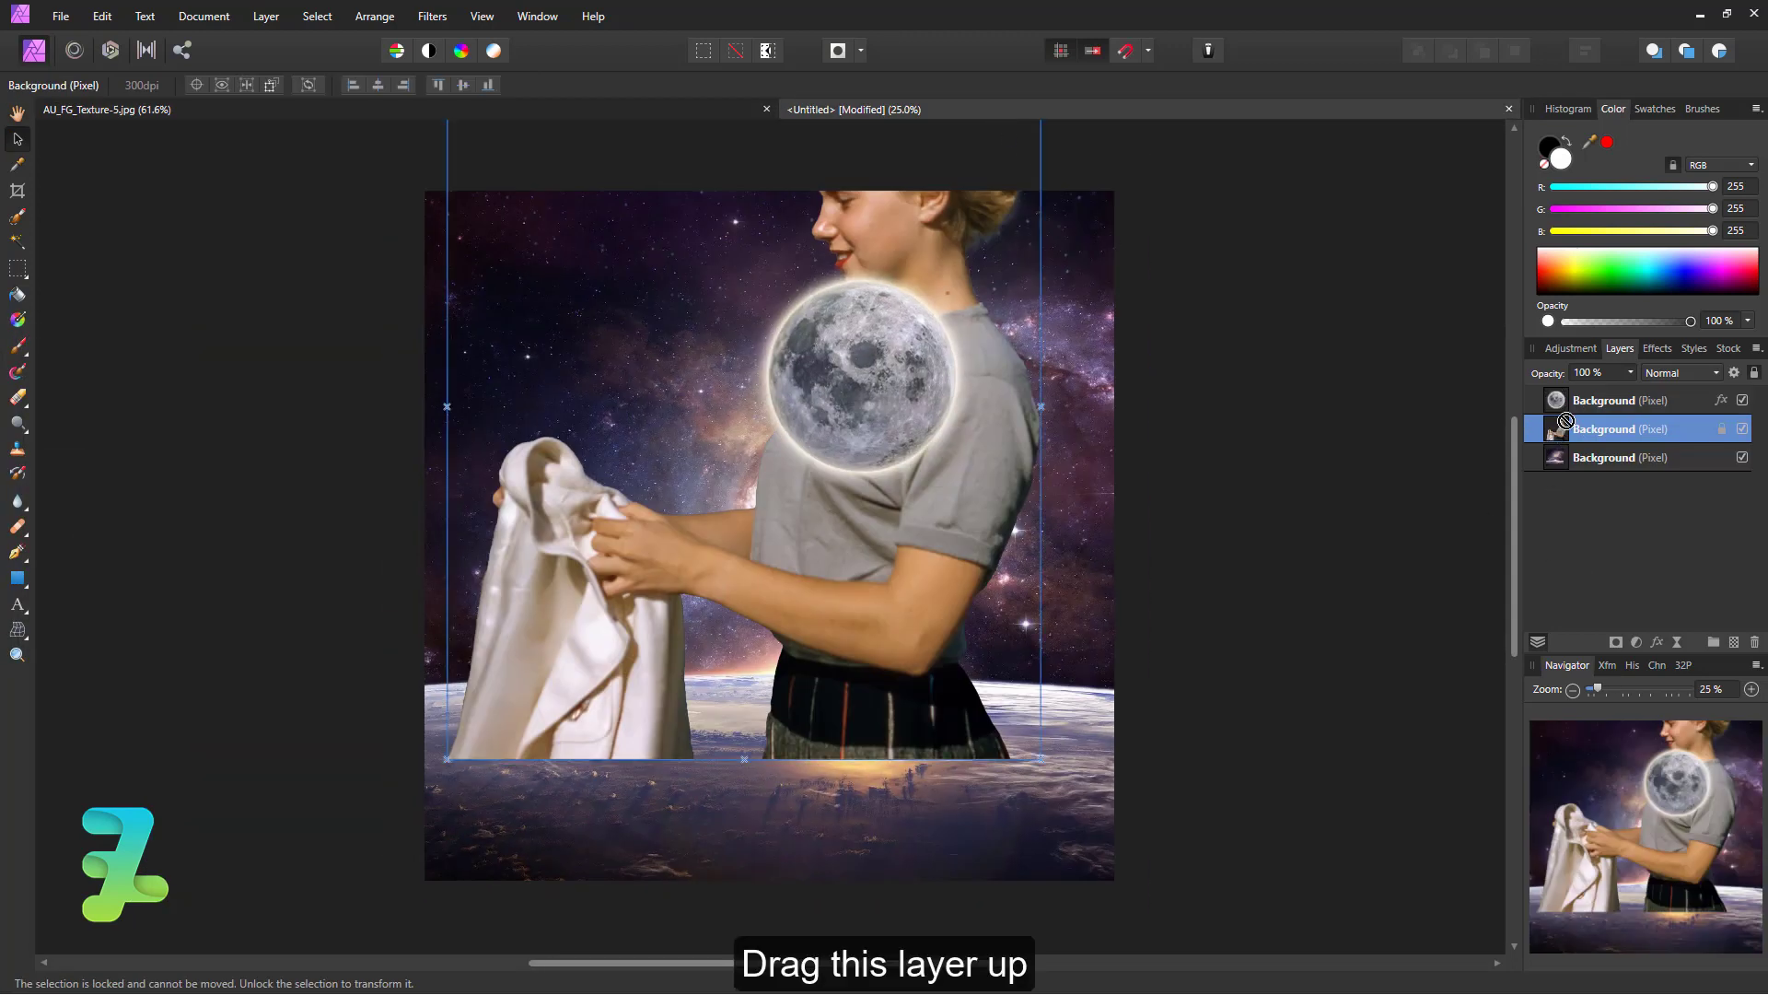
{"action": "left_click_drag", "start_coordinate": [1566, 421], "coordinate": [1600, 380]}
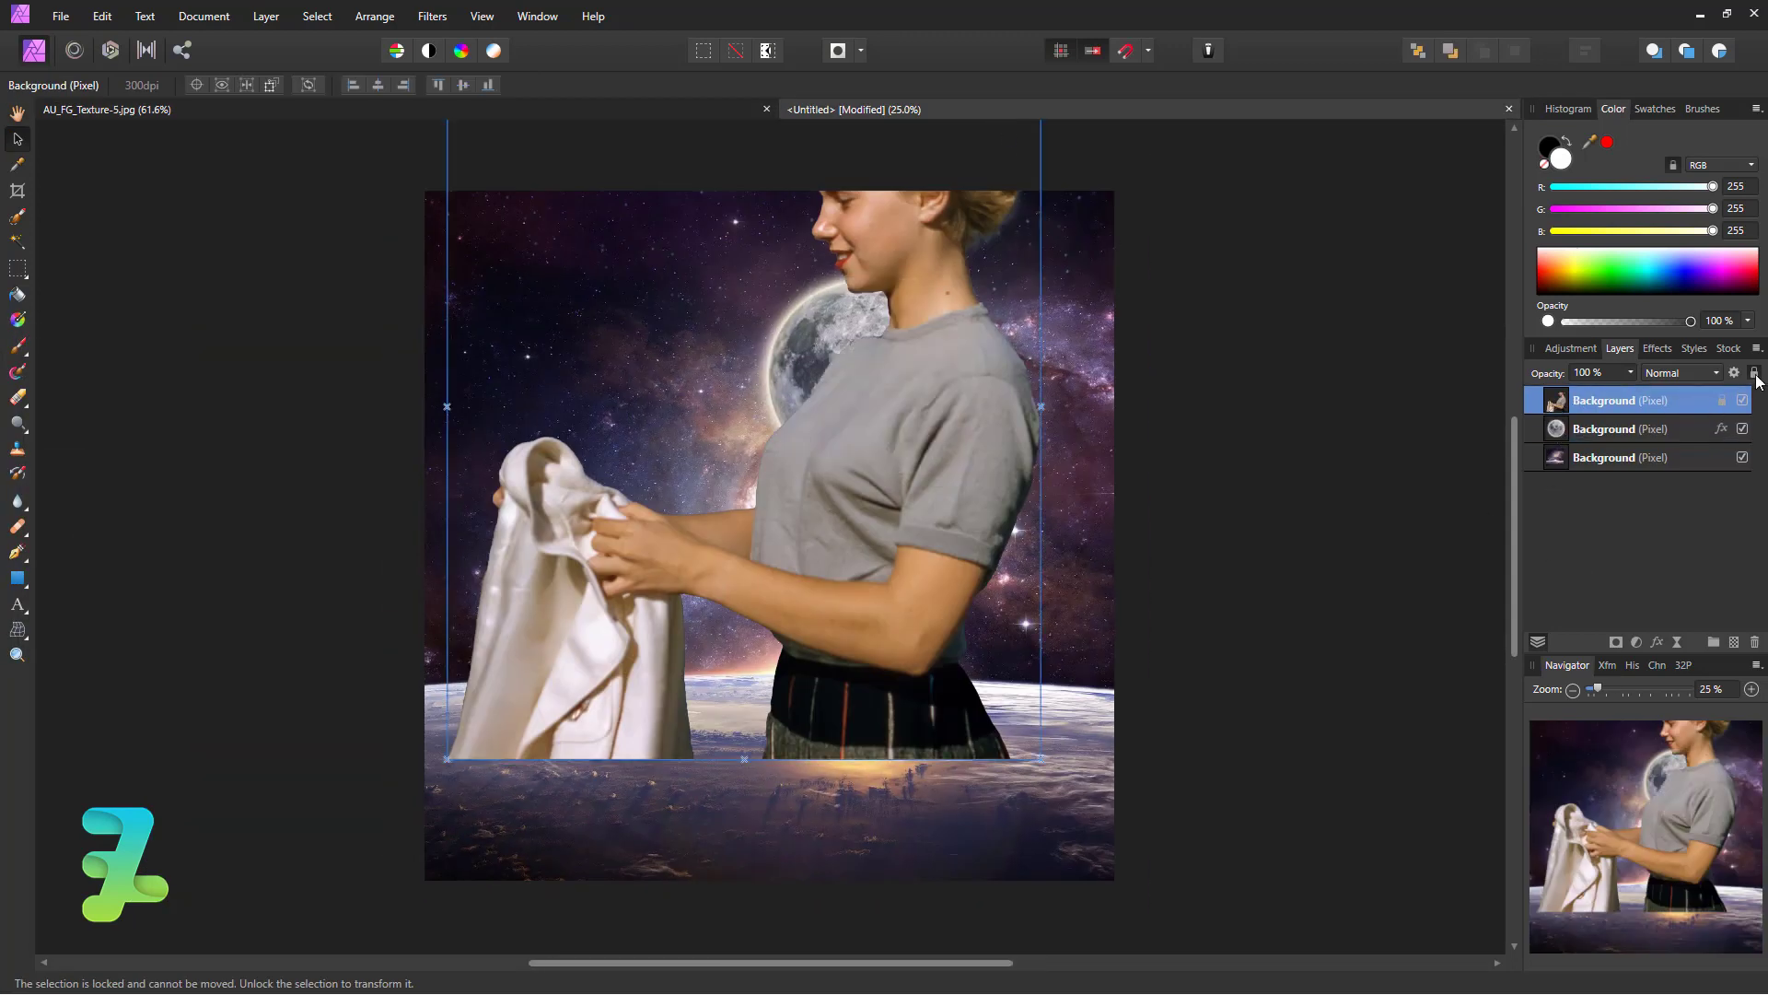
{"action": "left_click", "coordinate": [973, 301]}
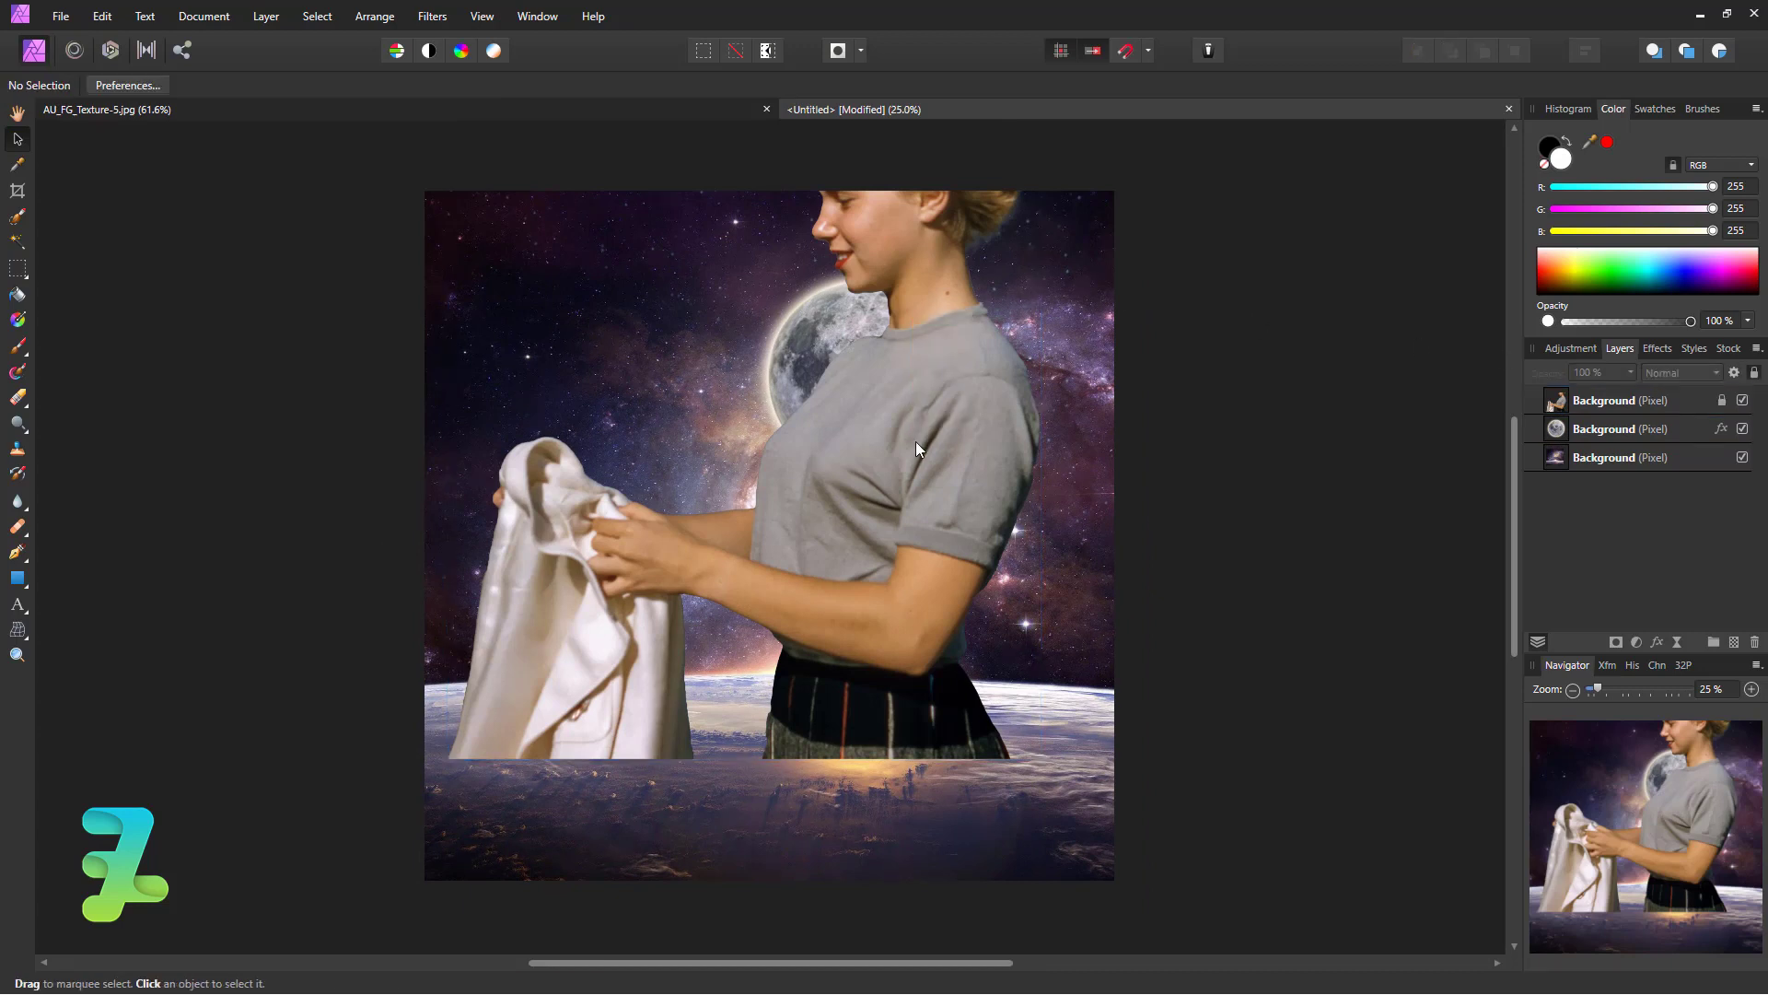
Unlock the woman layer, scale her down and position her toward the right
{"action": "left_click", "coordinate": [1642, 407]}
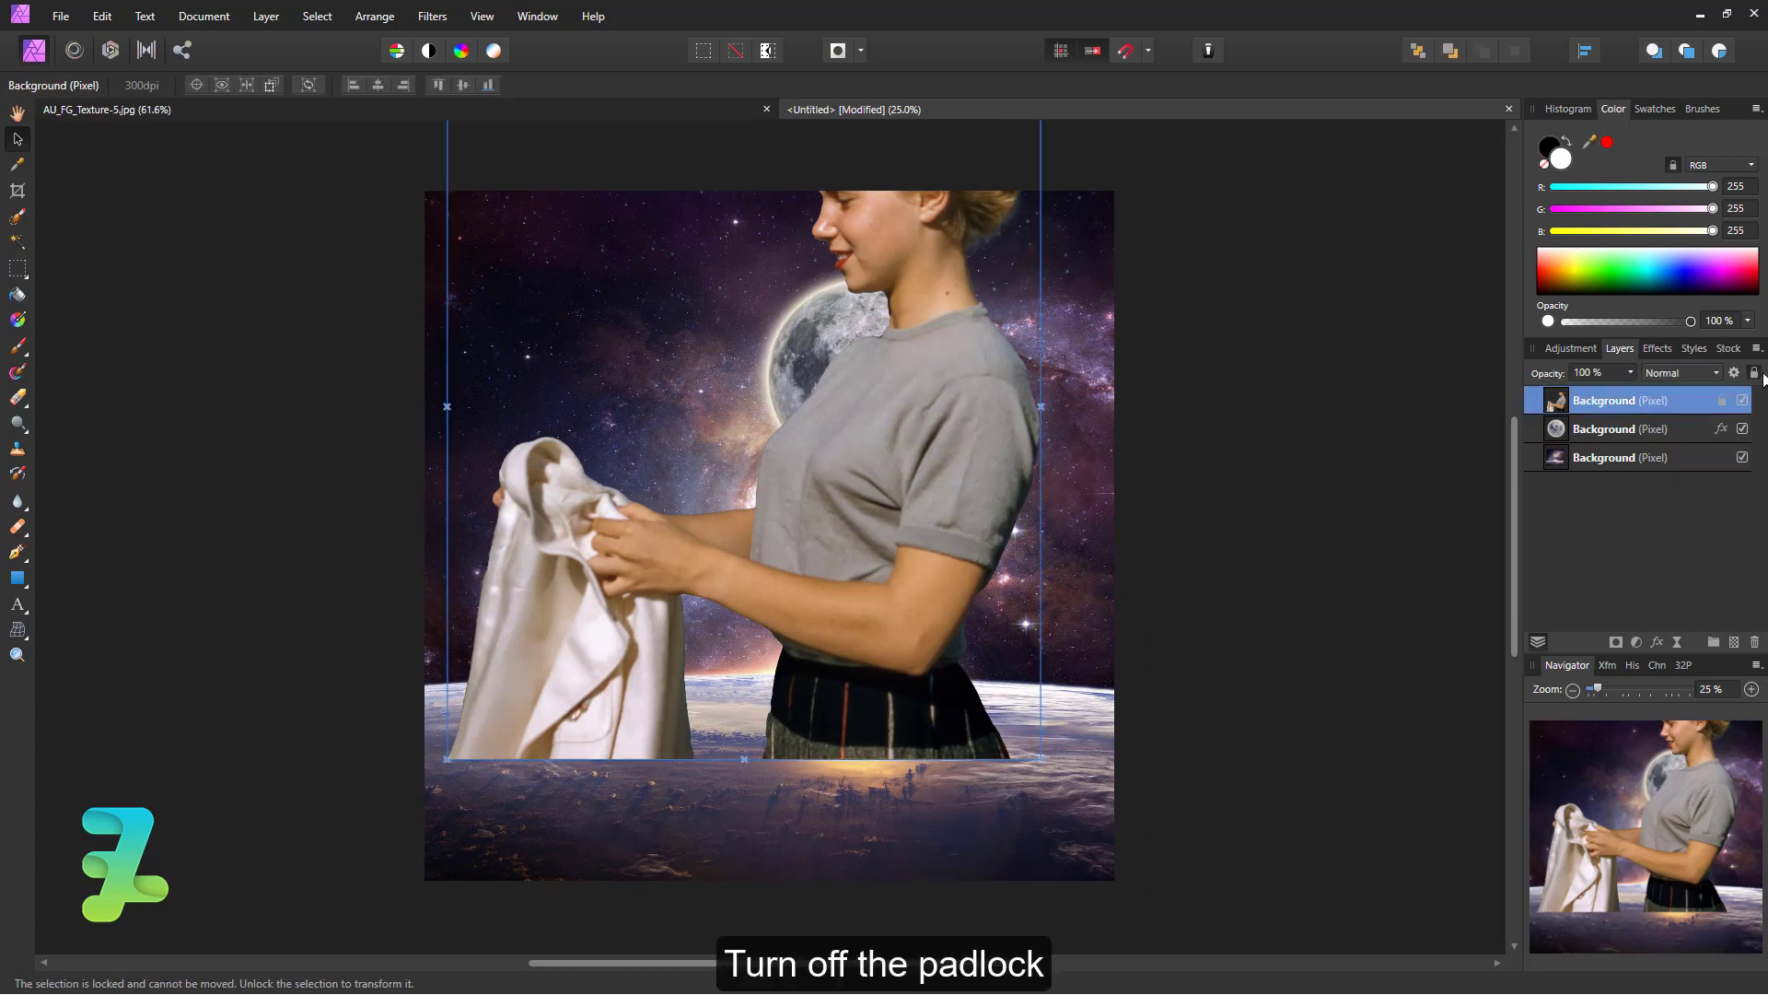
{"action": "left_click", "coordinate": [1754, 372]}
{"action": "left_click_drag", "start_coordinate": [932, 363], "coordinate": [994, 586]}
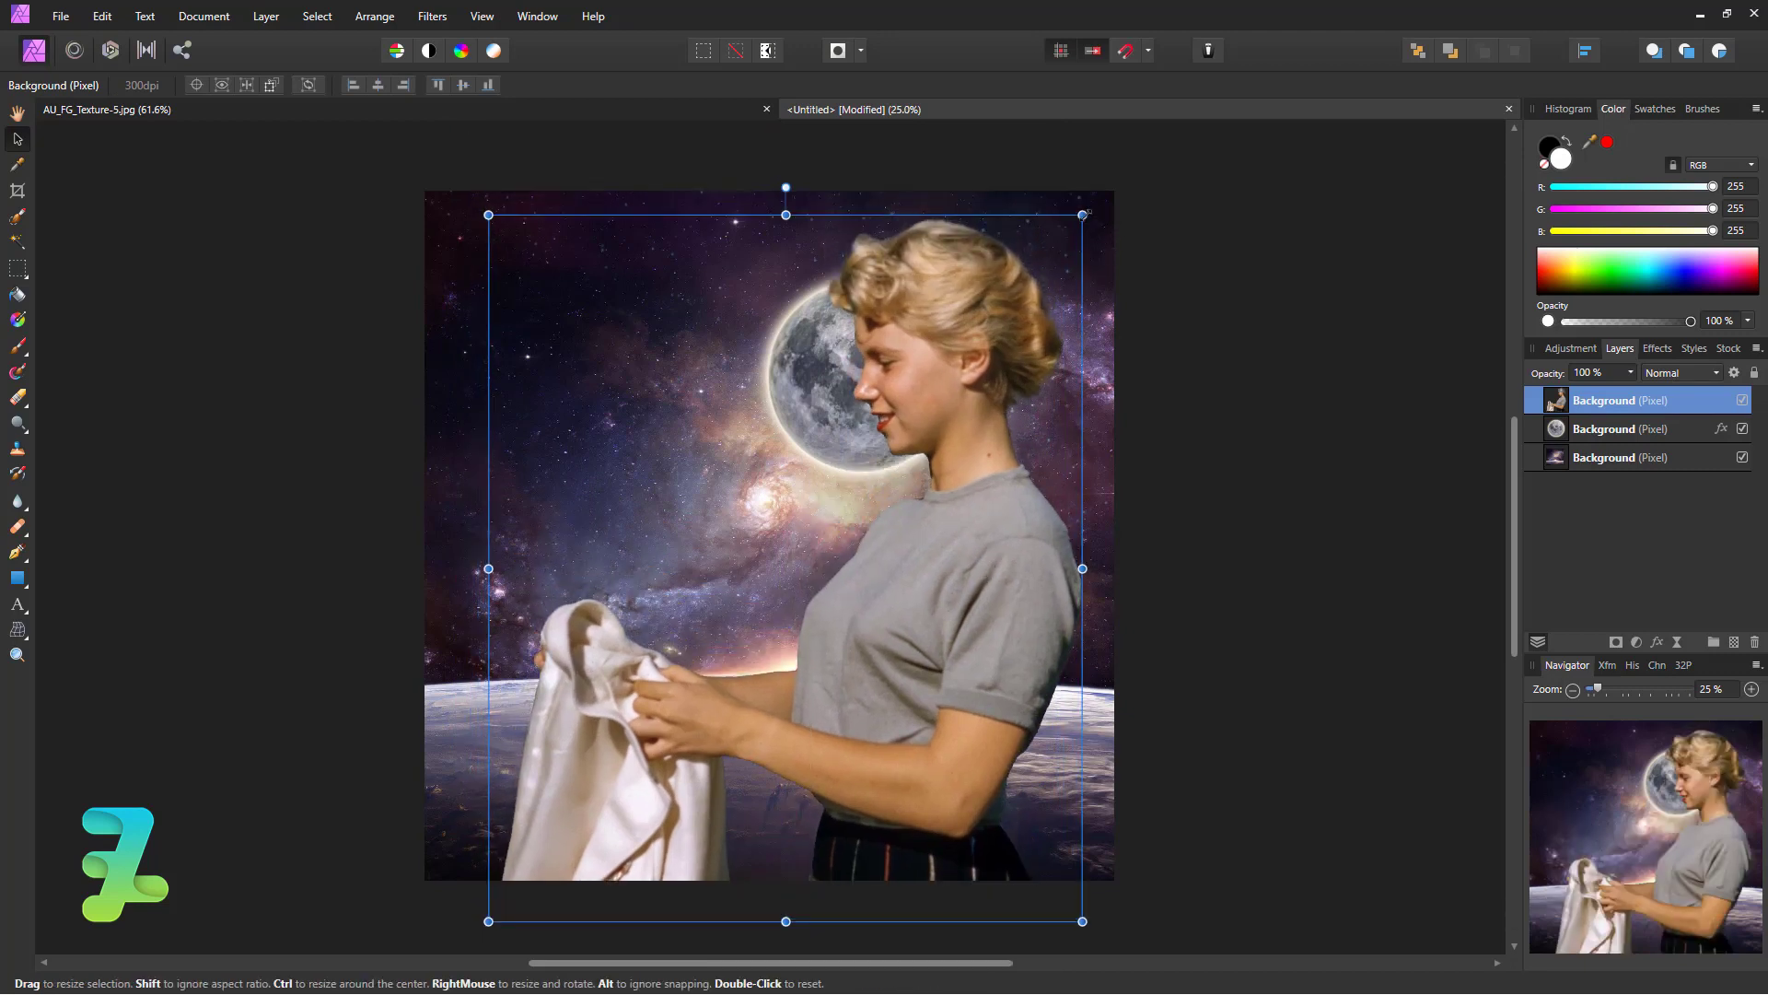
{"action": "left_click_drag", "start_coordinate": [1085, 212], "coordinate": [1066, 234]}
{"action": "left_click_drag", "start_coordinate": [872, 412], "coordinate": [894, 383]}
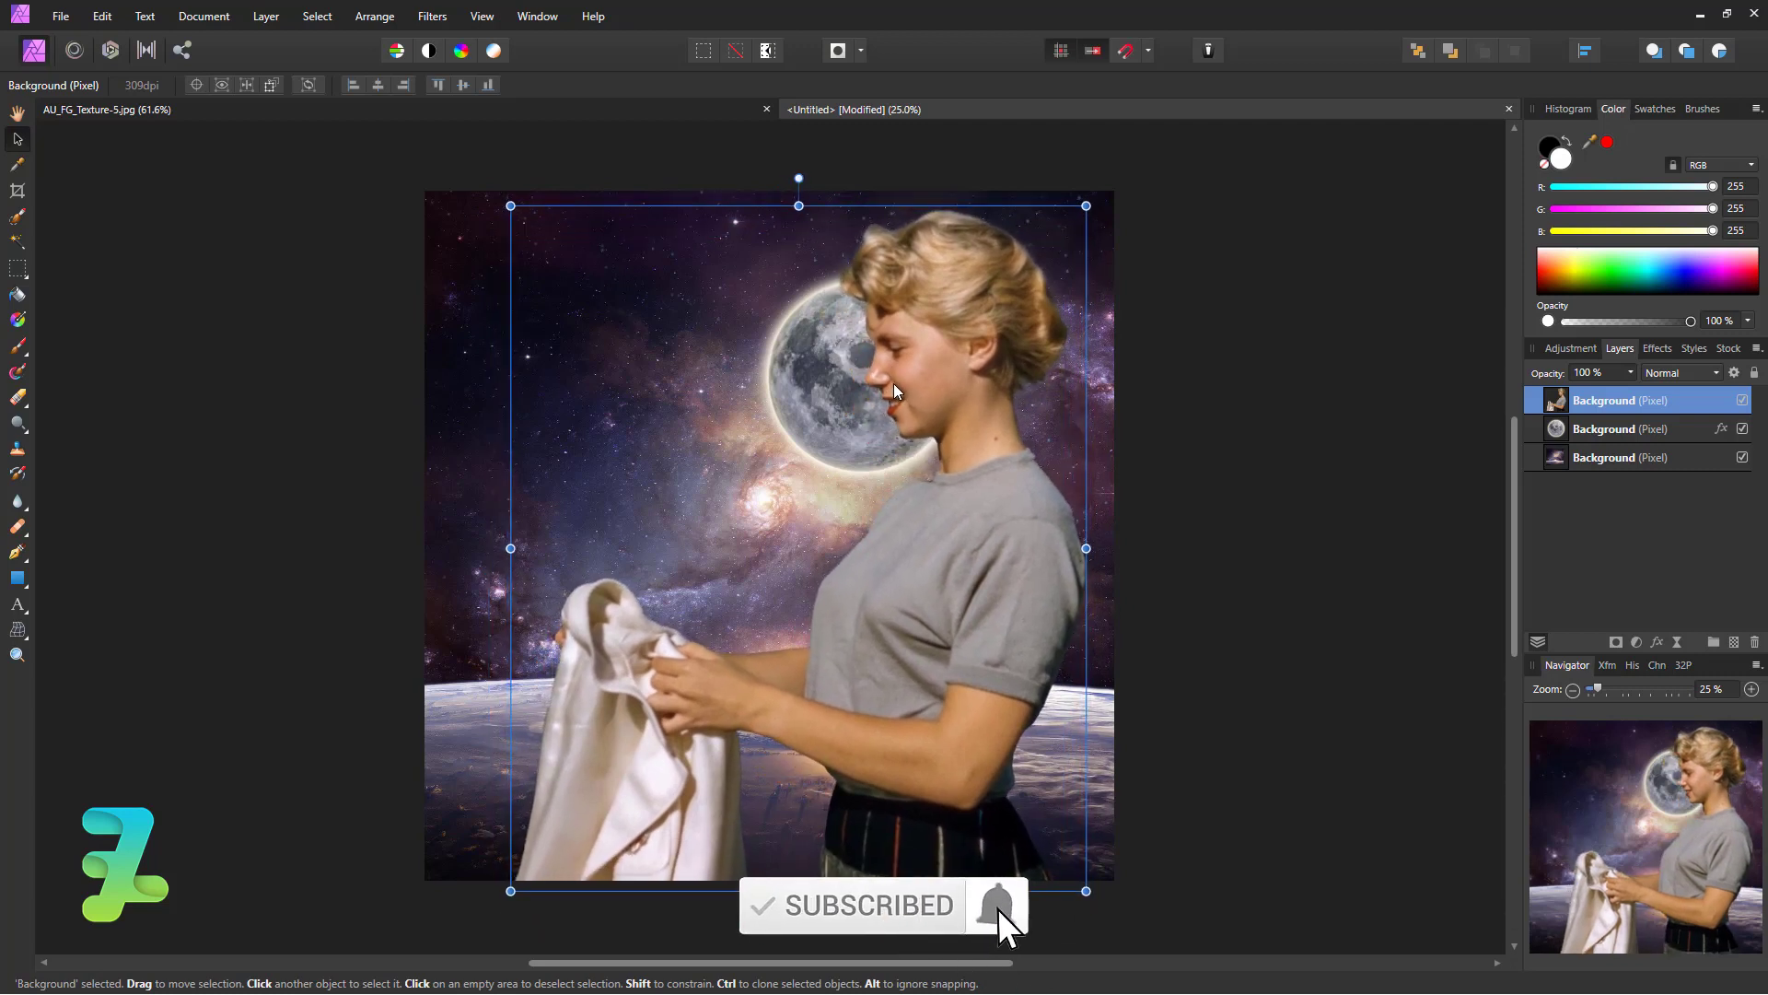
{"action": "mouse_move", "coordinate": [894, 383]}
{"action": "left_mouse_down"}
{"action": "mouse_move", "coordinate": [913, 383]}
{"action": "mouse_move", "coordinate": [921, 432]}
{"action": "mouse_move", "coordinate": [890, 433]}
{"action": "left_mouse_up"}
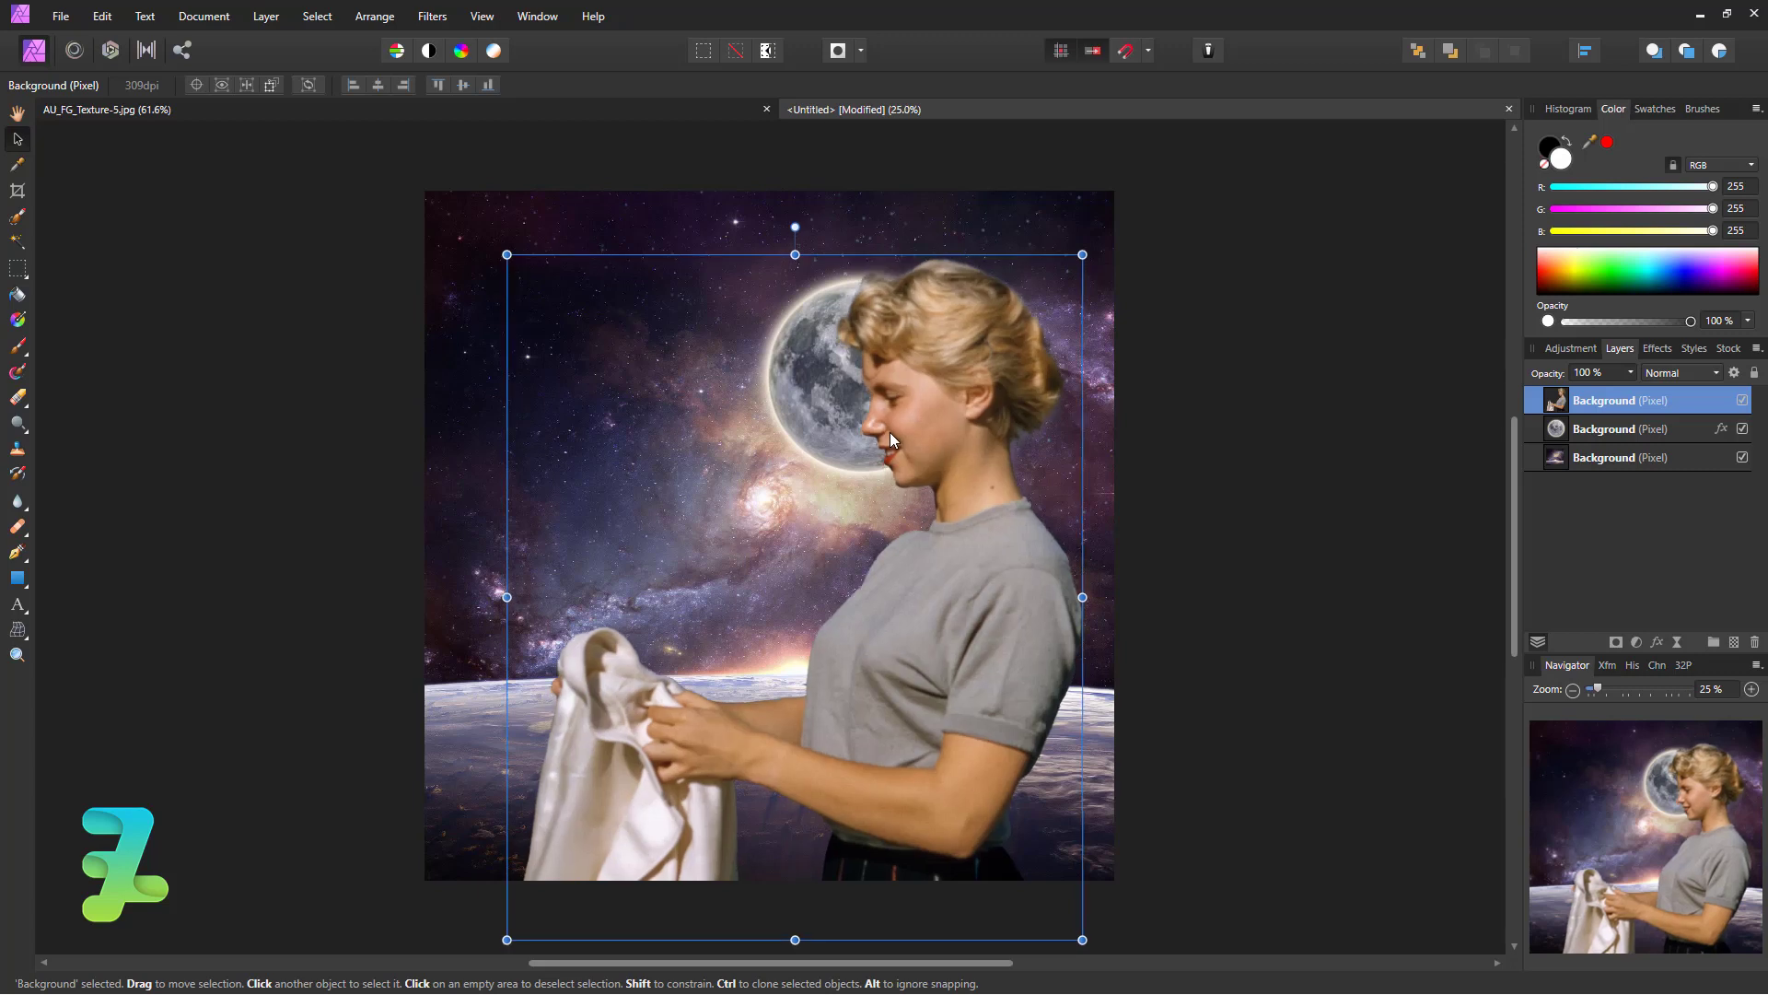
{"action": "left_click", "coordinate": [1230, 547]}
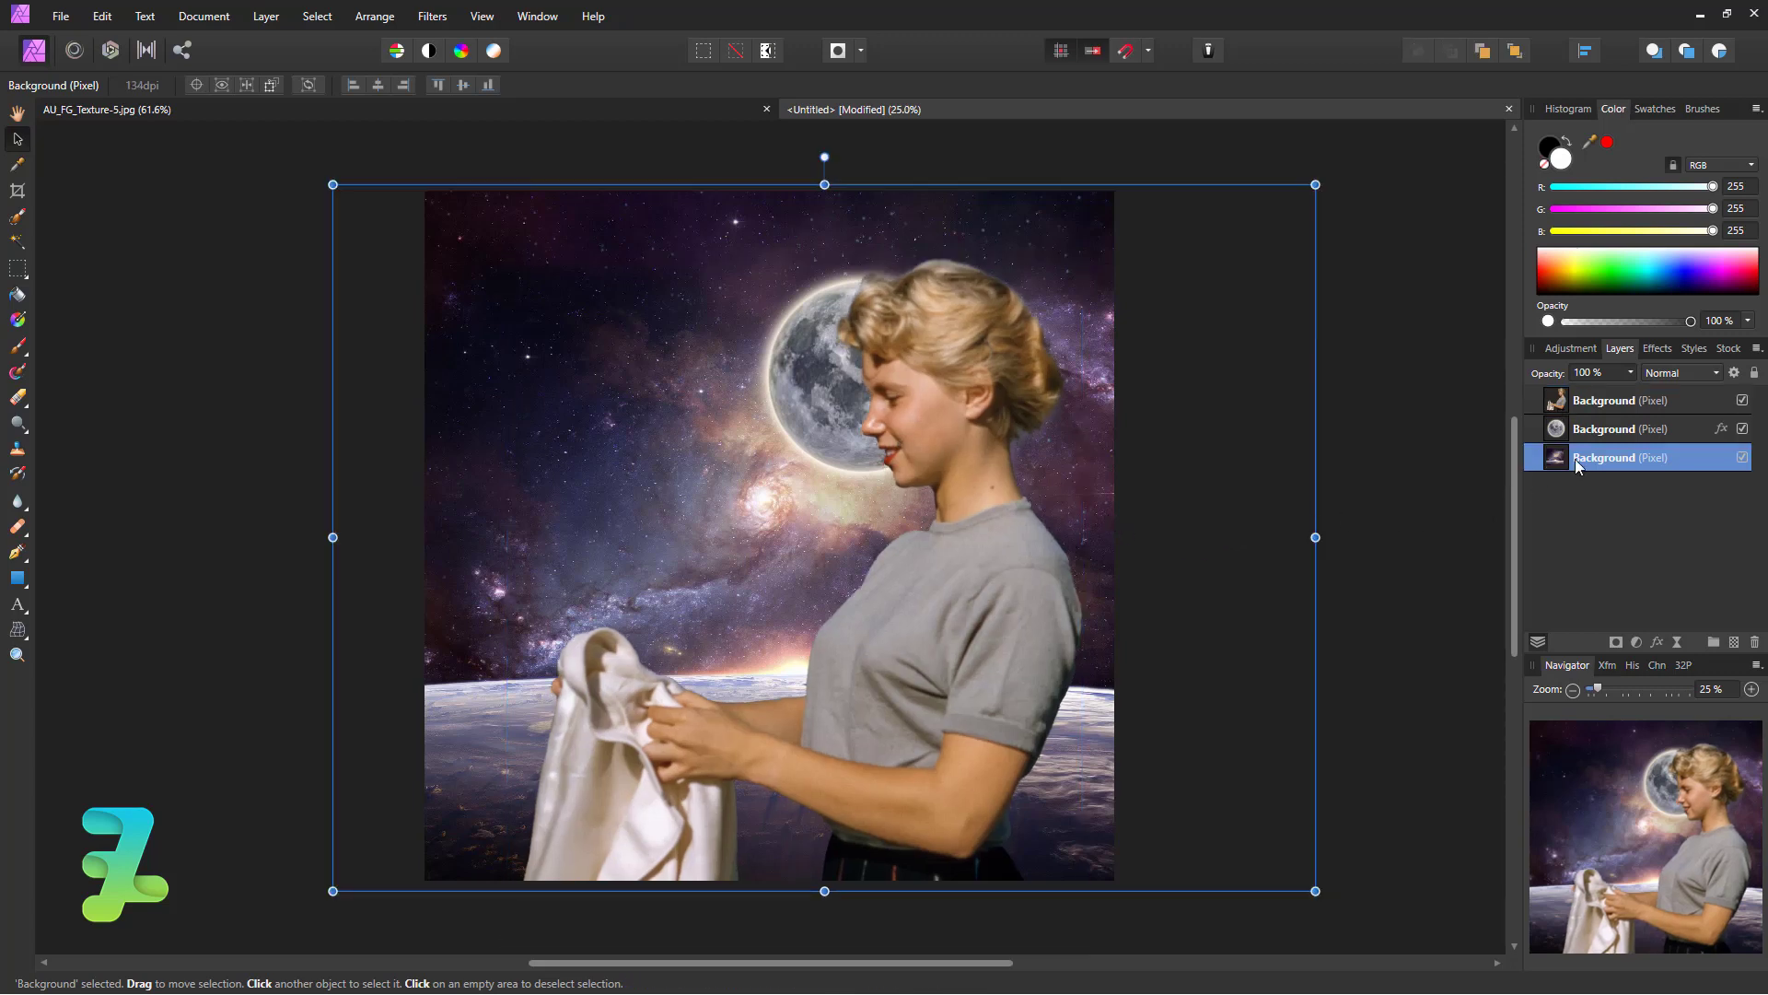
Add a Brightness / Contrast adjustment with brightness 8% and contrast -6%
{"action": "double_click", "coordinate": [1658, 459]}
{"action": "left_click", "coordinate": [1682, 463]}
{"action": "left_click", "coordinate": [1569, 348]}
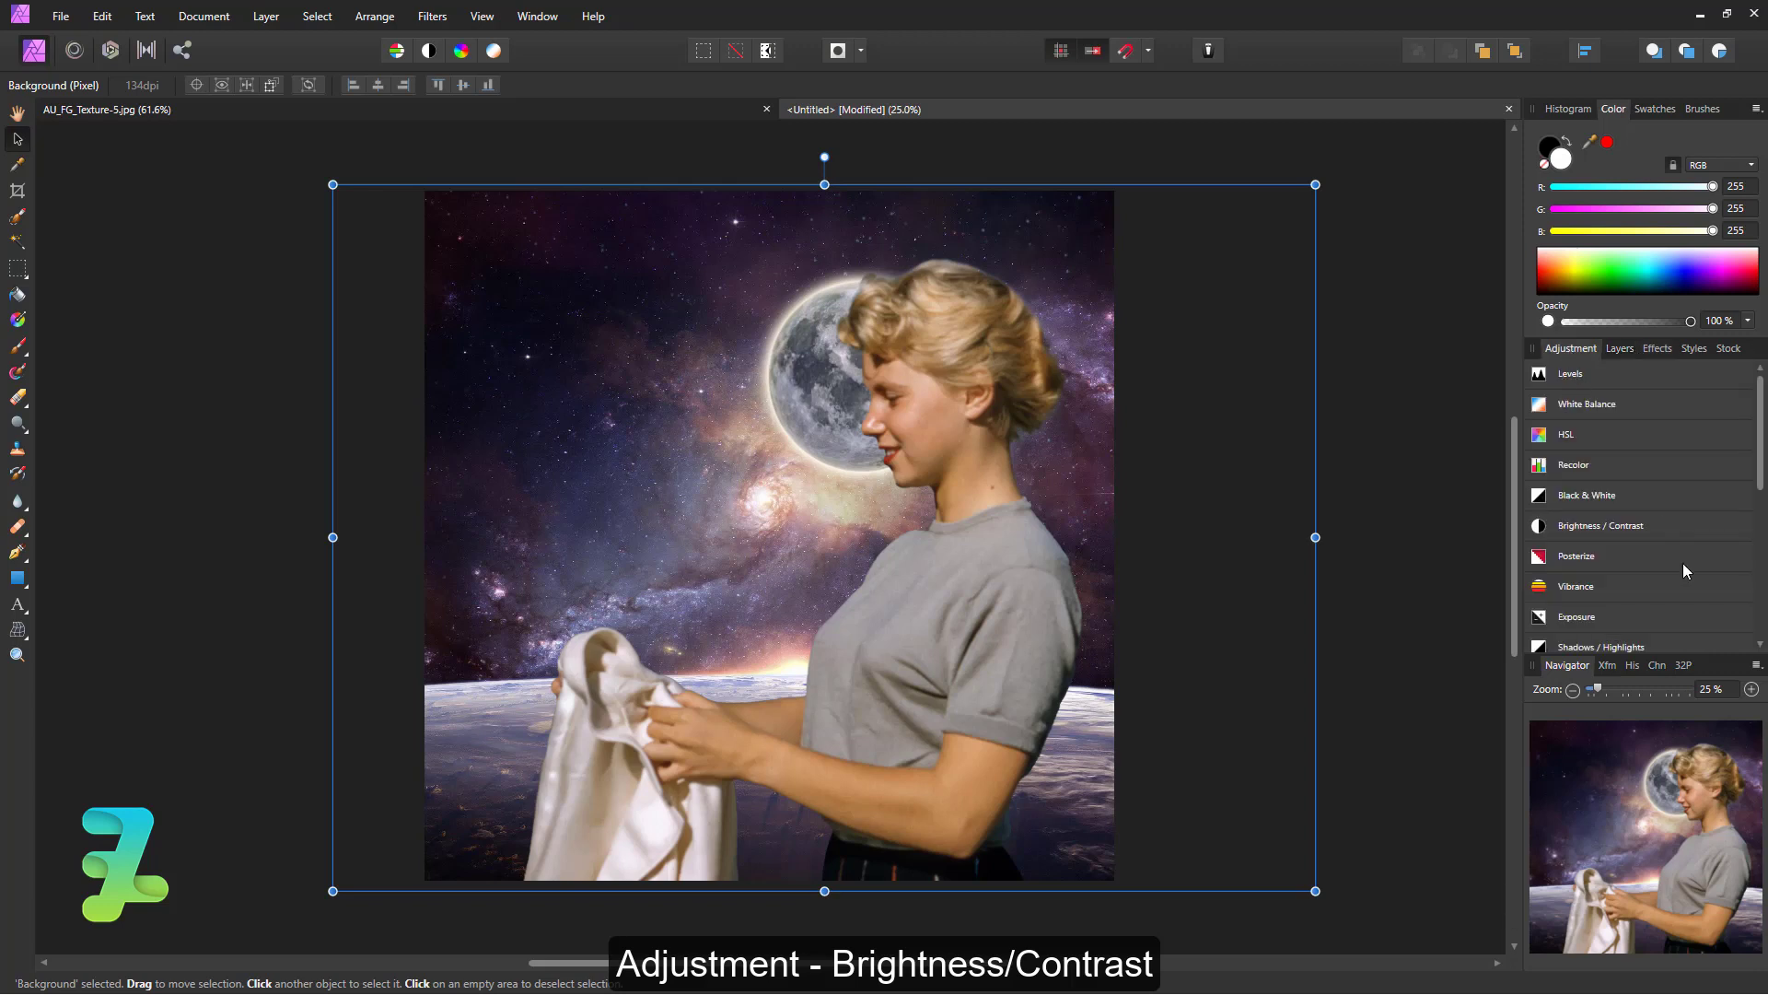
{"action": "left_click", "coordinate": [1636, 529]}
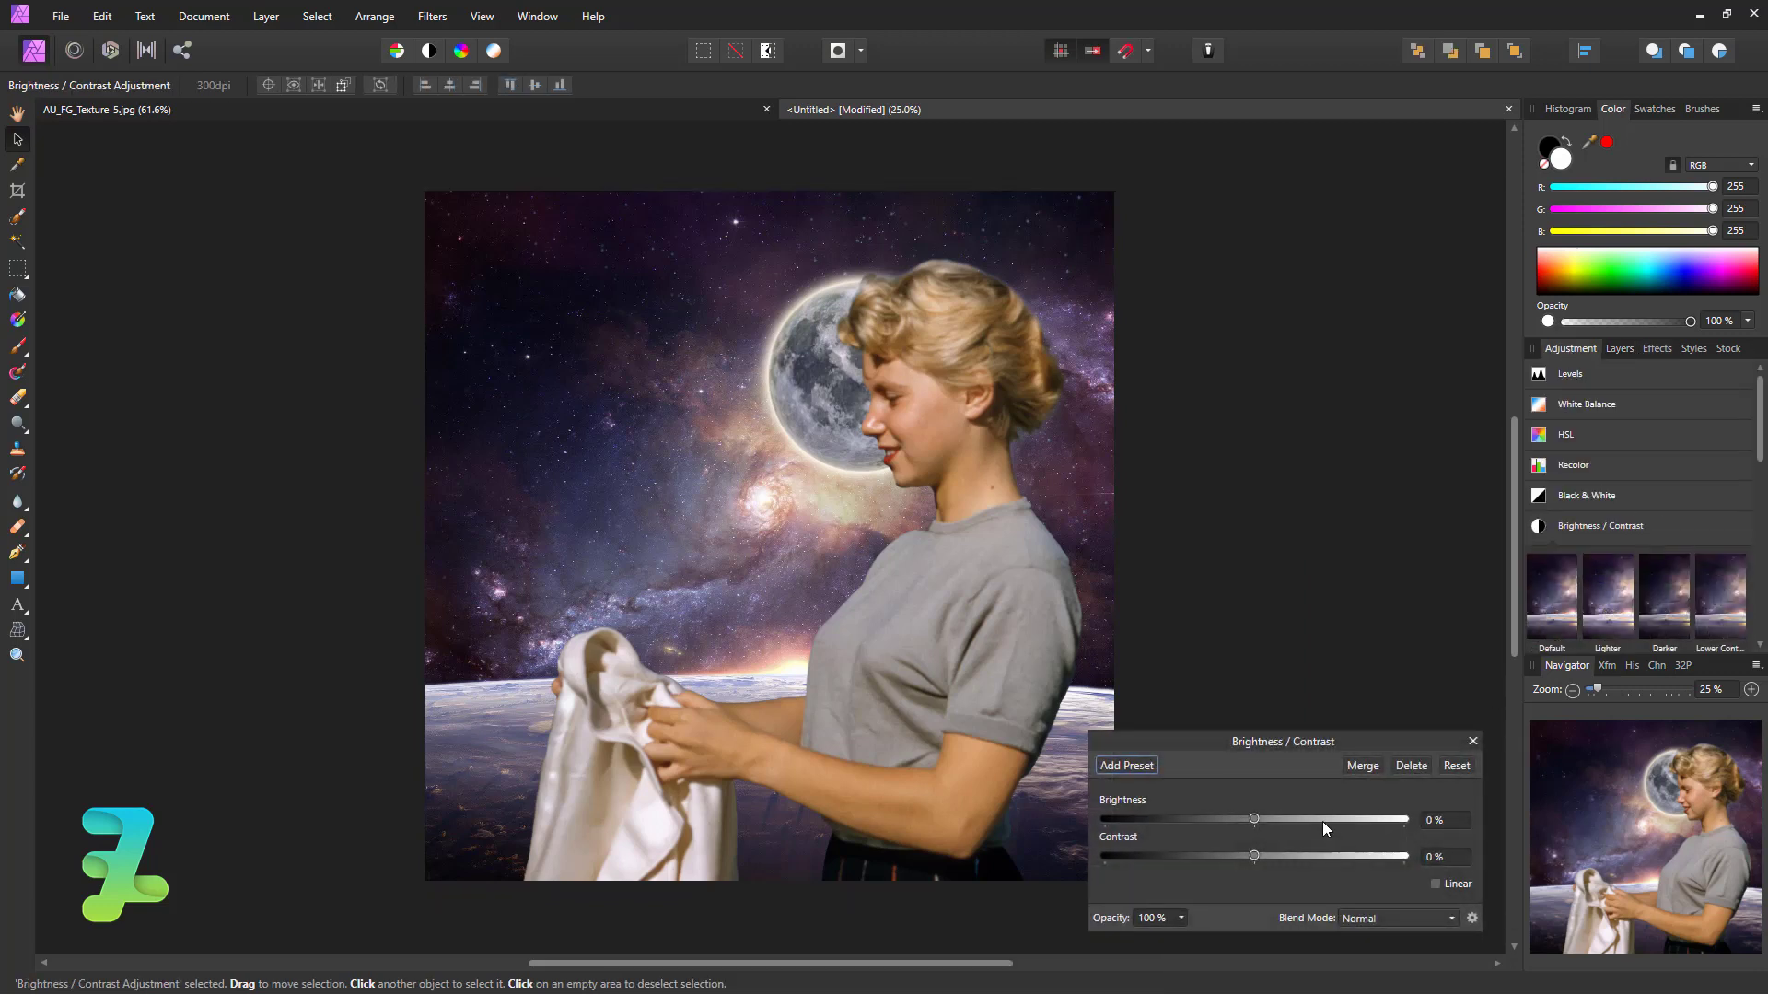
{"action": "left_click_drag", "start_coordinate": [1255, 856], "coordinate": [1229, 853]}
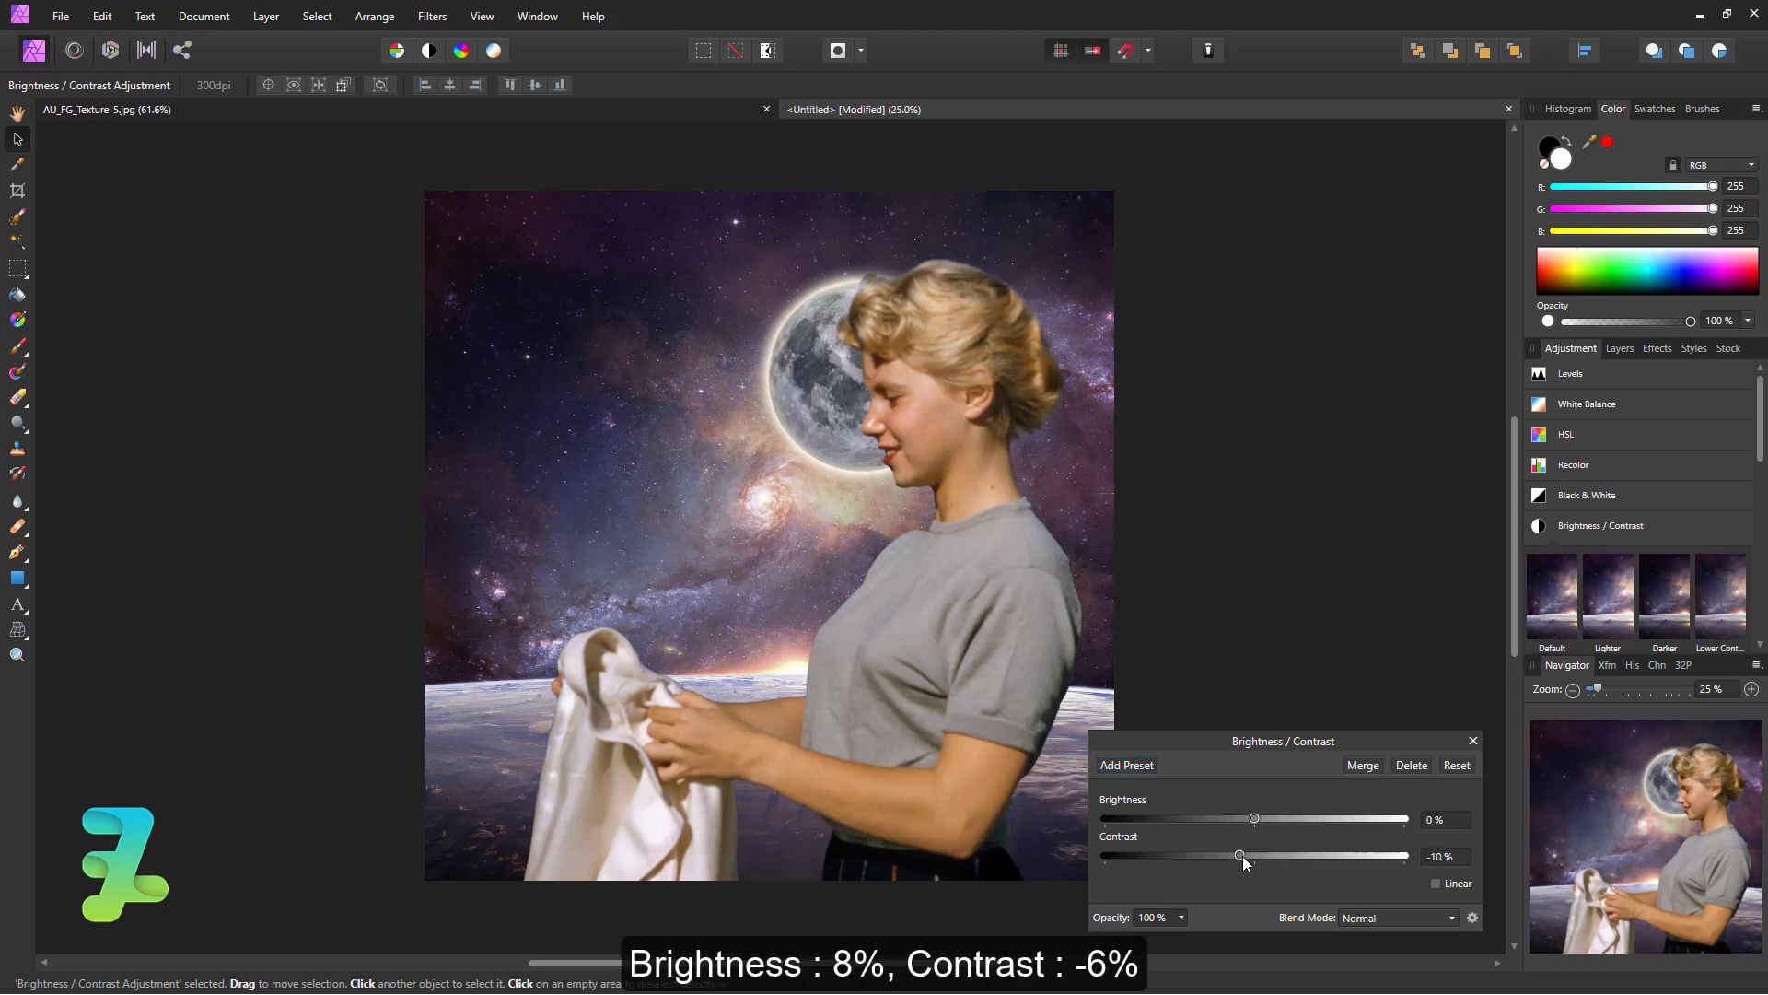
{"action": "left_click_drag", "start_coordinate": [1244, 856], "coordinate": [1246, 860]}
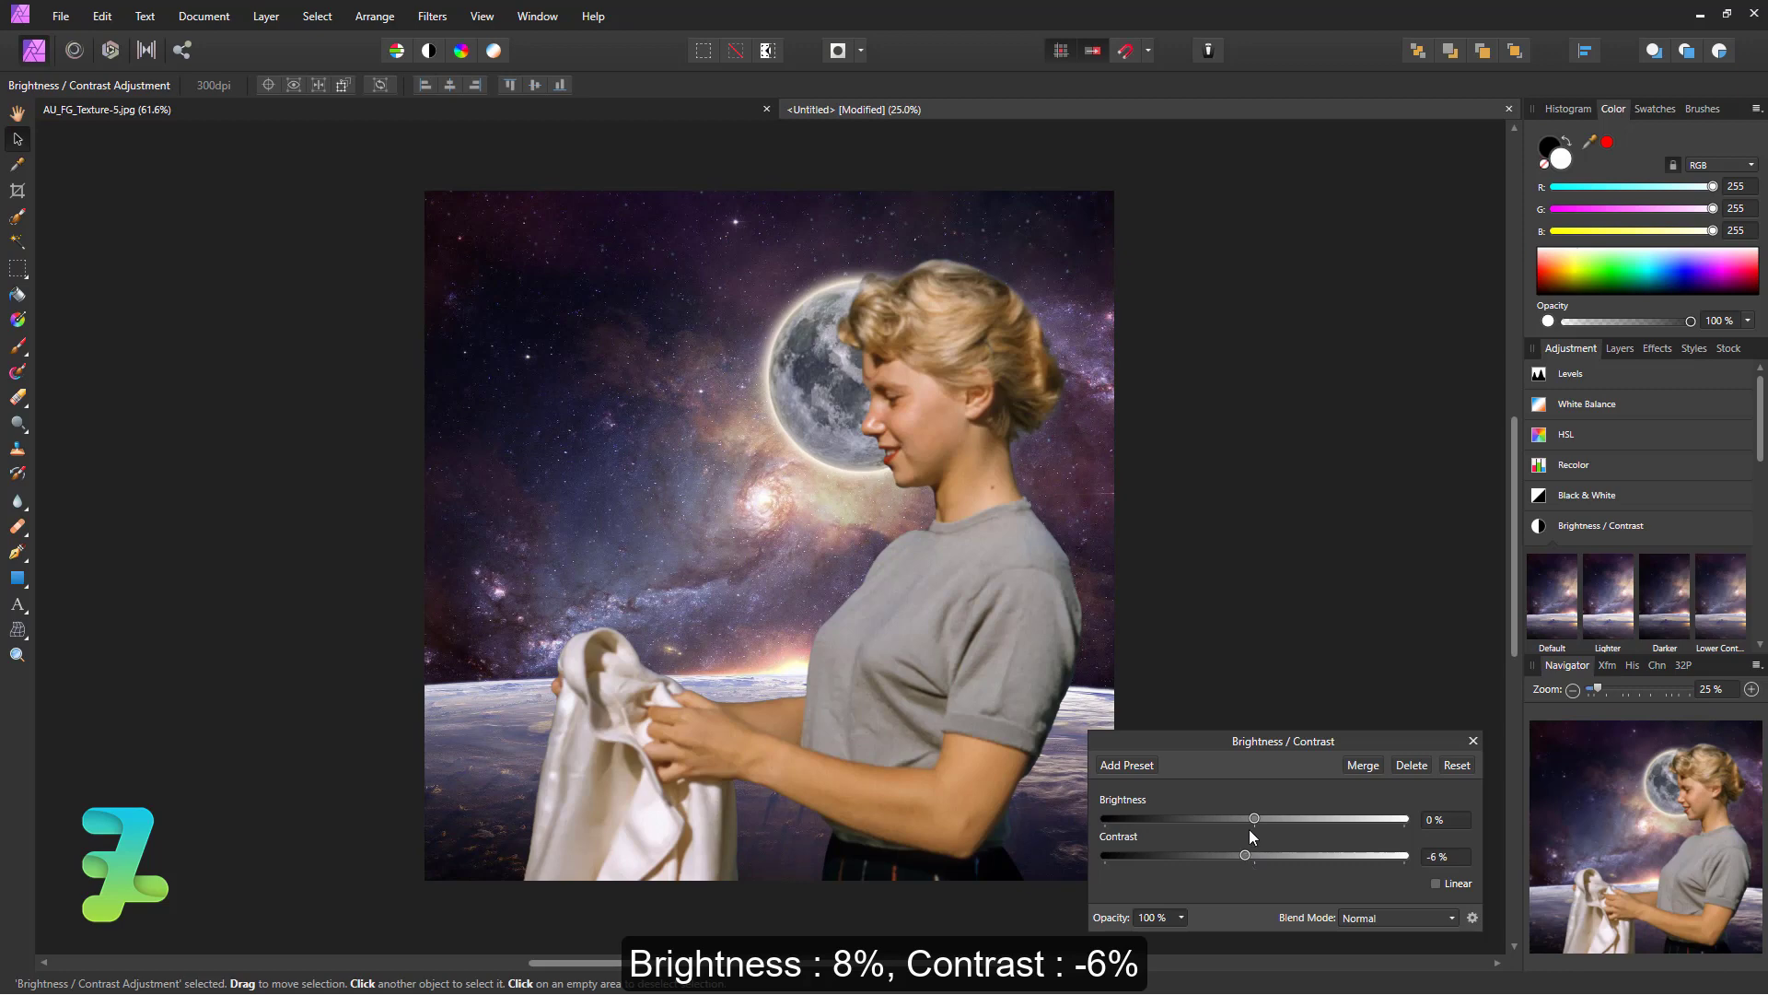
{"action": "mouse_move", "coordinate": [1286, 820]}
{"action": "left_mouse_down"}
{"action": "mouse_move", "coordinate": [1236, 822]}
{"action": "mouse_move", "coordinate": [1267, 824]}
{"action": "left_mouse_up"}
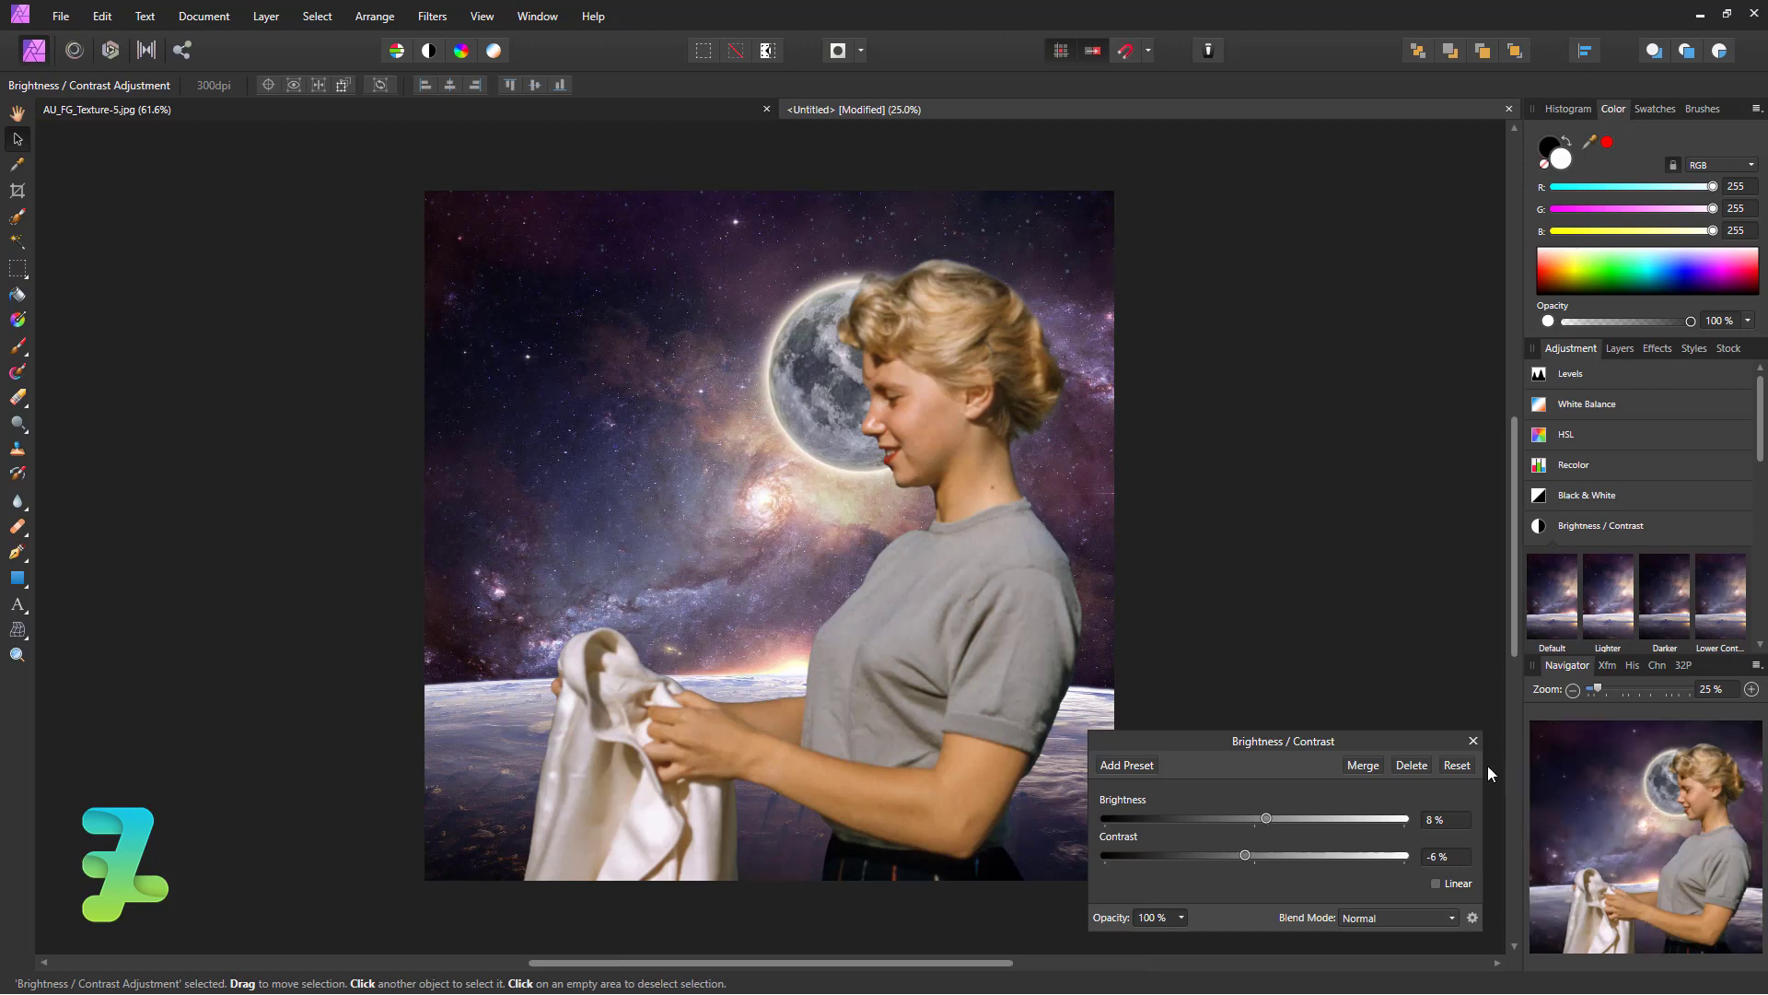
{"action": "left_click", "coordinate": [1473, 741]}
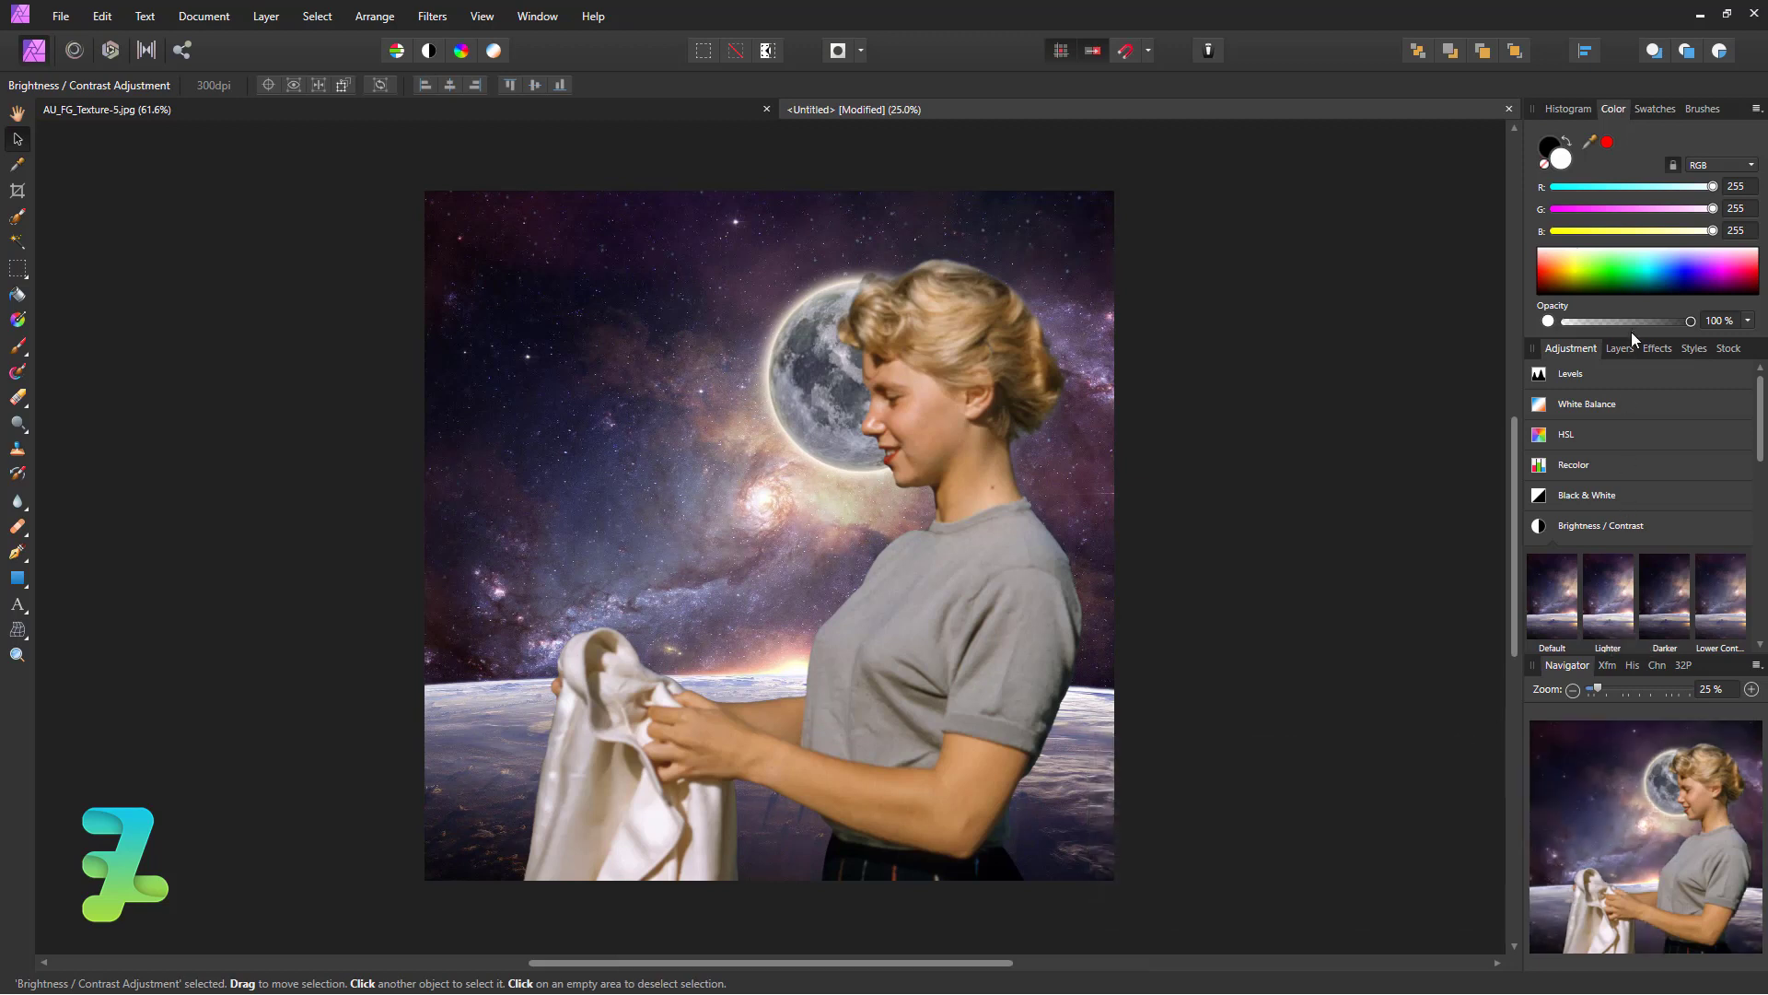
Add a Vibrance adjustment with vibrance 20% and saturation 13%
{"action": "scroll", "coordinate": [1586, 490], "scroll_direction": "down", "scroll_amount": 3}
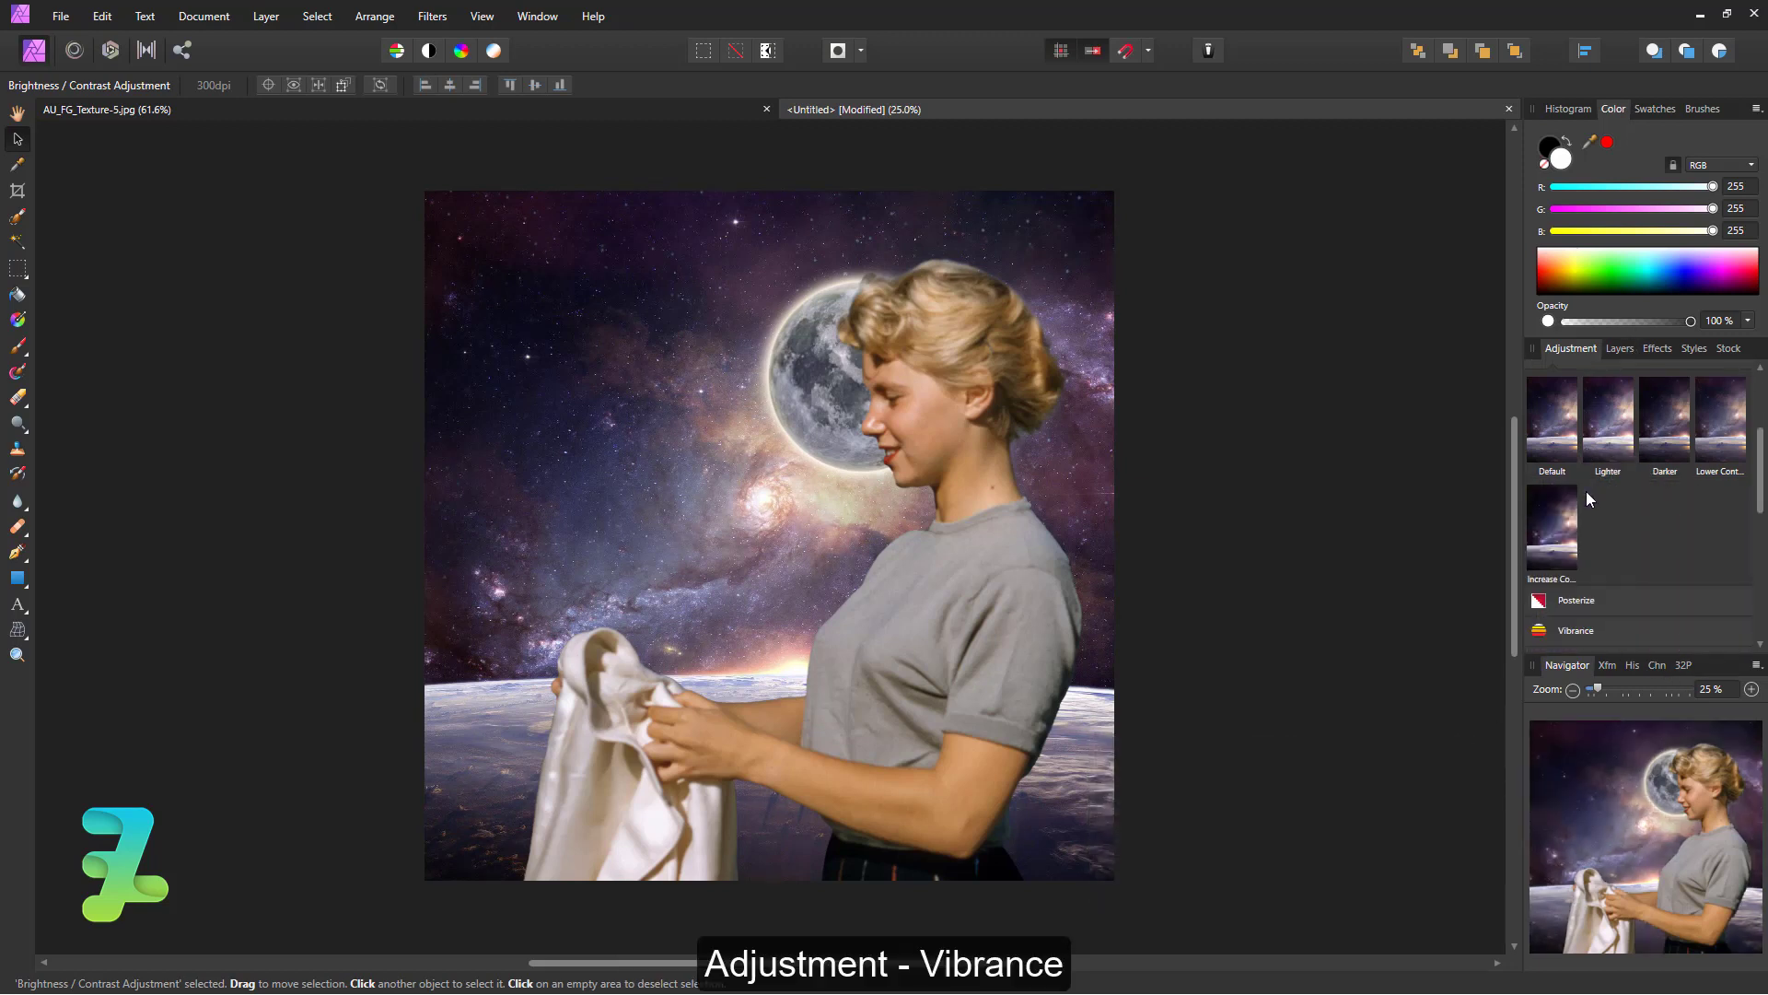
{"action": "scroll", "coordinate": [1588, 497], "scroll_direction": "down", "scroll_amount": 1}
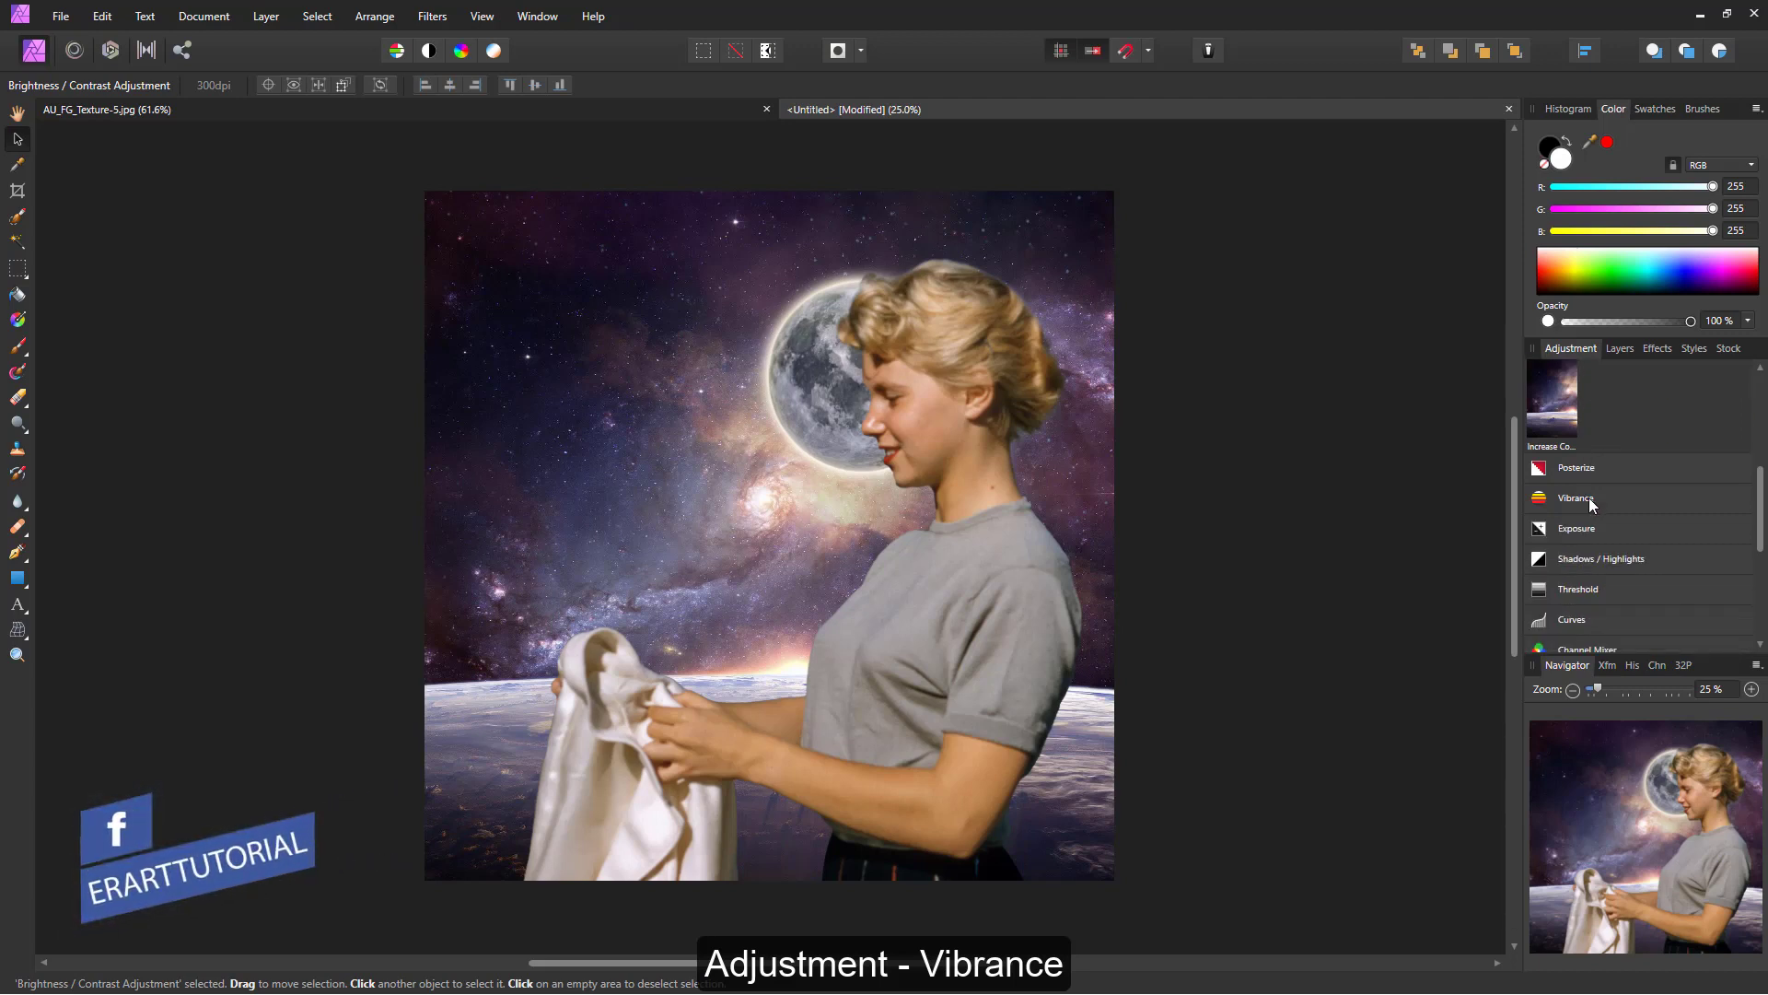
{"action": "left_click", "coordinate": [1590, 501]}
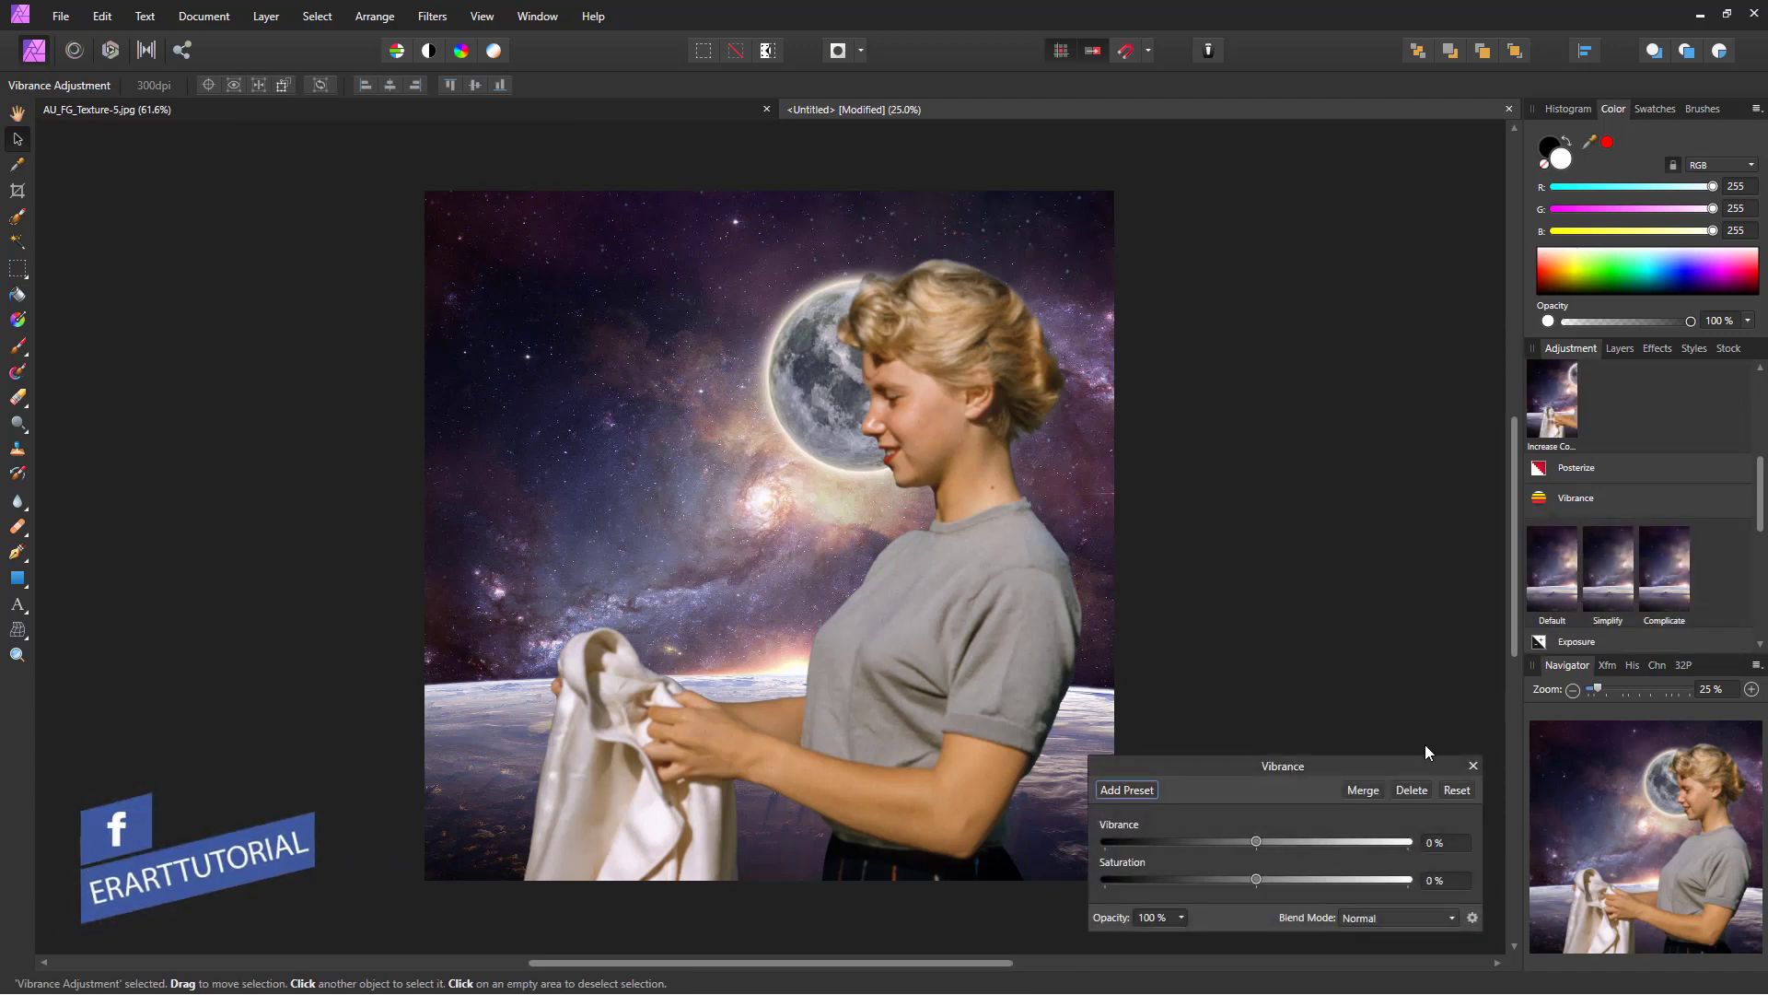
{"action": "left_click_drag", "start_coordinate": [1255, 842], "coordinate": [1350, 842]}
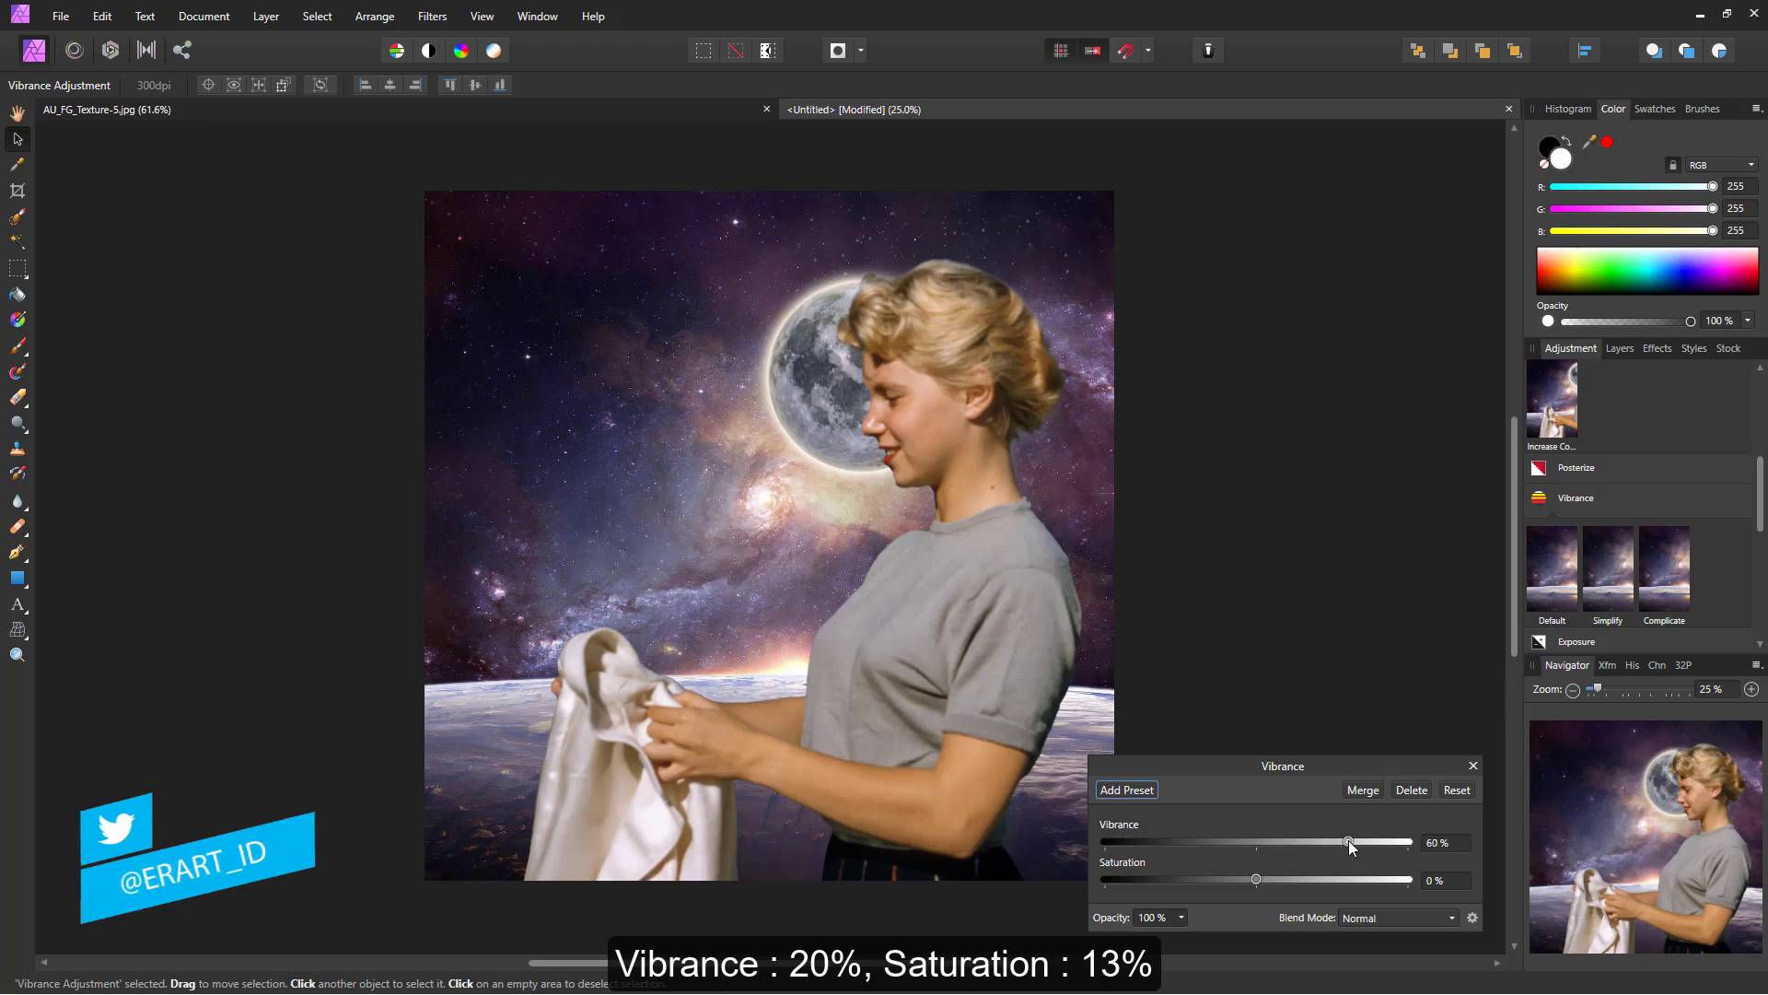
{"action": "mouse_move", "coordinate": [1208, 843]}
{"action": "left_mouse_down"}
{"action": "mouse_move", "coordinate": [1370, 840]}
{"action": "mouse_move", "coordinate": [1288, 844]}
{"action": "left_mouse_up"}
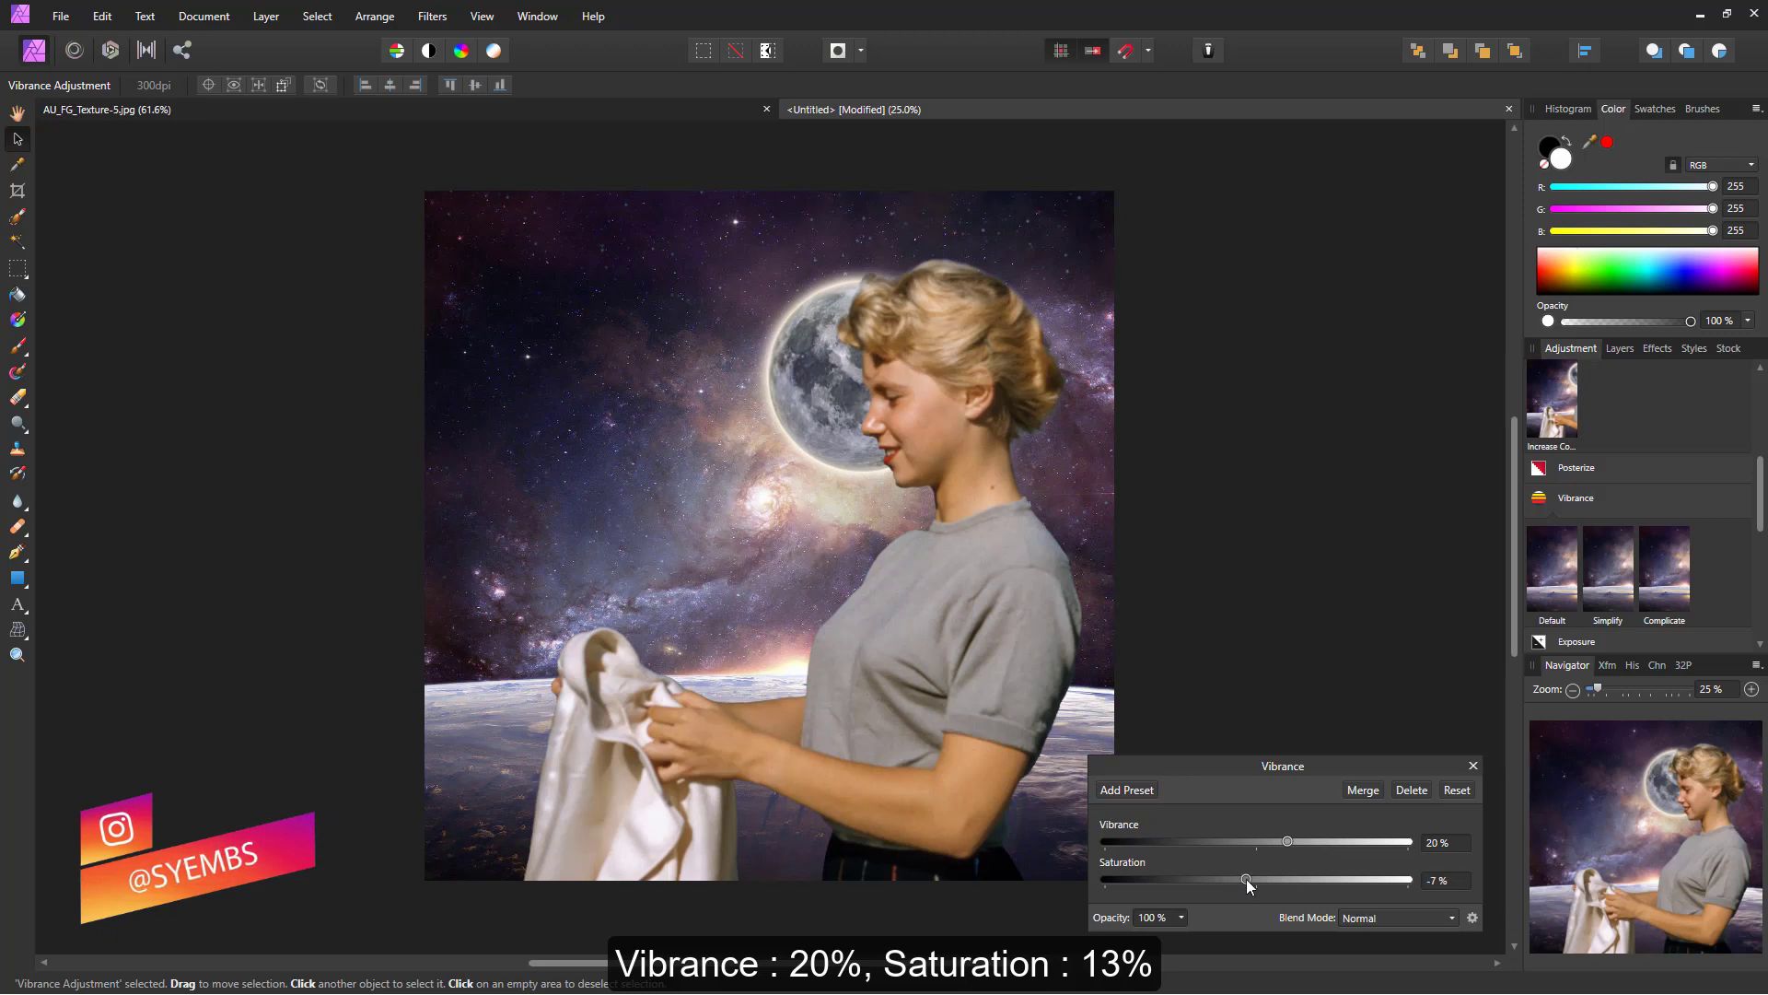
{"action": "left_click_drag", "start_coordinate": [1255, 879], "coordinate": [1287, 879]}
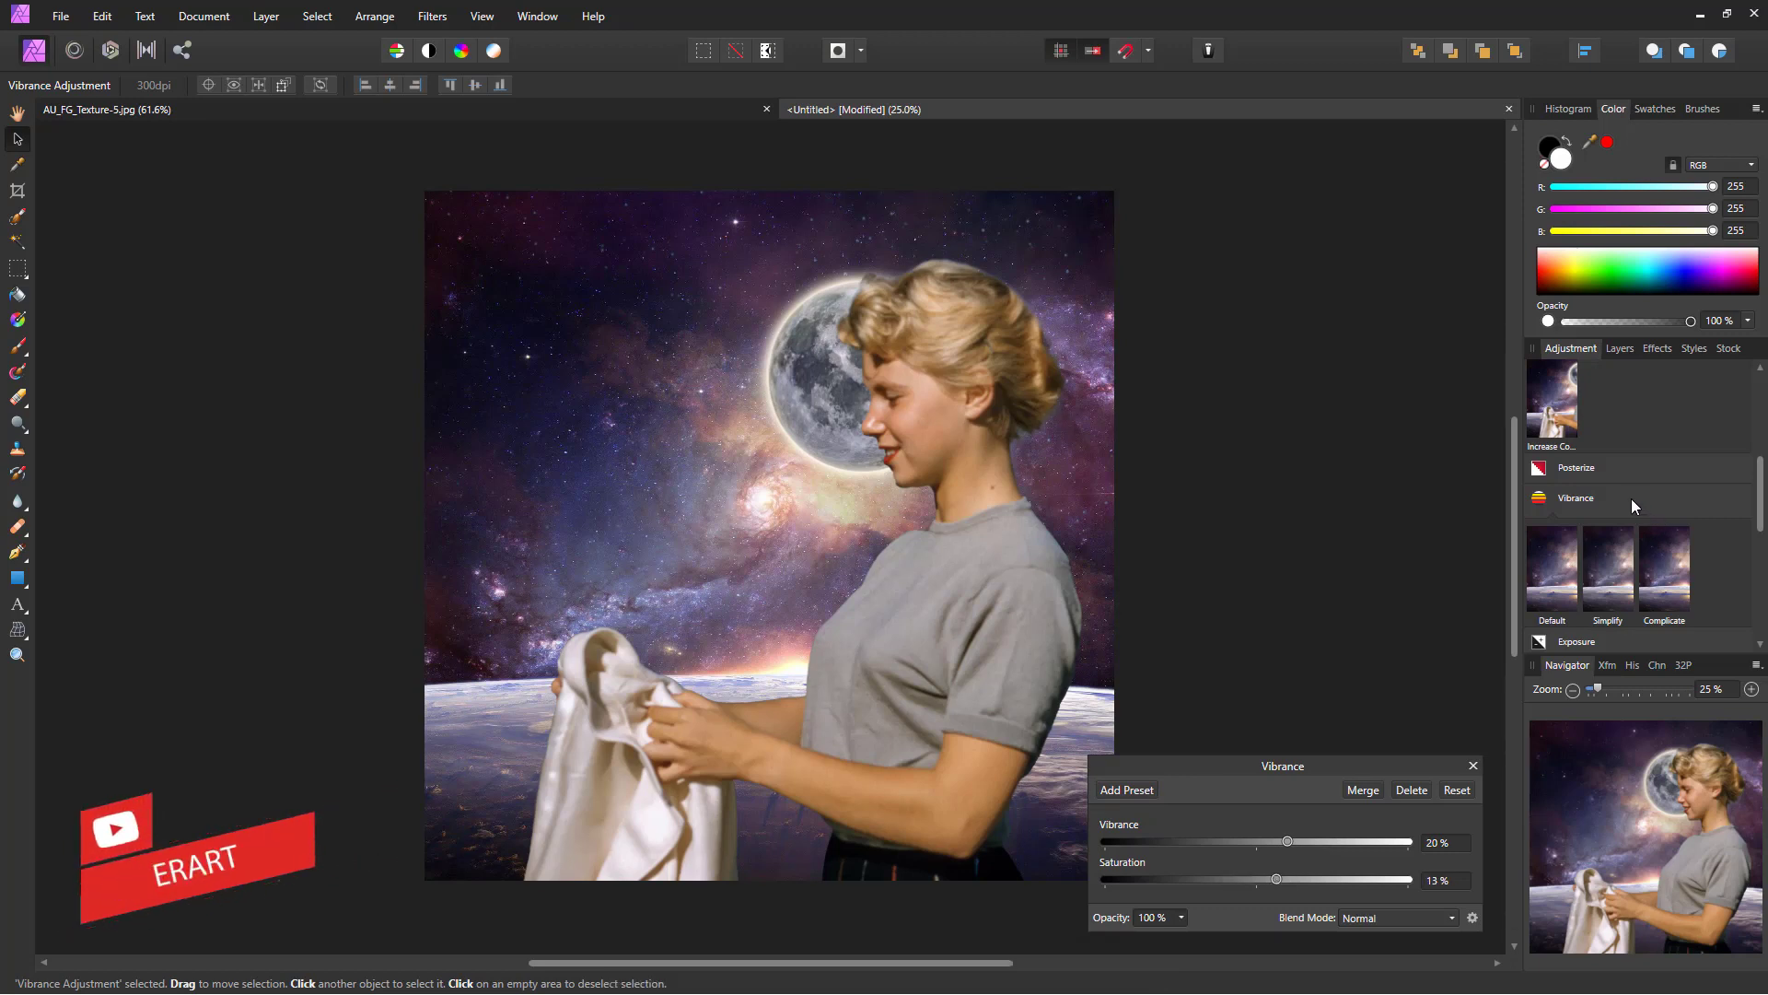
{"action": "scroll", "coordinate": [1632, 499], "scroll_direction": "down", "scroll_amount": 1}
{"action": "scroll", "coordinate": [1628, 505], "scroll_direction": "down", "scroll_amount": 1}
Add an Exposure adjustment set to 0.8 with 61% opacity
{"action": "left_click", "coordinate": [1612, 557]}
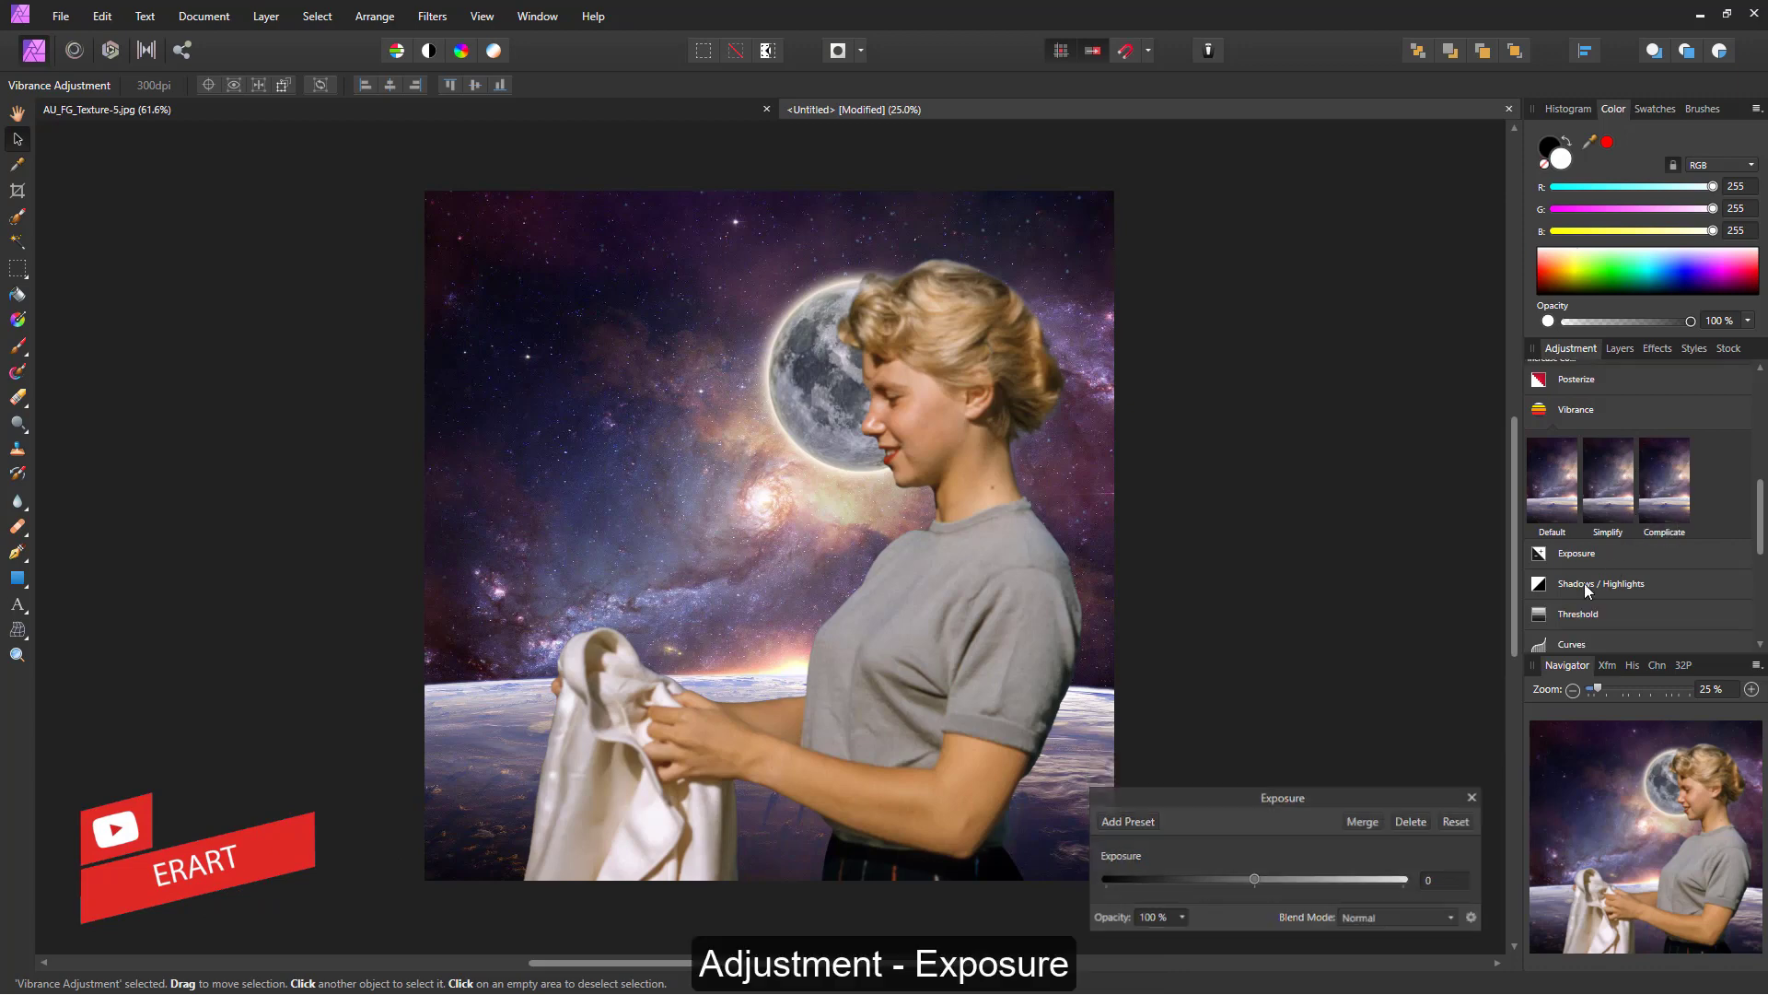
{"action": "mouse_move", "coordinate": [1254, 880]}
{"action": "left_mouse_down"}
{"action": "mouse_move", "coordinate": [1291, 883]}
{"action": "mouse_move", "coordinate": [1253, 882]}
{"action": "left_mouse_up"}
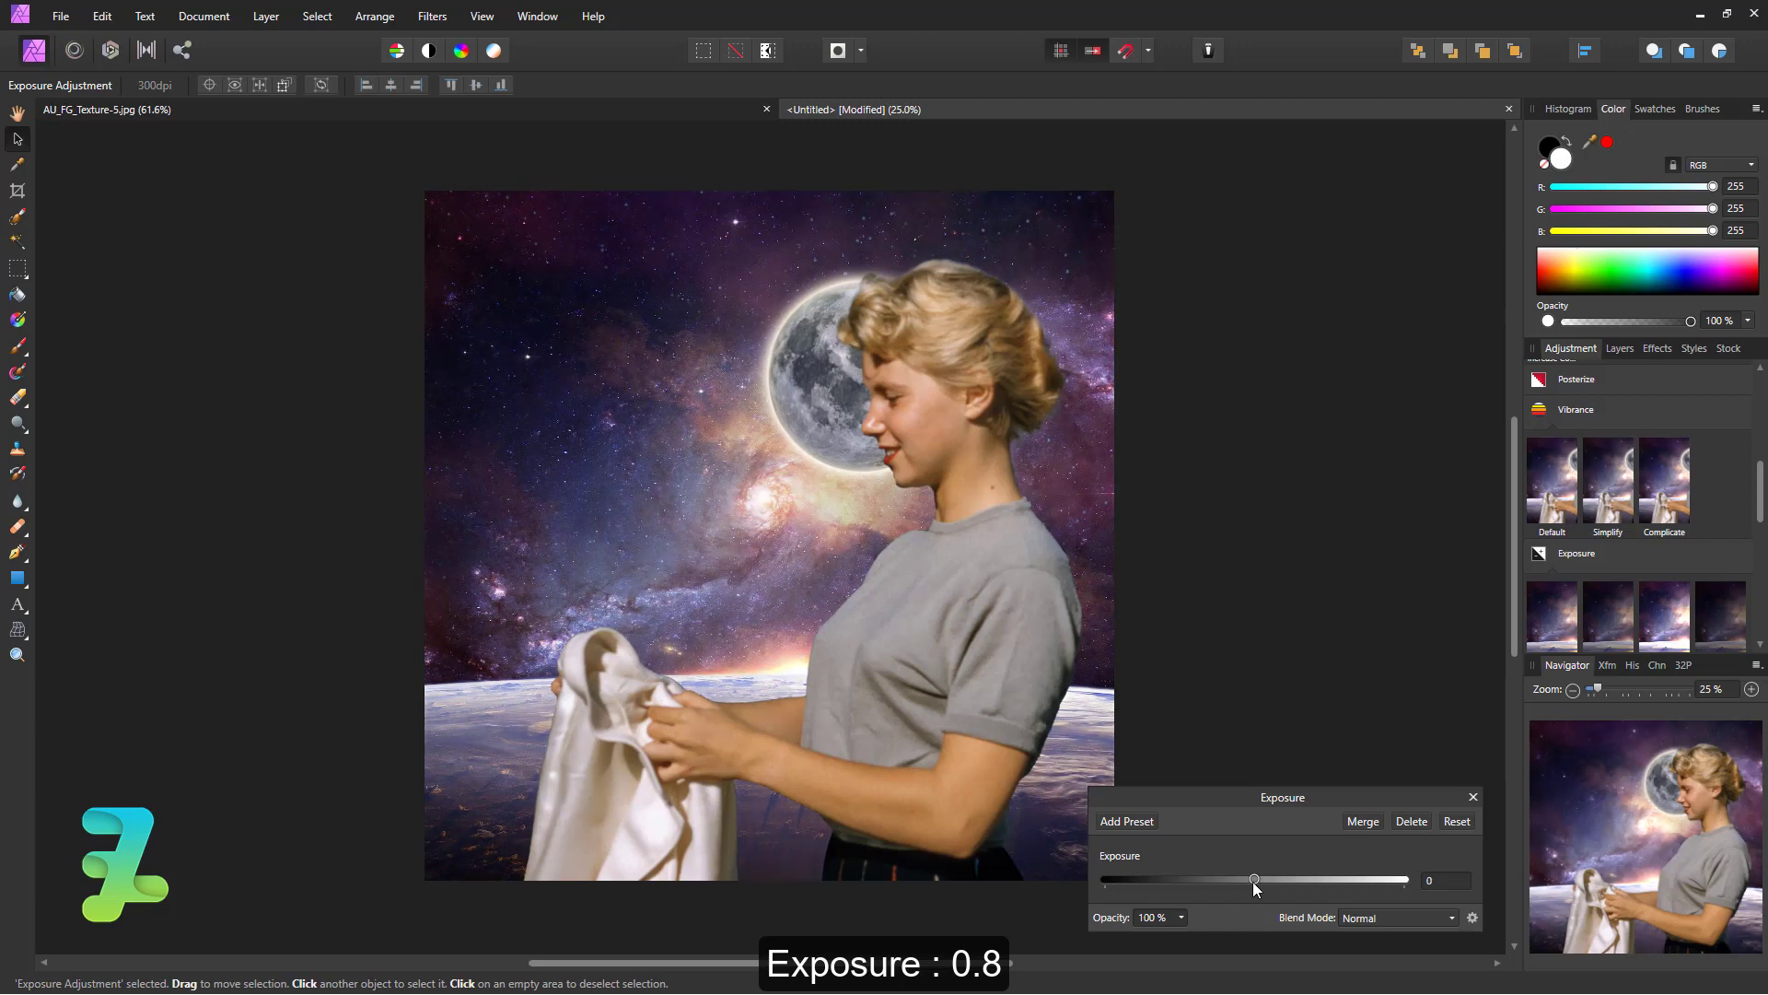
{"action": "left_click_drag", "start_coordinate": [1253, 881], "coordinate": [1254, 882]}
{"action": "left_click", "coordinate": [1261, 880]}
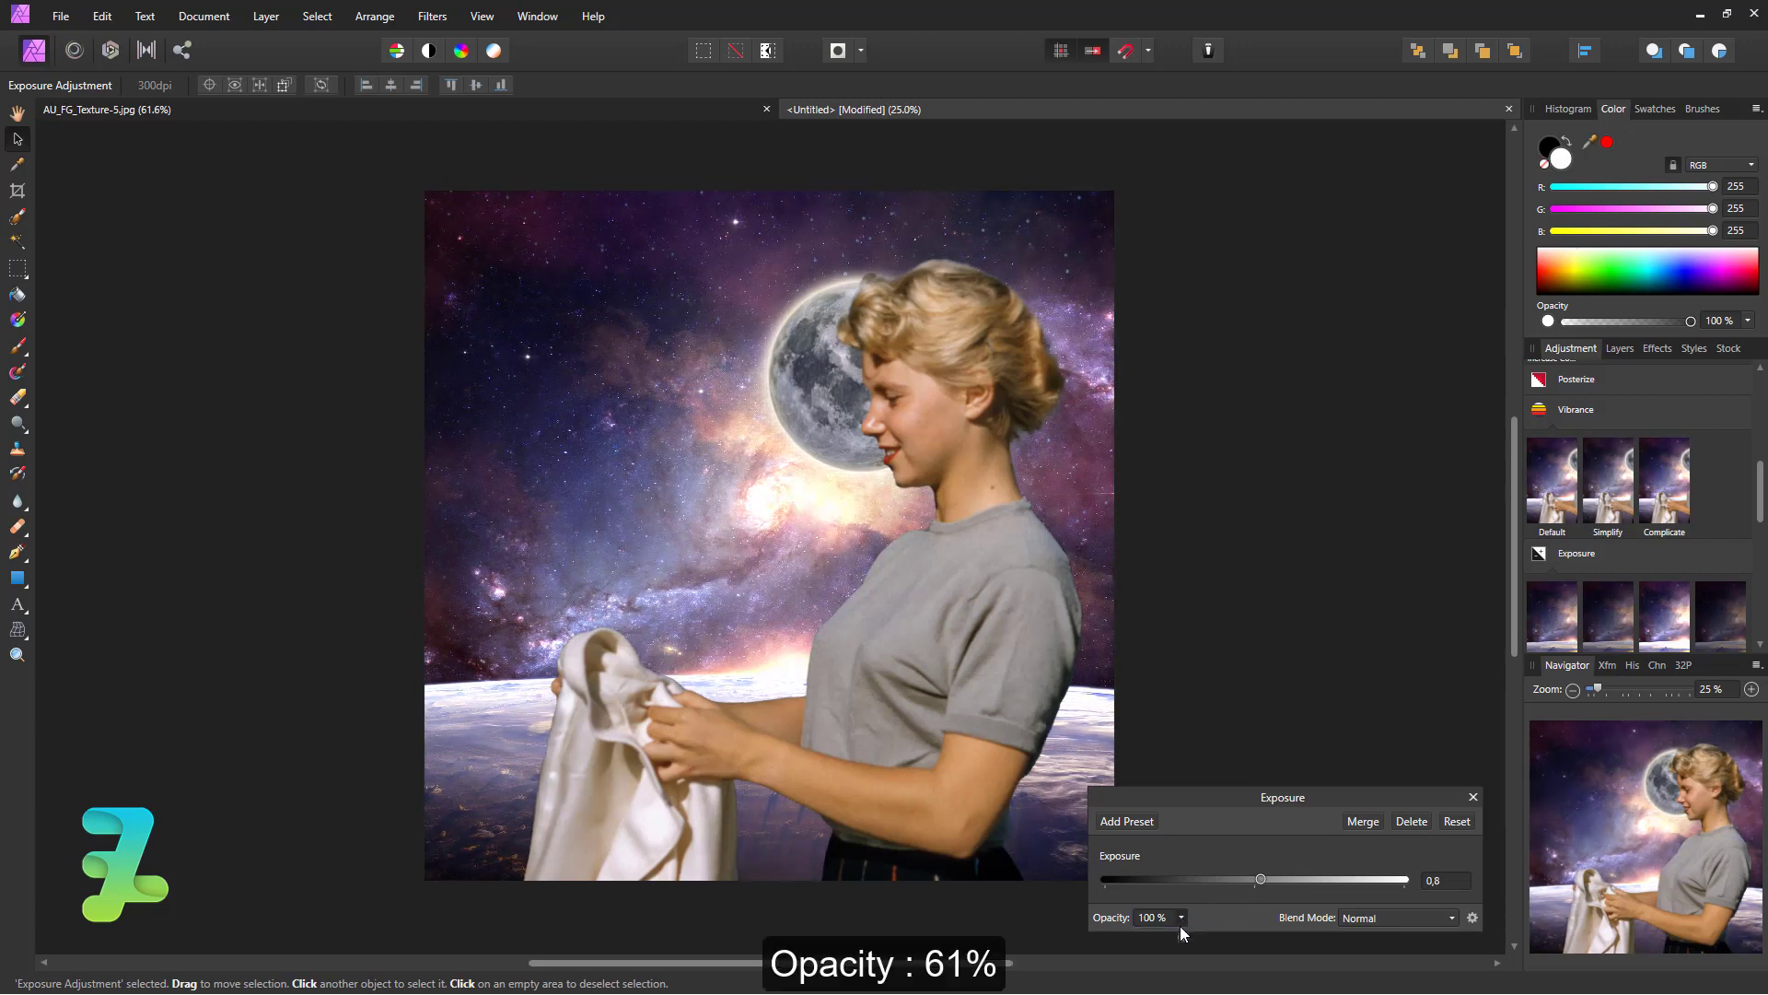
{"action": "left_click_drag", "start_coordinate": [1183, 937], "coordinate": [1134, 938]}
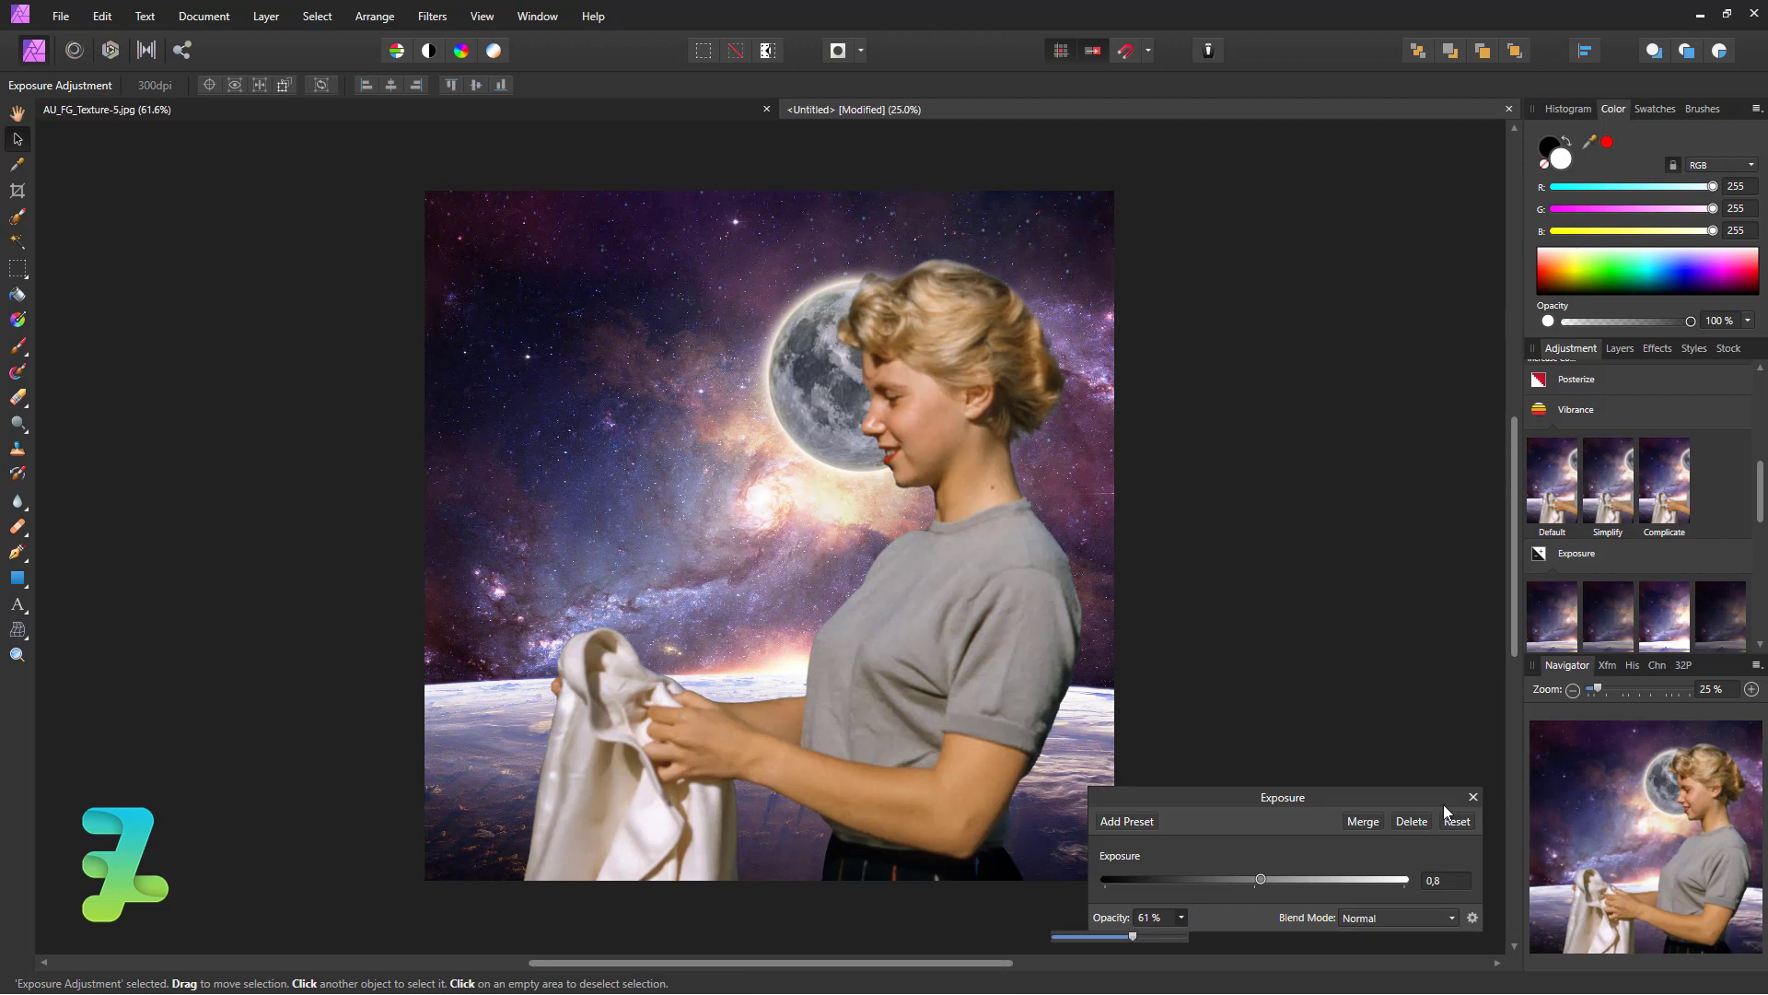
Nest the Exposure, Vibrance and Brightness / Contrast adjustments into the galaxy Background layer
{"action": "left_click", "coordinate": [1636, 354]}
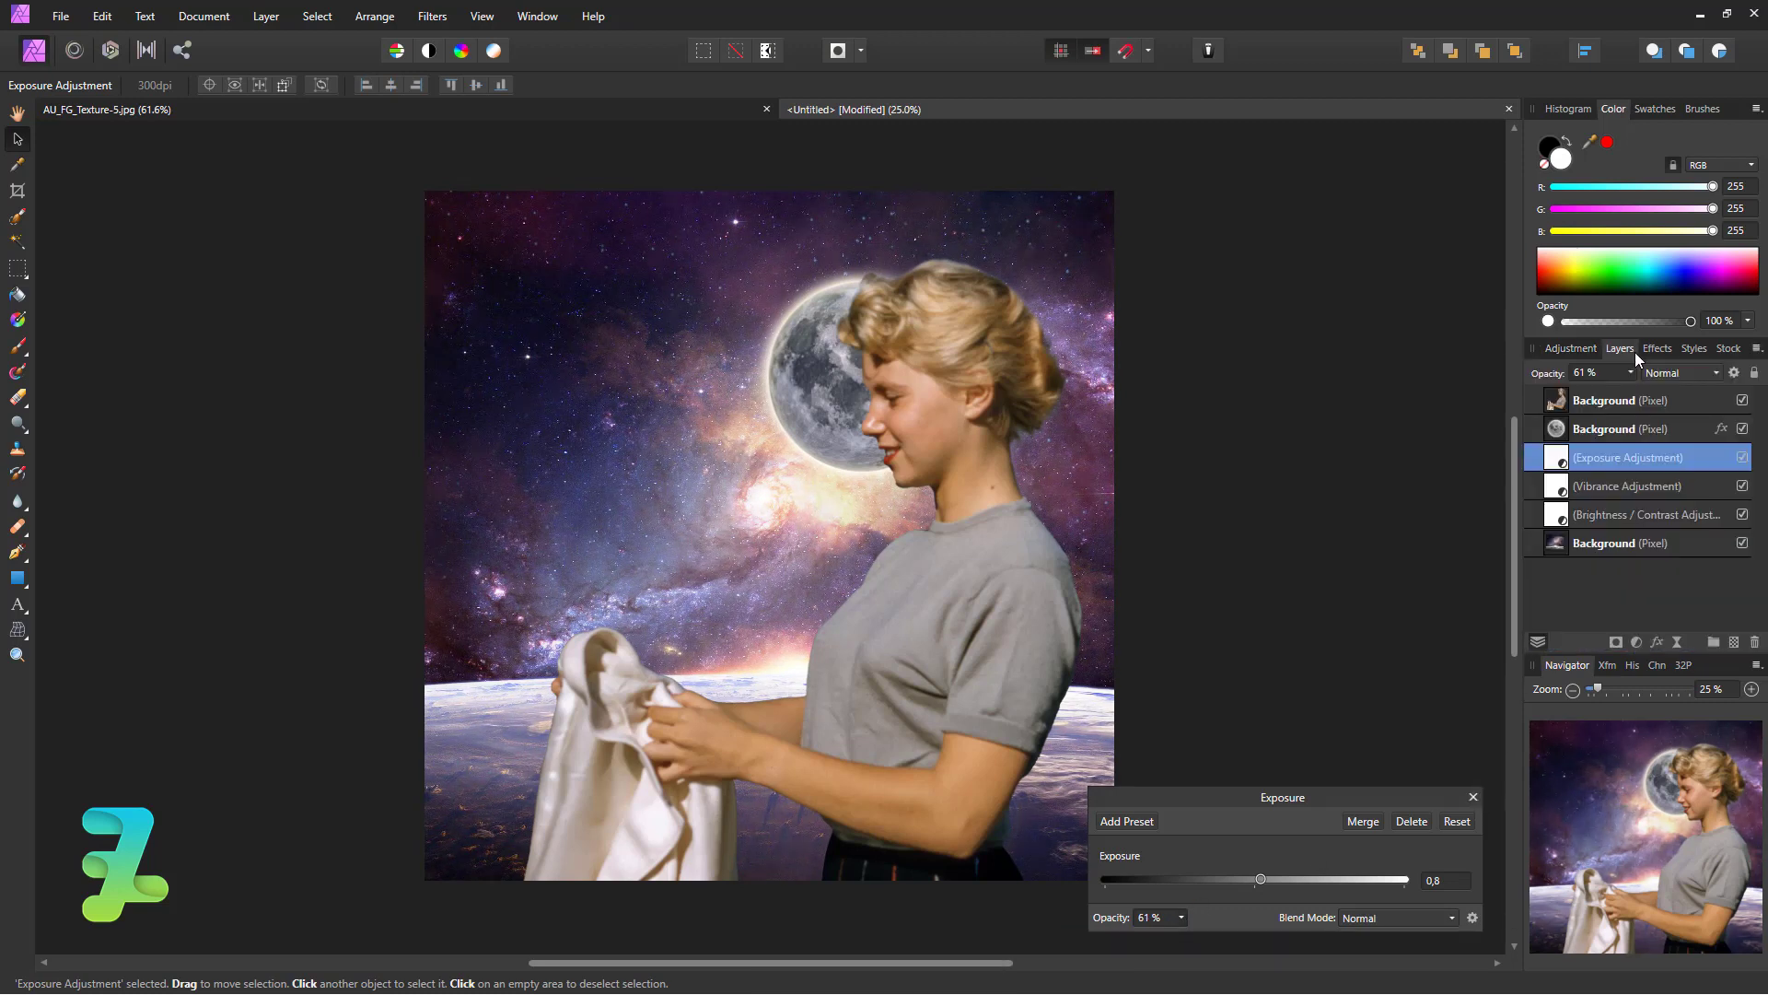
{"action": "left_click", "coordinate": [1626, 508], "text": "shift"}
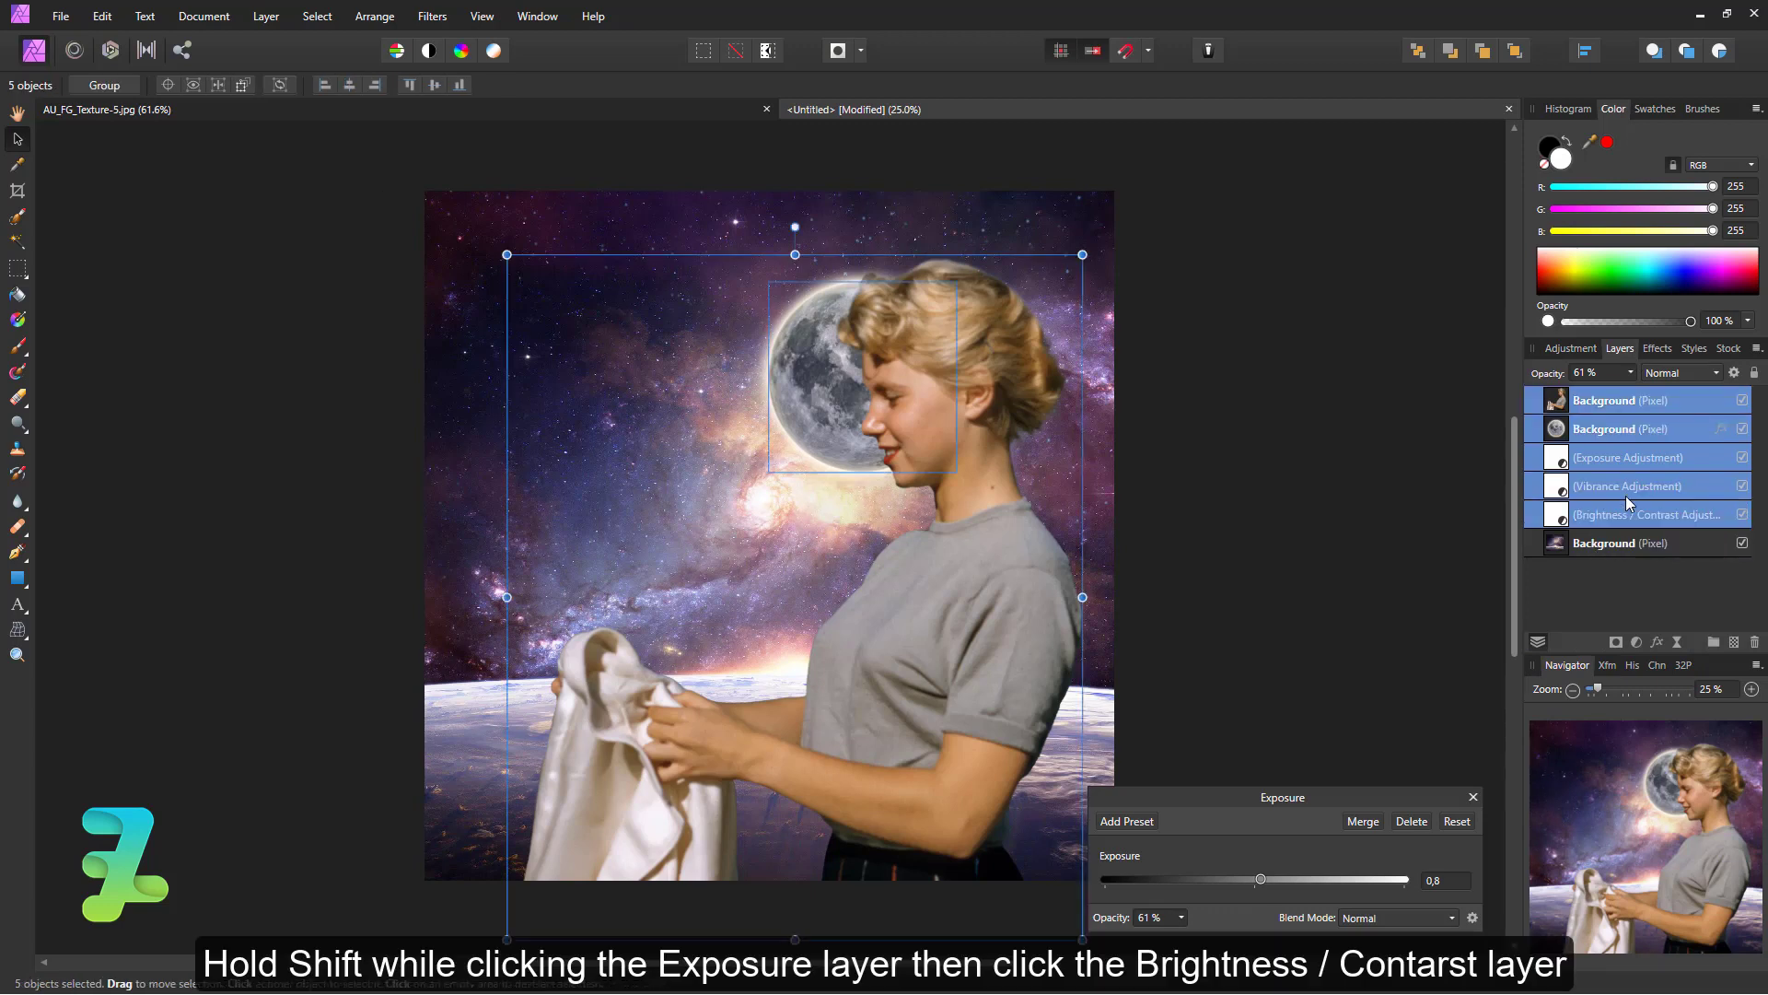
{"action": "key", "text": "ctrl+z"}
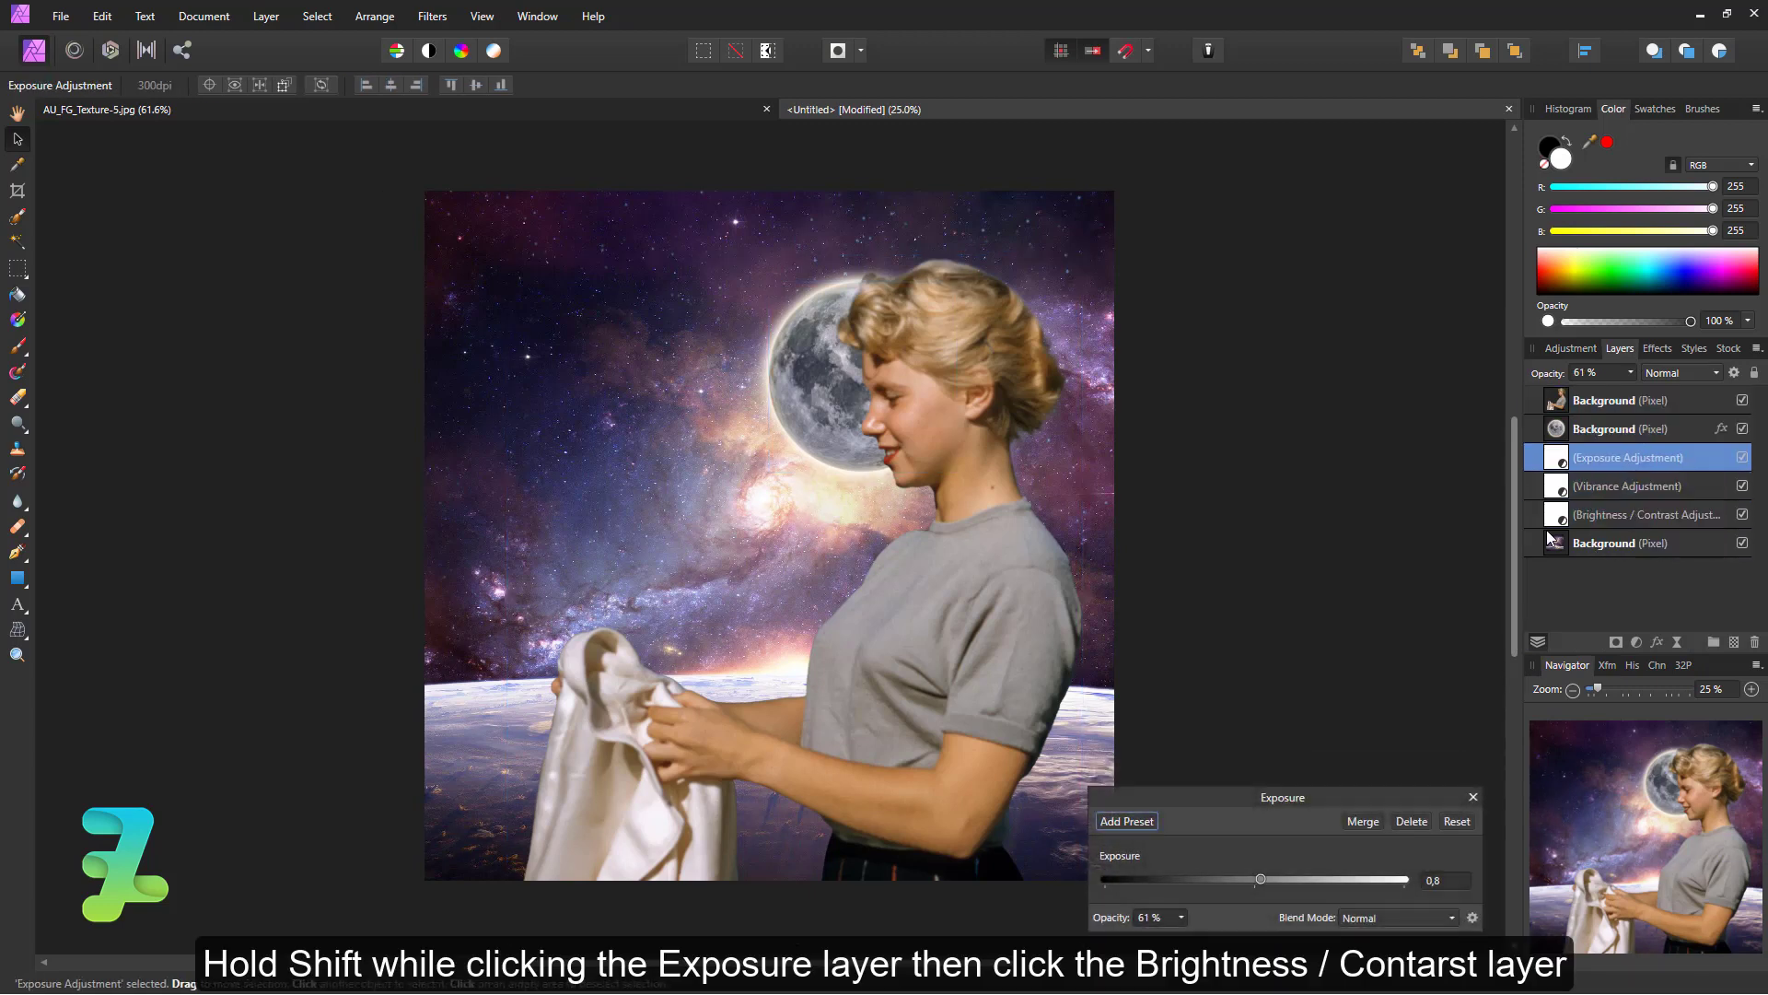
{"action": "left_click", "coordinate": [1634, 517], "text": "shift"}
{"action": "left_click_drag", "start_coordinate": [1636, 512], "coordinate": [1639, 544]}
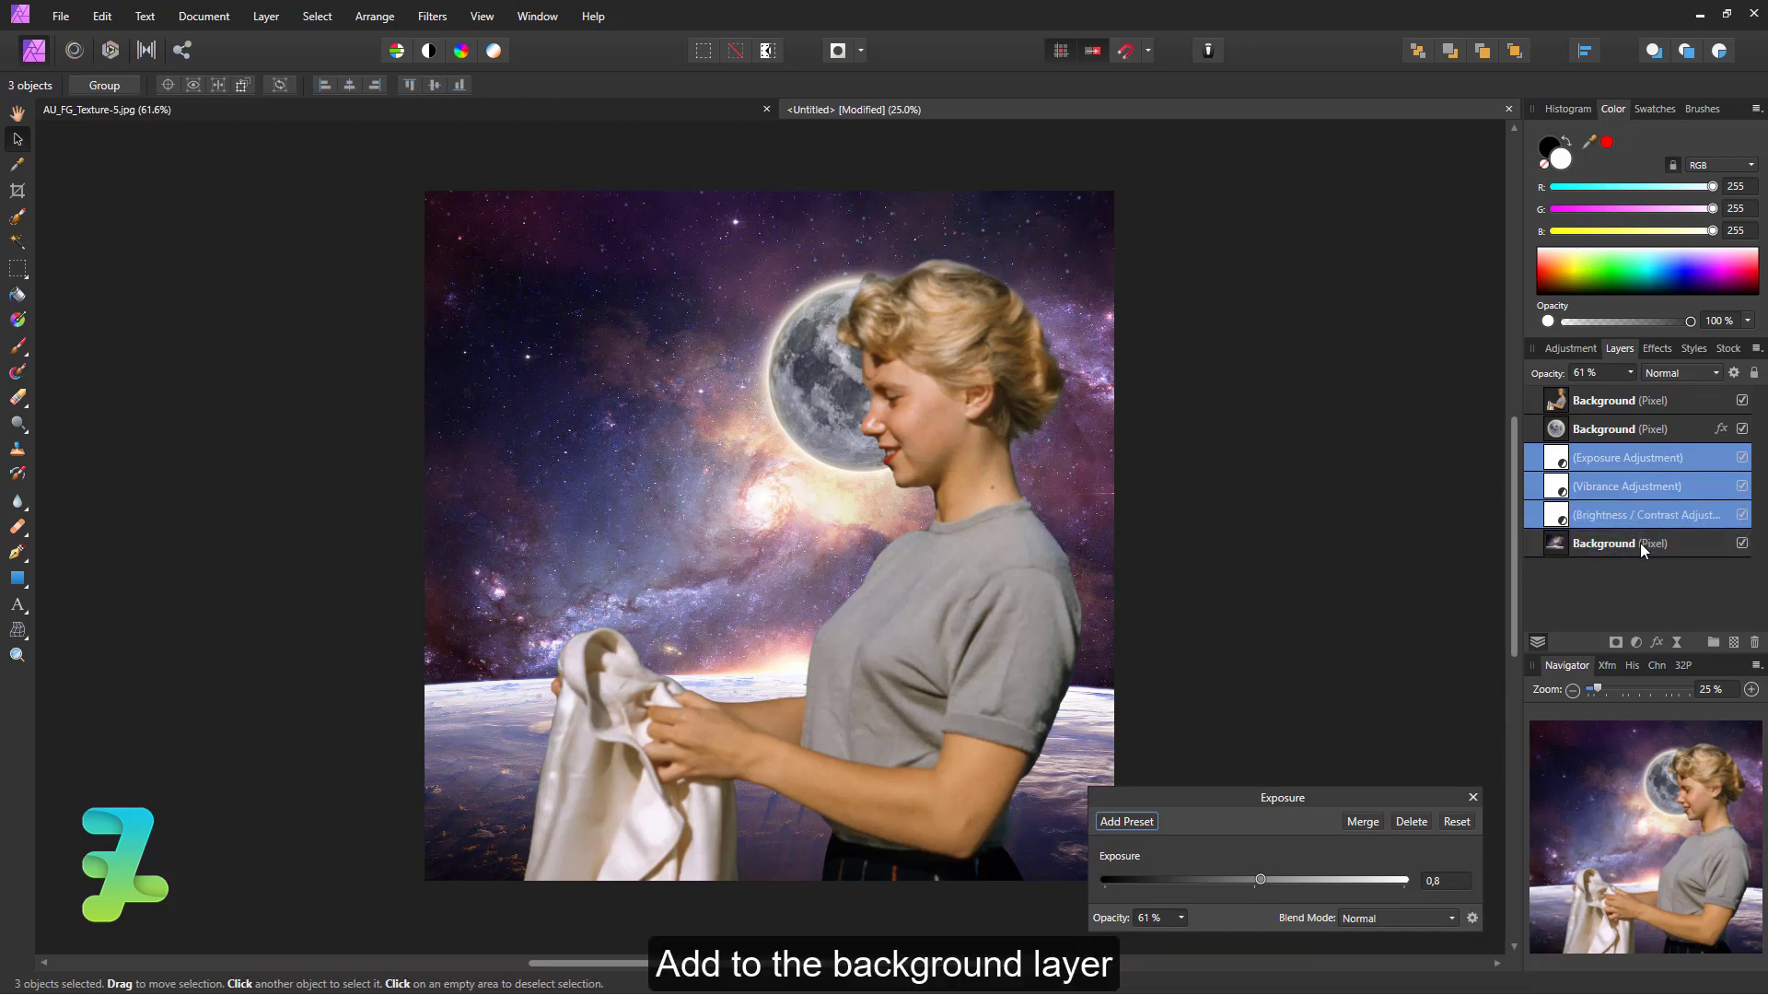
{"action": "left_click", "coordinate": [1471, 798]}
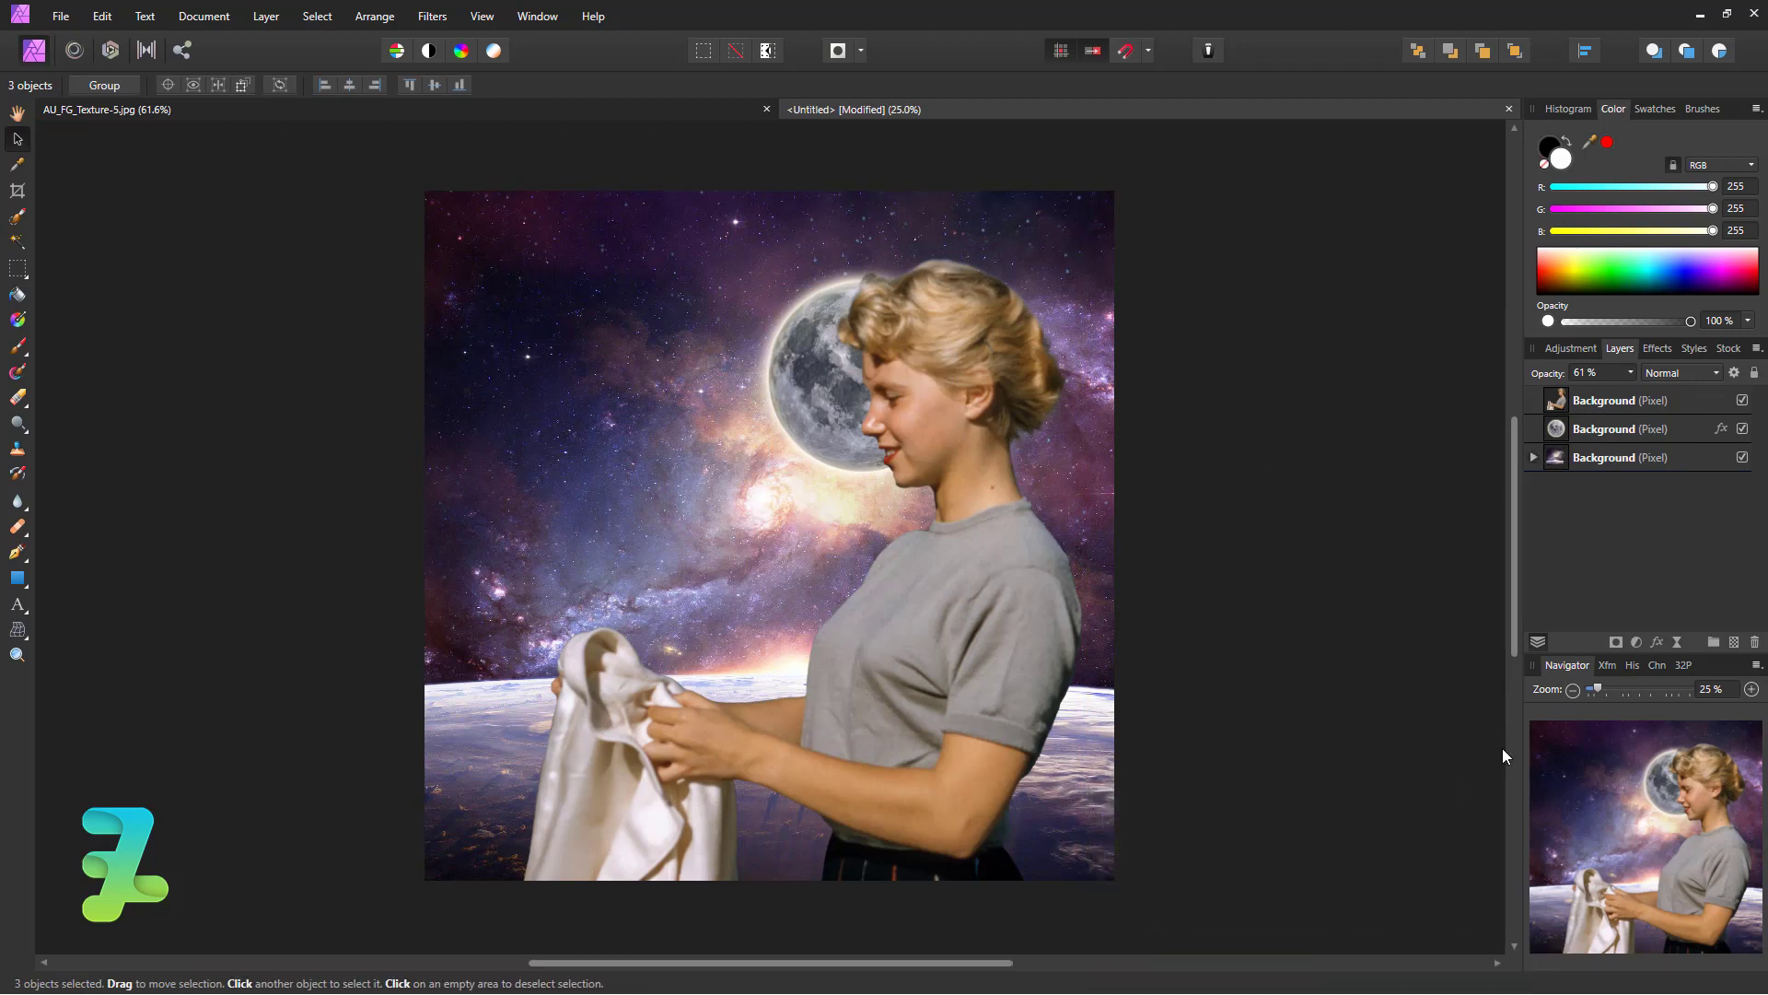
{"action": "left_click", "coordinate": [1656, 402]}
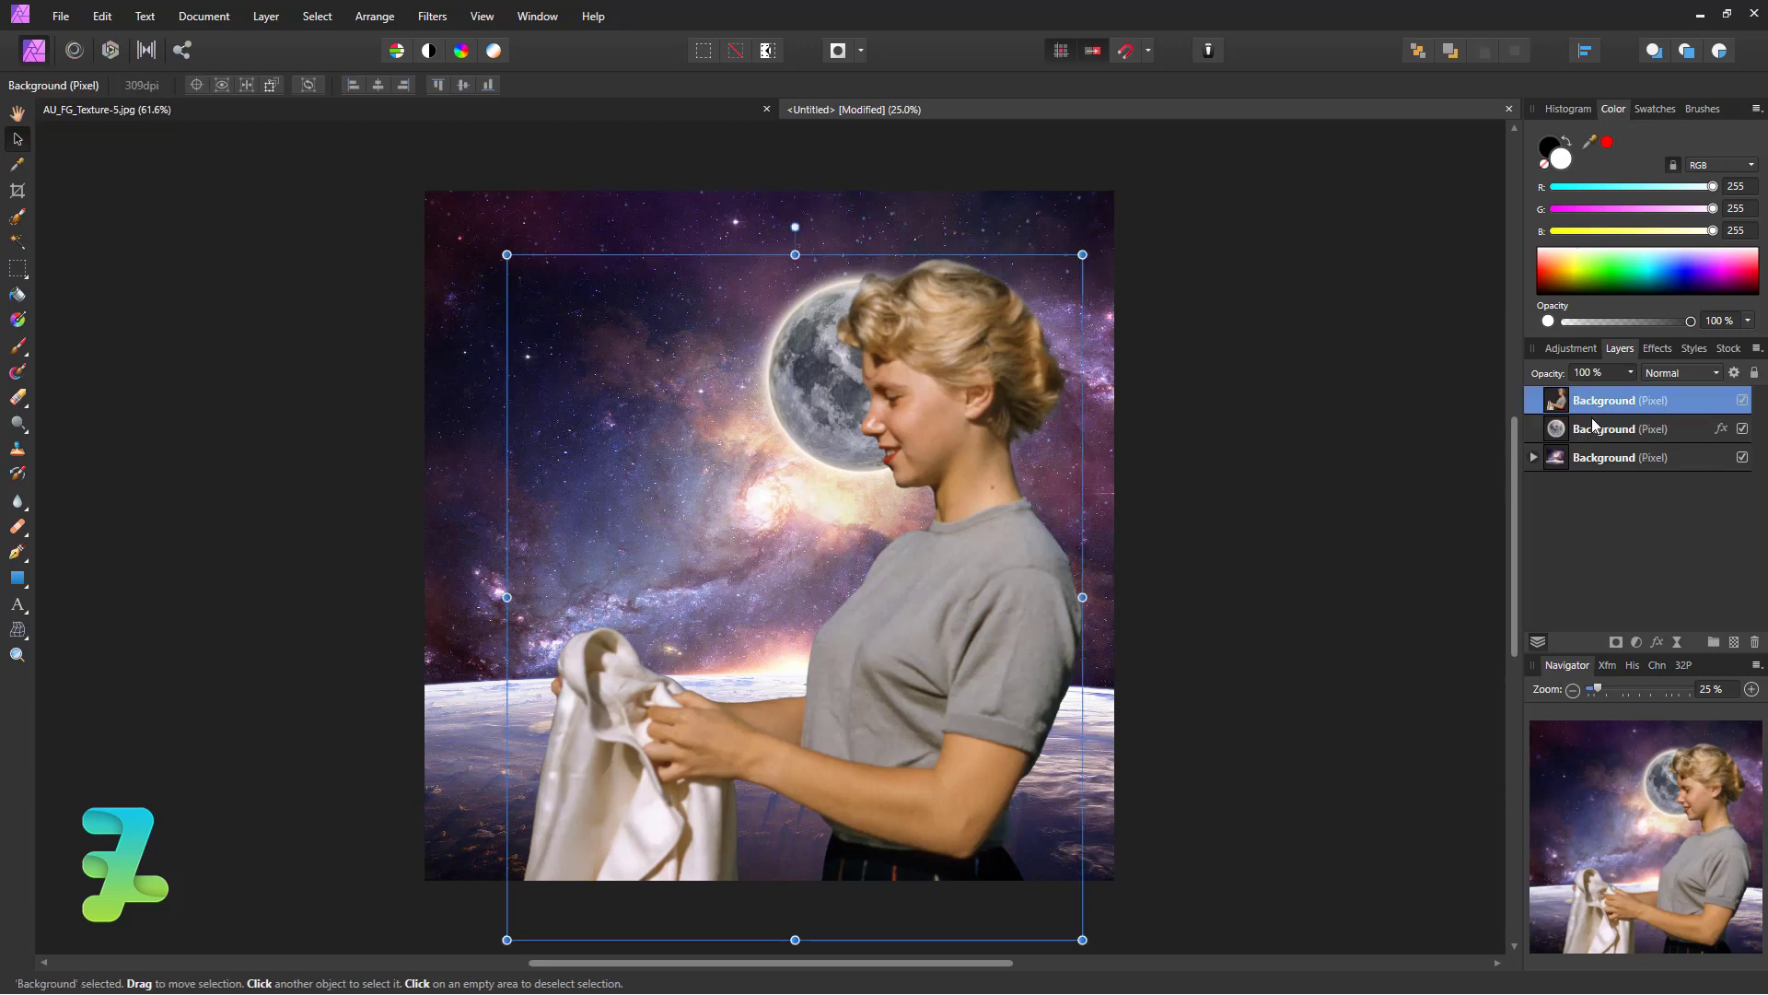
Merge visible layers into a new layer and apply Add Noise: Uniform, Monochromatic, 12% intensity
{"action": "key", "text": "ctrl+shift+alt+e"}
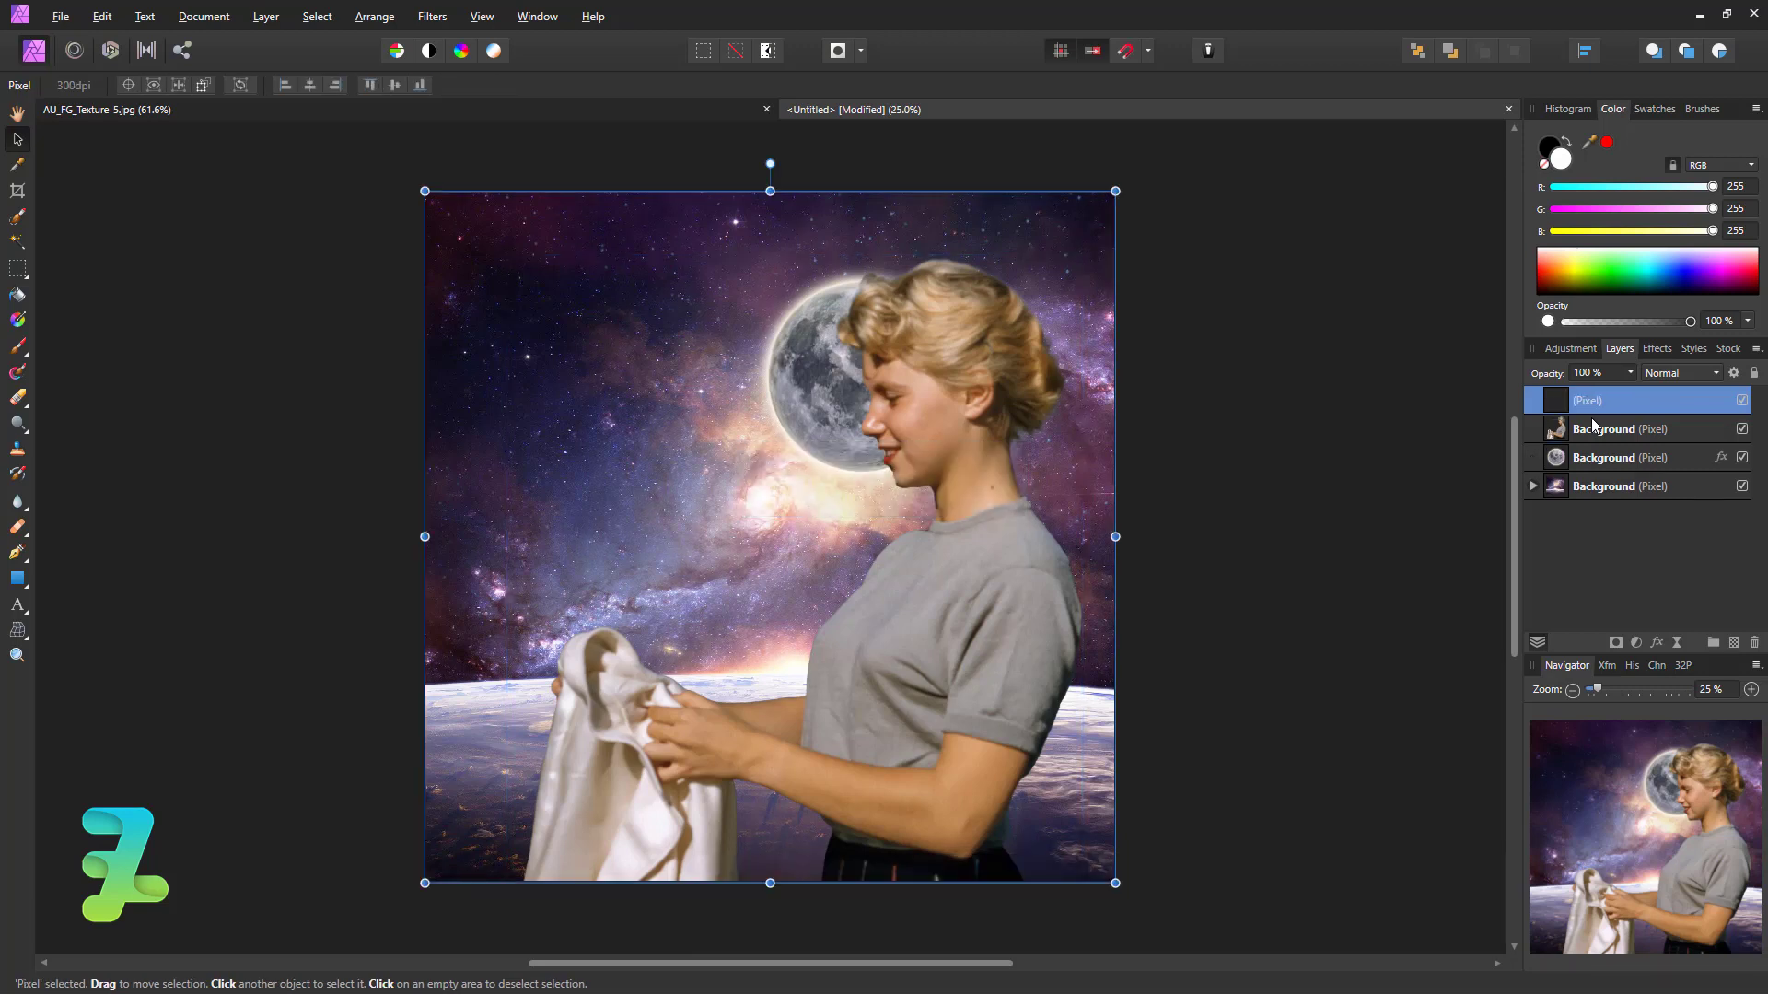
{"action": "left_click", "coordinate": [431, 17]}
{"action": "mouse_move", "coordinate": [469, 83]}
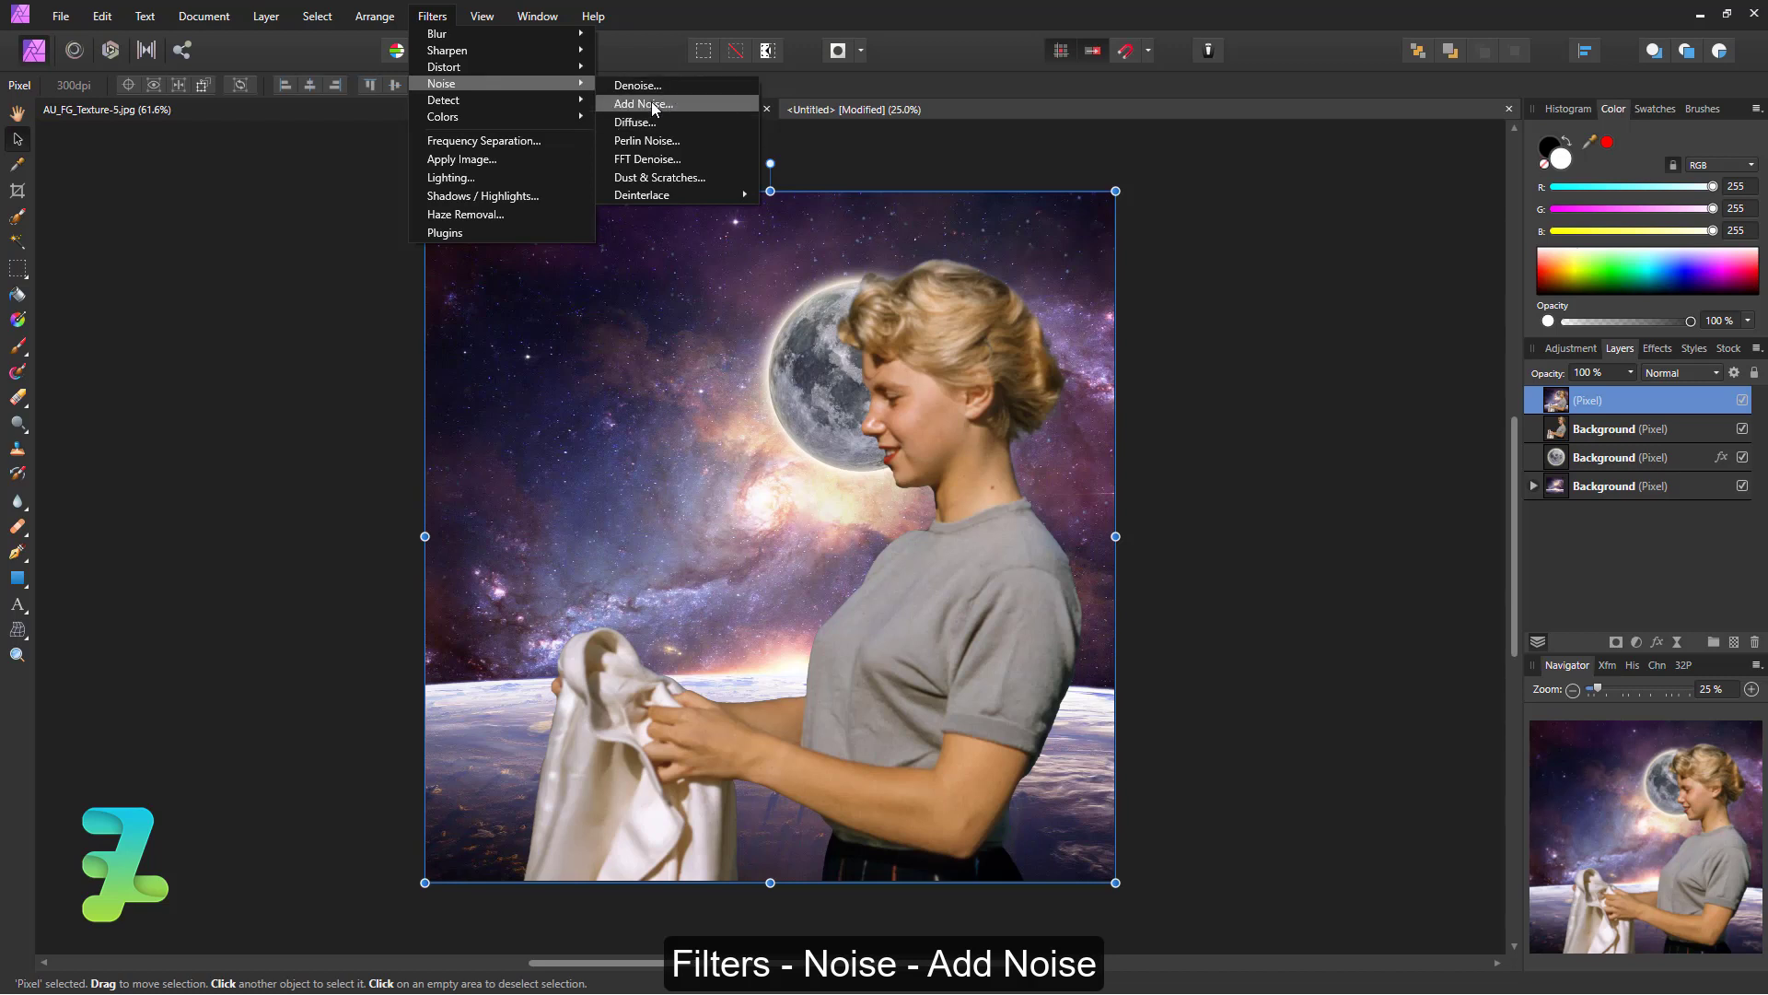
{"action": "left_click", "coordinate": [643, 103]}
{"action": "left_click_drag", "start_coordinate": [1189, 829], "coordinate": [1232, 830]}
{"action": "left_click", "coordinate": [1249, 853]}
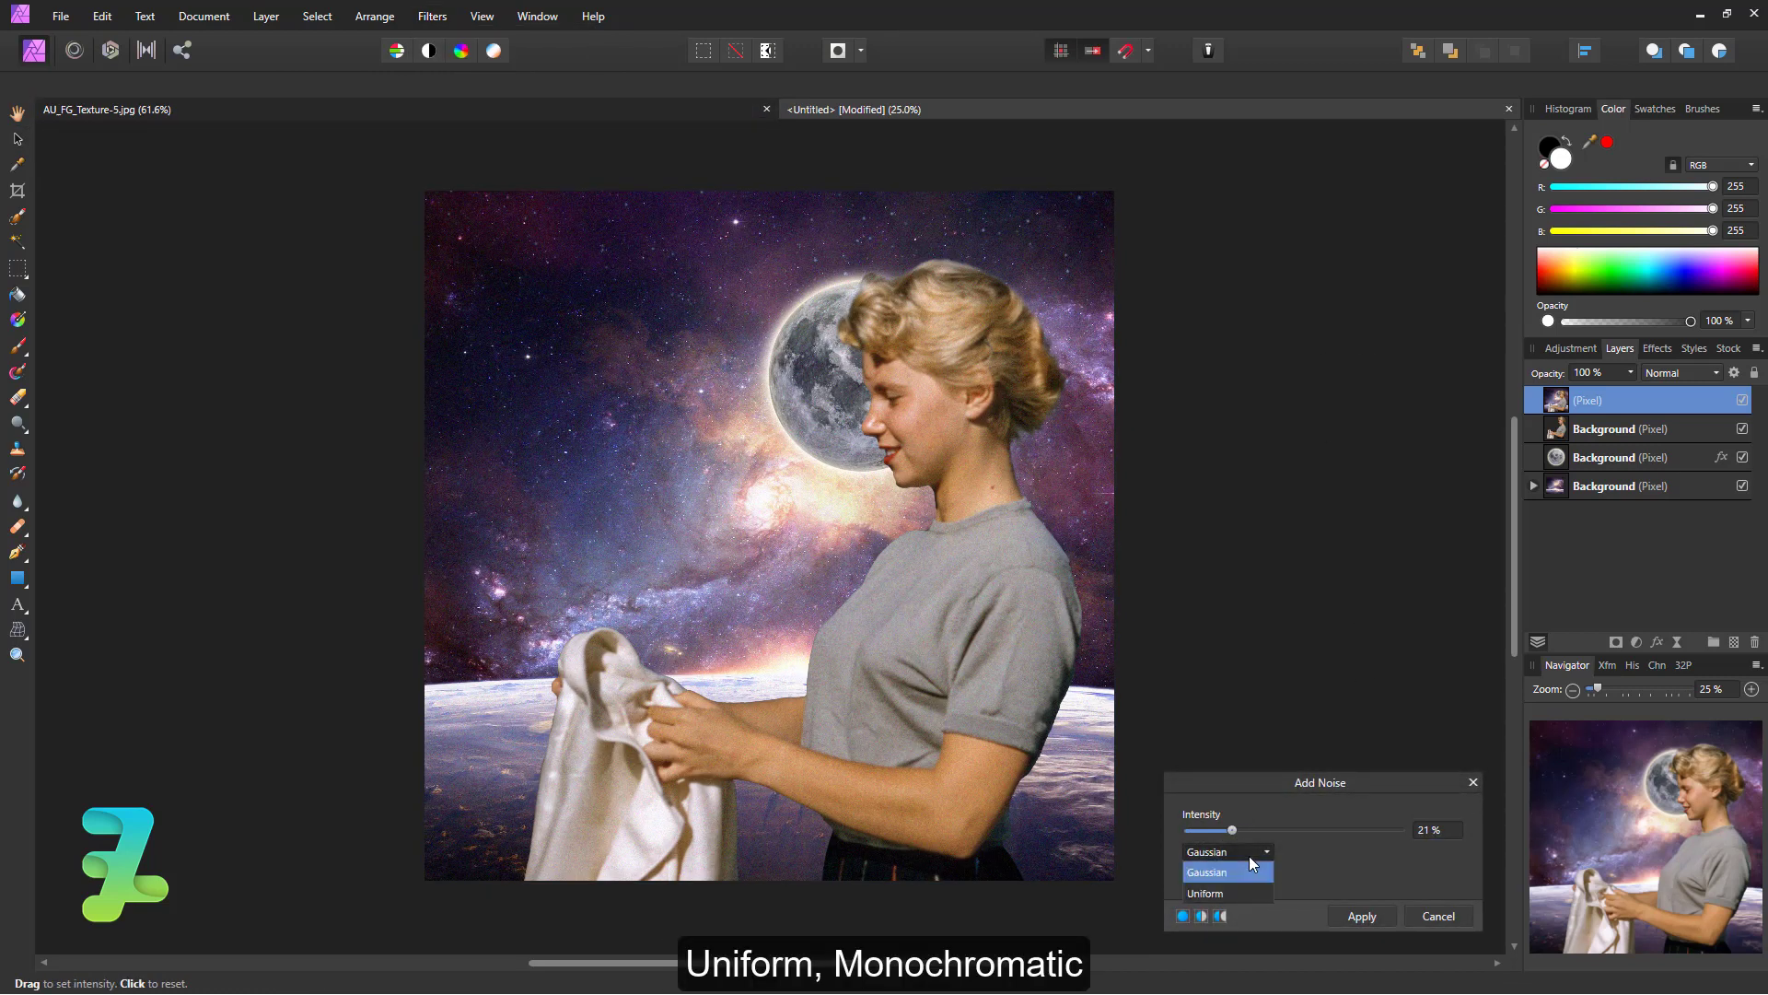
{"action": "left_click", "coordinate": [1244, 898]}
{"action": "left_click", "coordinate": [1198, 873]}
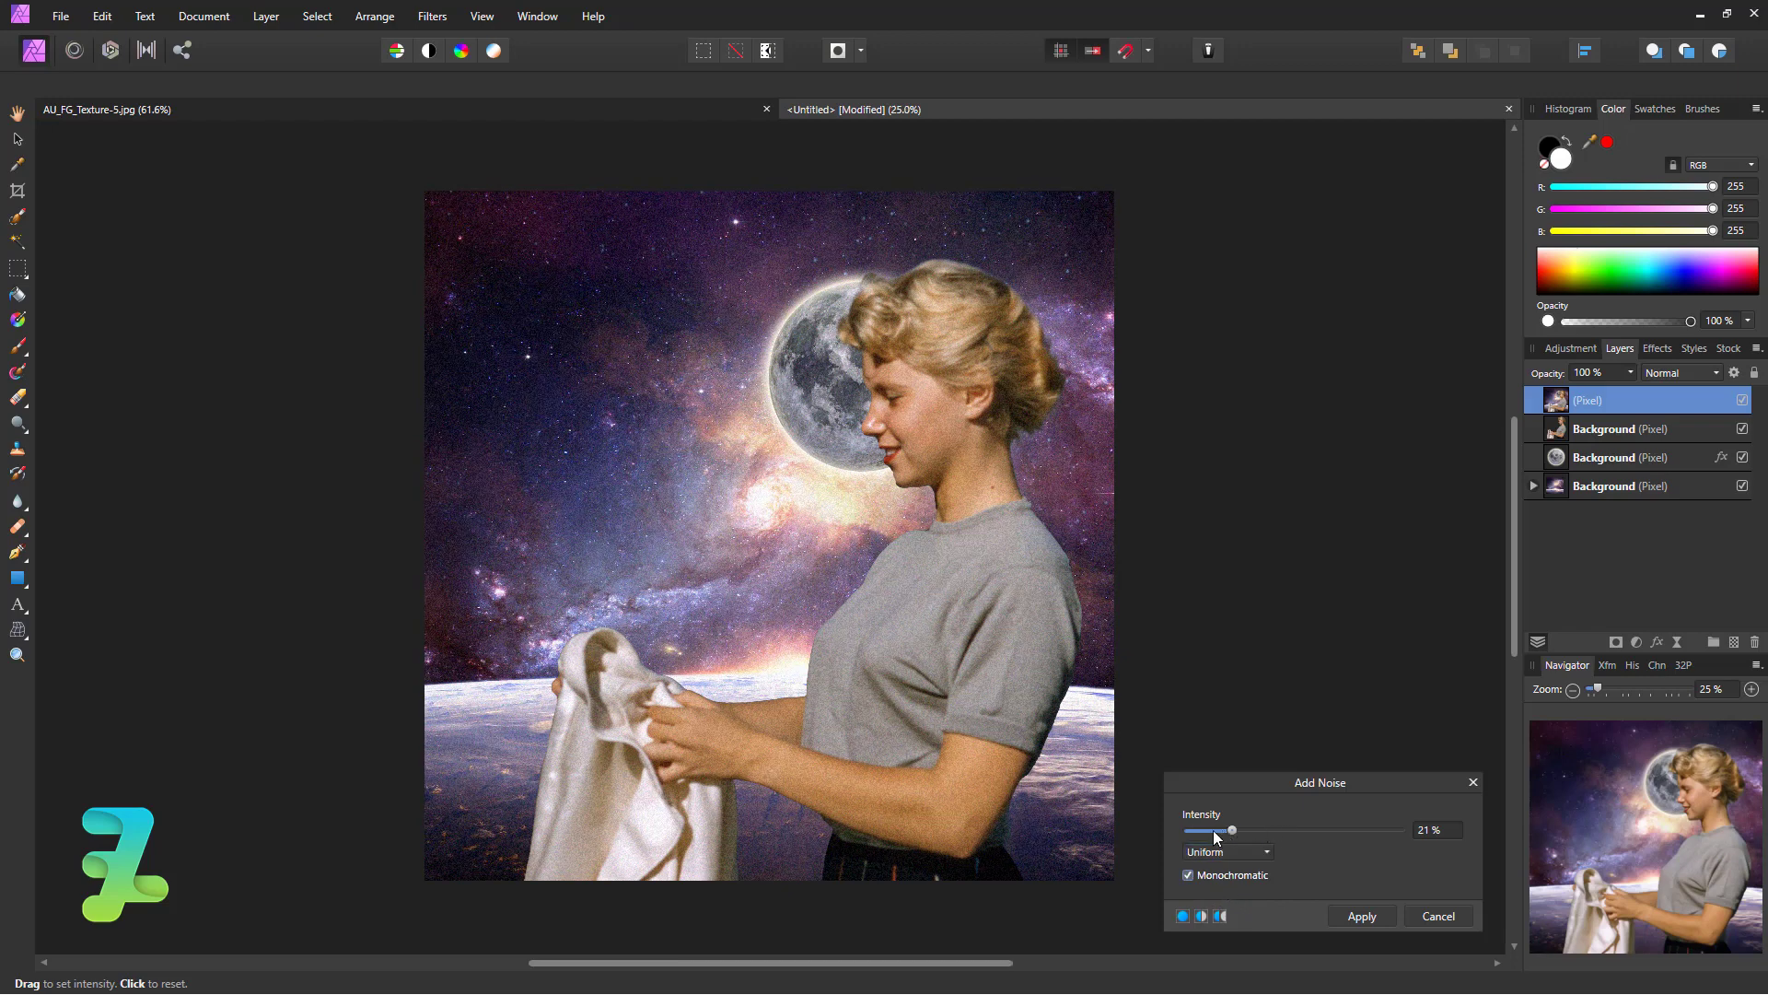
{"action": "mouse_move", "coordinate": [1223, 825]}
{"action": "left_mouse_down"}
{"action": "mouse_move", "coordinate": [1262, 842]}
{"action": "mouse_move", "coordinate": [1216, 827]}
{"action": "left_mouse_up"}
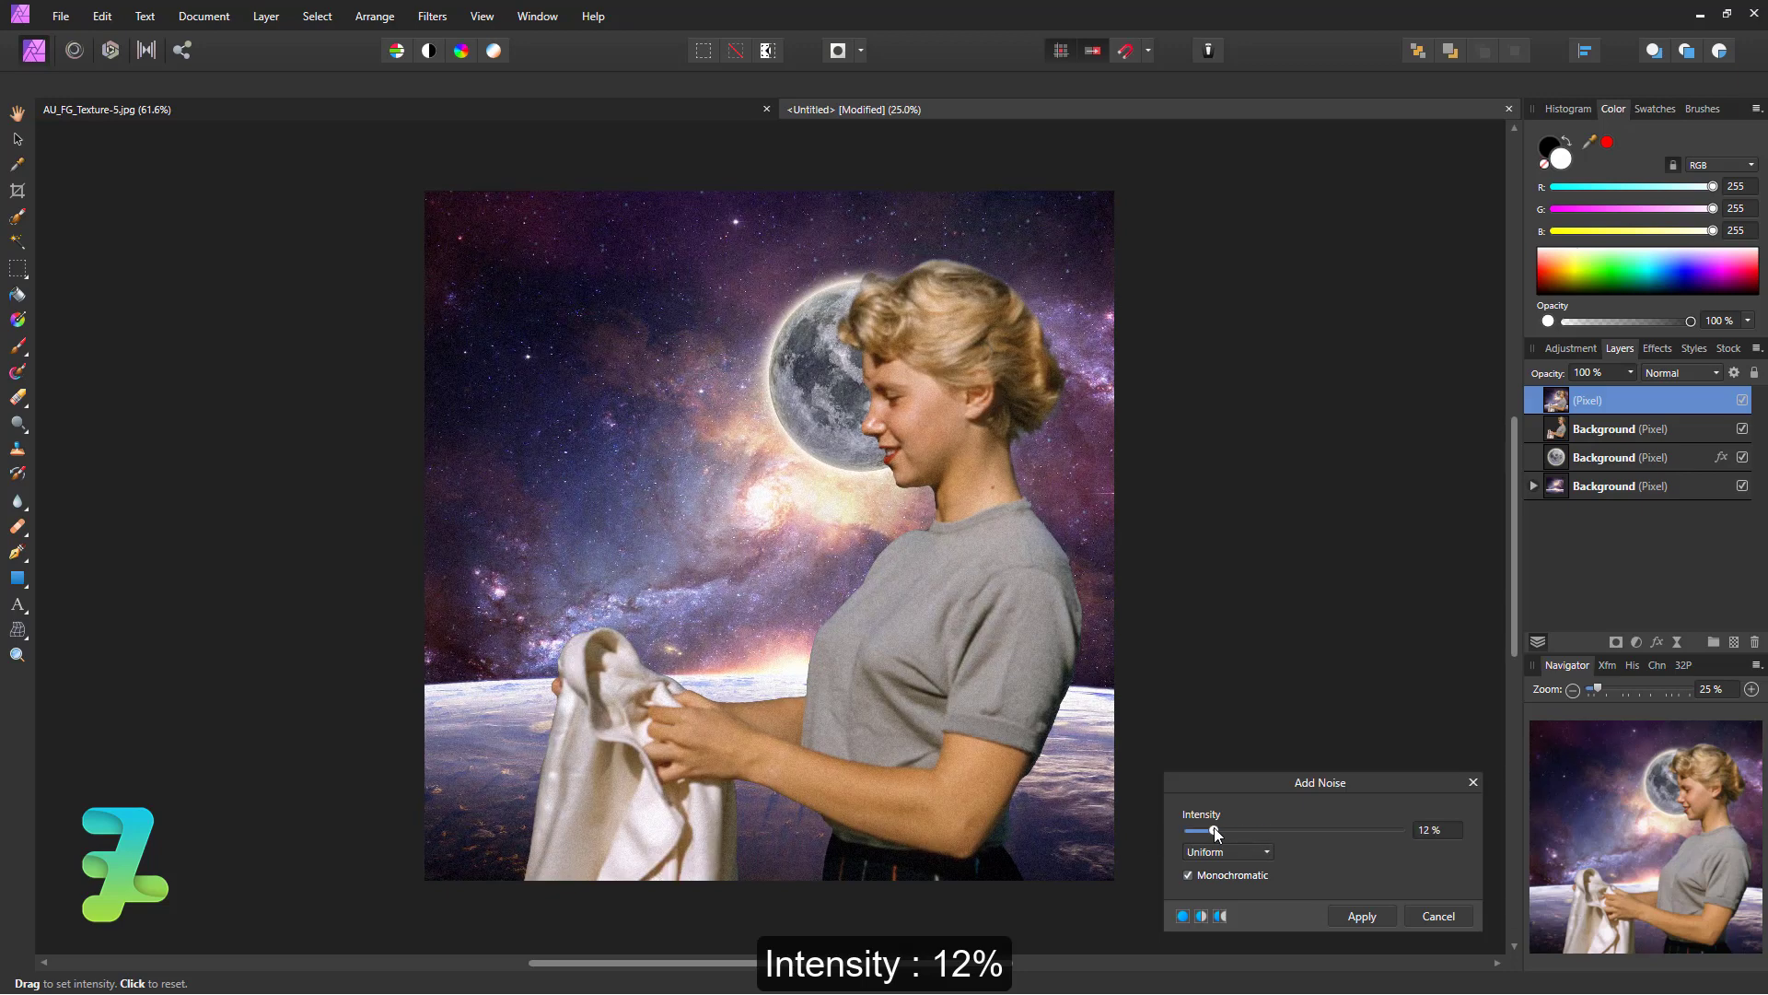
{"action": "left_click", "coordinate": [1384, 915]}
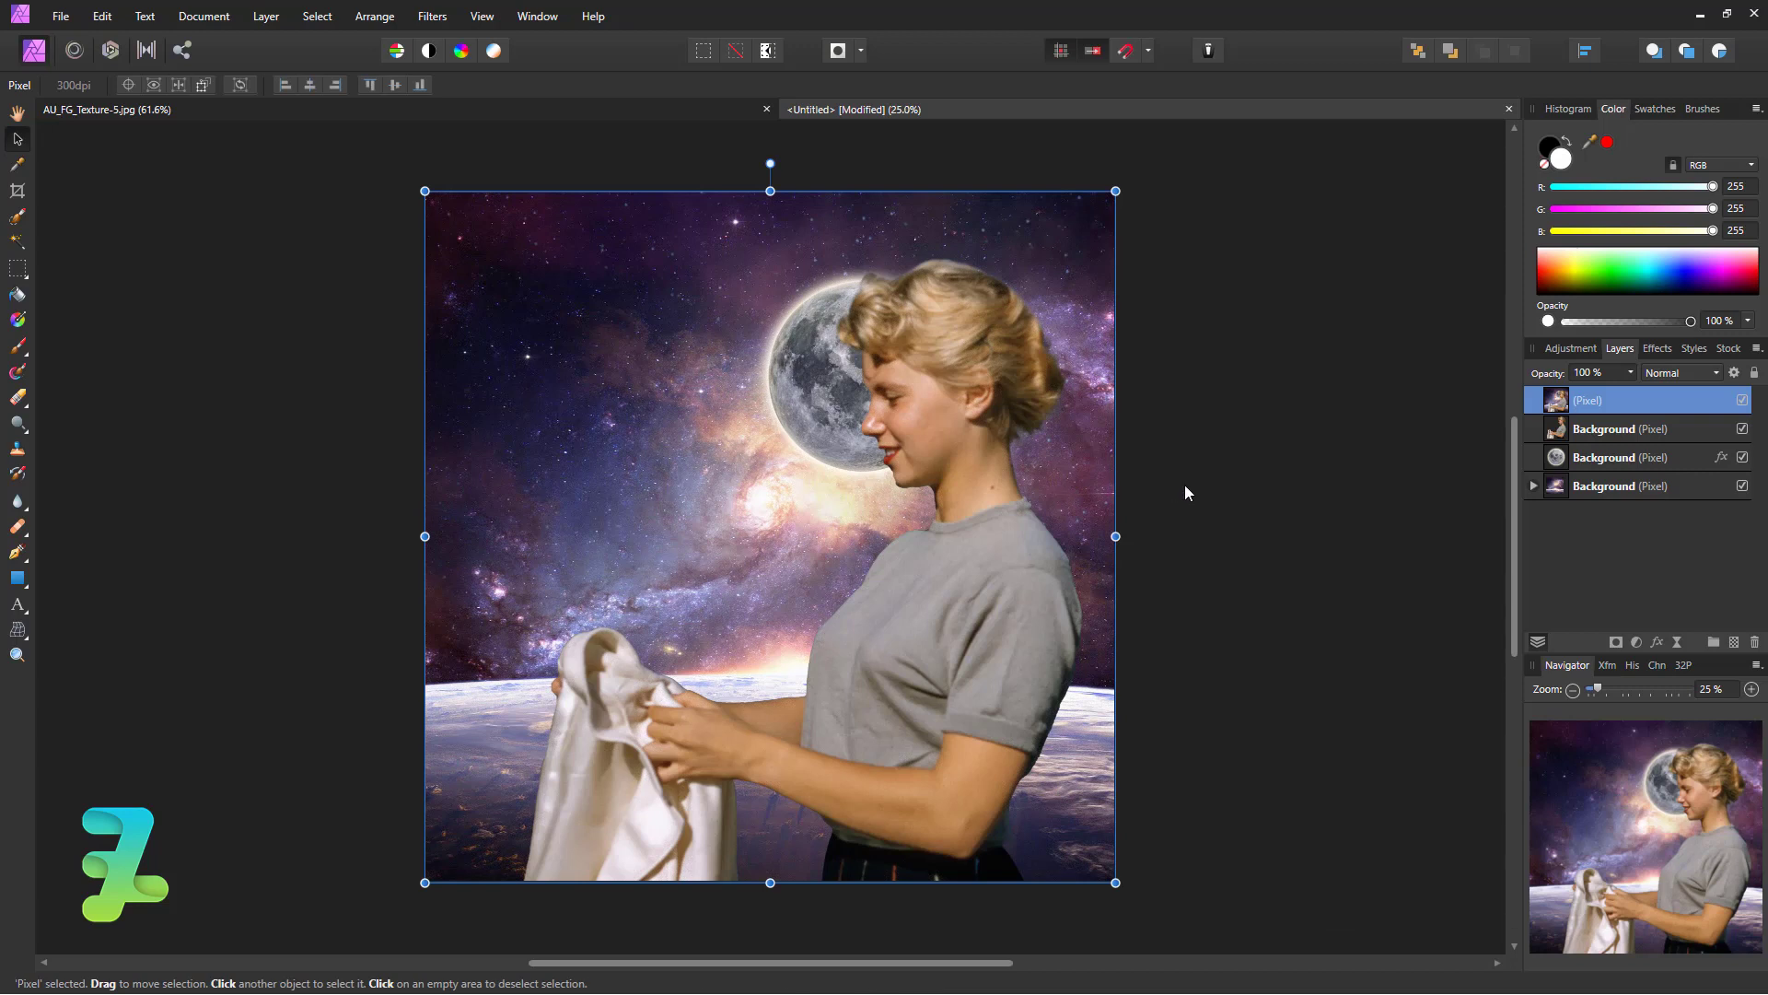
Reapply the noise filter twice to the merged pixel layer
{"action": "left_click", "coordinate": [1244, 500]}
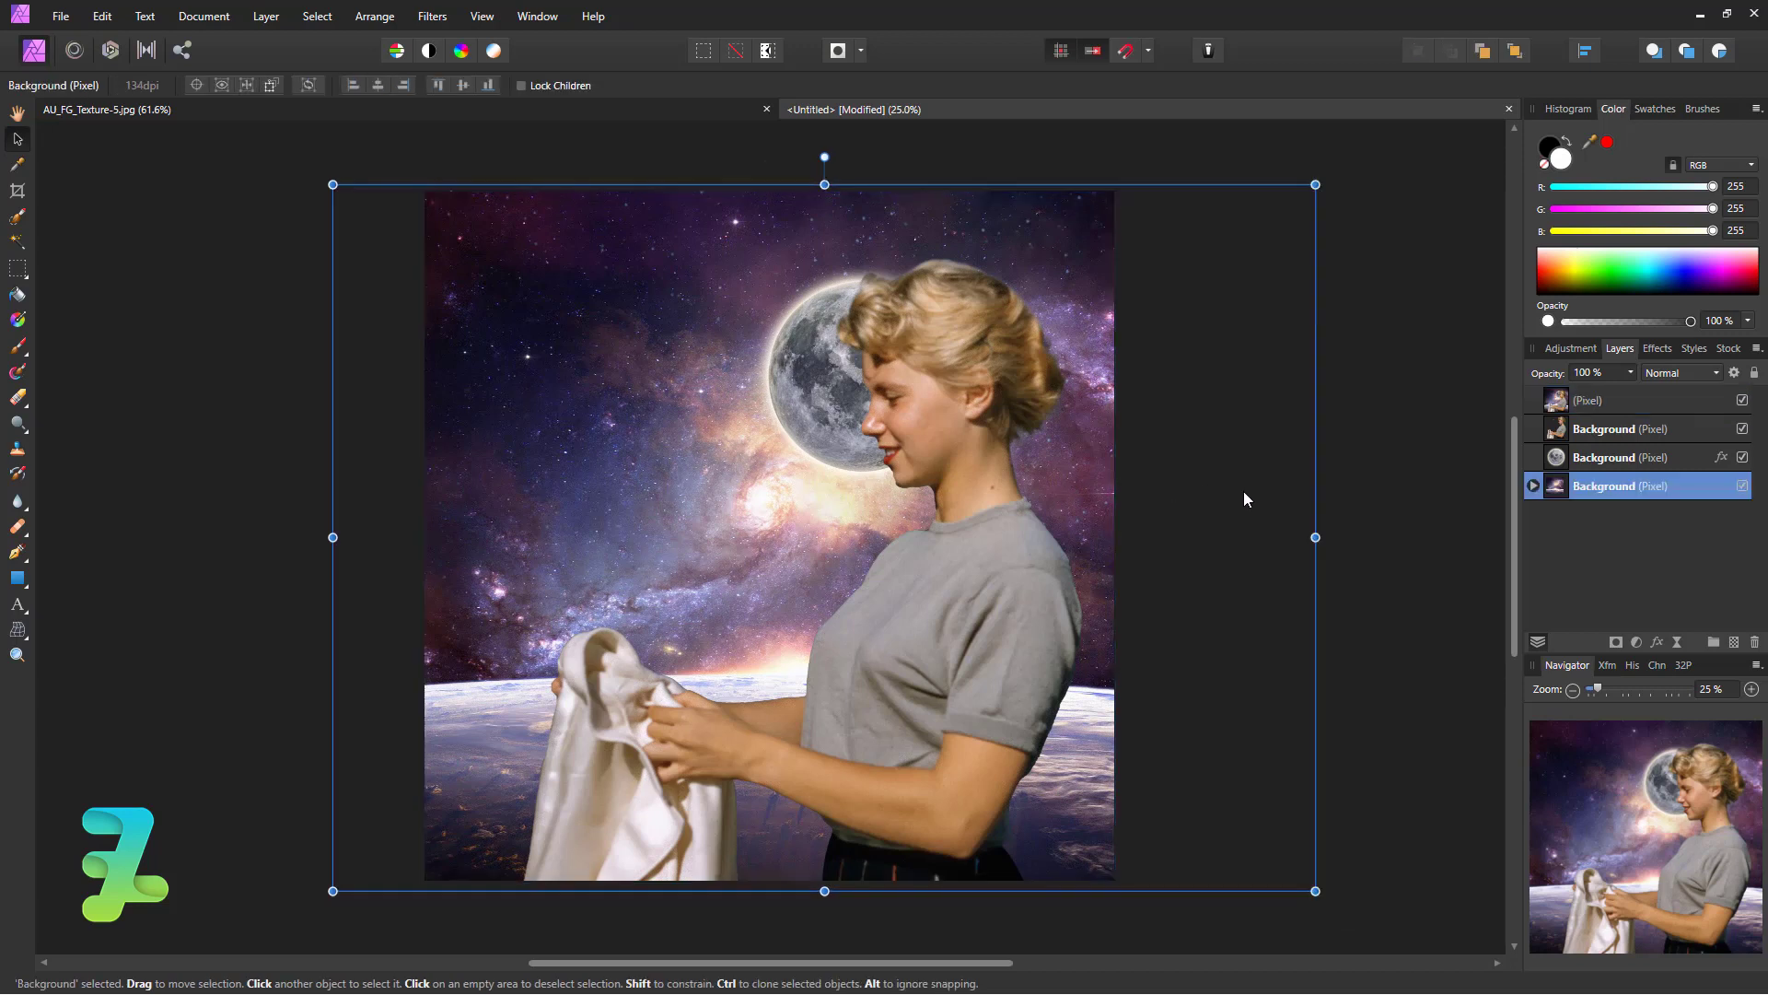
{"action": "left_click", "coordinate": [1576, 401]}
{"action": "key", "text": "ctrl+f"}
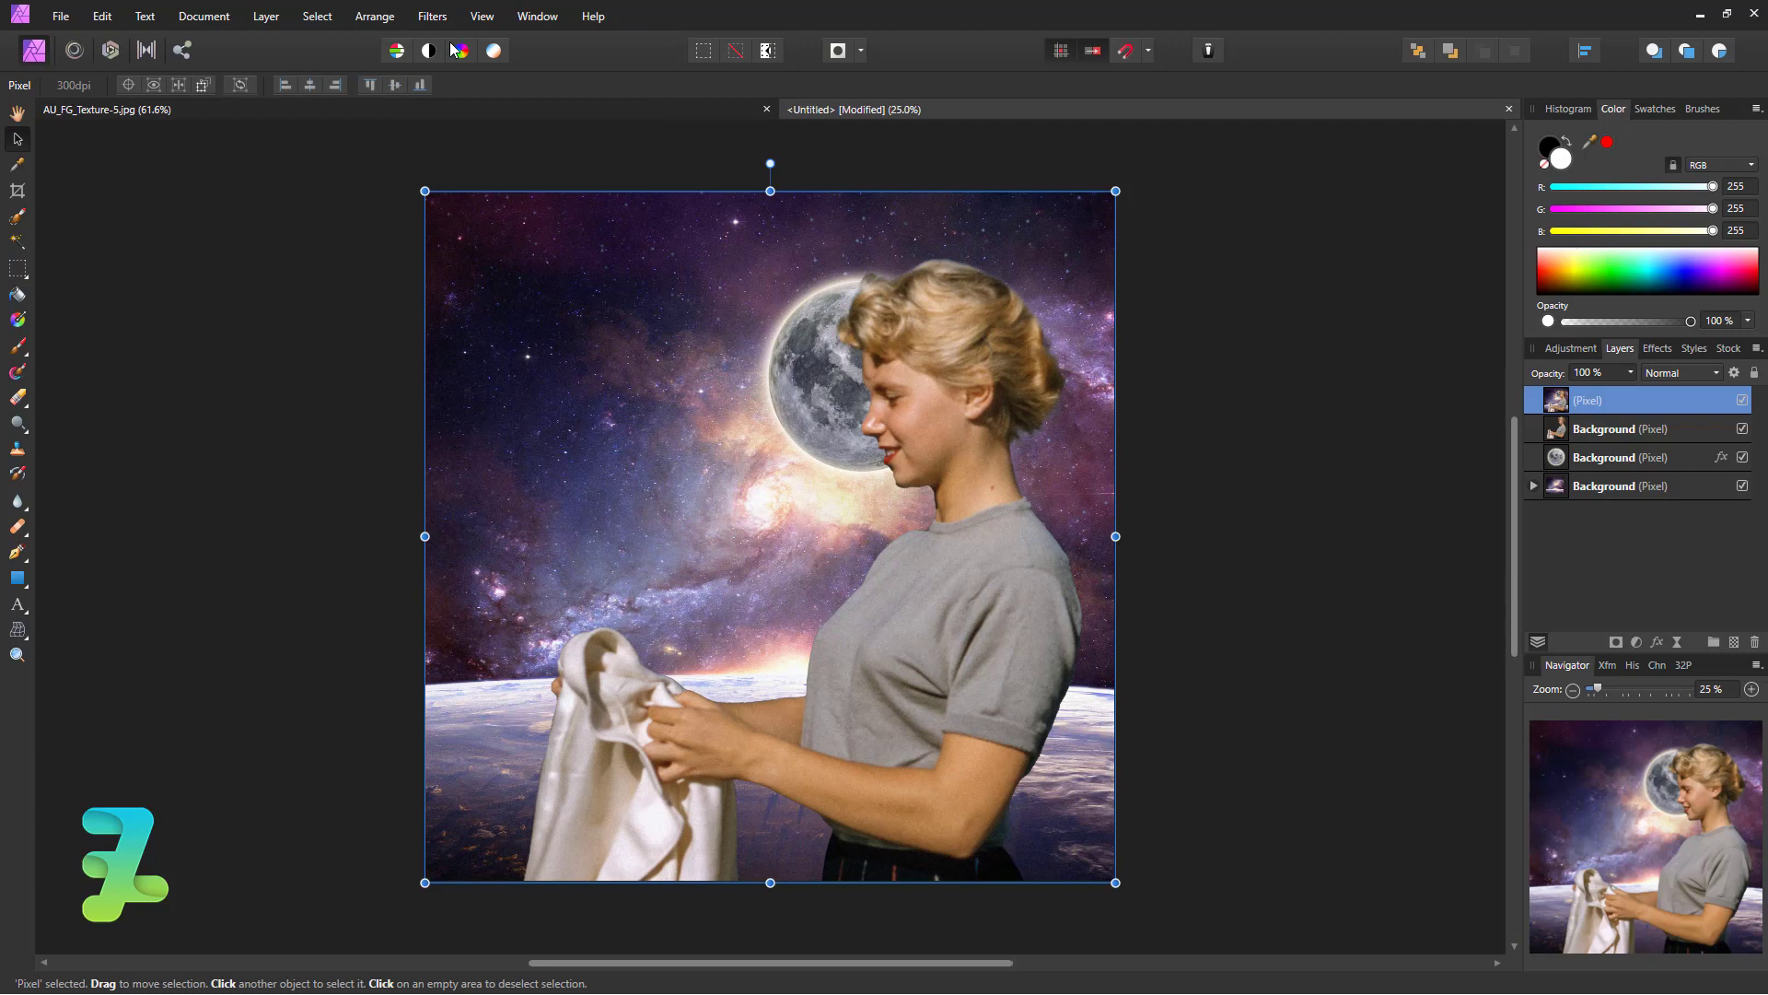
{"action": "key", "text": "ctrl+f"}
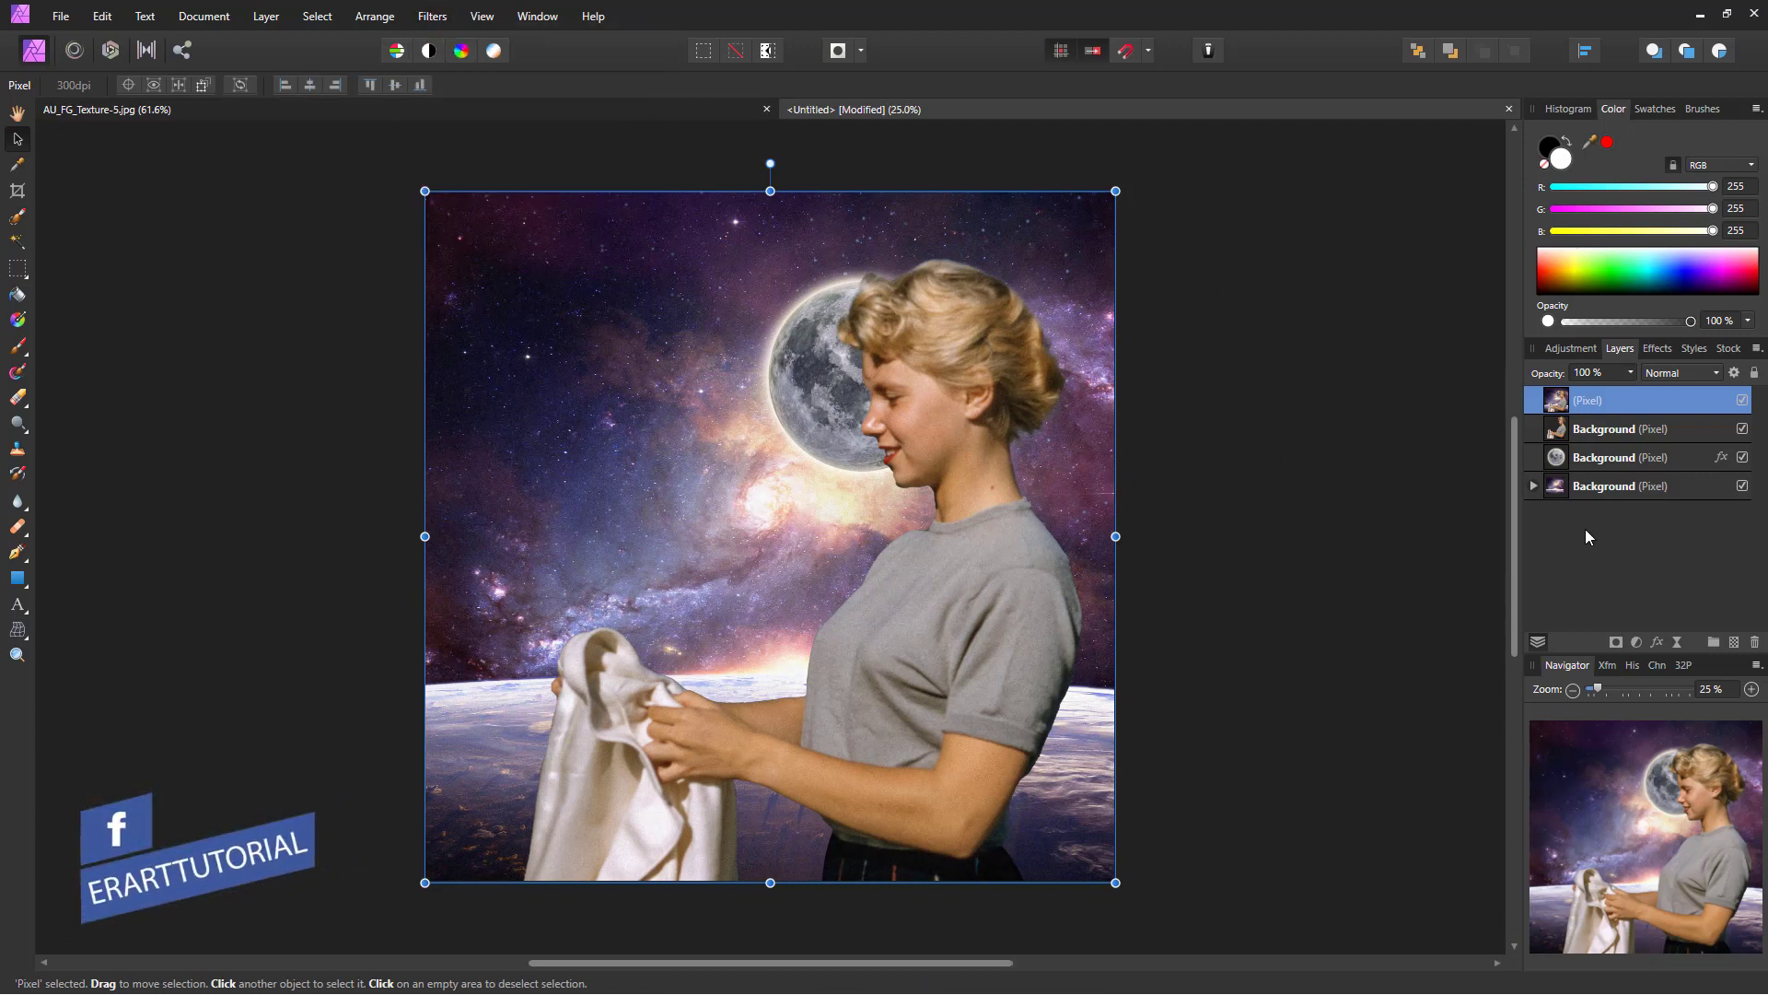
Add a Levels adjustment to the collage
{"action": "left_click", "coordinate": [1636, 642]}
{"action": "left_click", "coordinate": [1578, 363]}
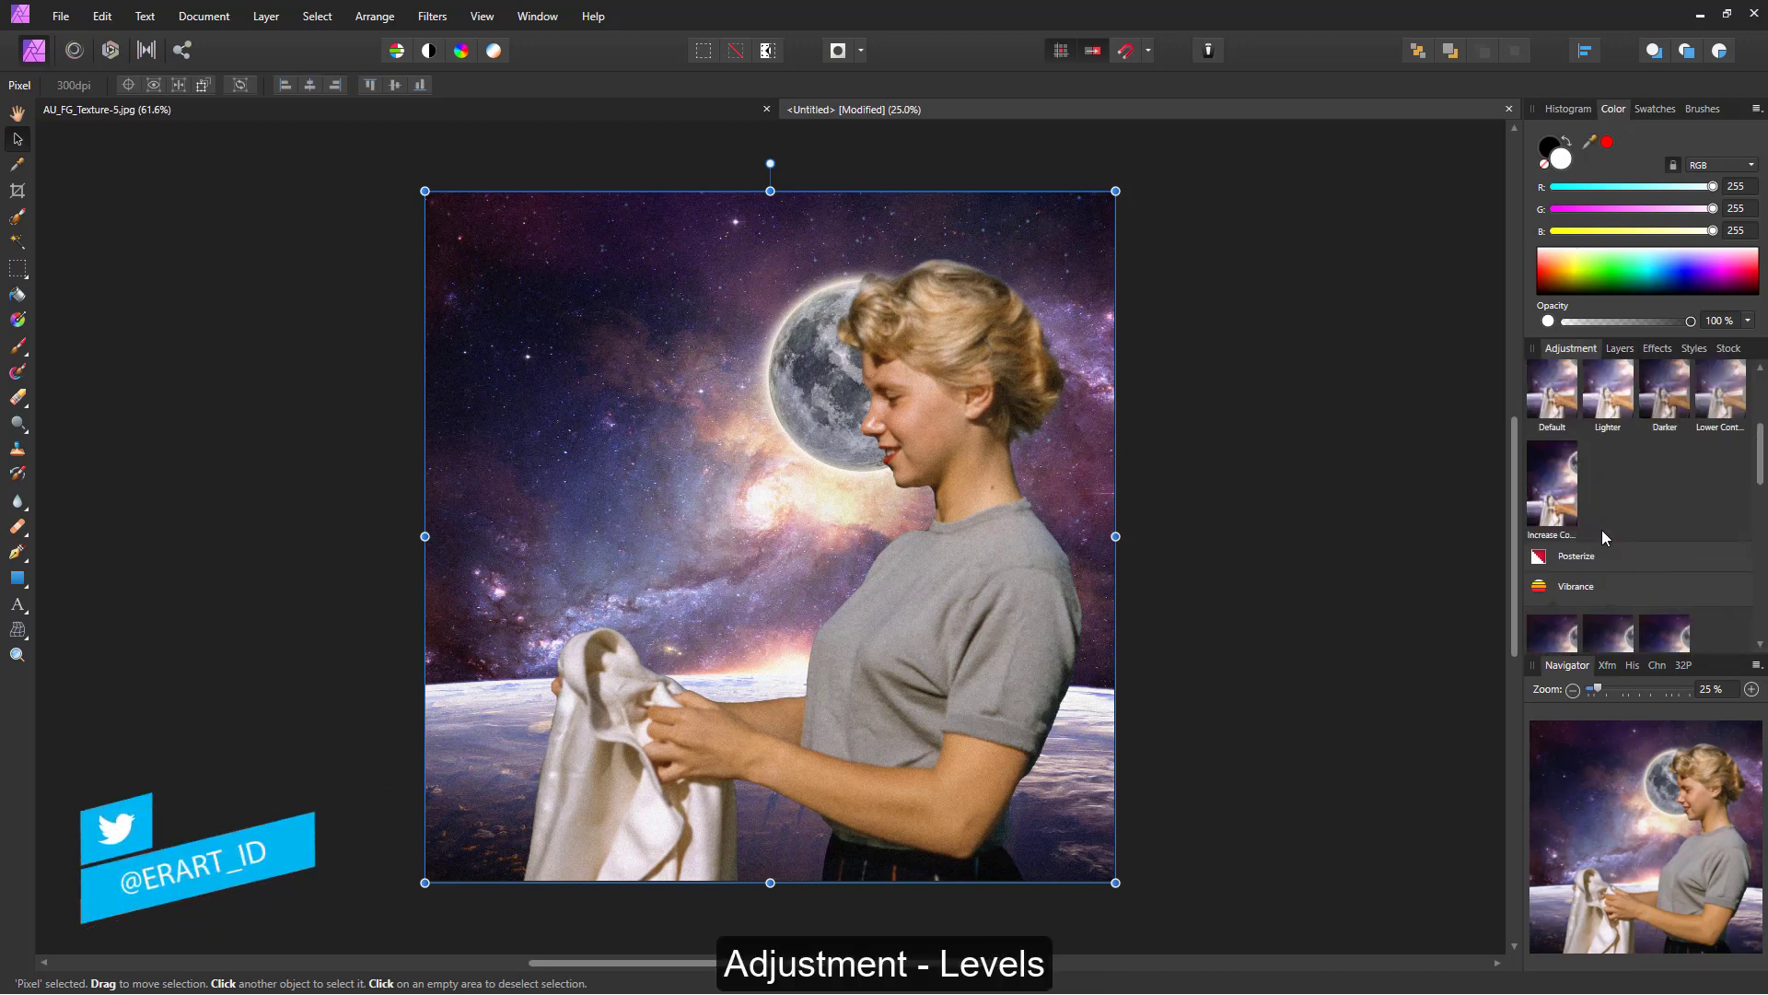
{"action": "scroll", "coordinate": [1600, 529], "scroll_direction": "up", "scroll_amount": 1}
{"action": "scroll", "coordinate": [1601, 529], "scroll_direction": "up", "scroll_amount": 1}
{"action": "scroll", "coordinate": [1600, 529], "scroll_direction": "up", "scroll_amount": 1}
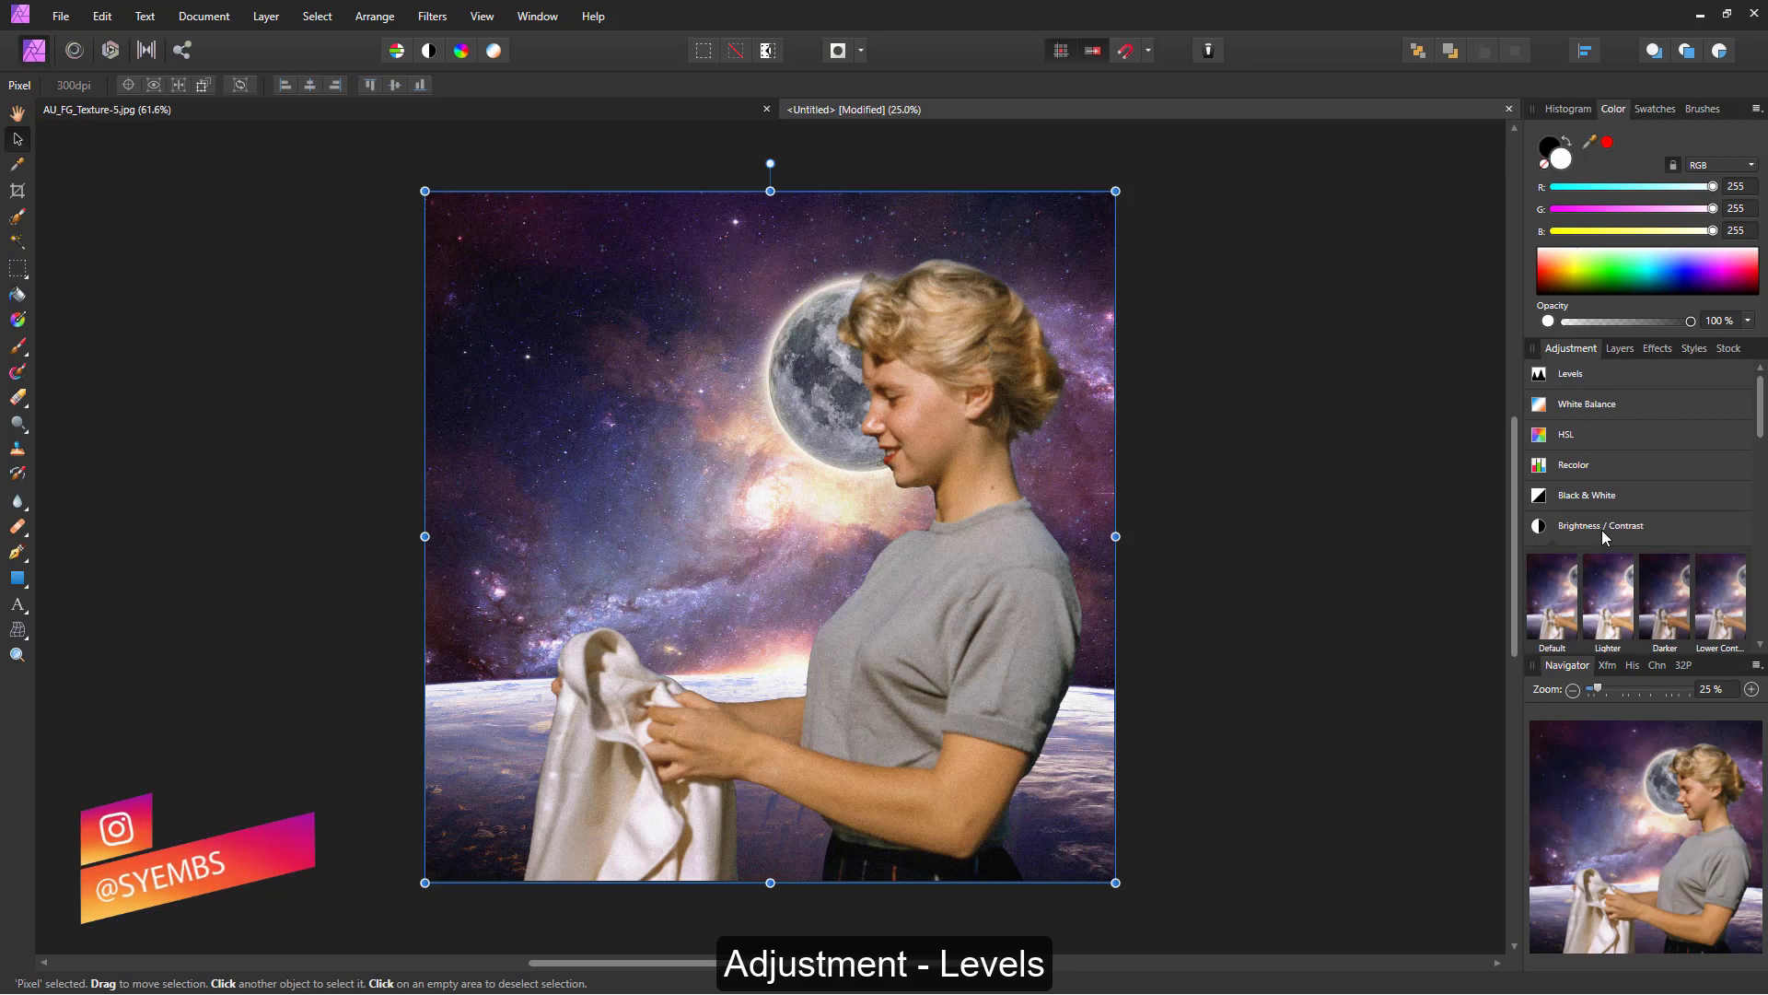
{"action": "left_click", "coordinate": [1597, 373]}
{"action": "left_click", "coordinate": [1545, 407]}
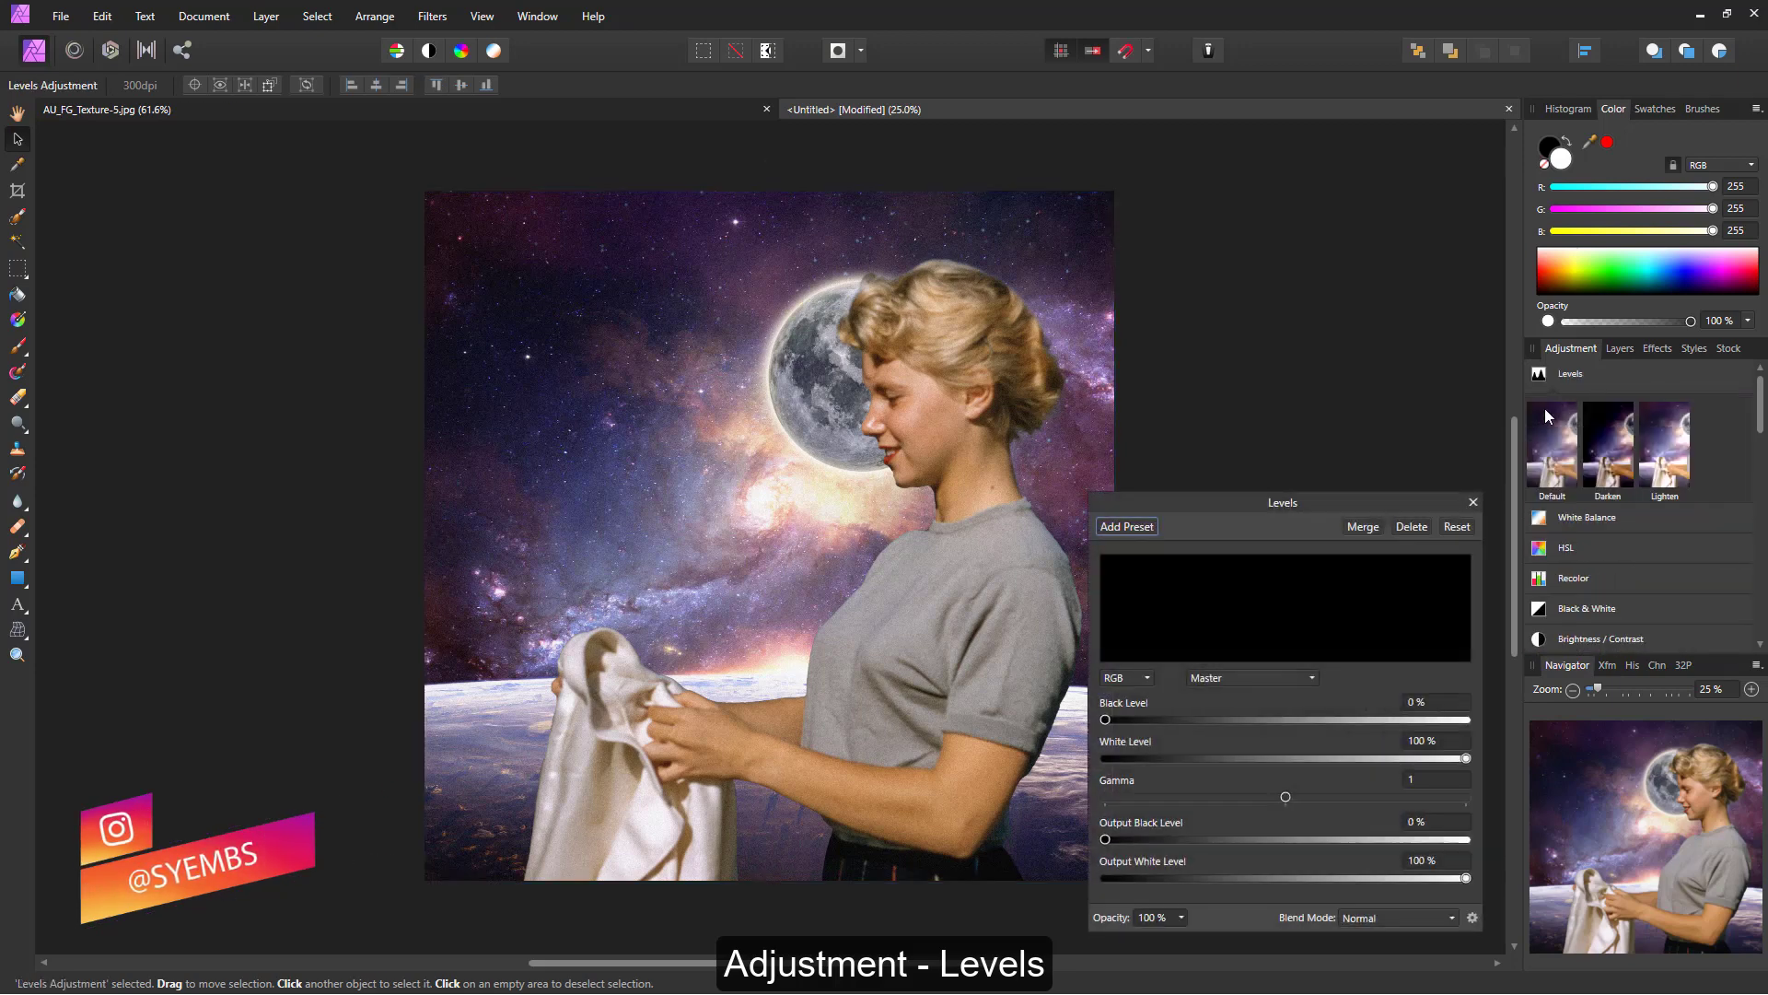
Nudge the Levels black point and gamma, and settle output black level at 5%
{"action": "mouse_move", "coordinate": [1105, 720]}
{"action": "left_mouse_down"}
{"action": "mouse_move", "coordinate": [1121, 719]}
{"action": "mouse_move", "coordinate": [1105, 719]}
{"action": "left_mouse_up"}
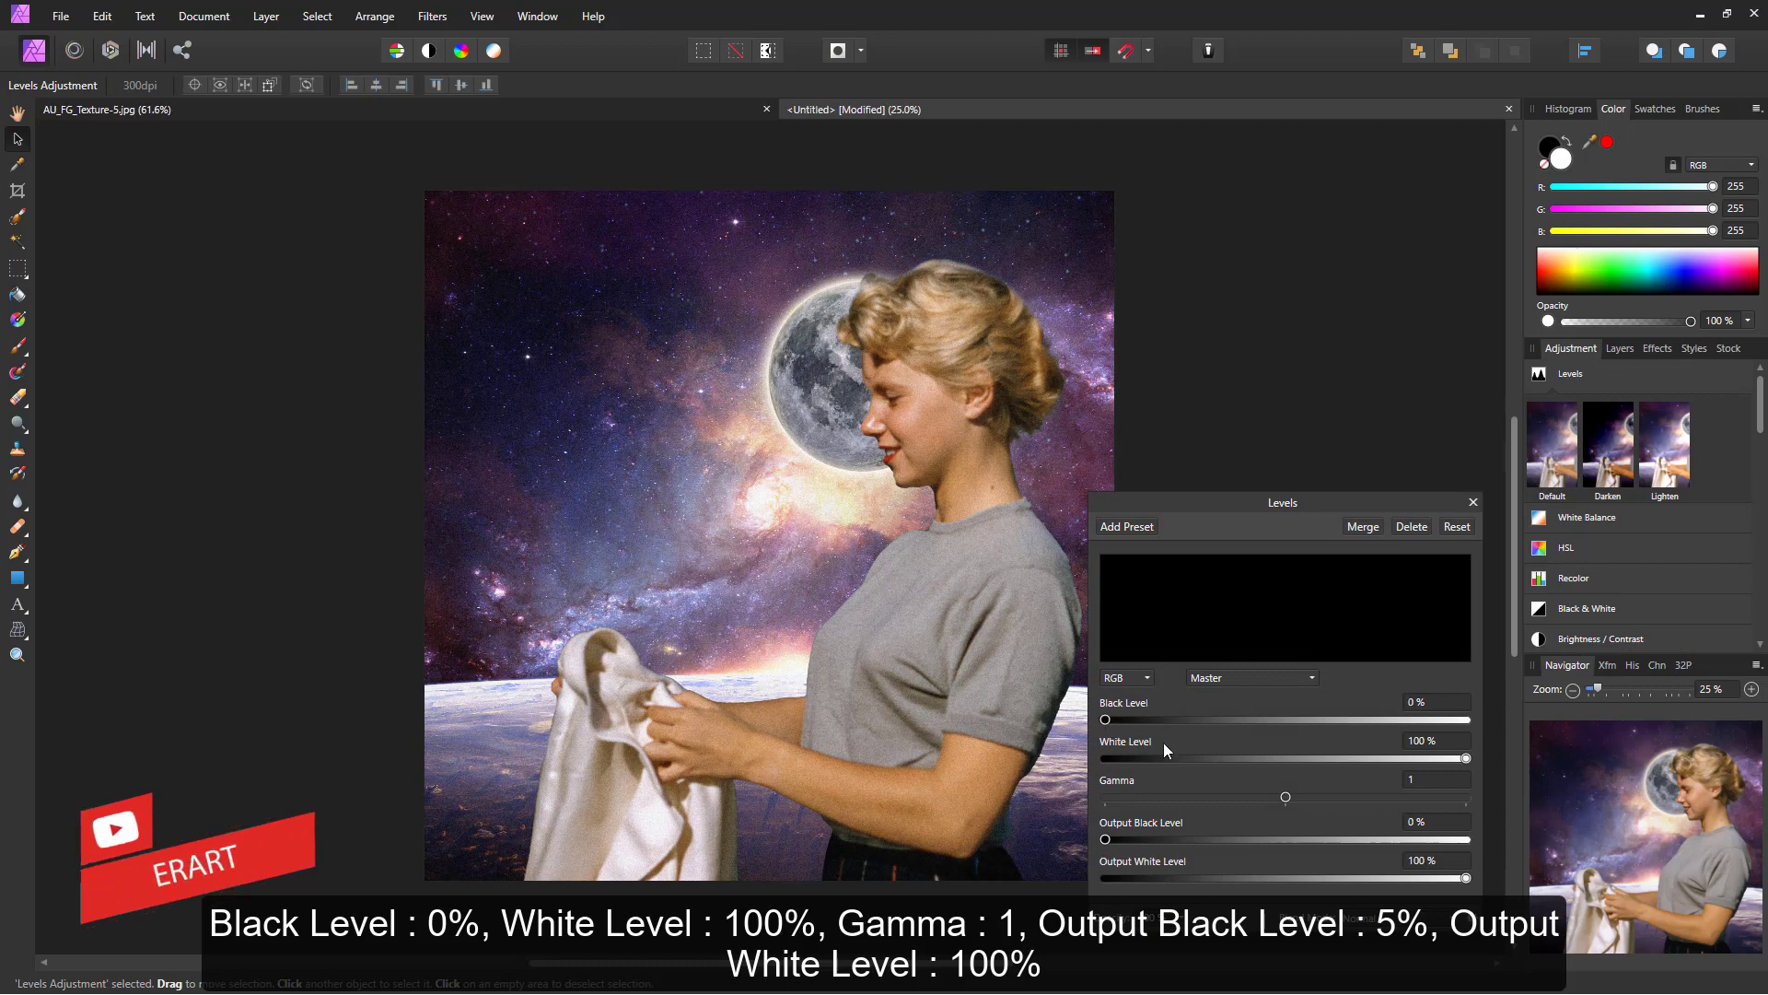
{"action": "mouse_move", "coordinate": [1291, 796]}
{"action": "left_mouse_down"}
{"action": "mouse_move", "coordinate": [1310, 795]}
{"action": "mouse_move", "coordinate": [1287, 795]}
{"action": "left_mouse_up"}
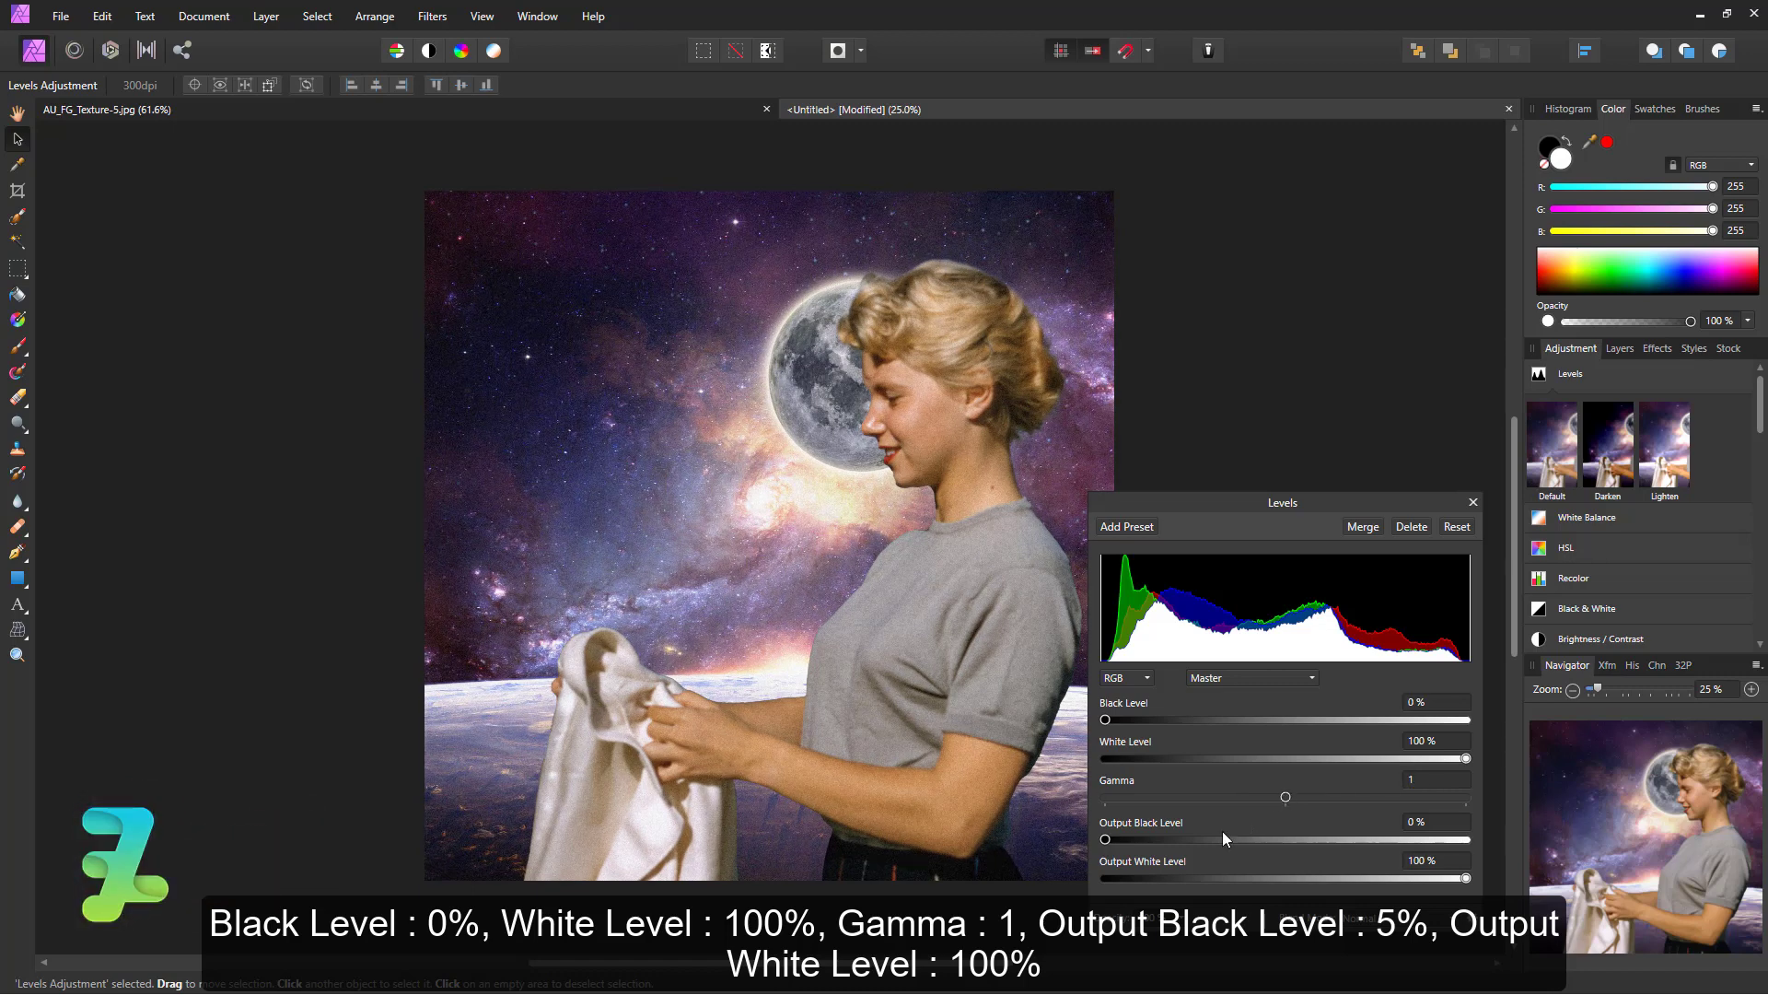
{"action": "left_click_drag", "start_coordinate": [1121, 840], "coordinate": [1132, 841]}
{"action": "left_click_drag", "start_coordinate": [1132, 843], "coordinate": [1121, 840]}
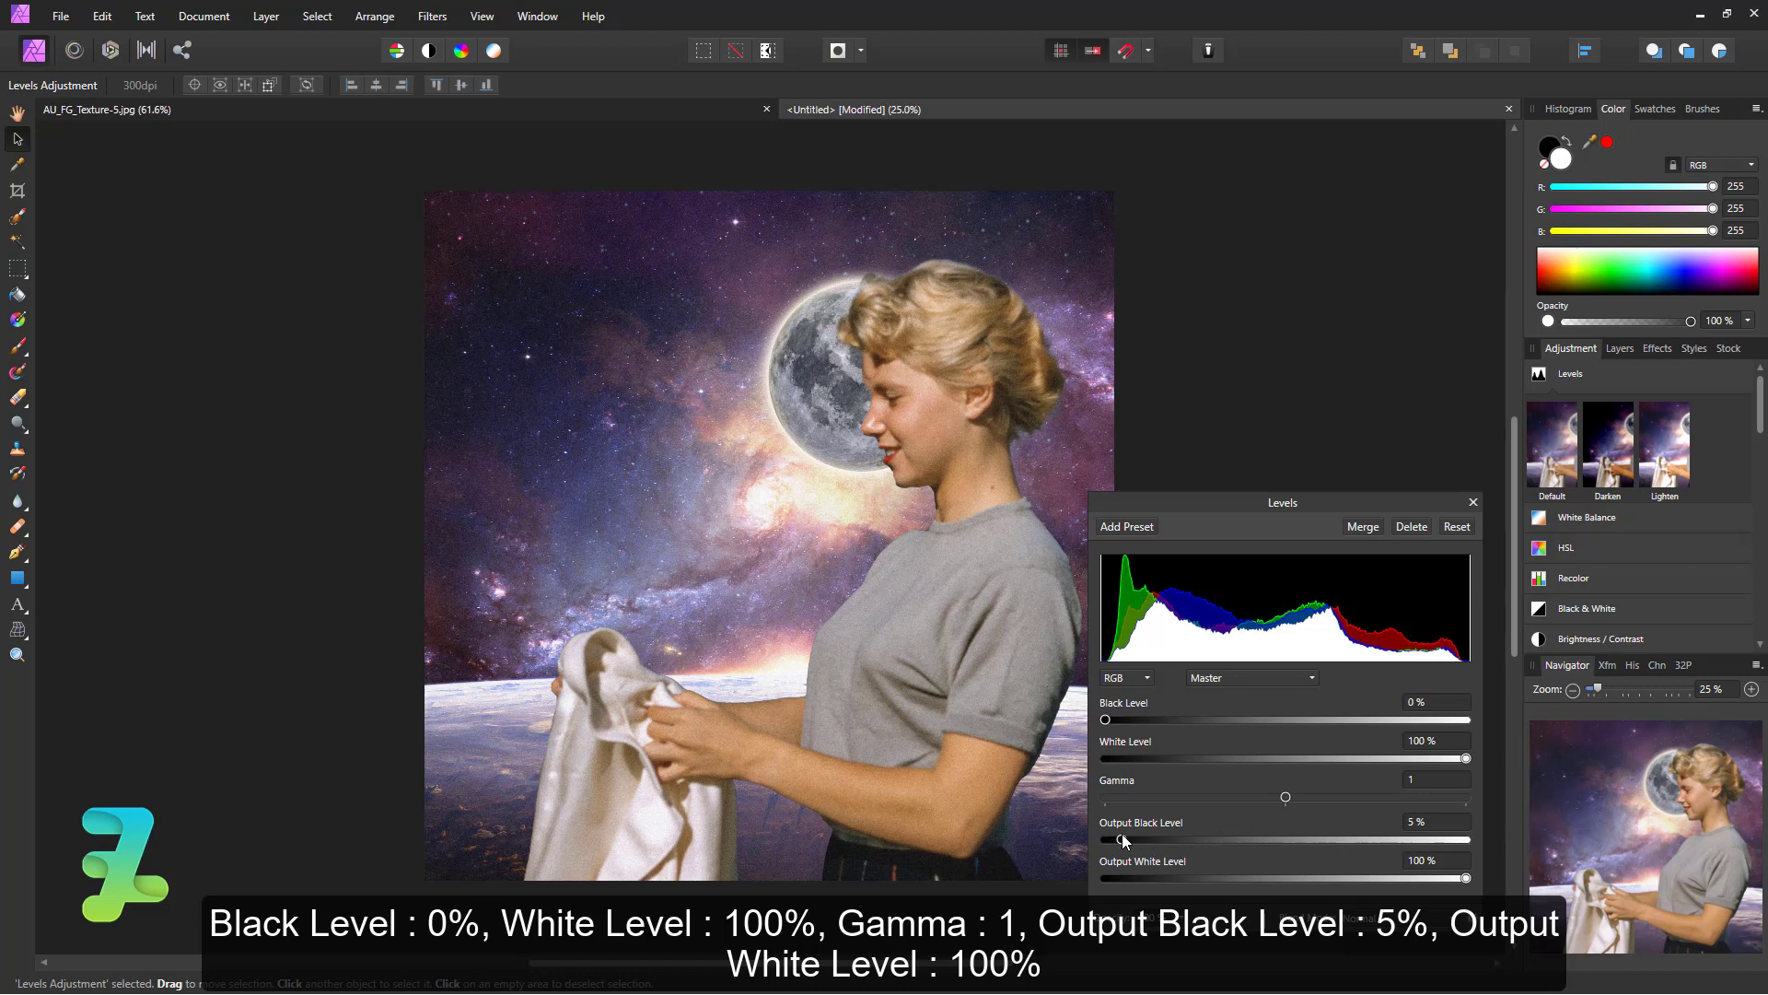
{"action": "left_click", "coordinate": [1472, 504]}
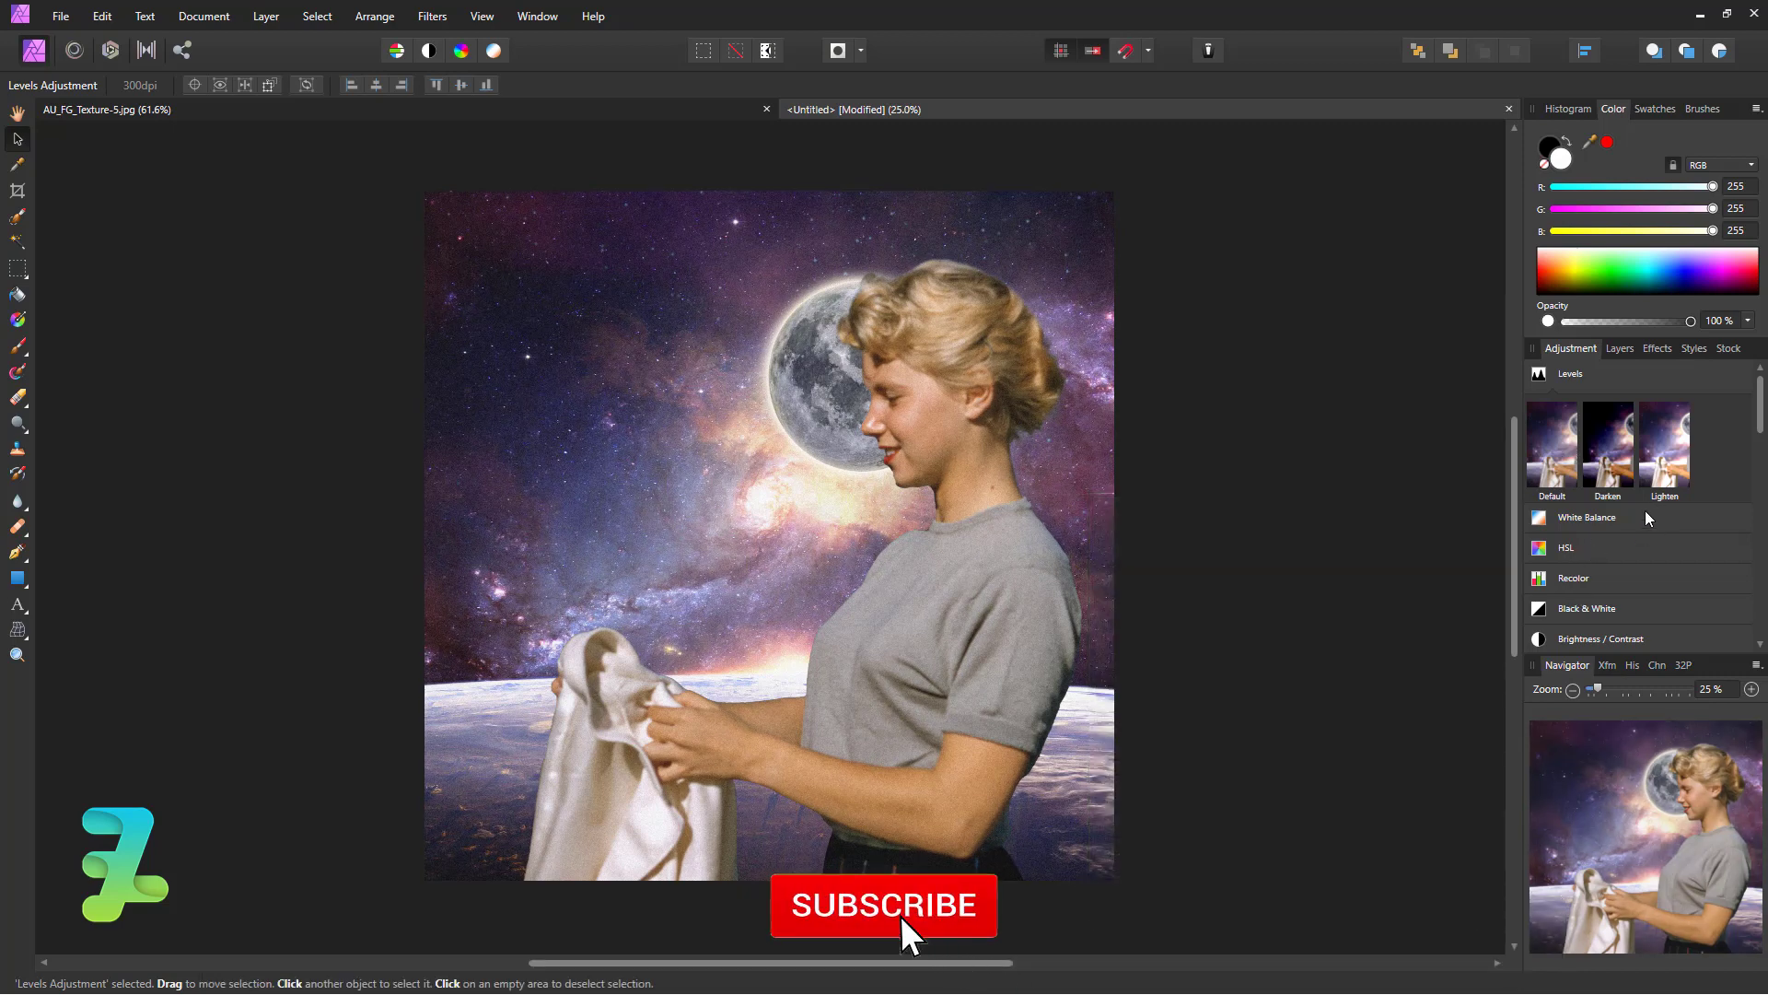
{"action": "scroll", "coordinate": [1638, 510], "scroll_direction": "down", "scroll_amount": 1}
{"action": "scroll", "coordinate": [1638, 509], "scroll_direction": "down", "scroll_amount": 1}
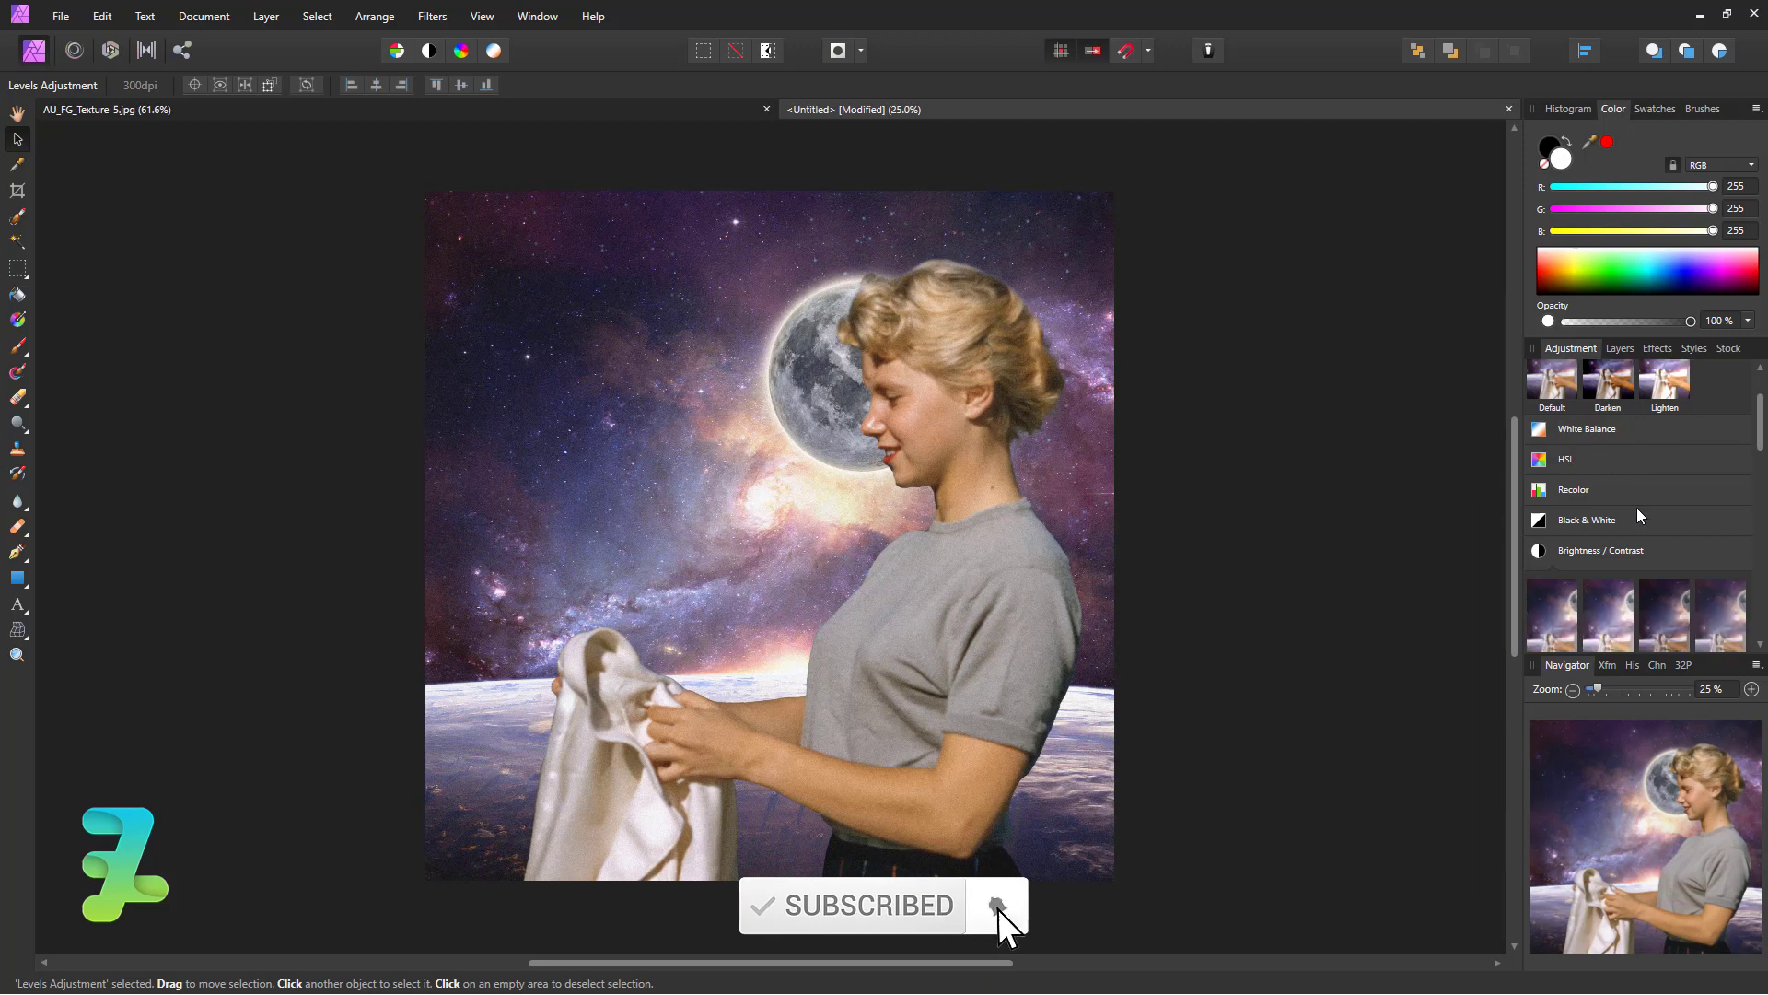
{"action": "scroll", "coordinate": [1638, 510], "scroll_direction": "down", "scroll_amount": 1}
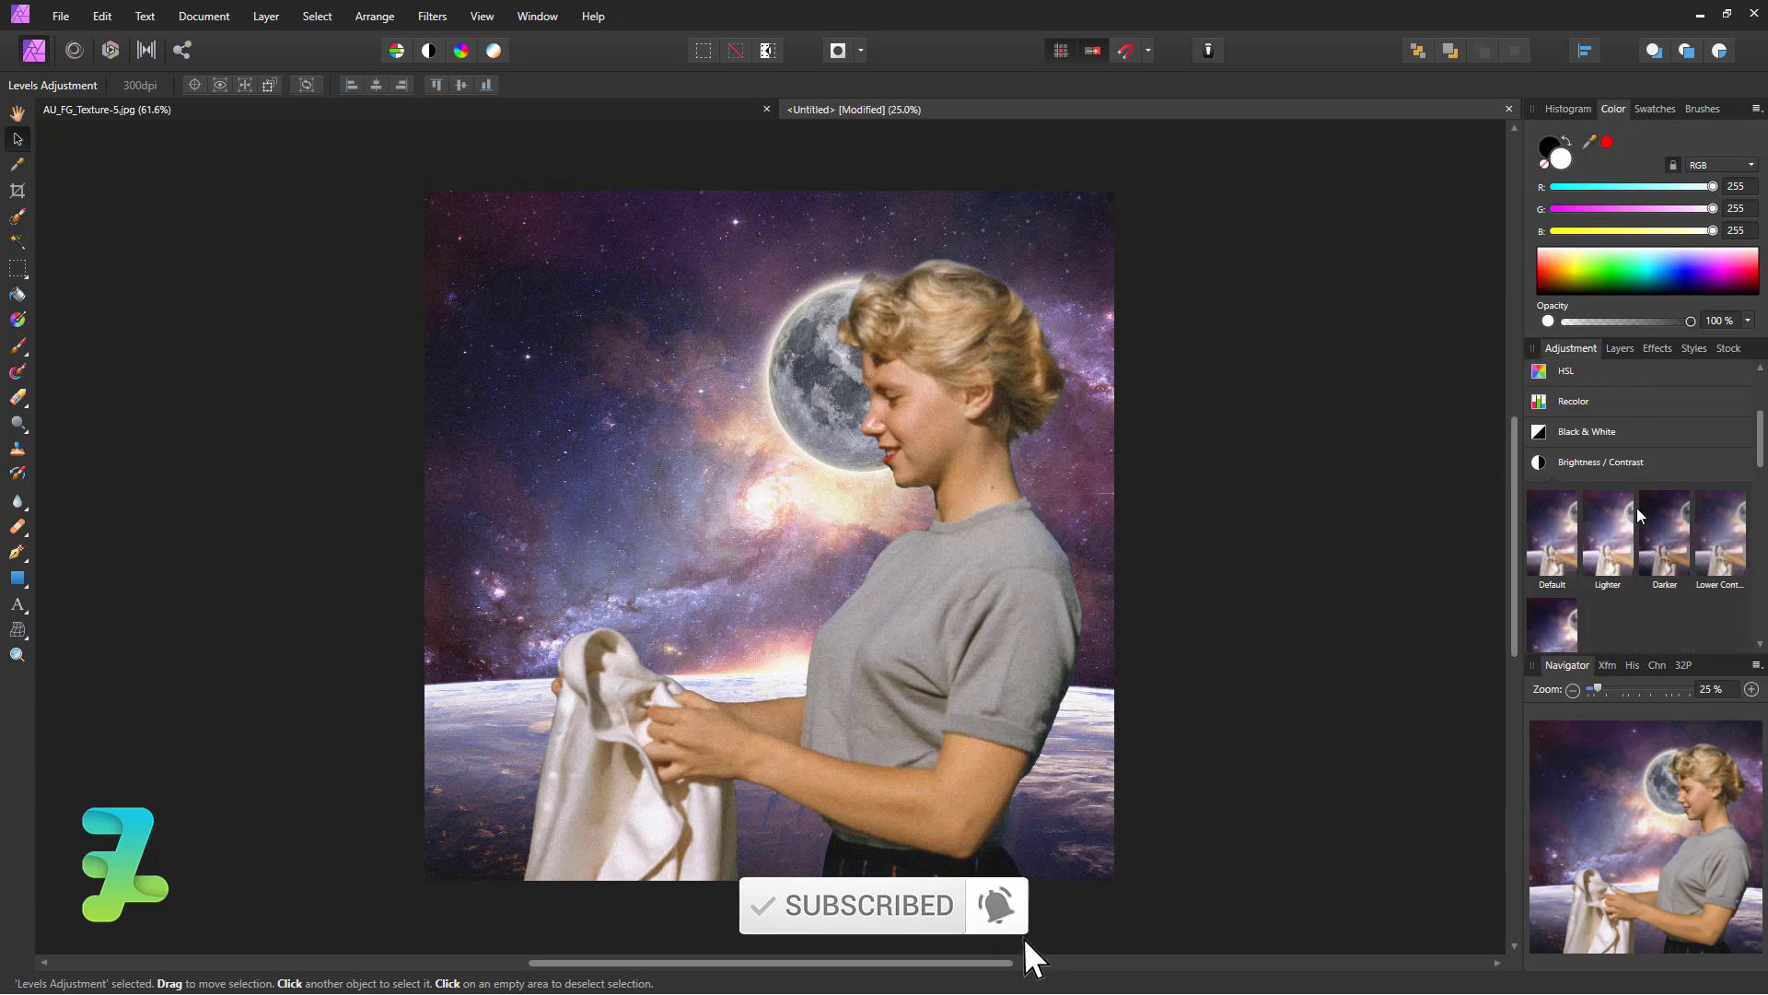
{"action": "scroll", "coordinate": [1637, 510], "scroll_direction": "down", "scroll_amount": 1}
{"action": "scroll", "coordinate": [1634, 512], "scroll_direction": "down", "scroll_amount": 1}
{"action": "scroll", "coordinate": [1634, 513], "scroll_direction": "down", "scroll_amount": 1}
{"action": "scroll", "coordinate": [1634, 512], "scroll_direction": "down", "scroll_amount": 1}
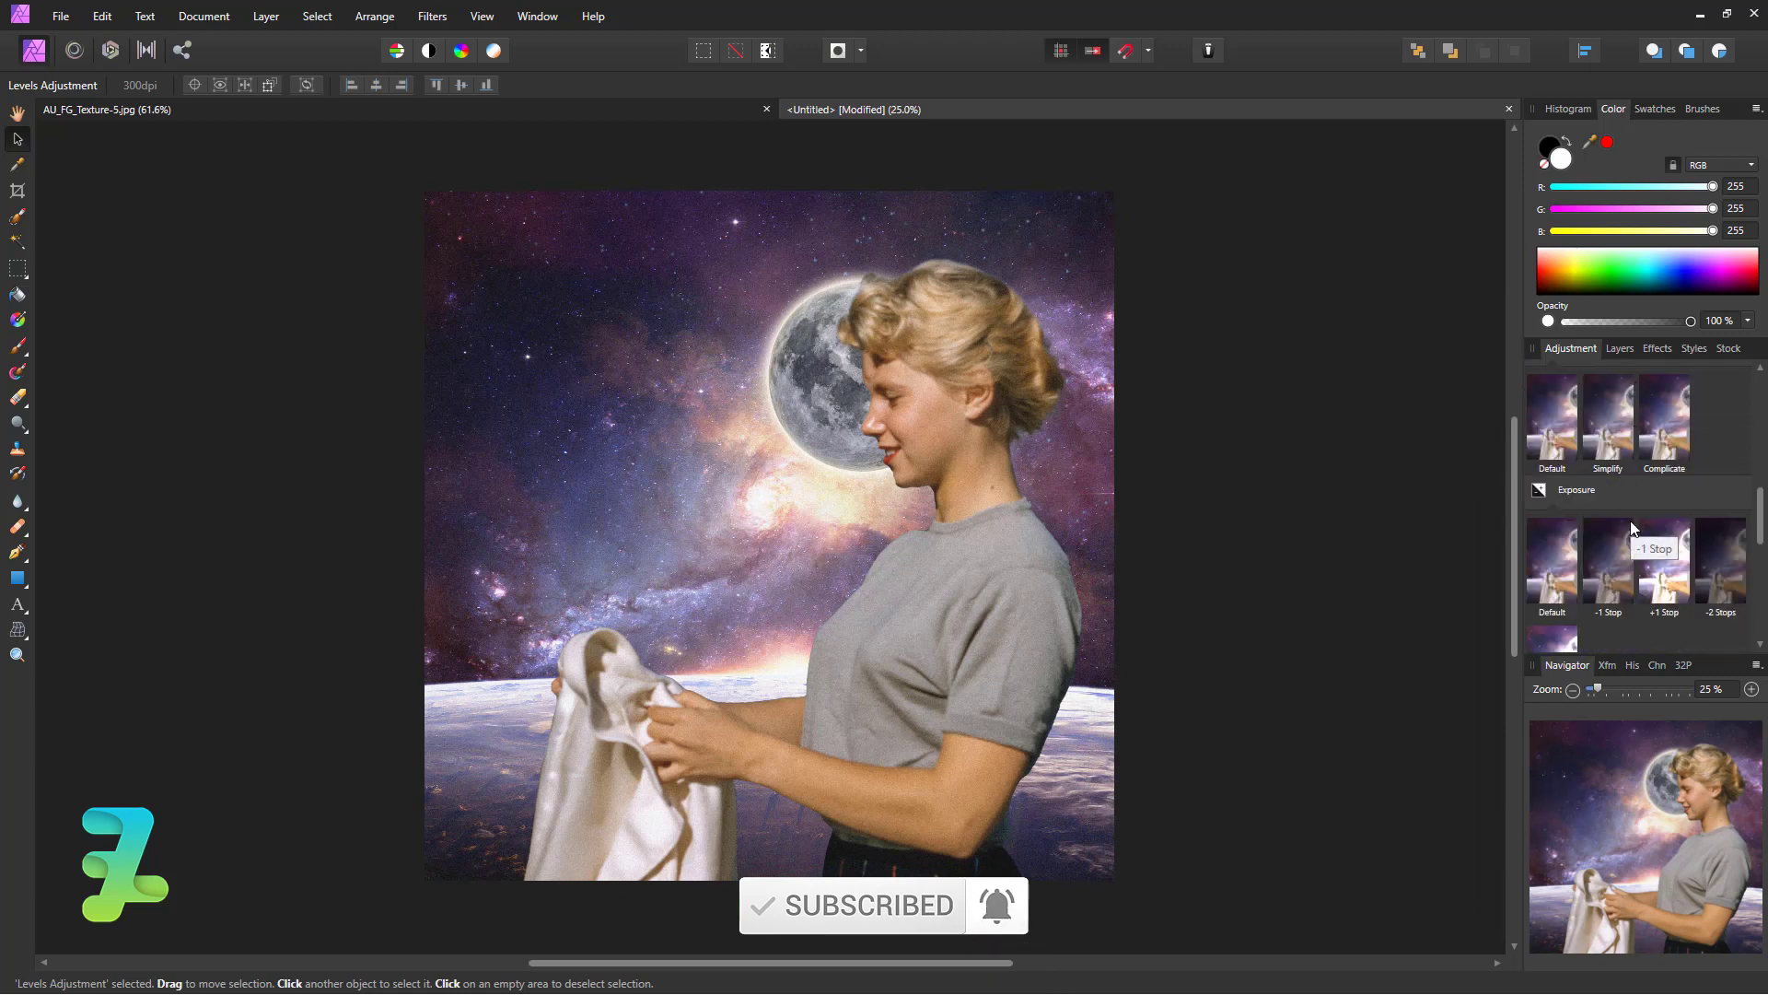
{"action": "scroll", "coordinate": [1630, 521], "scroll_direction": "down", "scroll_amount": 2}
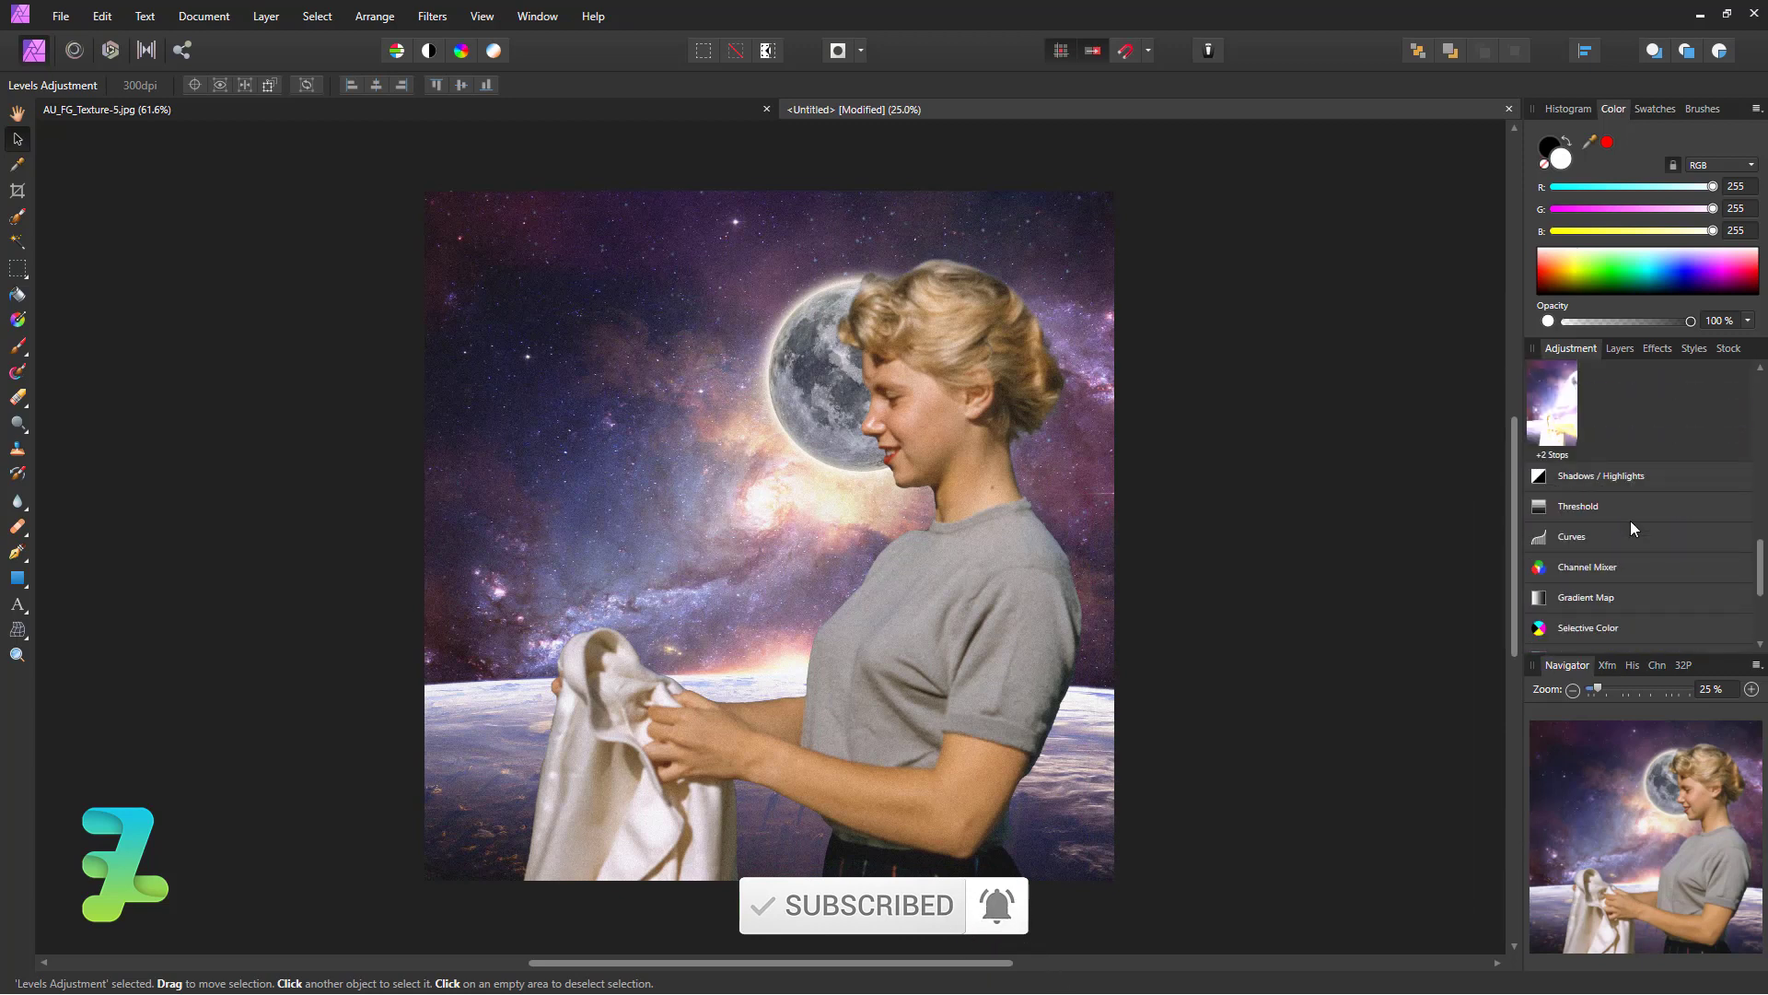
{"action": "scroll", "coordinate": [1630, 521], "scroll_direction": "down", "scroll_amount": 1}
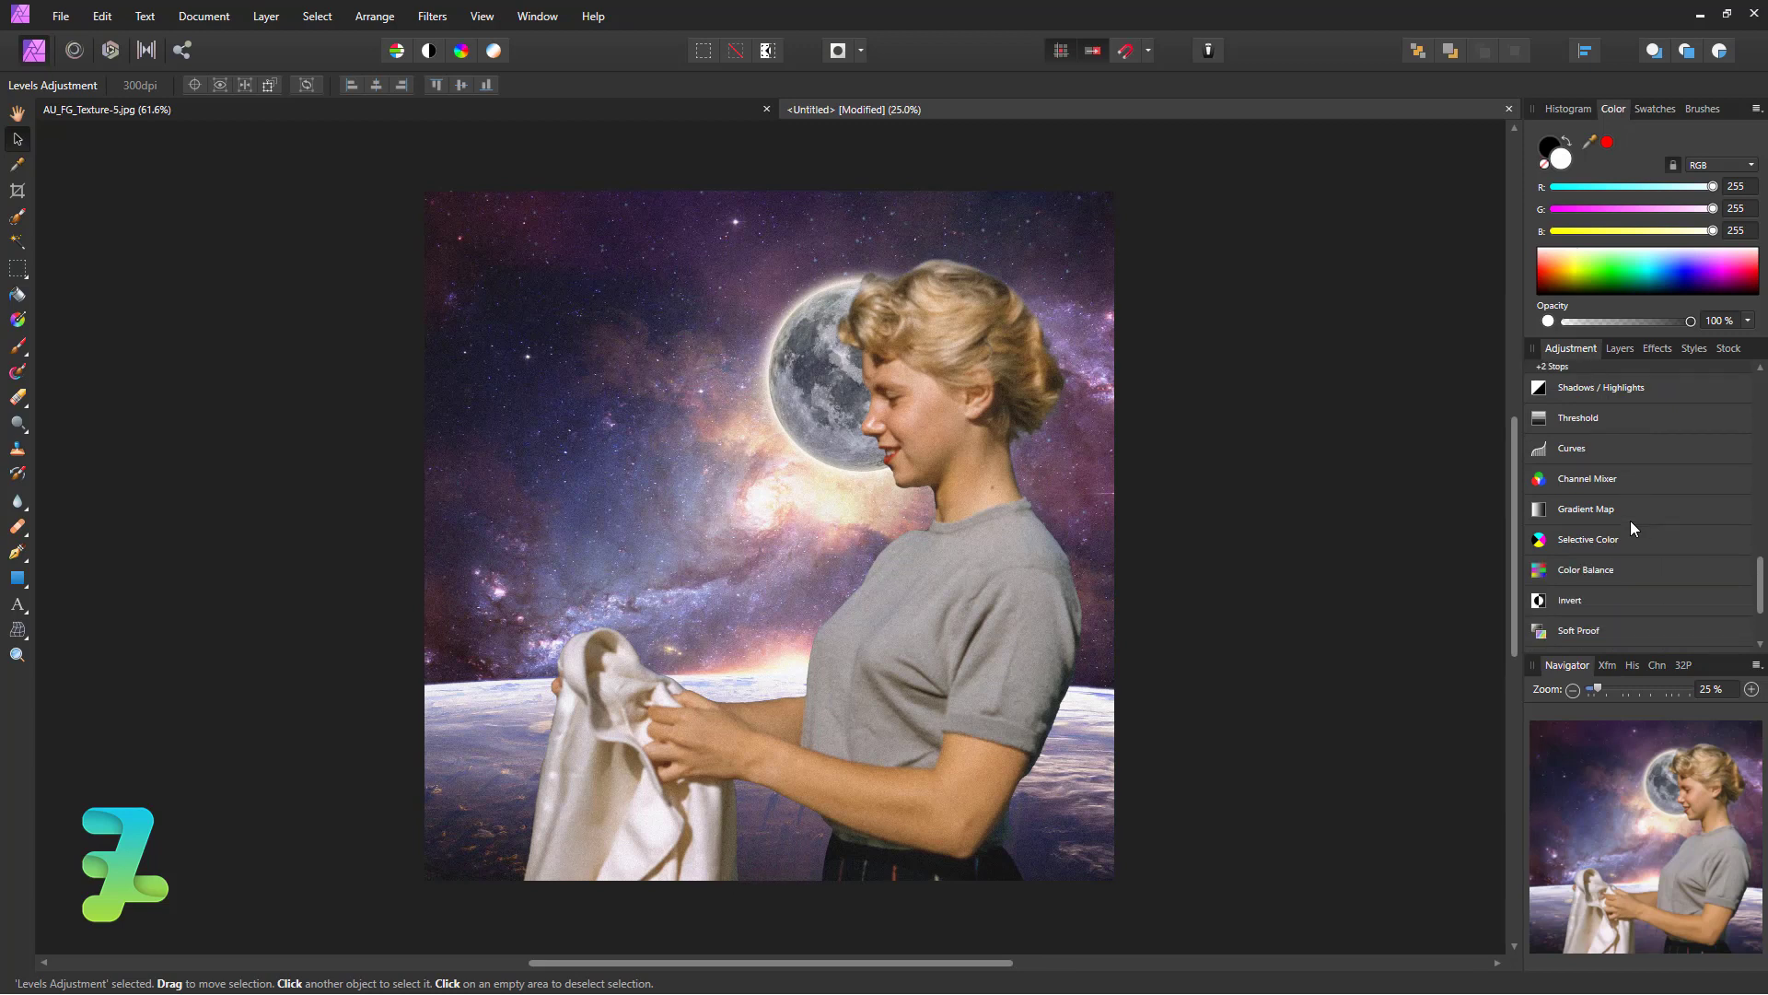
{"action": "scroll", "coordinate": [1630, 527], "scroll_direction": "down", "scroll_amount": 1}
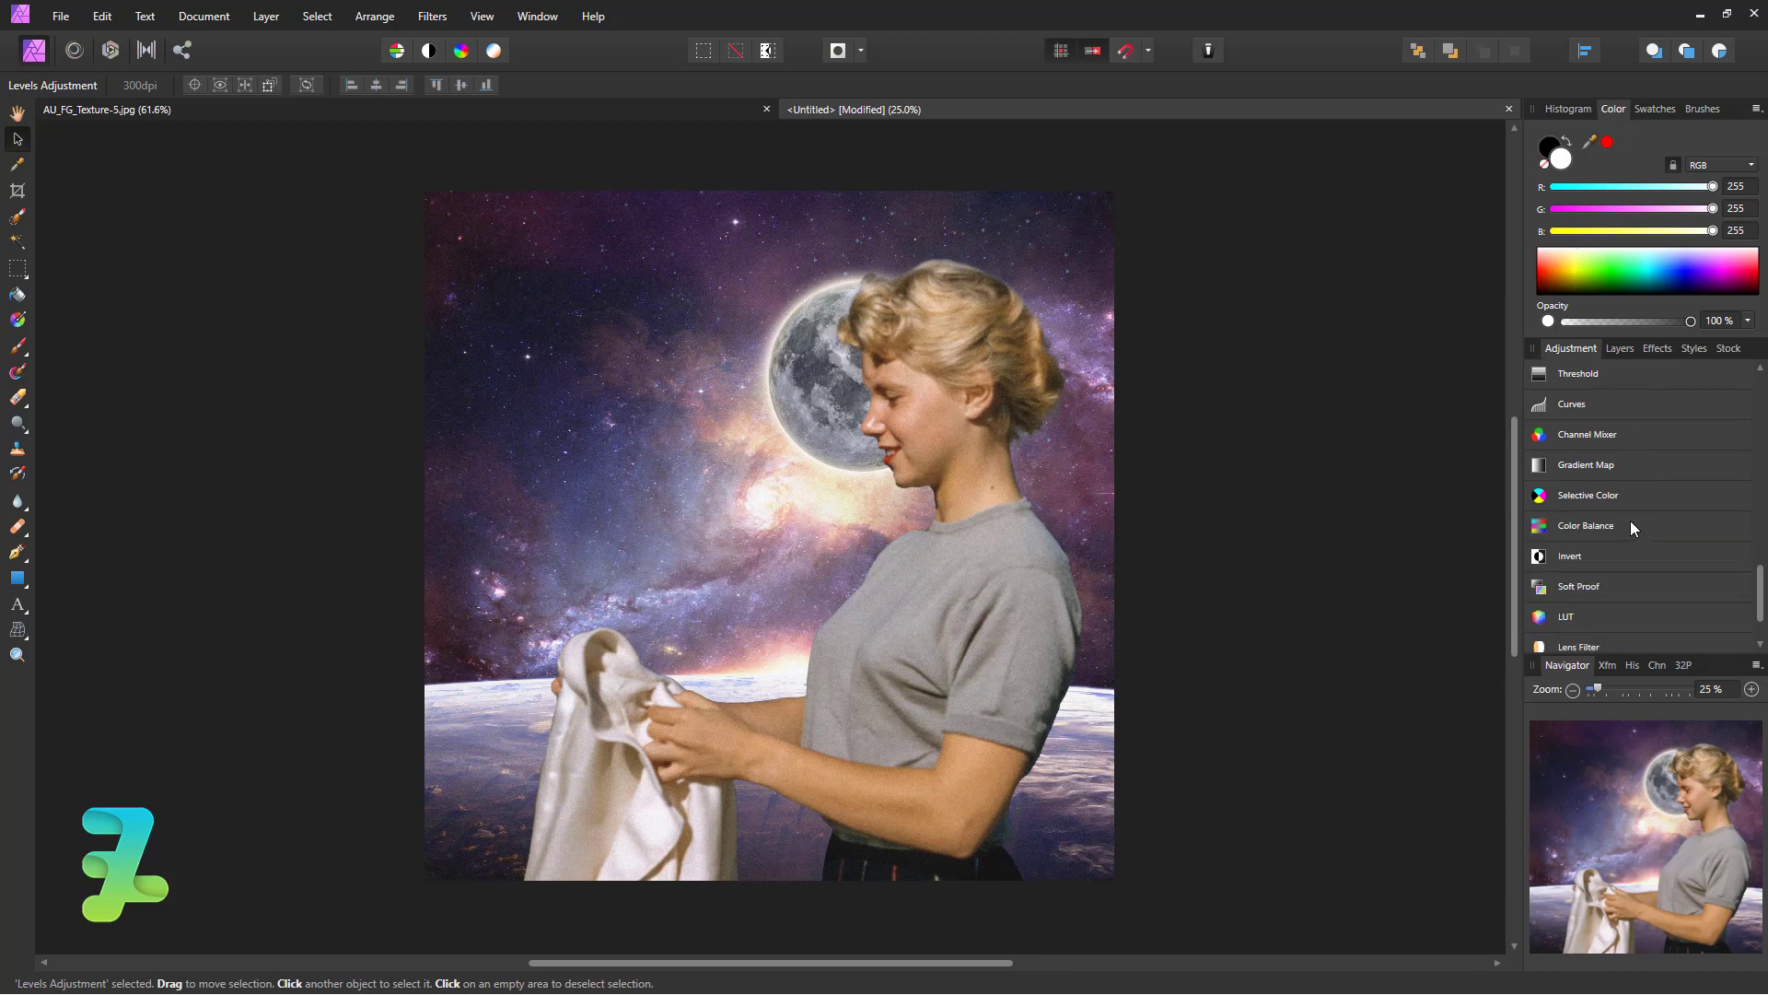
Add a Soft Proof adjustment using the Japan Web Coated (Ad) proof profile
{"action": "left_click", "coordinate": [1579, 588]}
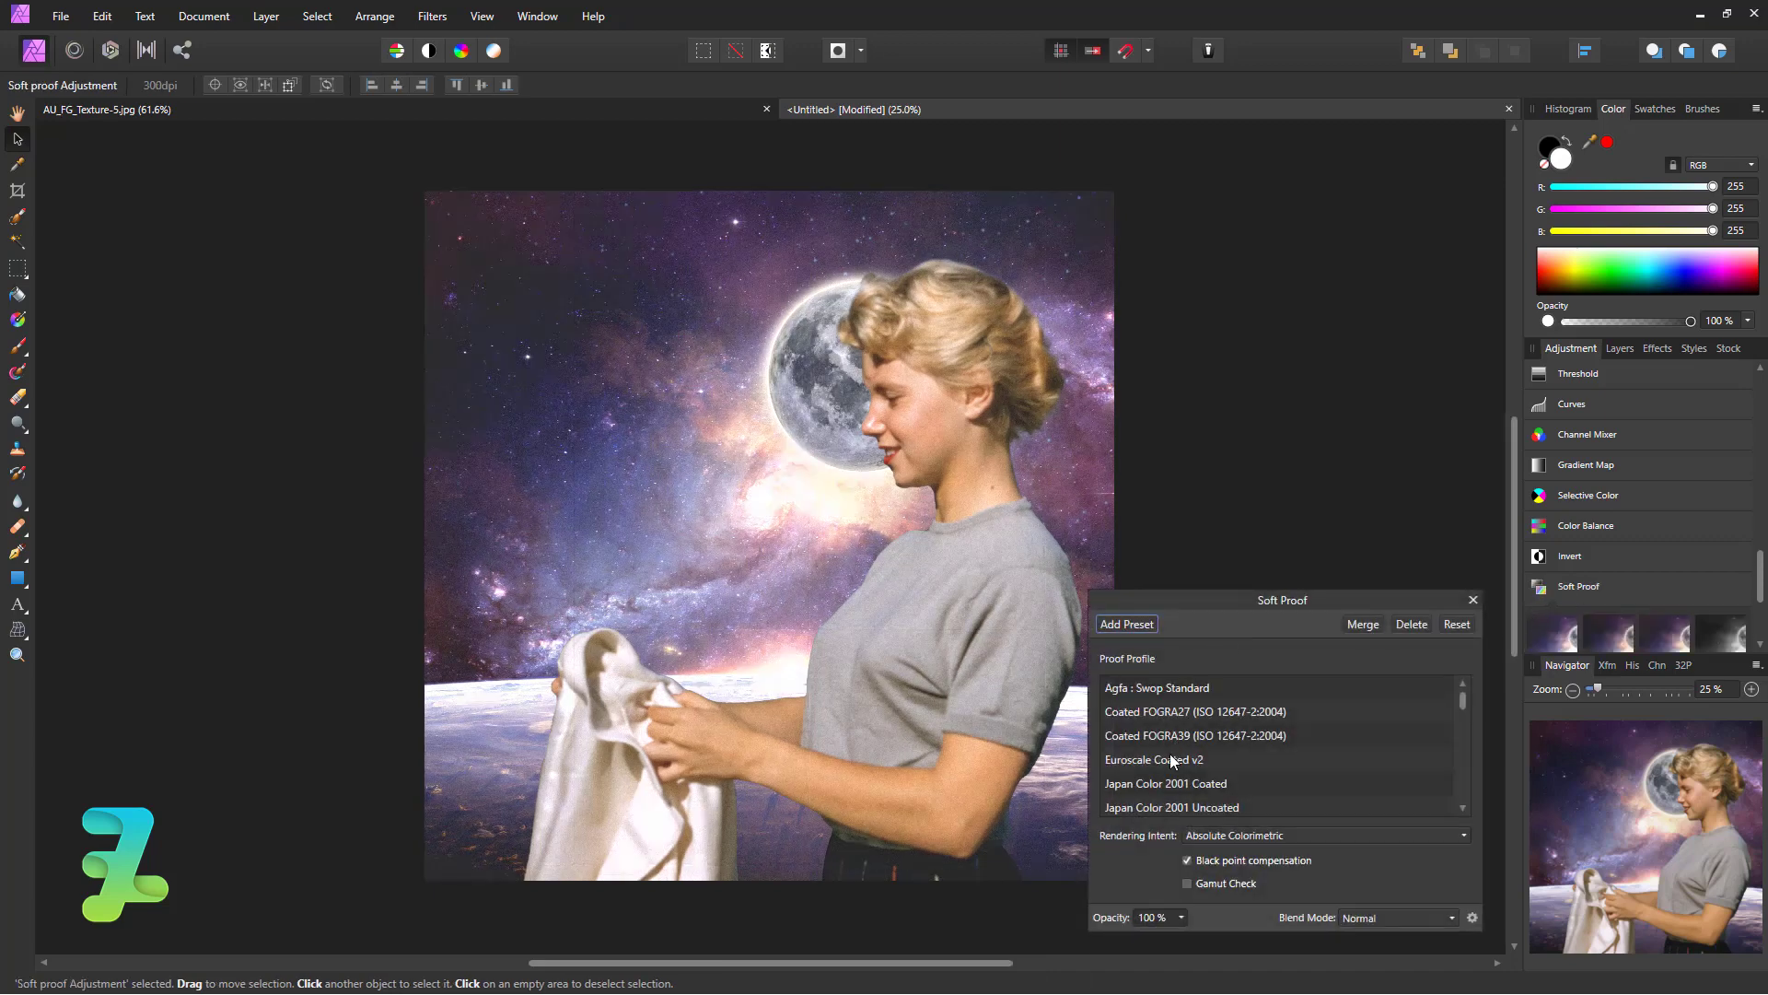
{"action": "left_click", "coordinate": [1174, 760]}
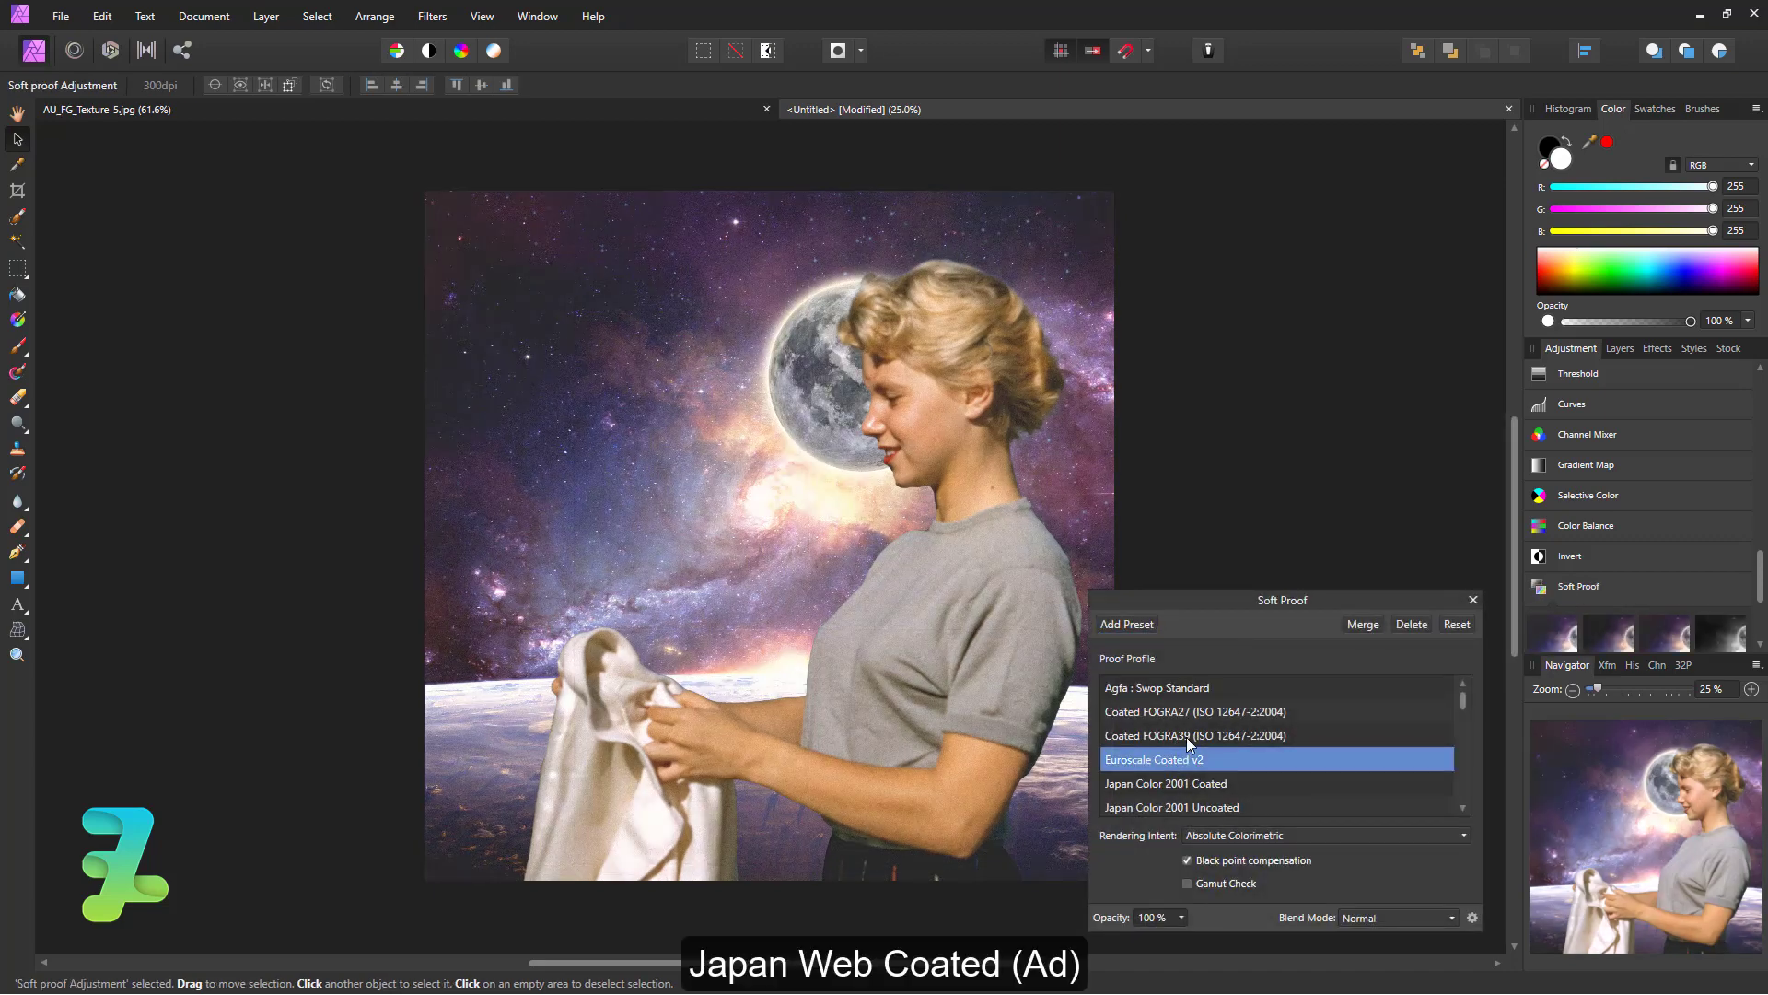
{"action": "scroll", "coordinate": [1194, 778], "scroll_direction": "down", "scroll_amount": 1}
{"action": "left_click", "coordinate": [1195, 784]}
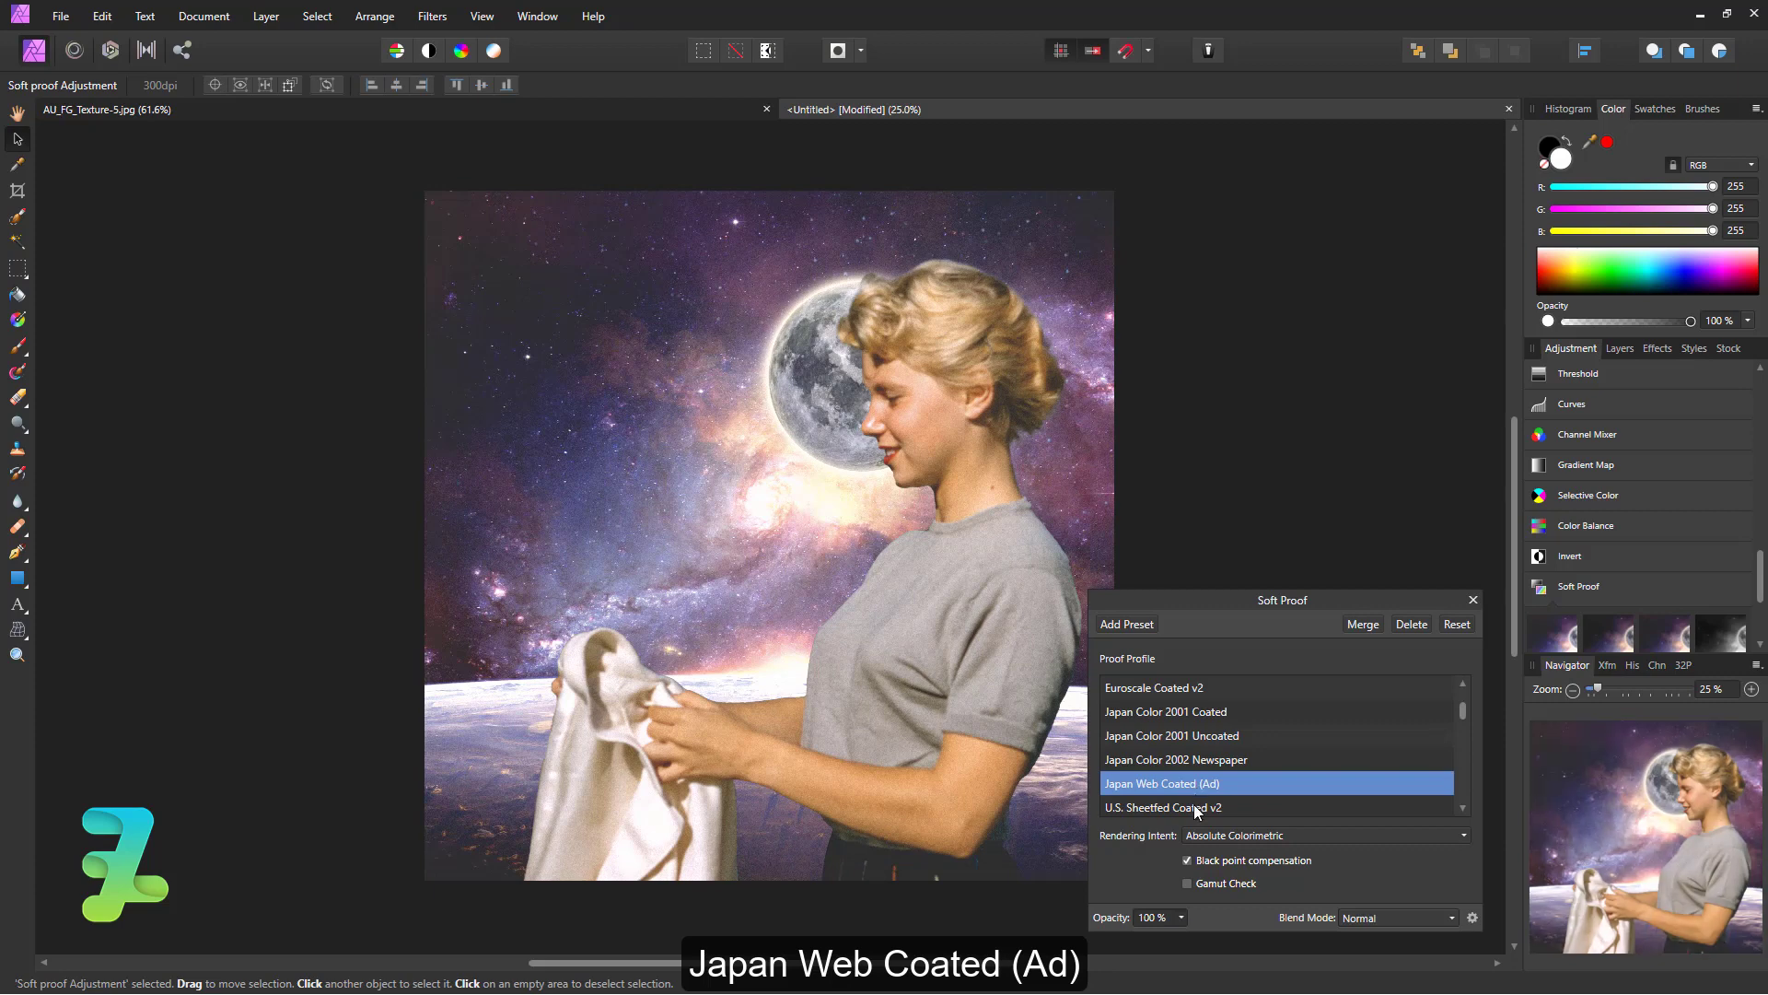
{"action": "left_click", "coordinate": [1473, 599]}
{"action": "scroll", "coordinate": [1588, 549], "scroll_direction": "down", "scroll_amount": 2}
{"action": "scroll", "coordinate": [1590, 543], "scroll_direction": "down", "scroll_amount": 2}
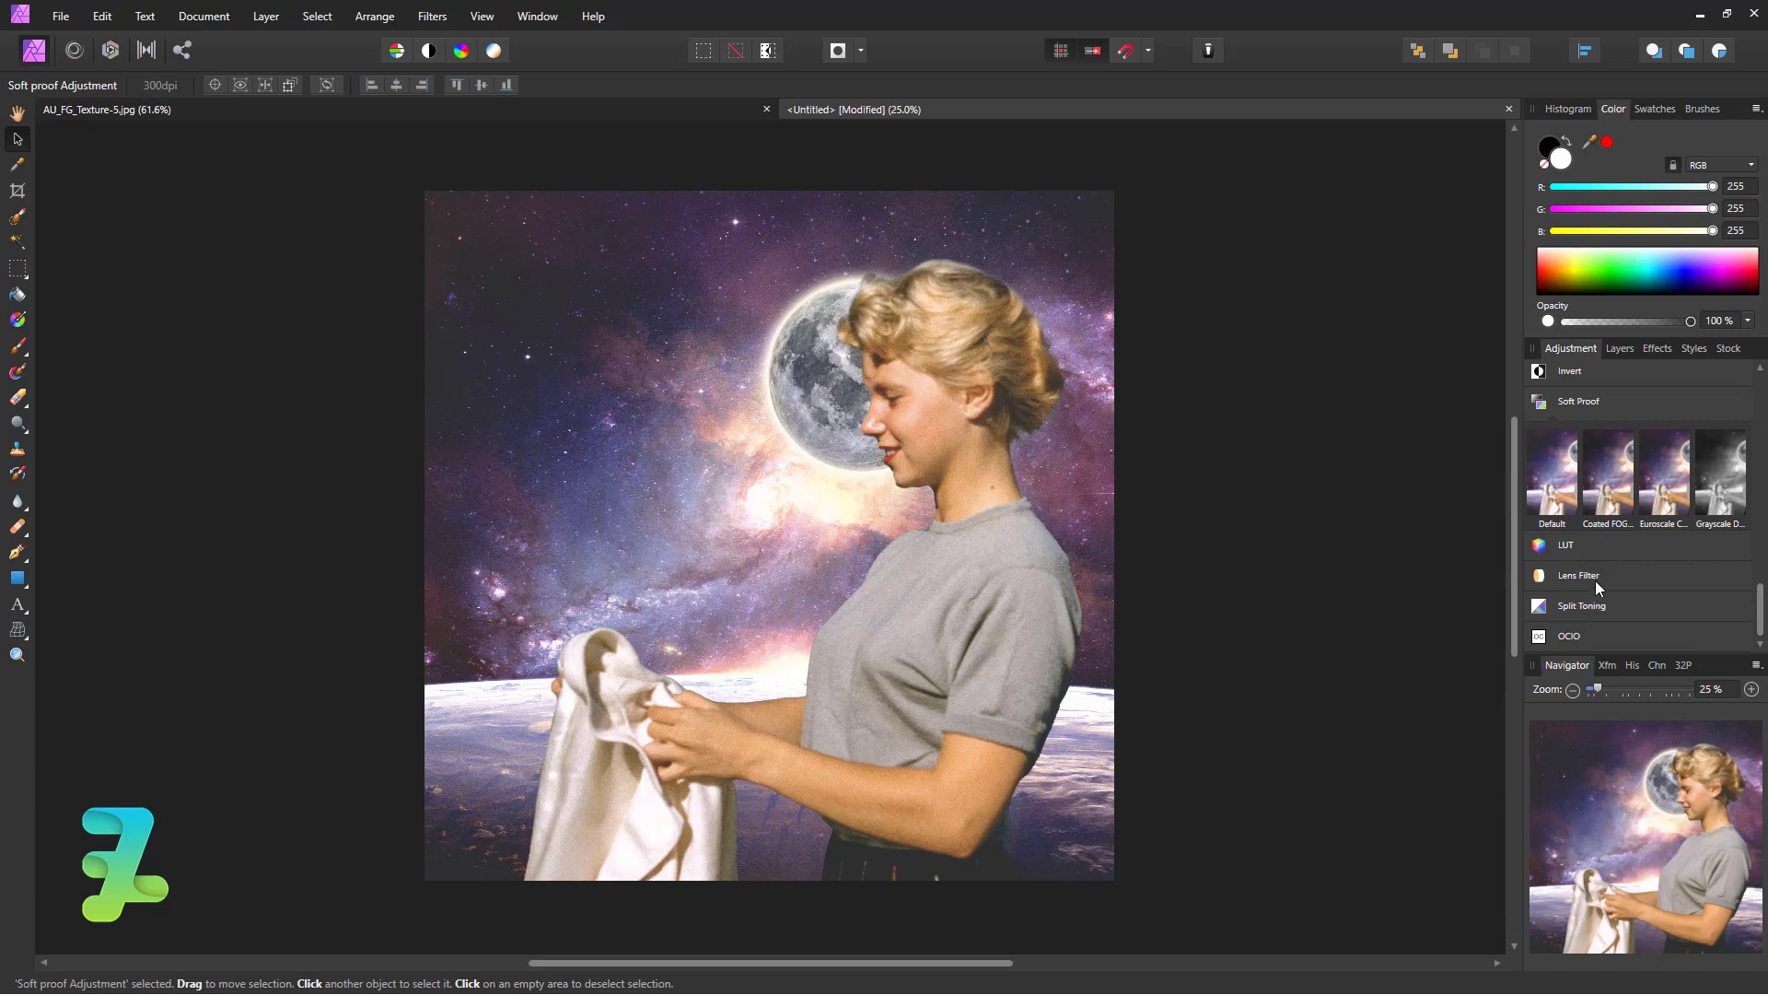
{"action": "scroll", "coordinate": [1595, 582], "scroll_direction": "up", "scroll_amount": 2}
{"action": "scroll", "coordinate": [1596, 584], "scroll_direction": "up", "scroll_amount": 2}
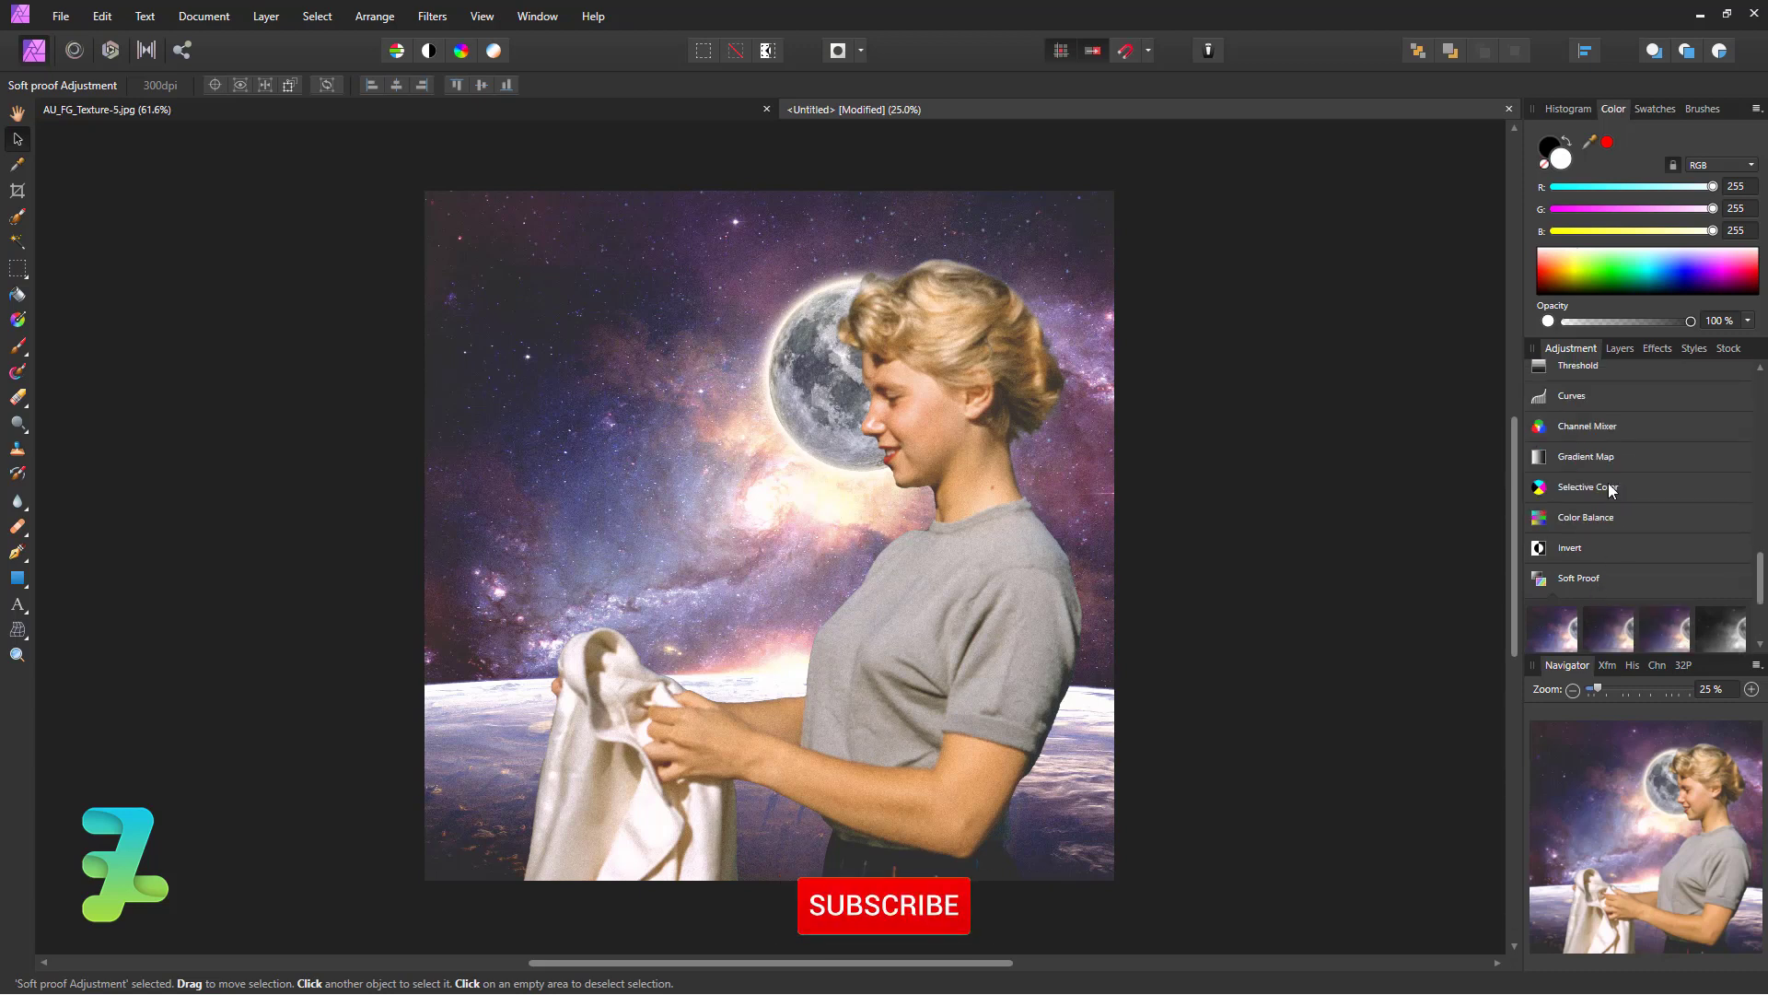
{"action": "scroll", "coordinate": [1610, 492], "scroll_direction": "up", "scroll_amount": 2}
{"action": "scroll", "coordinate": [1603, 577], "scroll_direction": "up", "scroll_amount": 3}
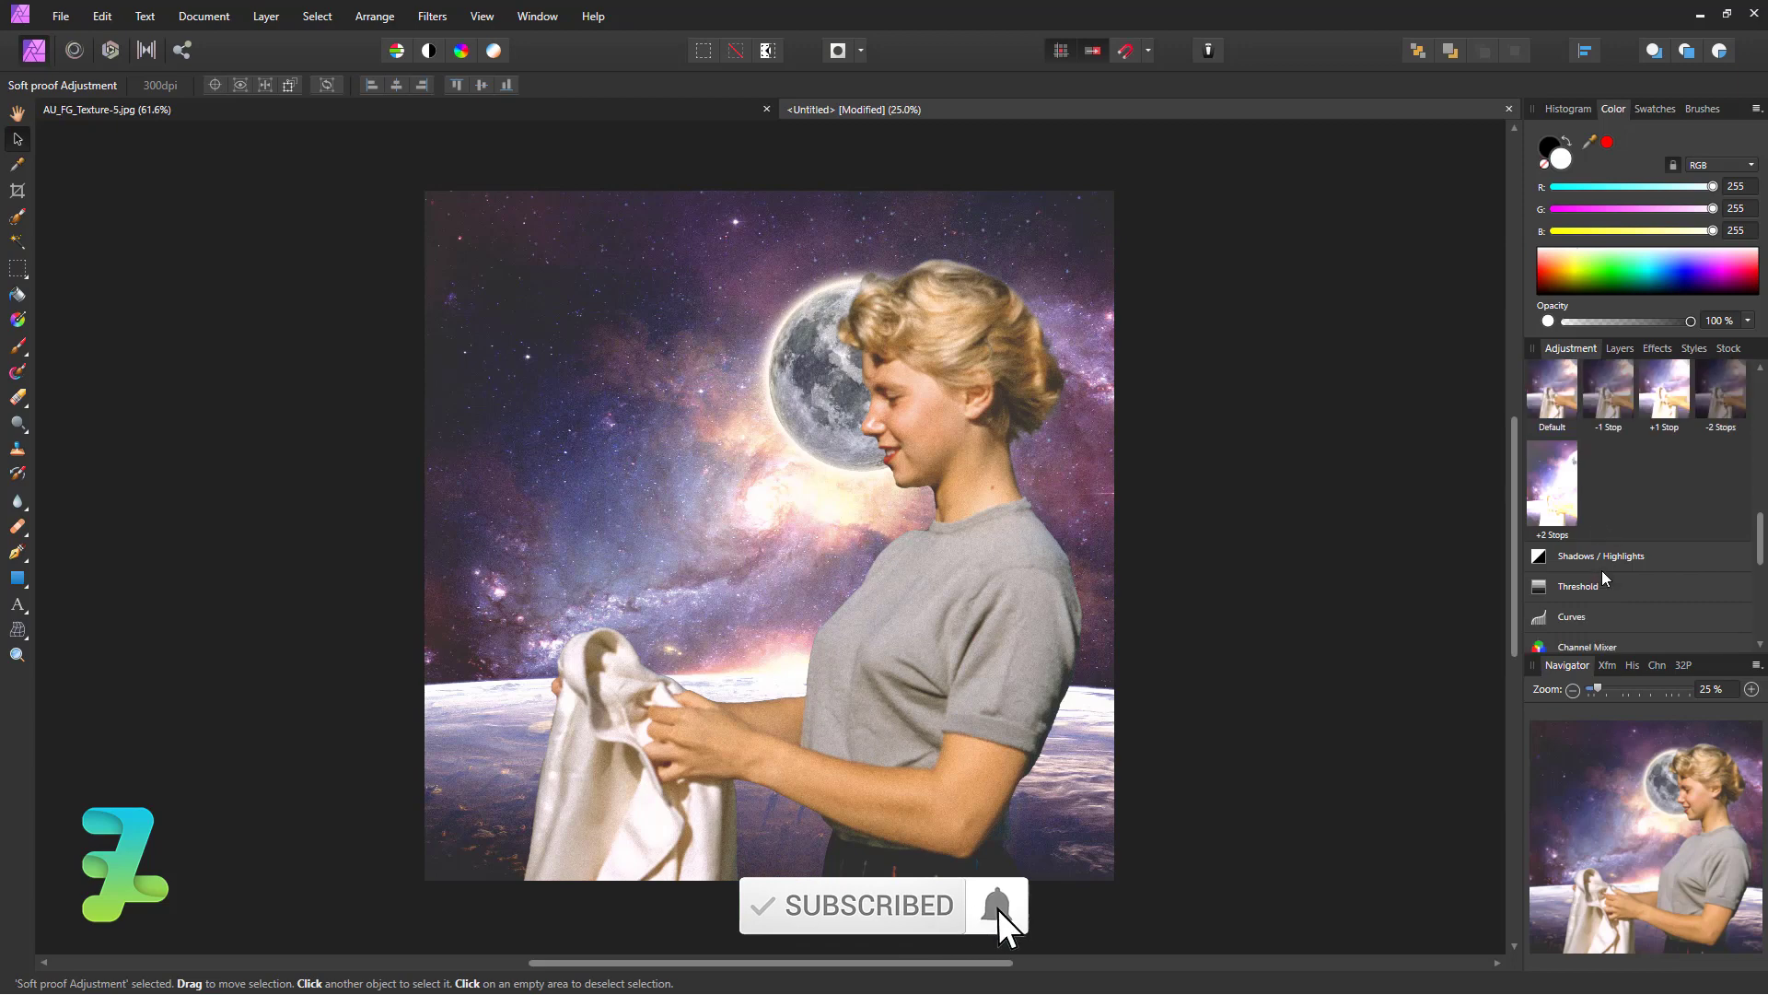
{"action": "scroll", "coordinate": [1602, 577], "scroll_direction": "up", "scroll_amount": 2}
{"action": "scroll", "coordinate": [1603, 576], "scroll_direction": "up", "scroll_amount": 2}
{"action": "scroll", "coordinate": [1602, 576], "scroll_direction": "up", "scroll_amount": 2}
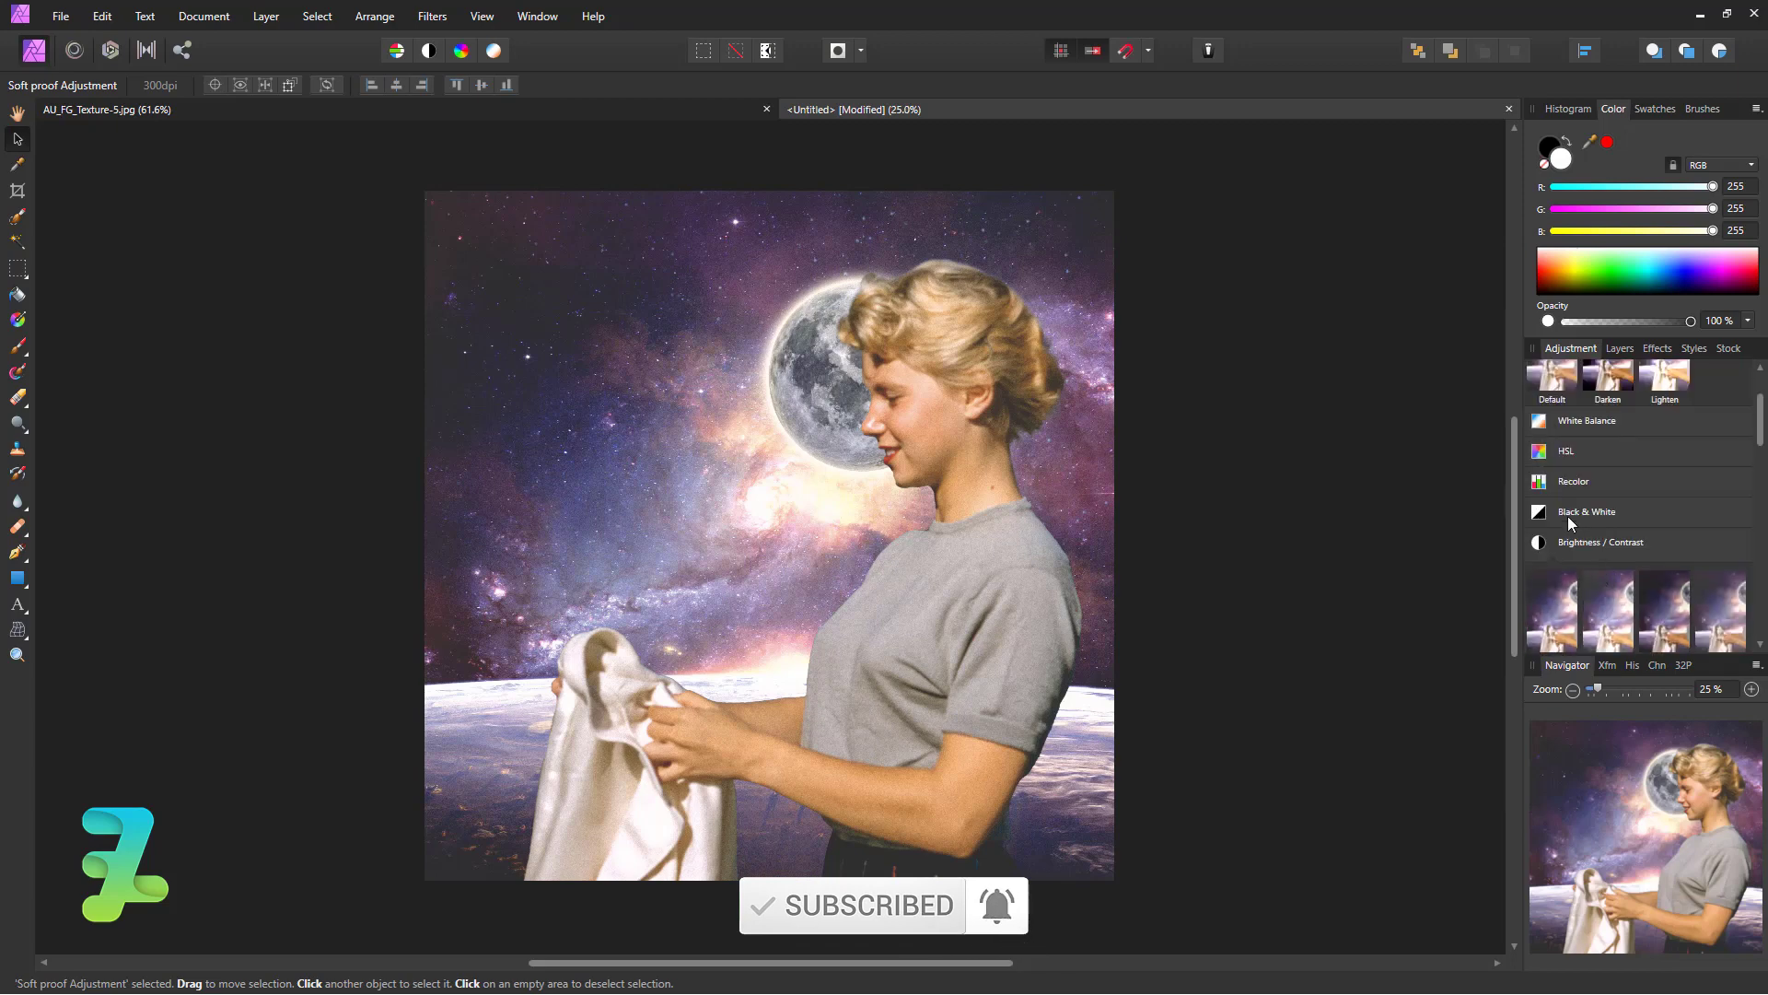
{"action": "scroll", "coordinate": [1571, 525], "scroll_direction": "up", "scroll_amount": 2}
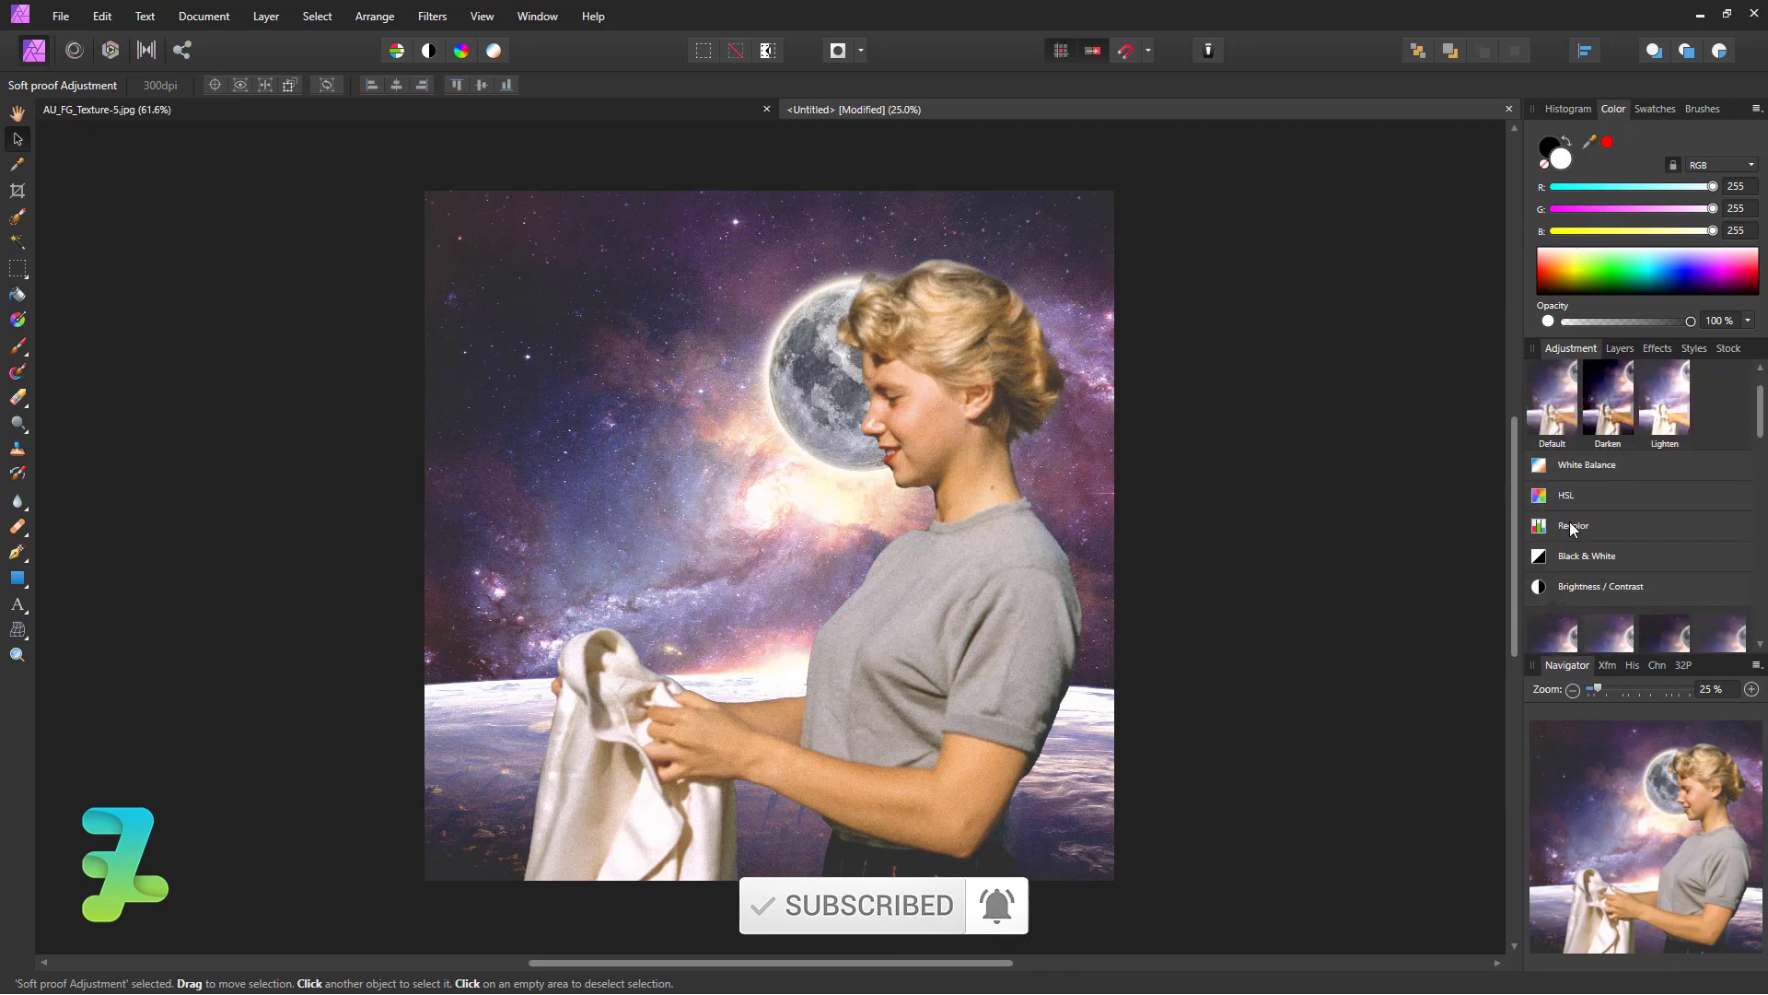
Try a red Recolor adjustment, then delete it from the layer stack
{"action": "left_click", "coordinate": [1573, 527]}
{"action": "left_click", "coordinate": [1476, 709]}
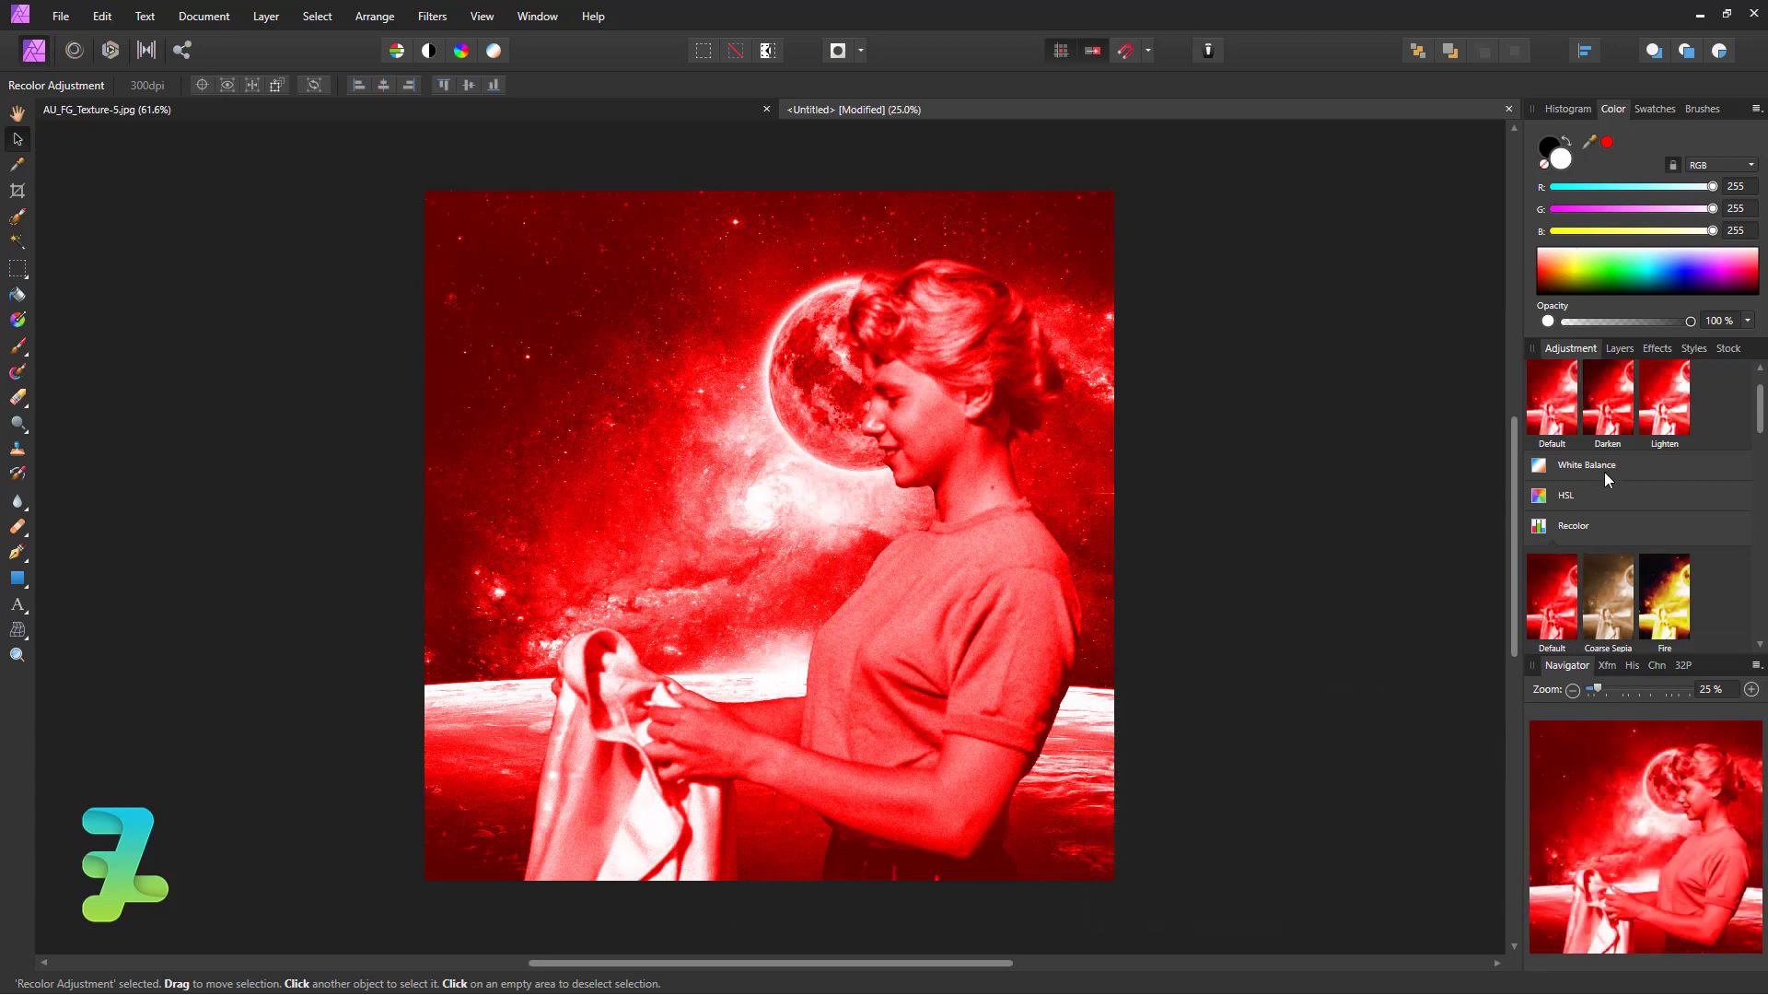
{"action": "left_click", "coordinate": [1619, 349]}
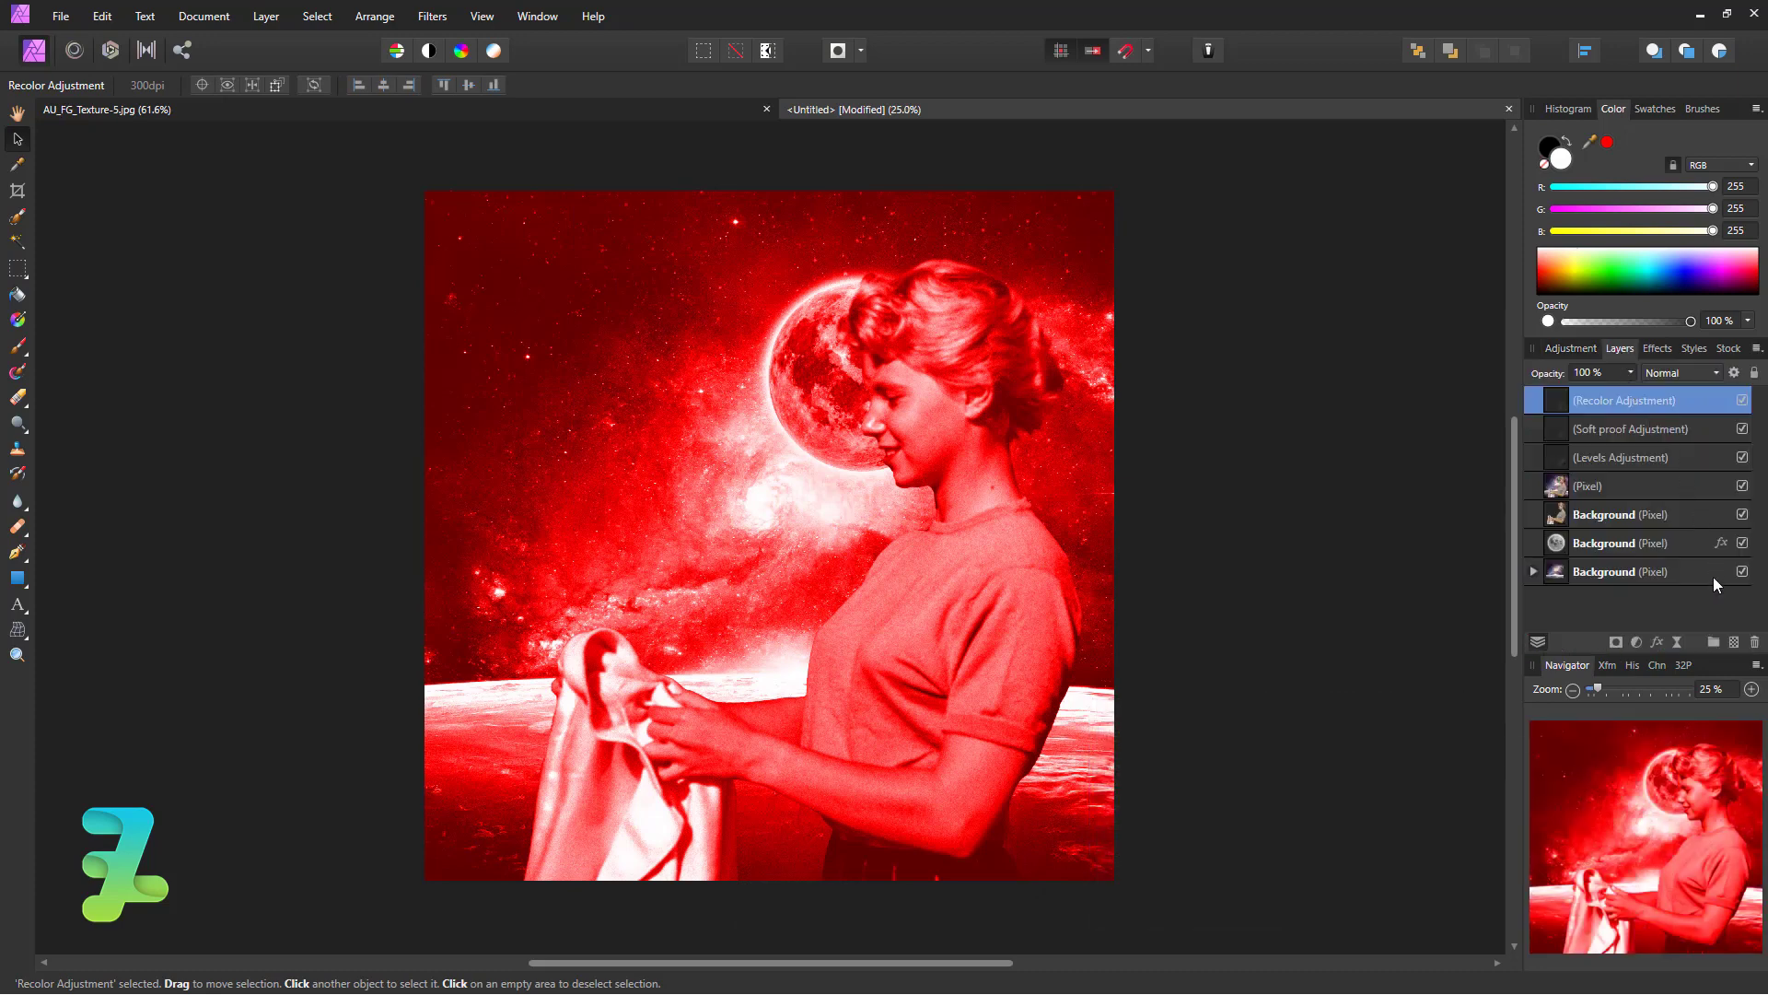
{"action": "left_click", "coordinate": [1756, 642]}
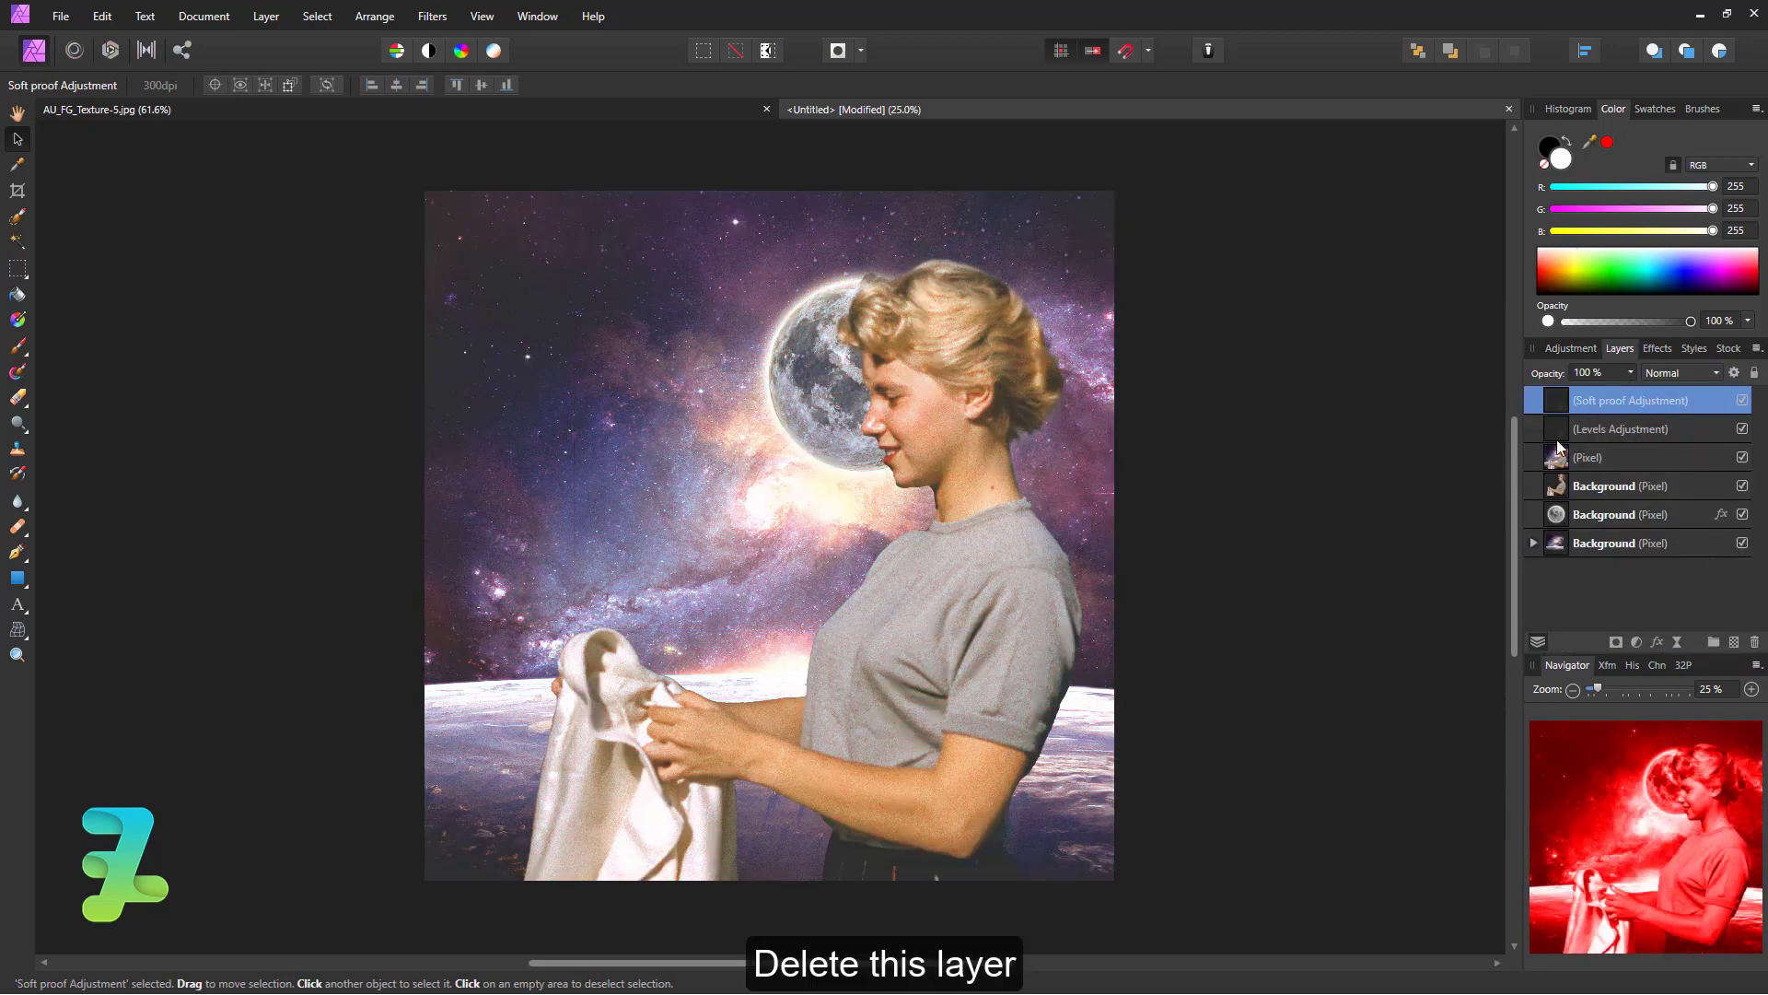
Nest the Levels and Soft Proof adjustments inside the top Pixel layer
{"action": "left_click", "coordinate": [1636, 427], "text": "shift"}
{"action": "left_click_drag", "start_coordinate": [1689, 429], "coordinate": [1688, 455]}
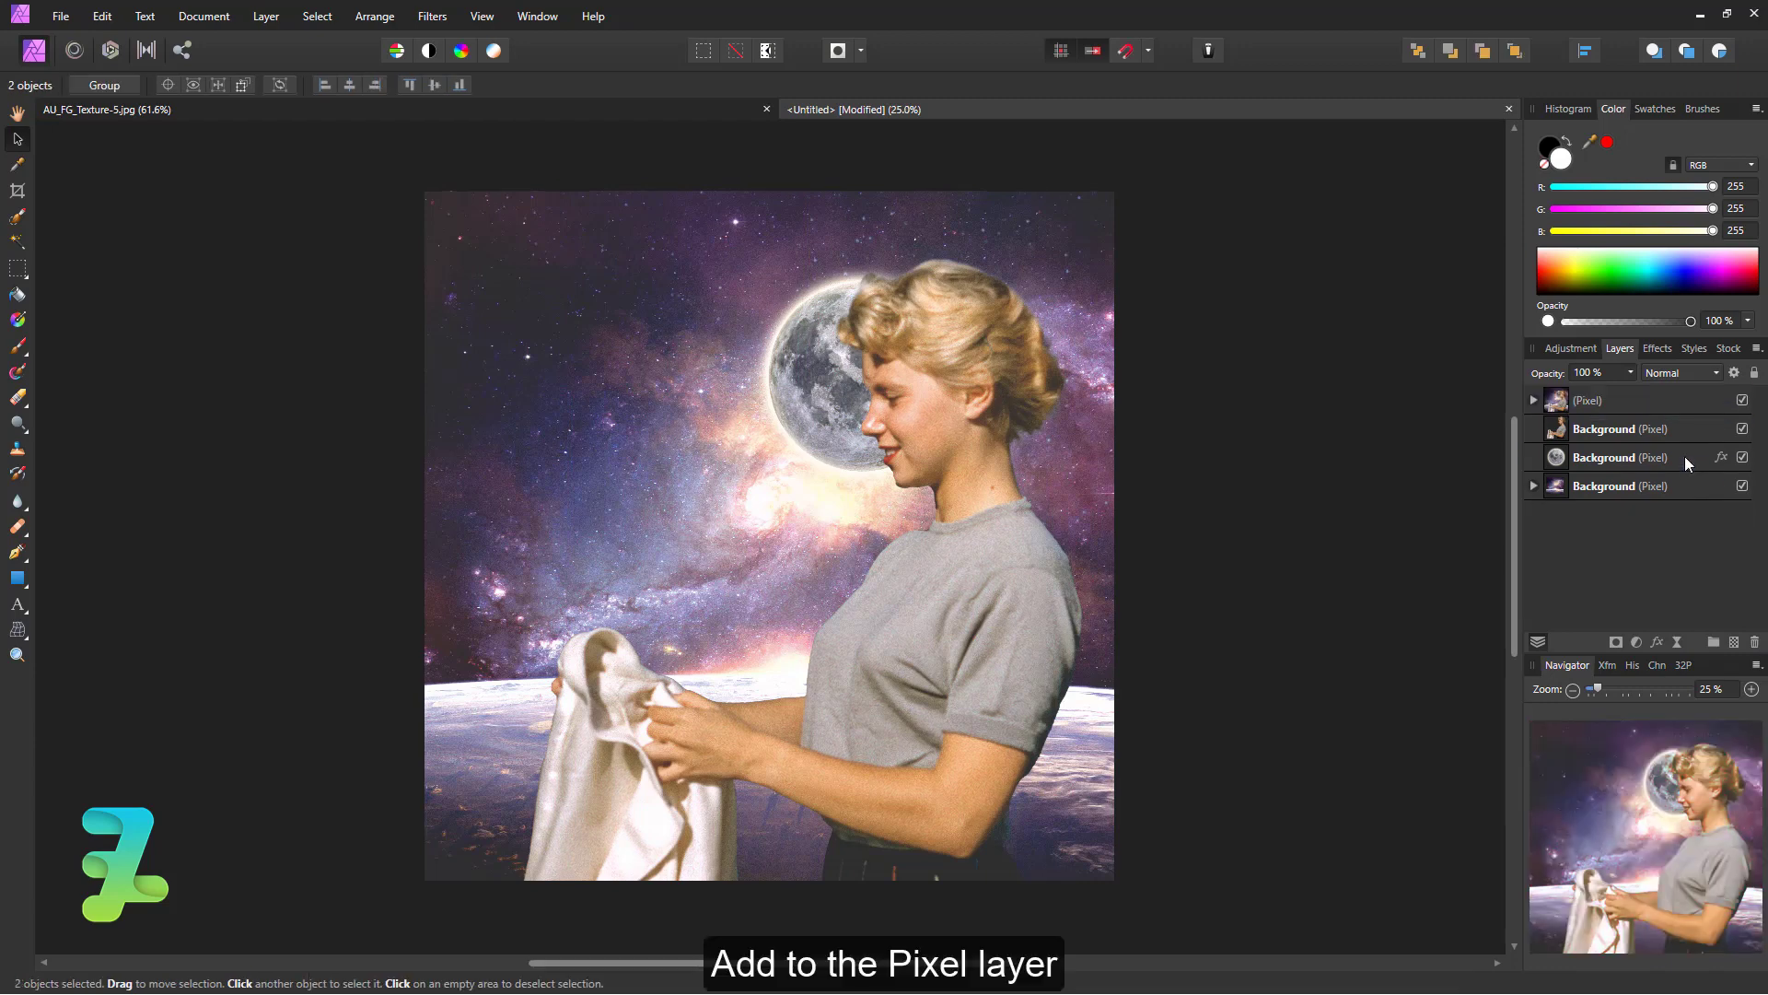
{"action": "left_click", "coordinate": [542, 108]}
Drag the AU_FG_Texture-5 light-leak texture into the collage and close its document
{"action": "left_click_drag", "start_coordinate": [577, 110], "coordinate": [584, 479]}
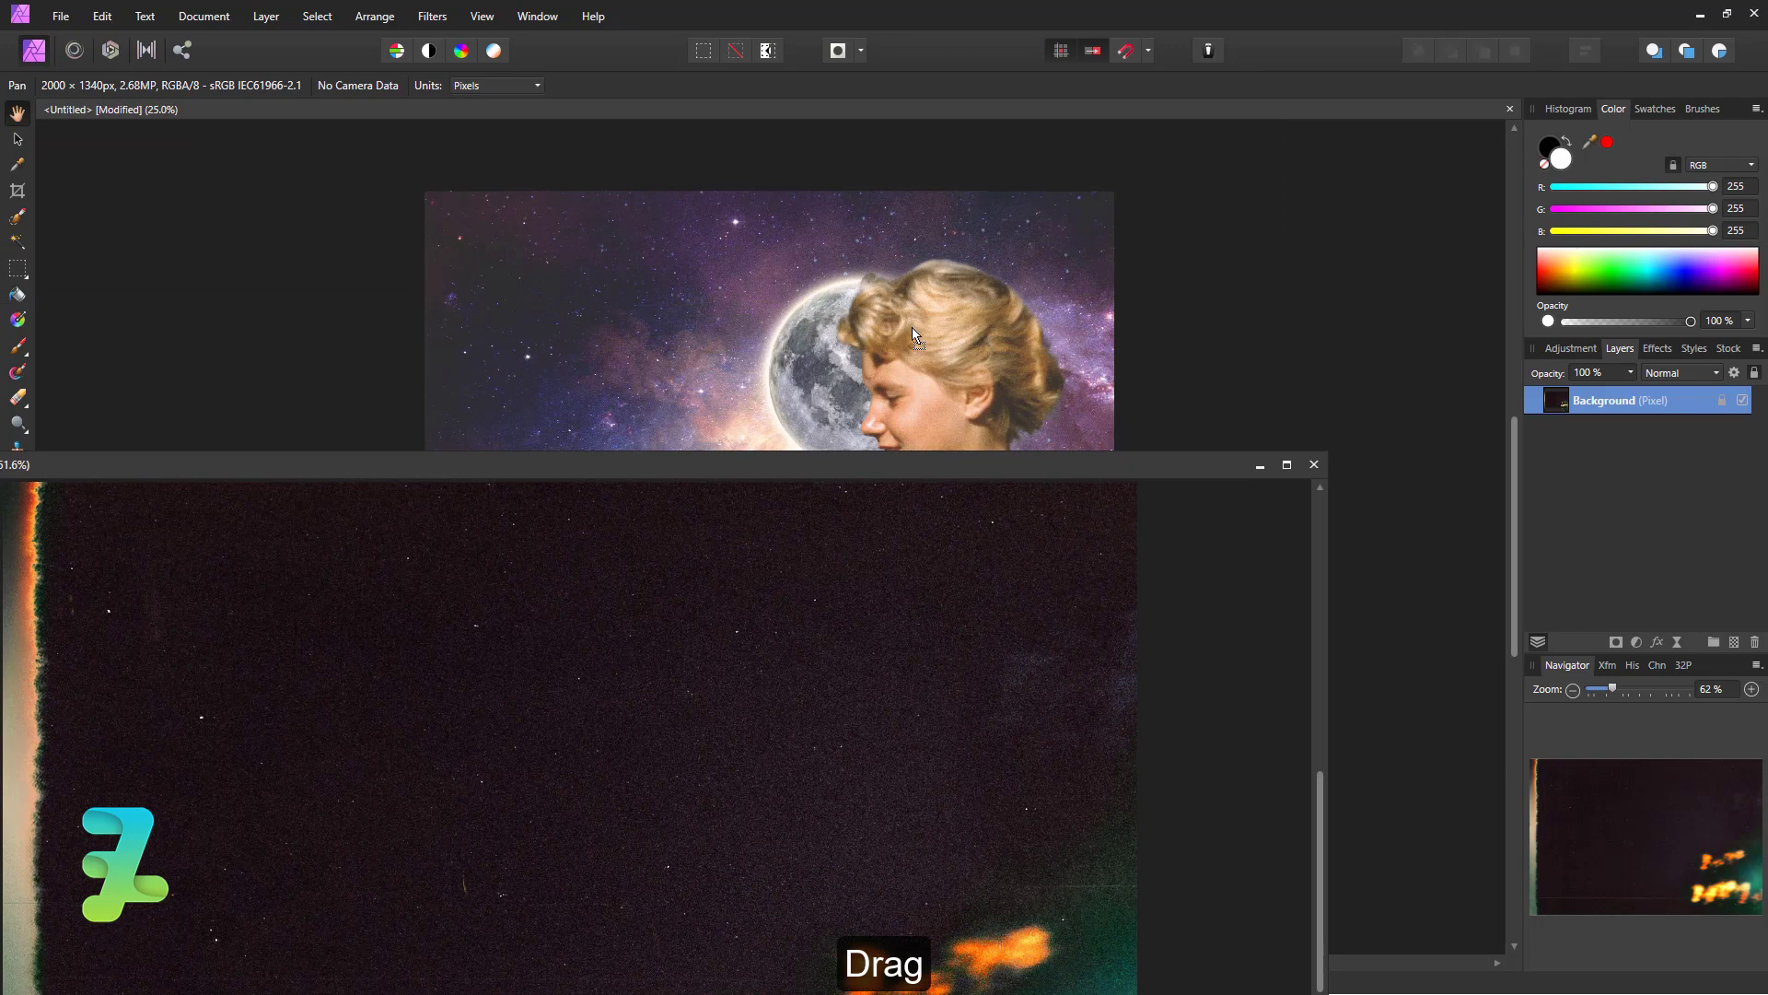
{"action": "left_click_drag", "start_coordinate": [914, 328], "coordinate": [912, 328]}
{"action": "left_click", "coordinate": [1314, 465]}
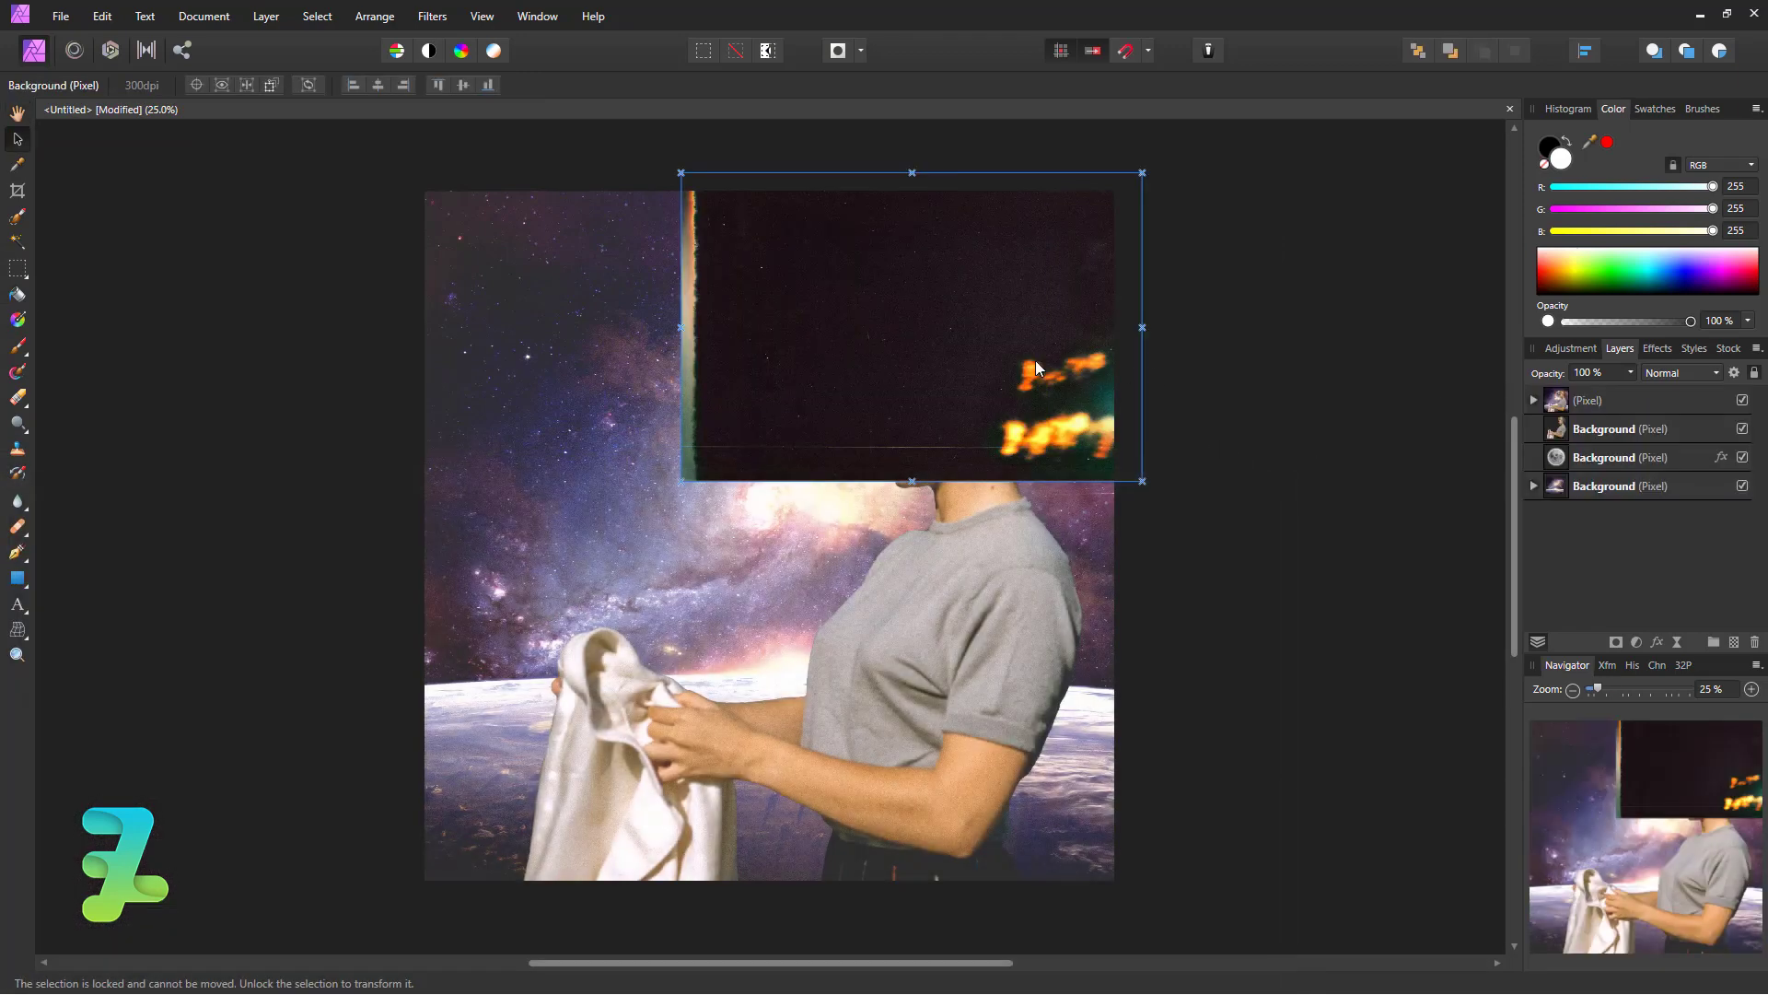
Move the texture layer out of the Pixel layer to the top of the stack
{"action": "left_click", "coordinate": [682, 480]}
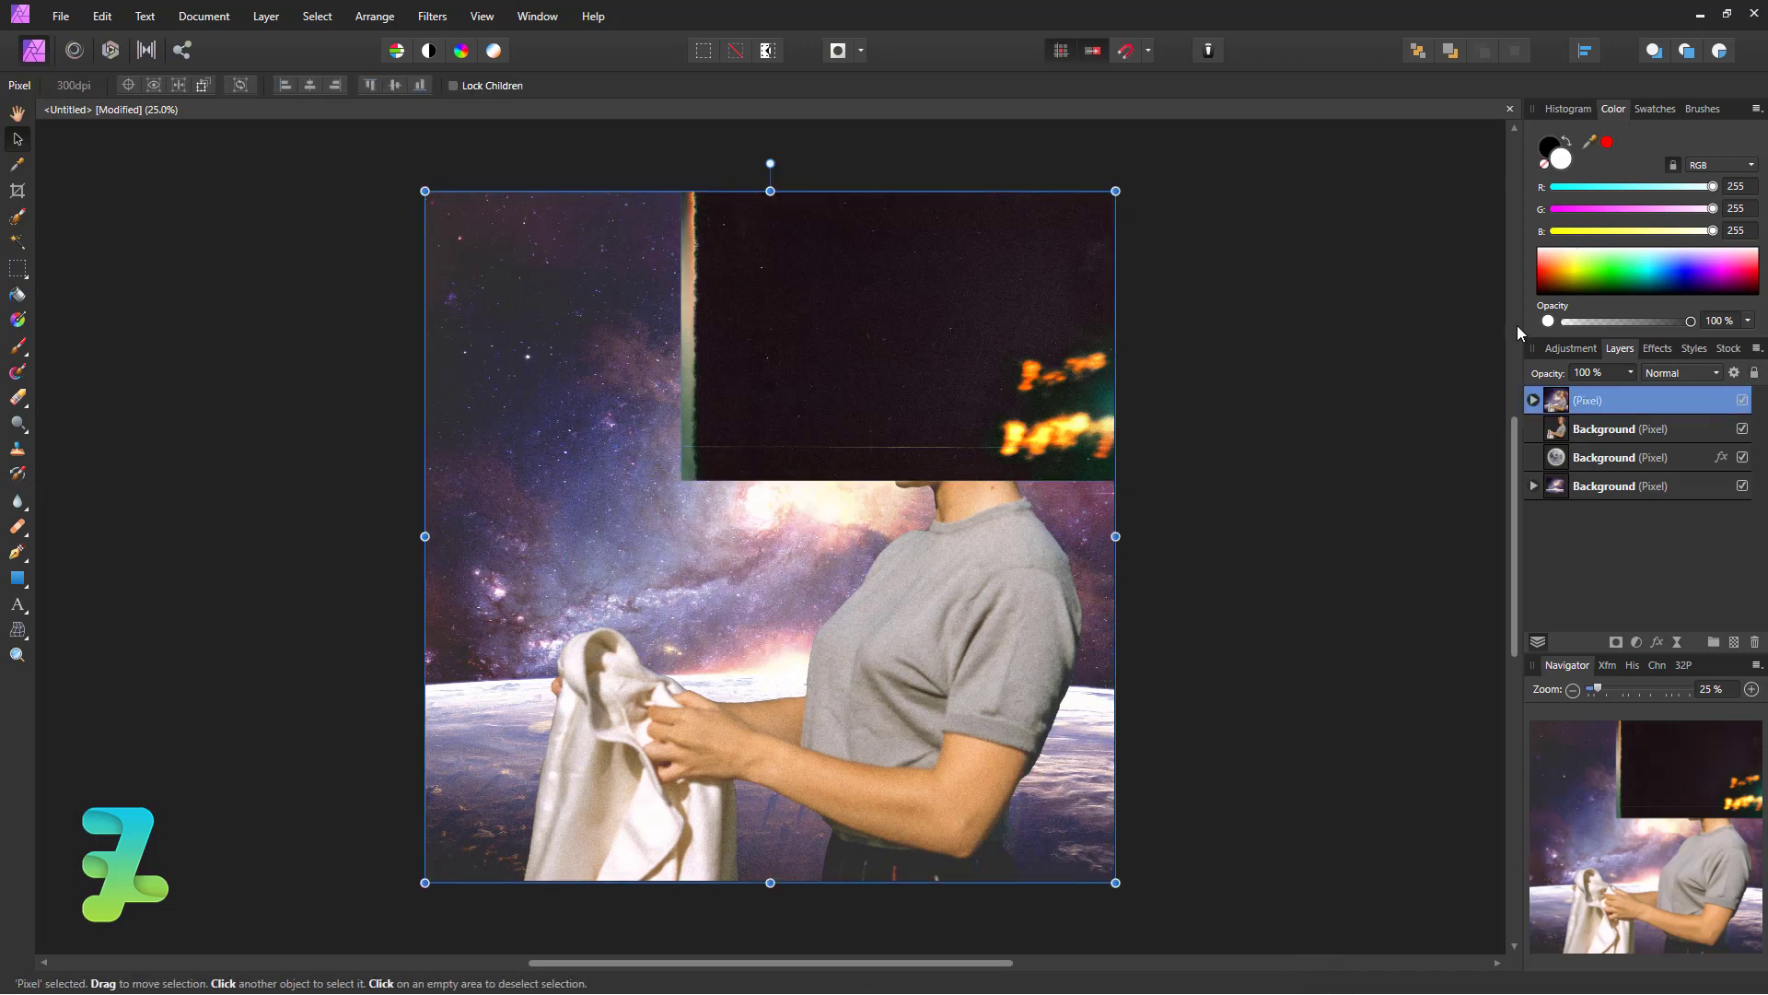
{"action": "left_click", "coordinate": [1753, 374]}
{"action": "left_click", "coordinate": [836, 298]}
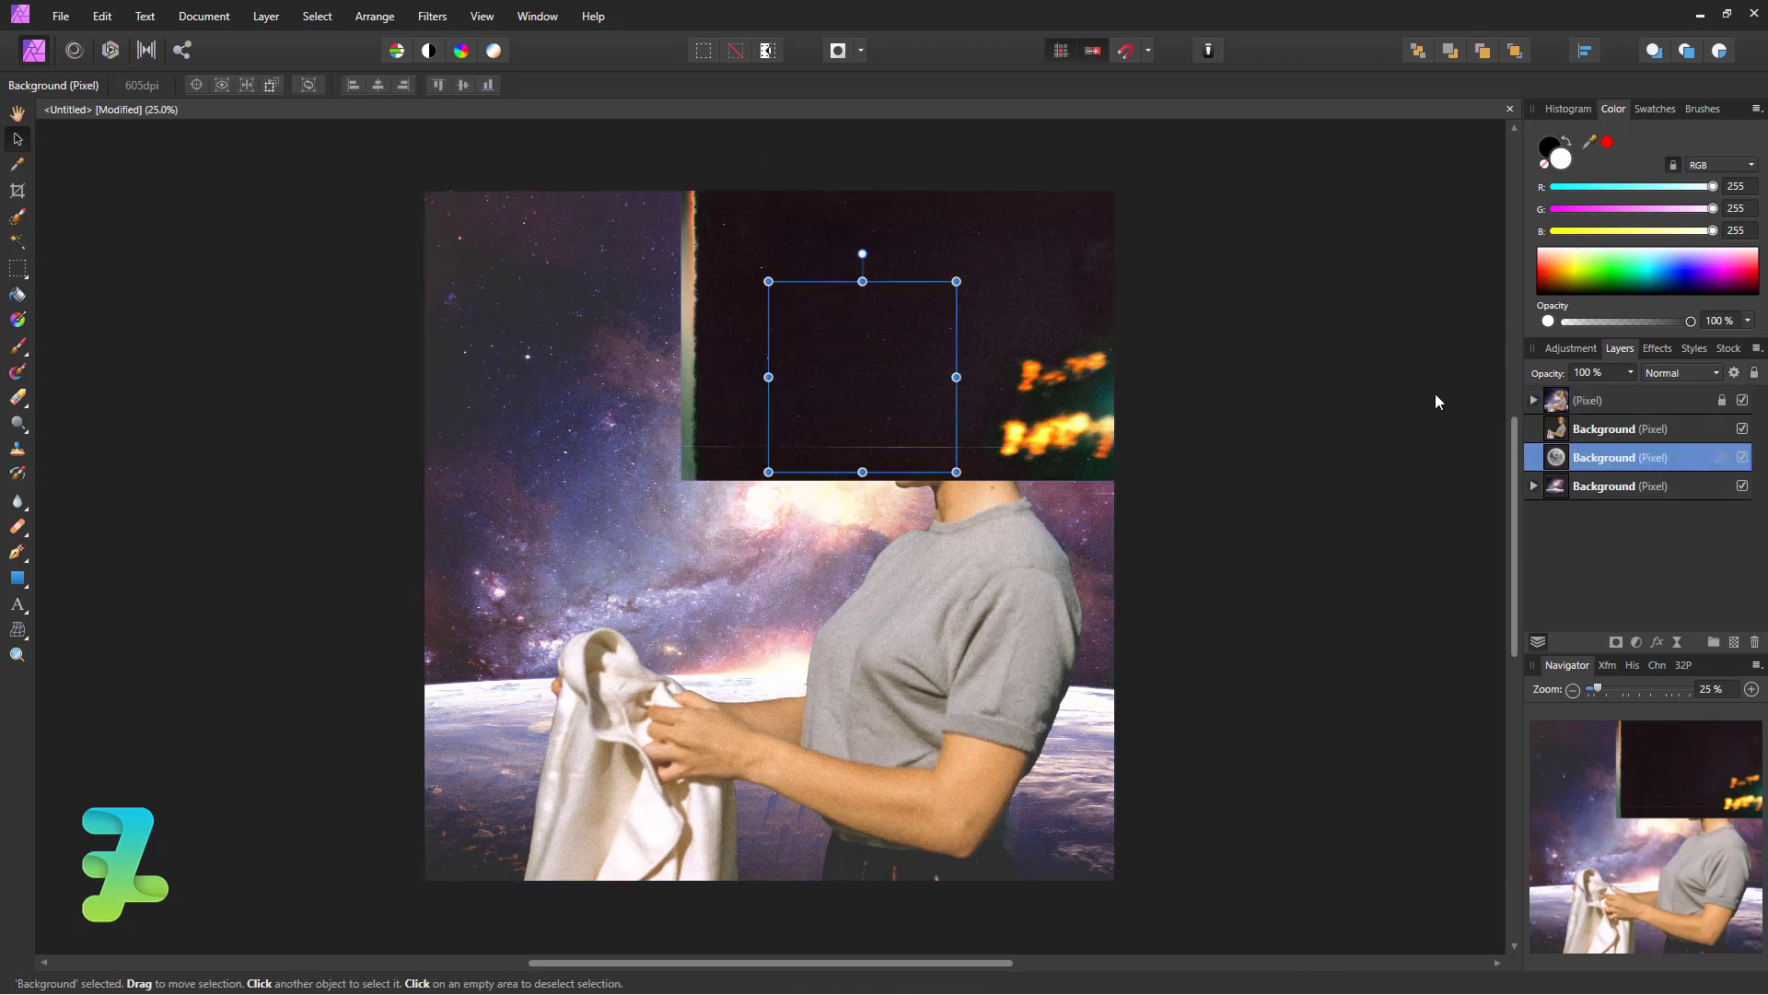
{"action": "left_click", "coordinate": [1677, 402]}
{"action": "left_click", "coordinate": [1754, 373]}
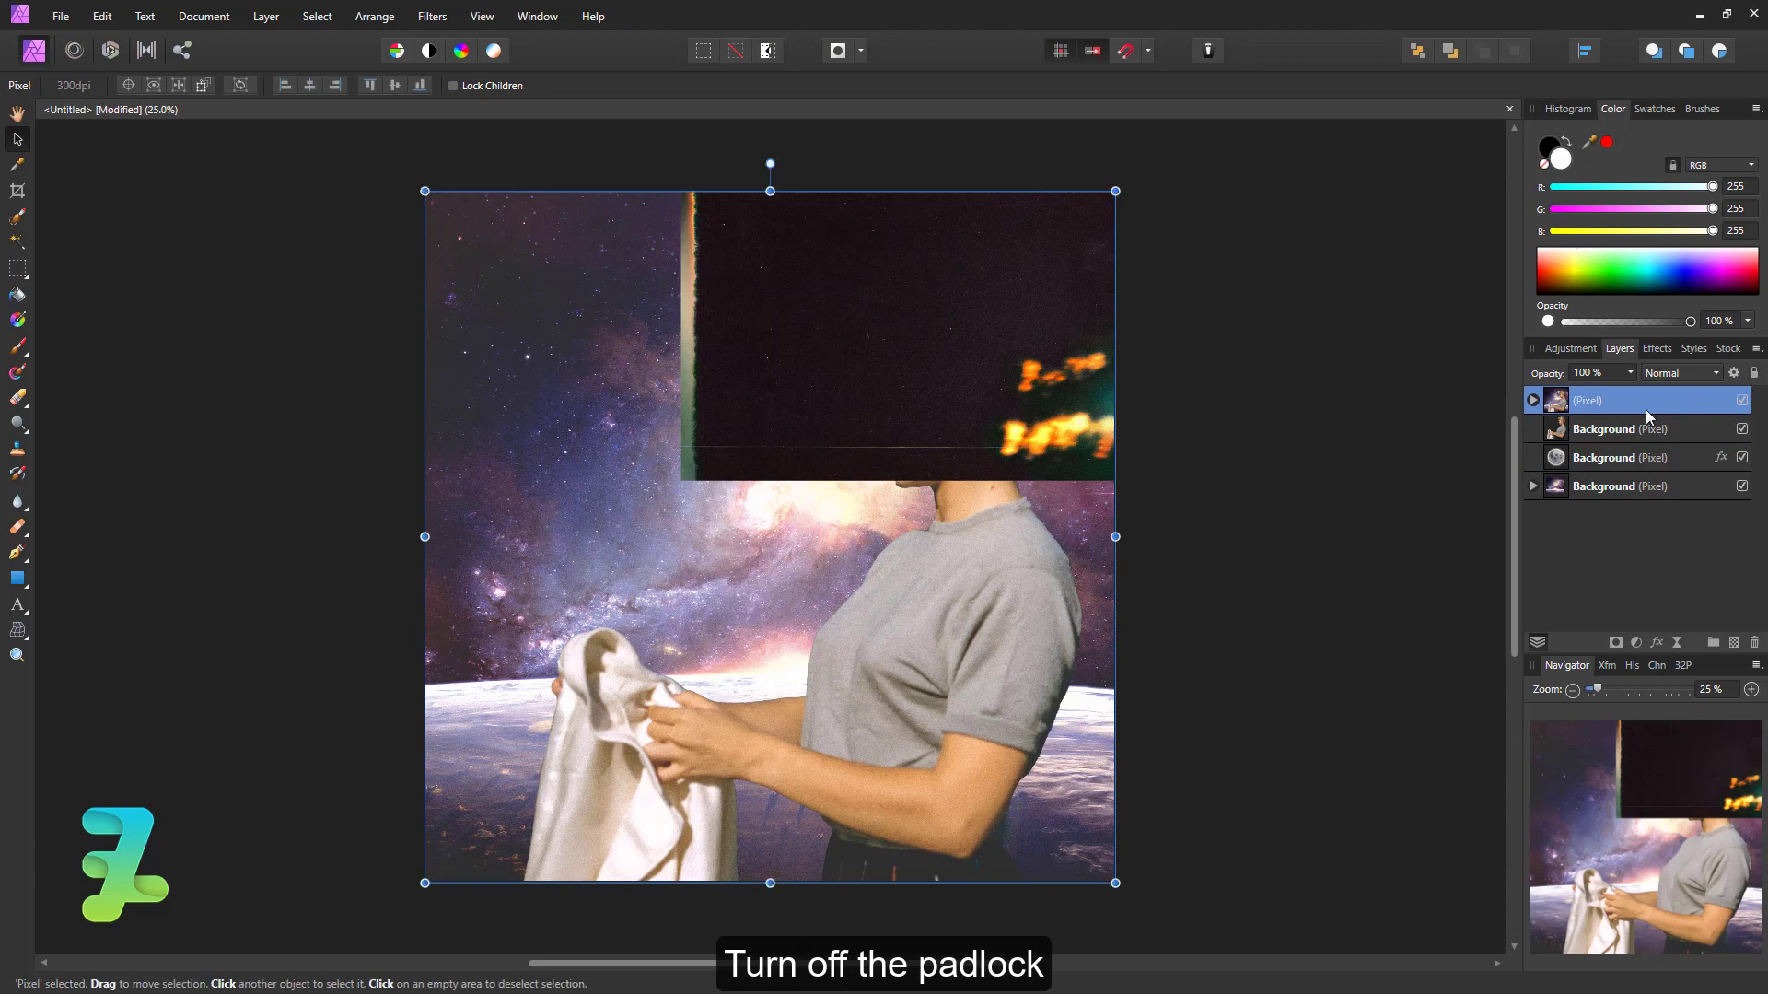
{"action": "left_click", "coordinate": [1534, 400]}
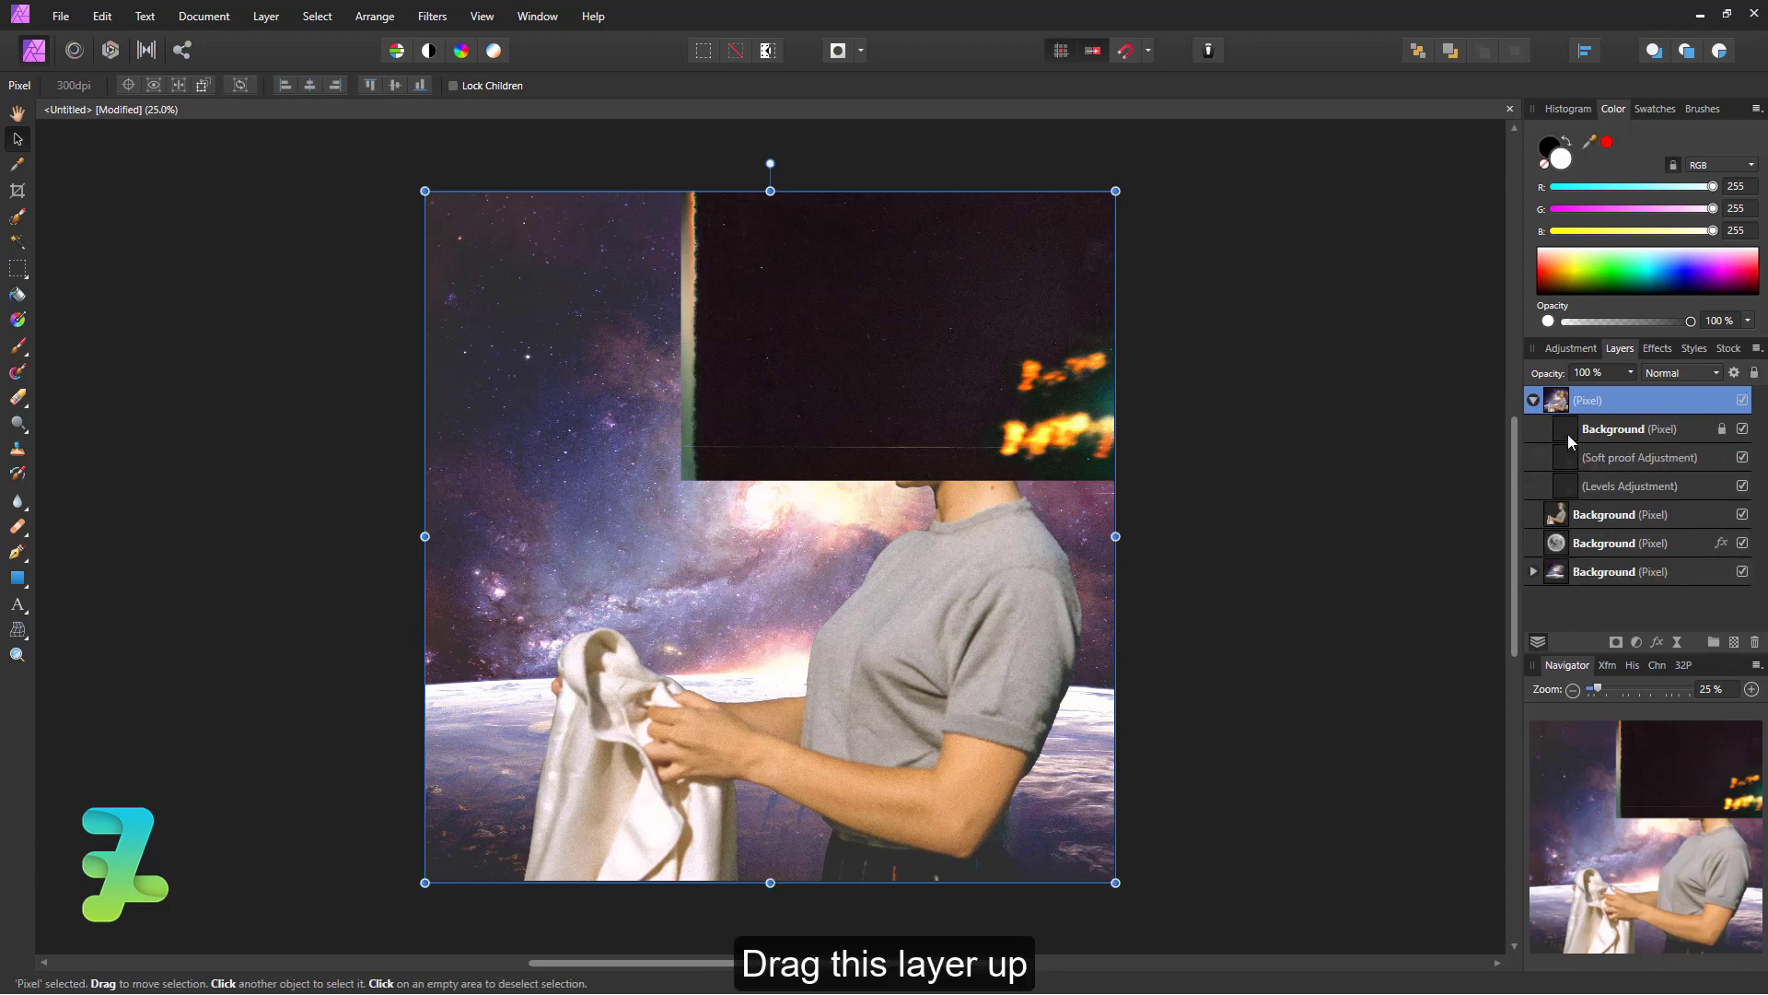
{"action": "left_click", "coordinate": [1568, 430]}
{"action": "left_click_drag", "start_coordinate": [1578, 416], "coordinate": [1567, 401]}
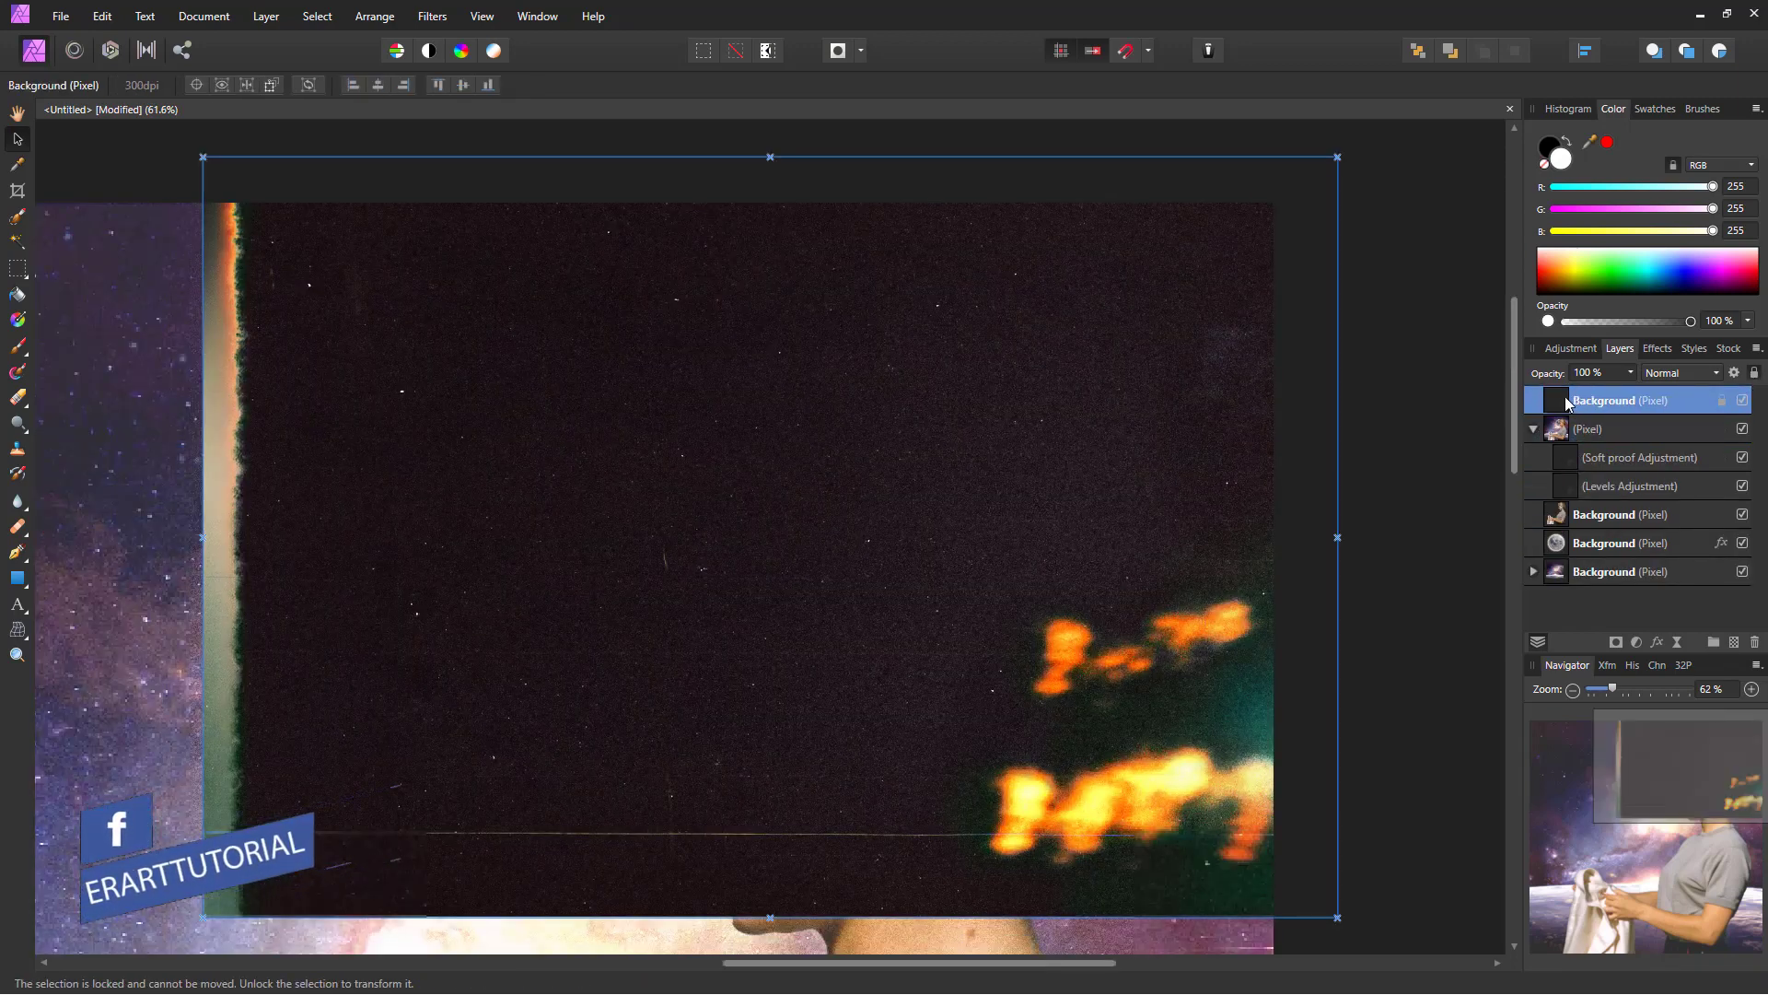
Zoom out to show the whole square and collapse the Pixel group
{"action": "key", "text": "ctrl+minus"}
{"action": "key", "text": "ctrl+minus"}
{"action": "key", "text": "ctrl+minus"}
{"action": "key", "text": "ctrl+minus"}
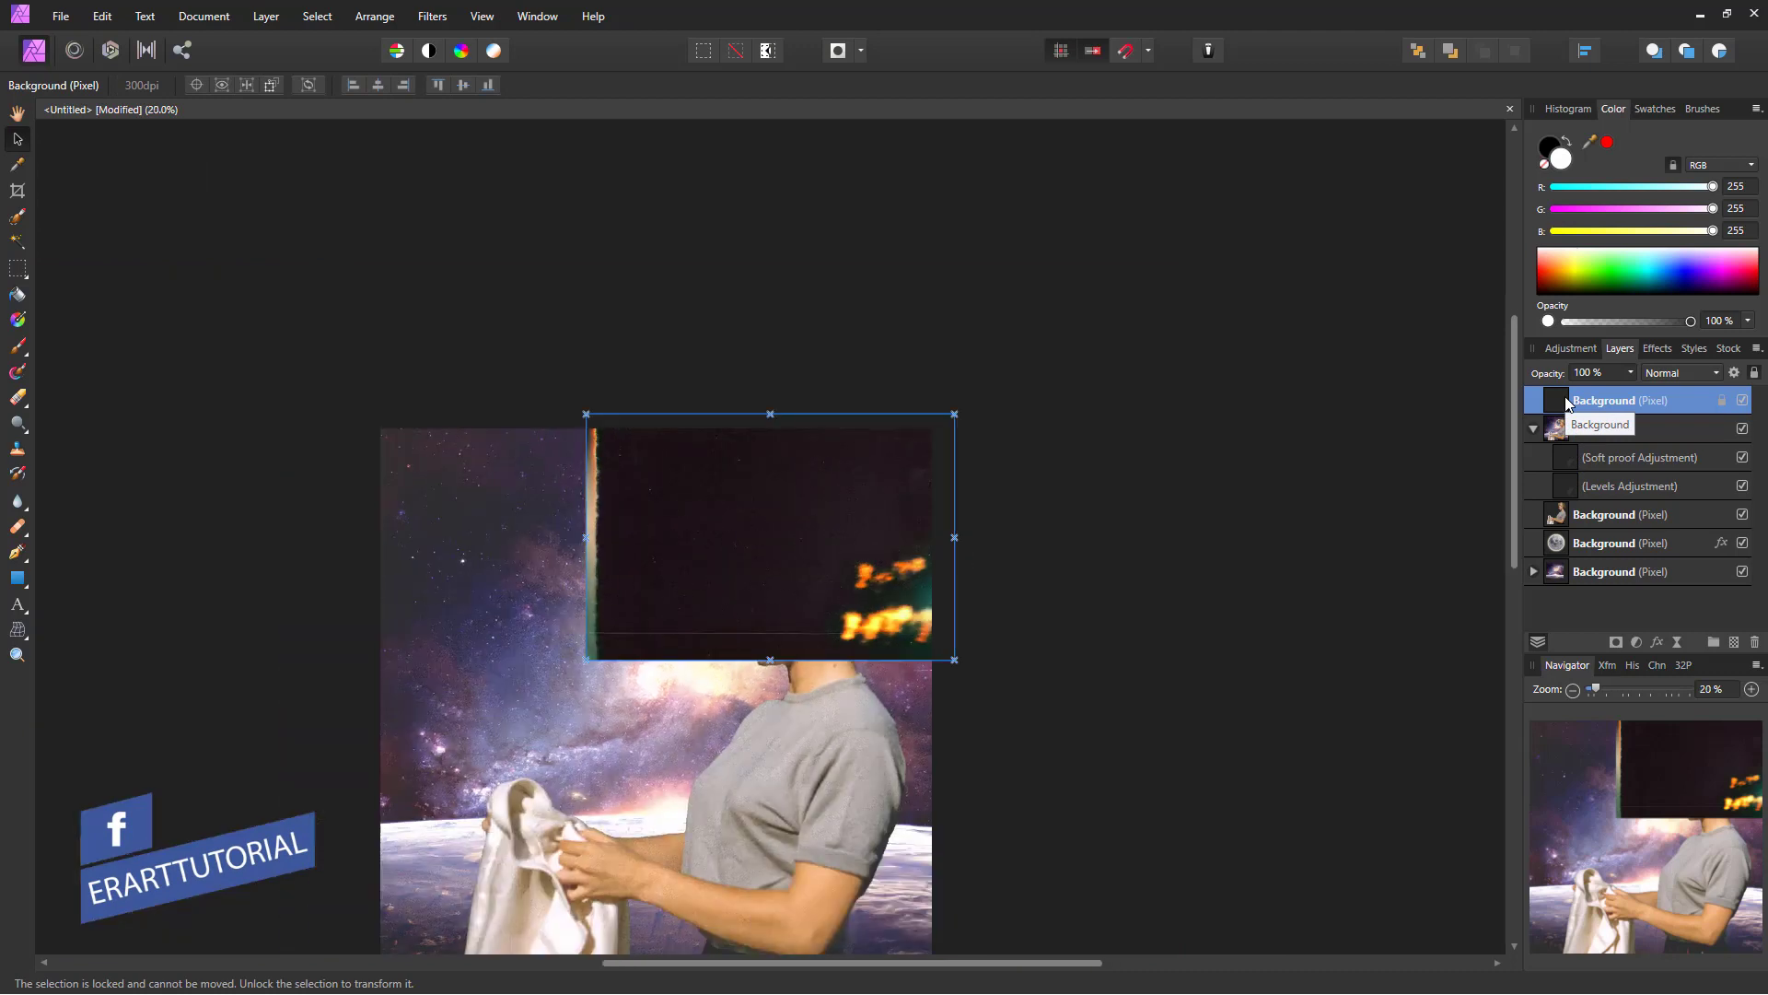
{"action": "scroll", "coordinate": [995, 479], "scroll_direction": "down", "scroll_amount": 2}
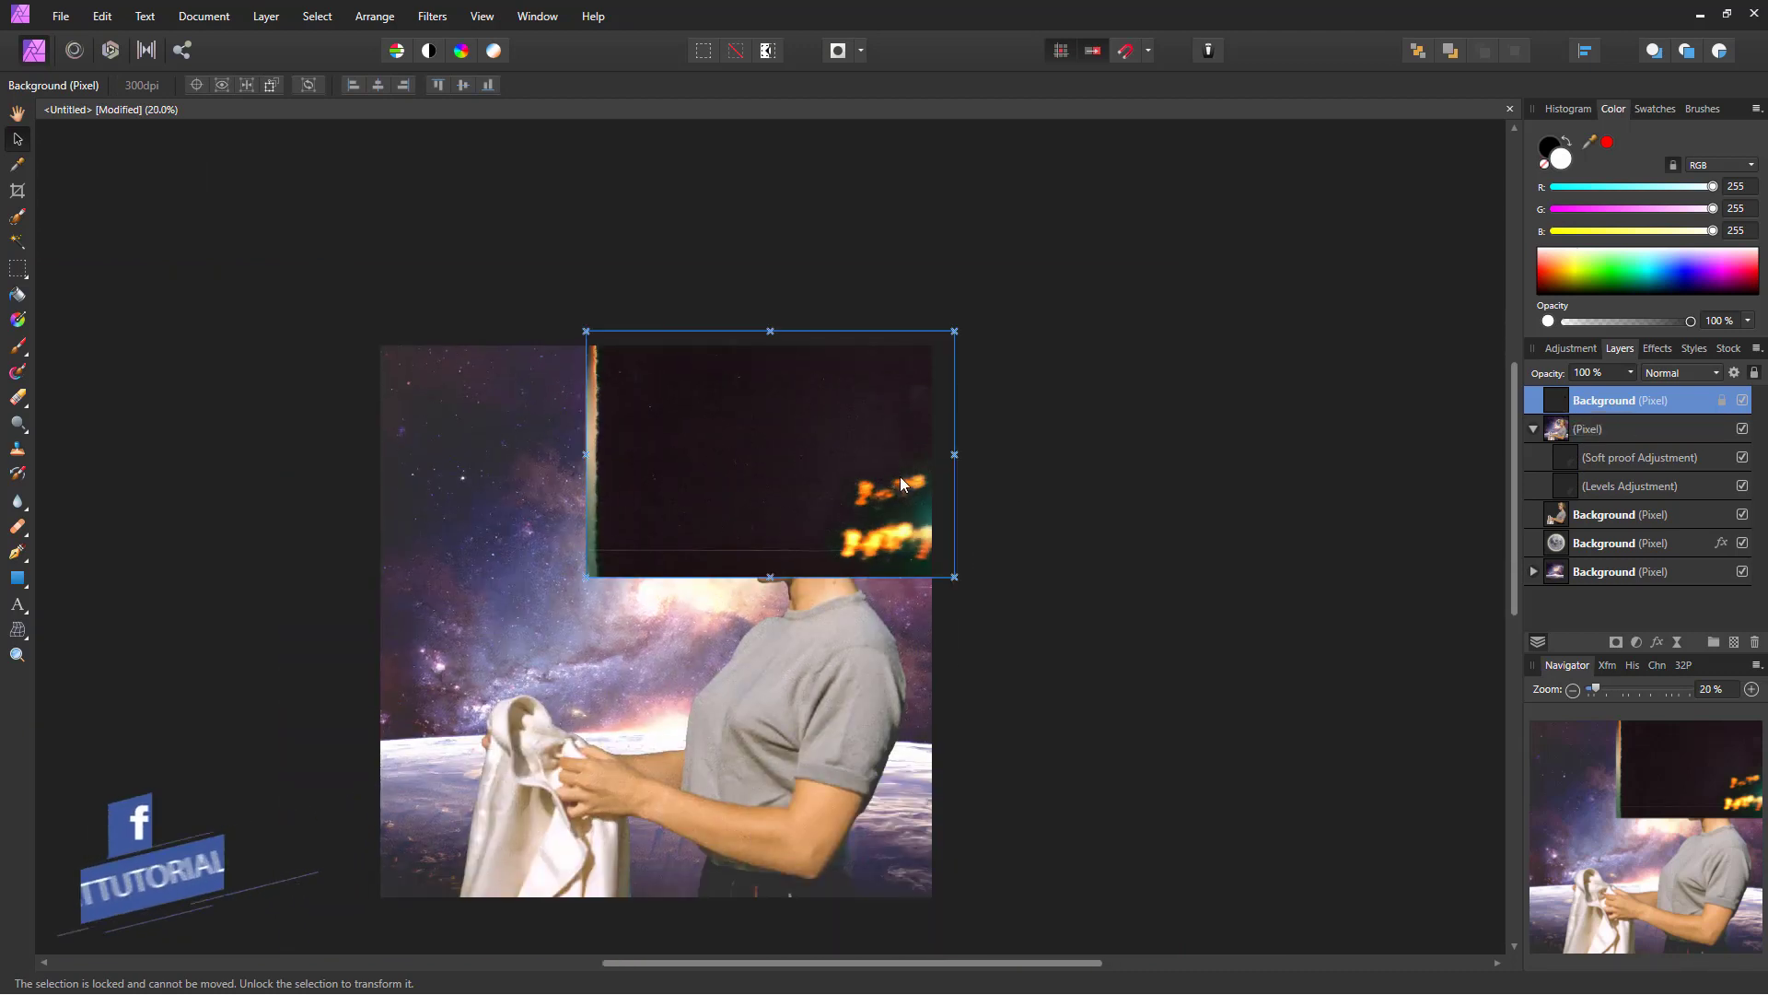
{"action": "left_click", "coordinate": [1534, 429]}
Rotate the film texture 90° and scale it to cover the whole square canvas
{"action": "left_click", "coordinate": [1753, 374]}
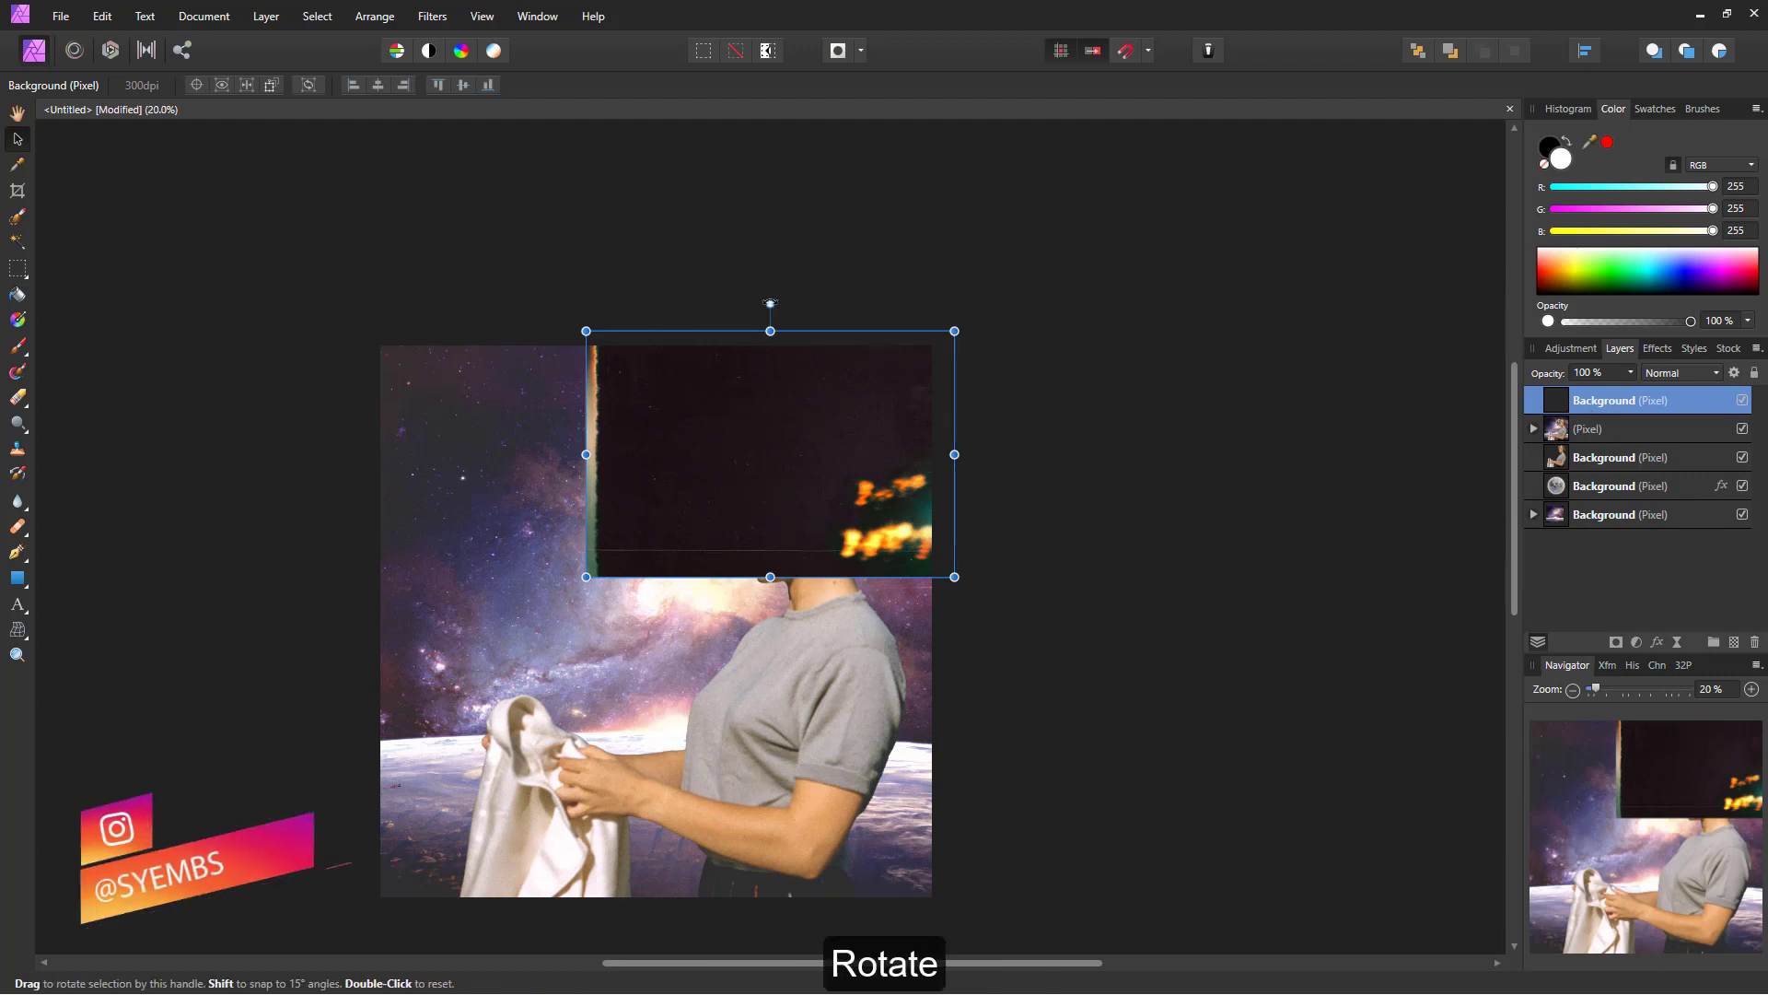
{"action": "mouse_move", "coordinate": [769, 303]}
{"action": "left_mouse_down"}
{"action": "mouse_move", "coordinate": [575, 488]}
{"action": "mouse_move", "coordinate": [573, 456]}
{"action": "left_mouse_up"}
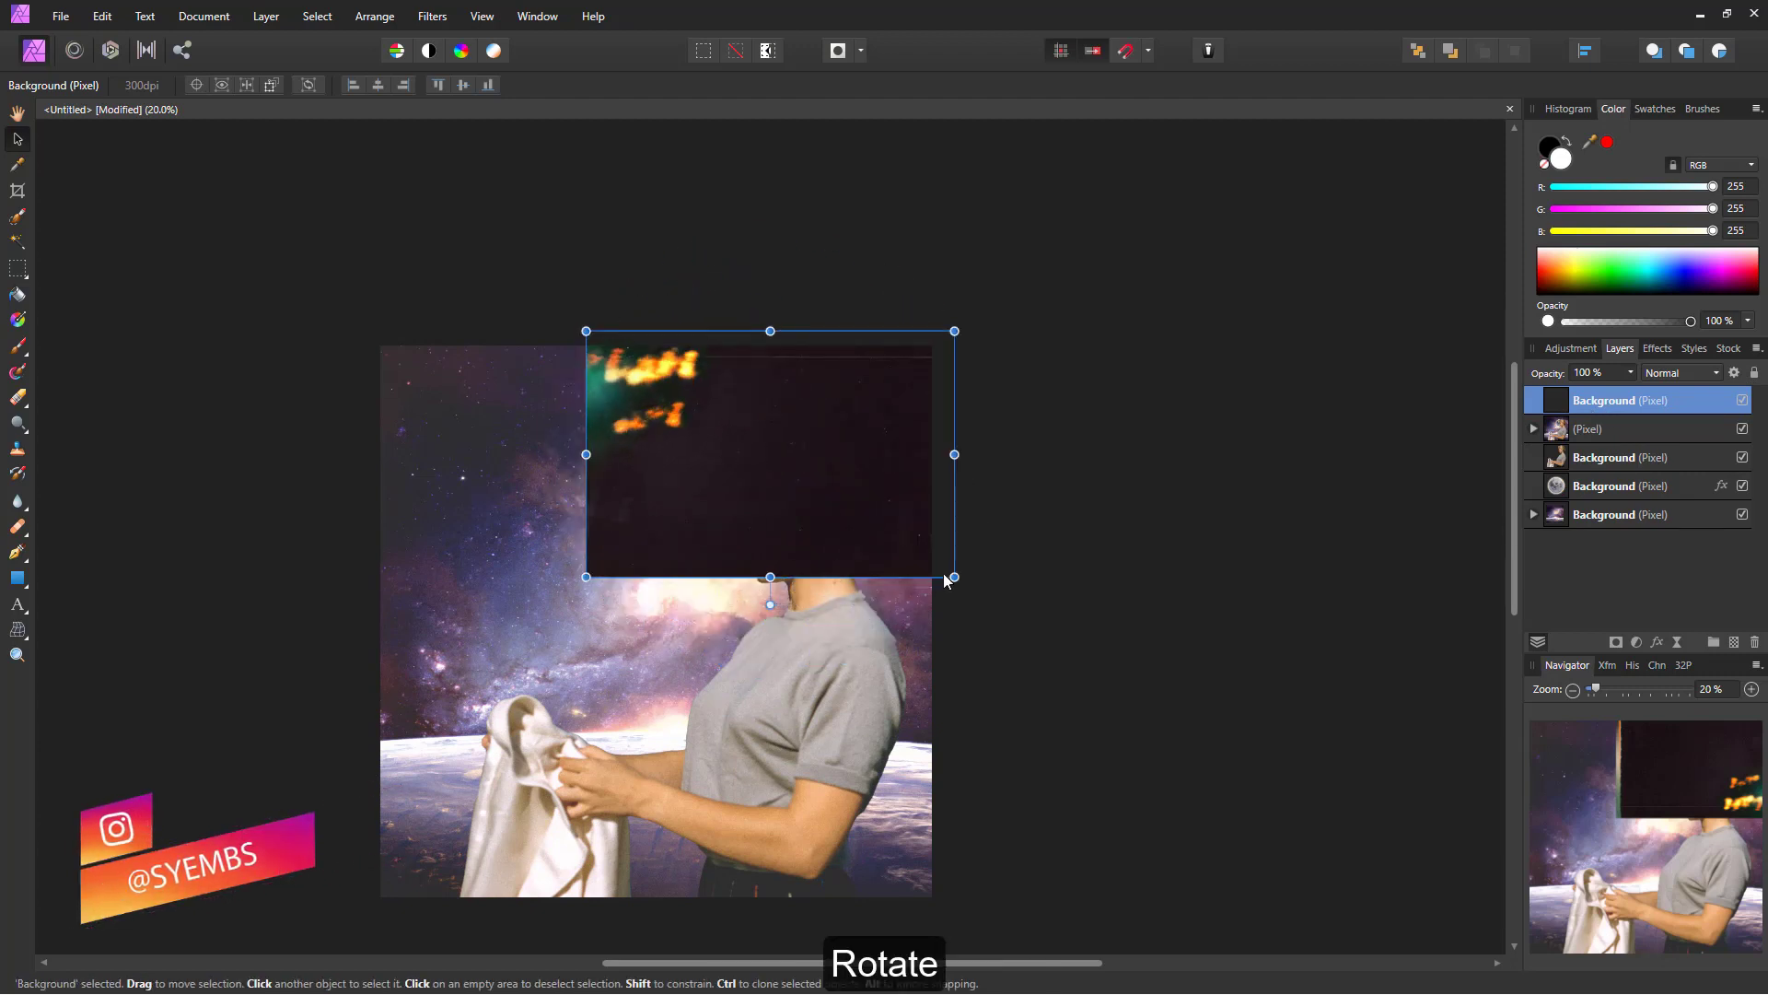
{"action": "left_click_drag", "start_coordinate": [954, 576], "coordinate": [1307, 814]}
{"action": "left_click_drag", "start_coordinate": [838, 383], "coordinate": [632, 394]}
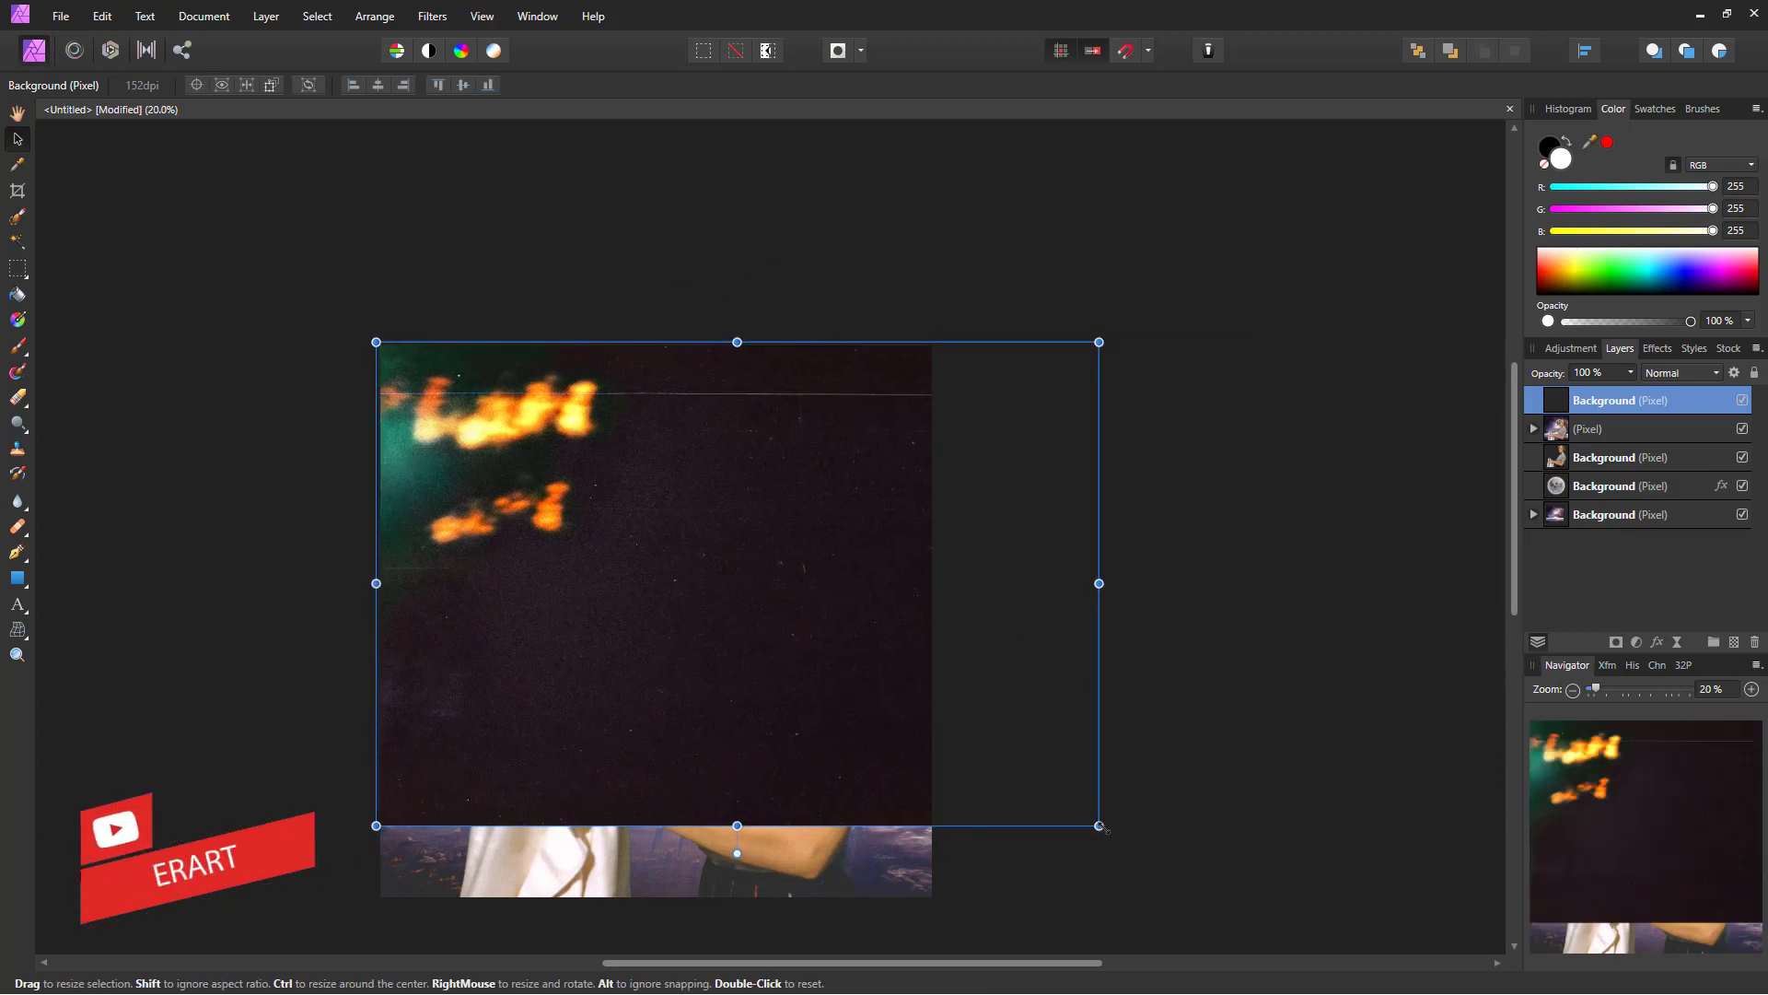
{"action": "left_click_drag", "start_coordinate": [1102, 826], "coordinate": [1216, 903]}
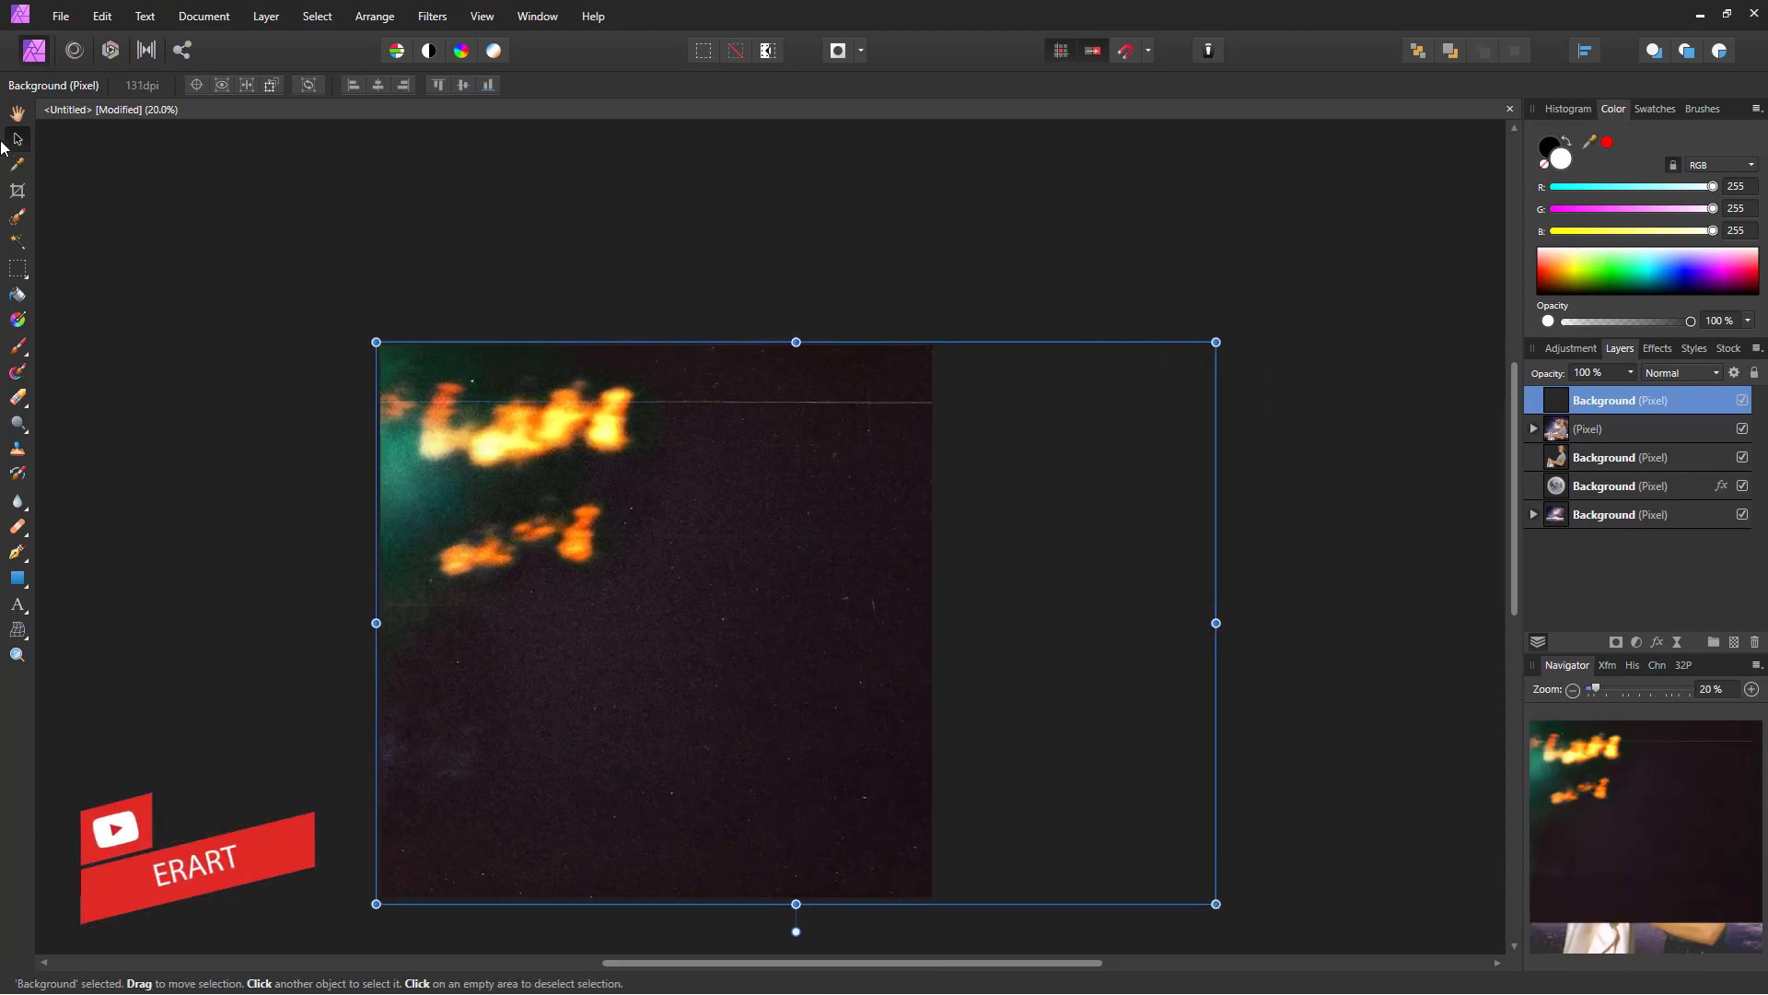
{"action": "left_click", "coordinate": [936, 280]}
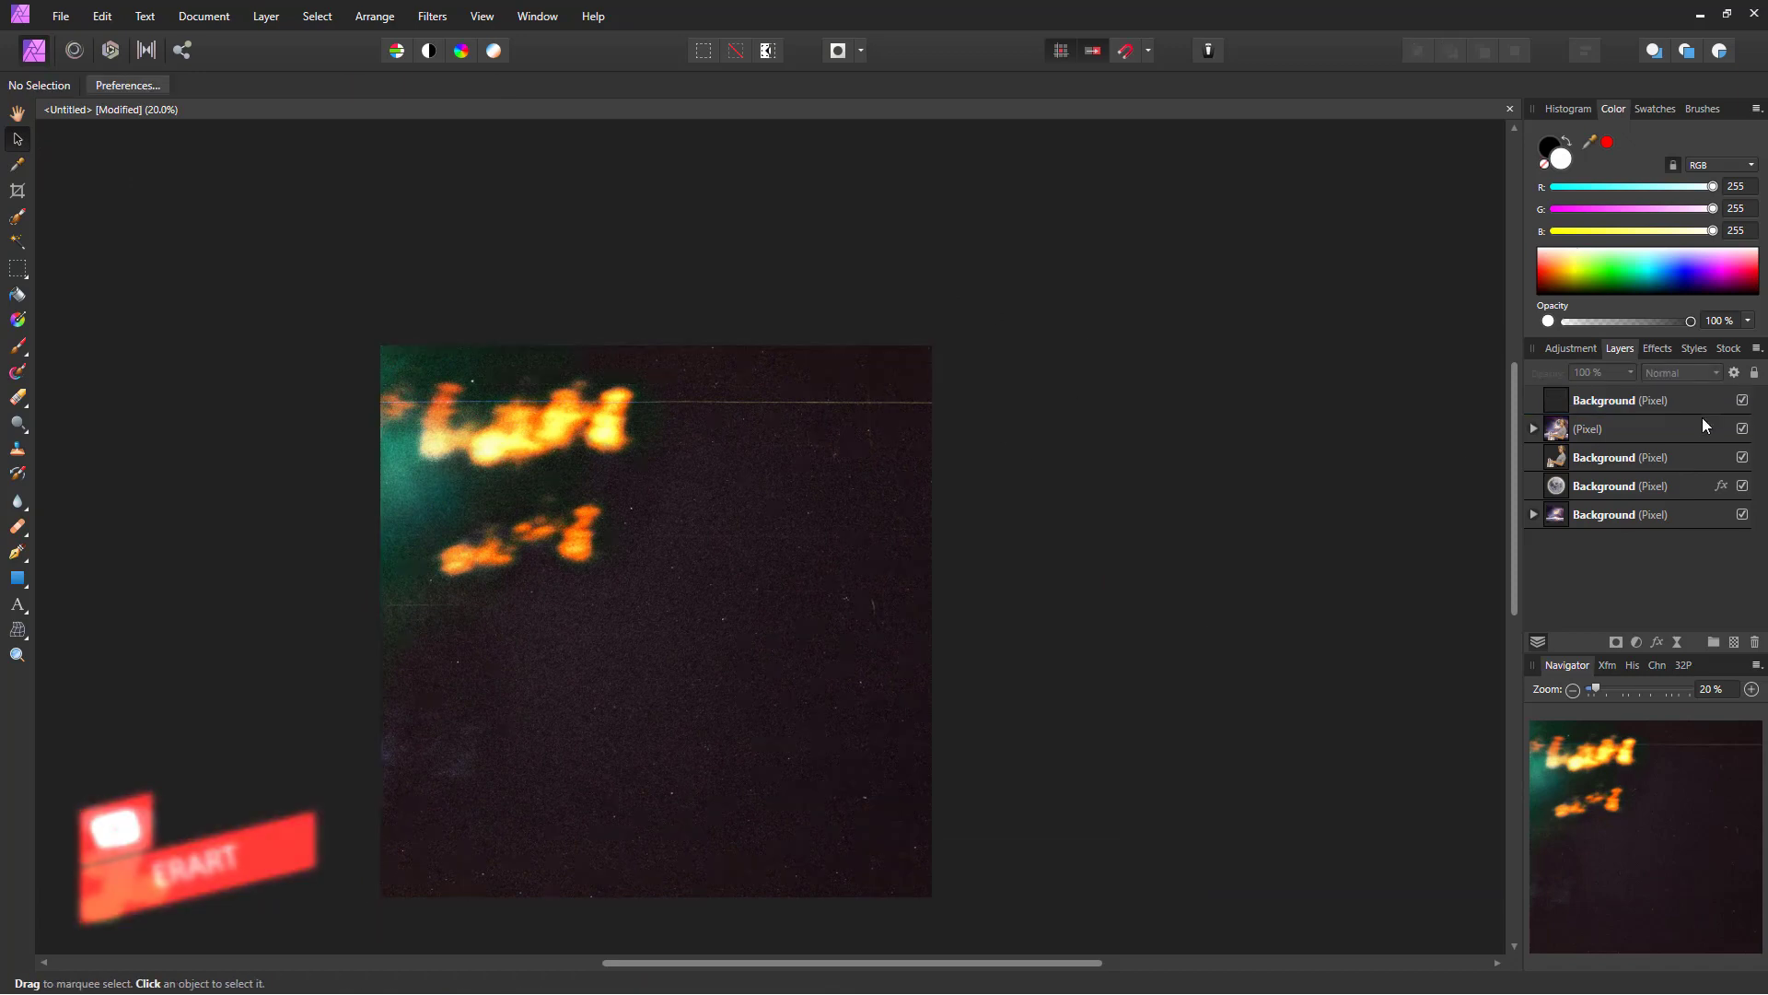
{"action": "left_click", "coordinate": [1672, 401]}
{"action": "left_click", "coordinate": [1681, 372]}
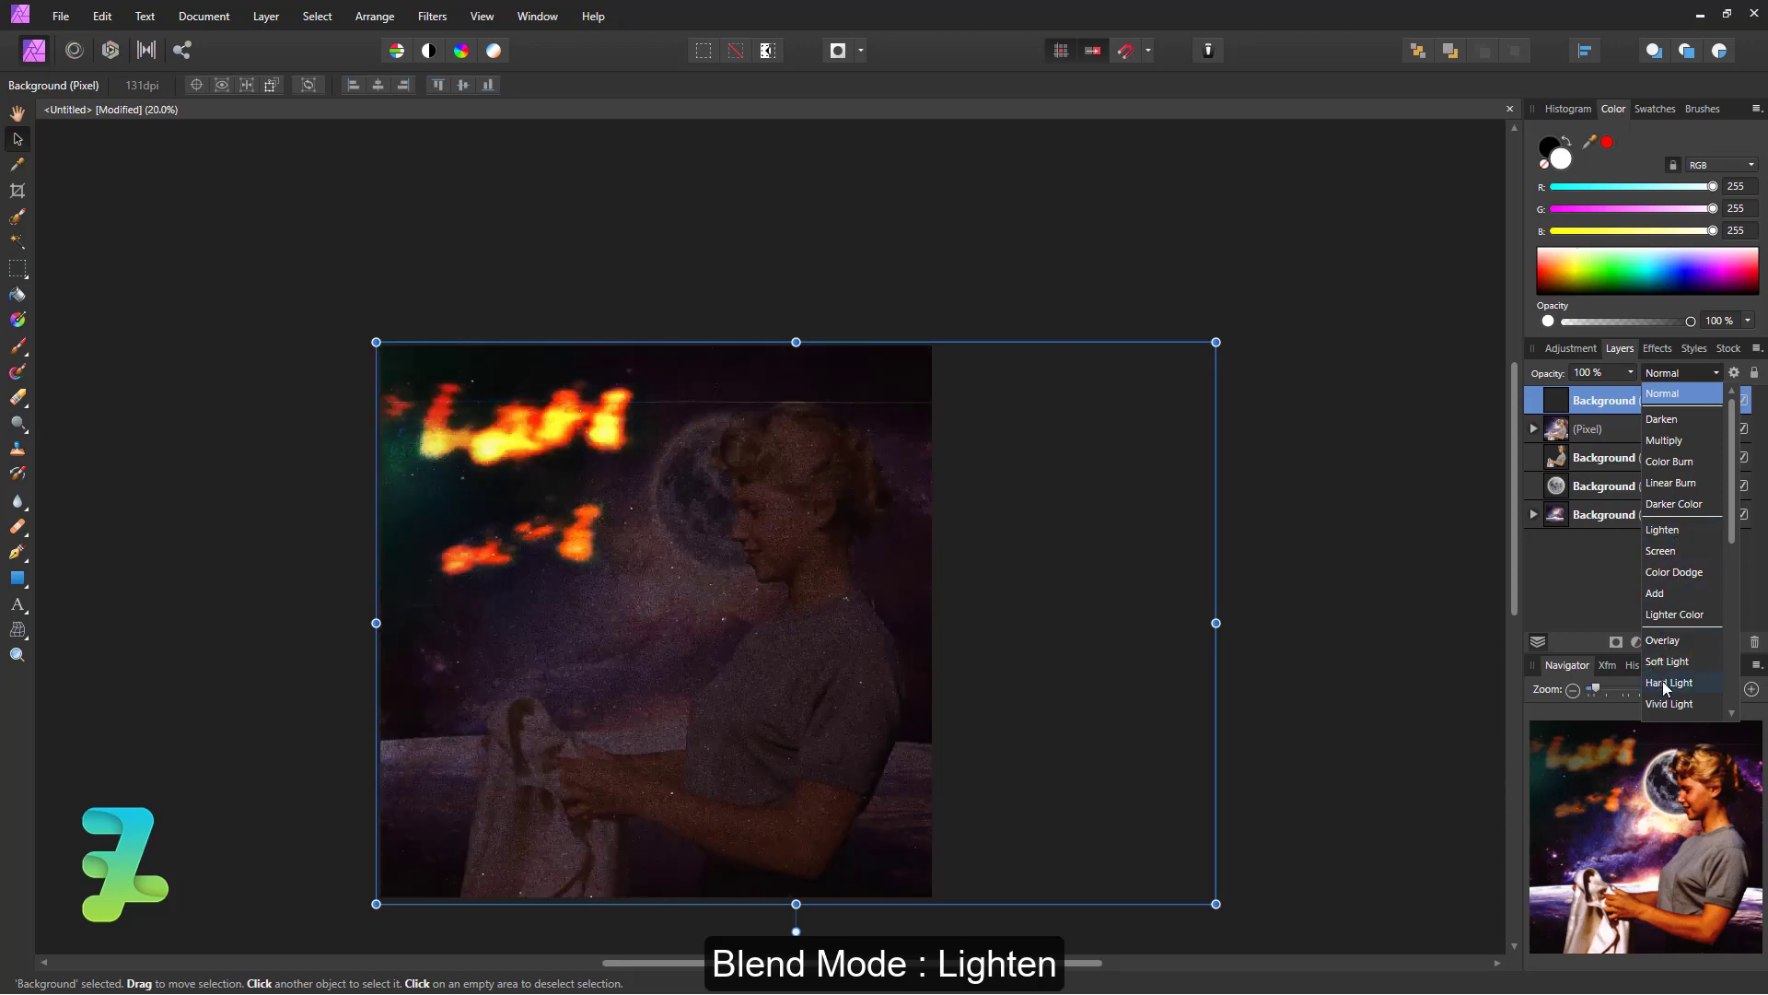
Set the film texture layer to Lighten blend mode at 100% opacity
{"action": "scroll", "coordinate": [1669, 686], "scroll_direction": "down", "scroll_amount": 3}
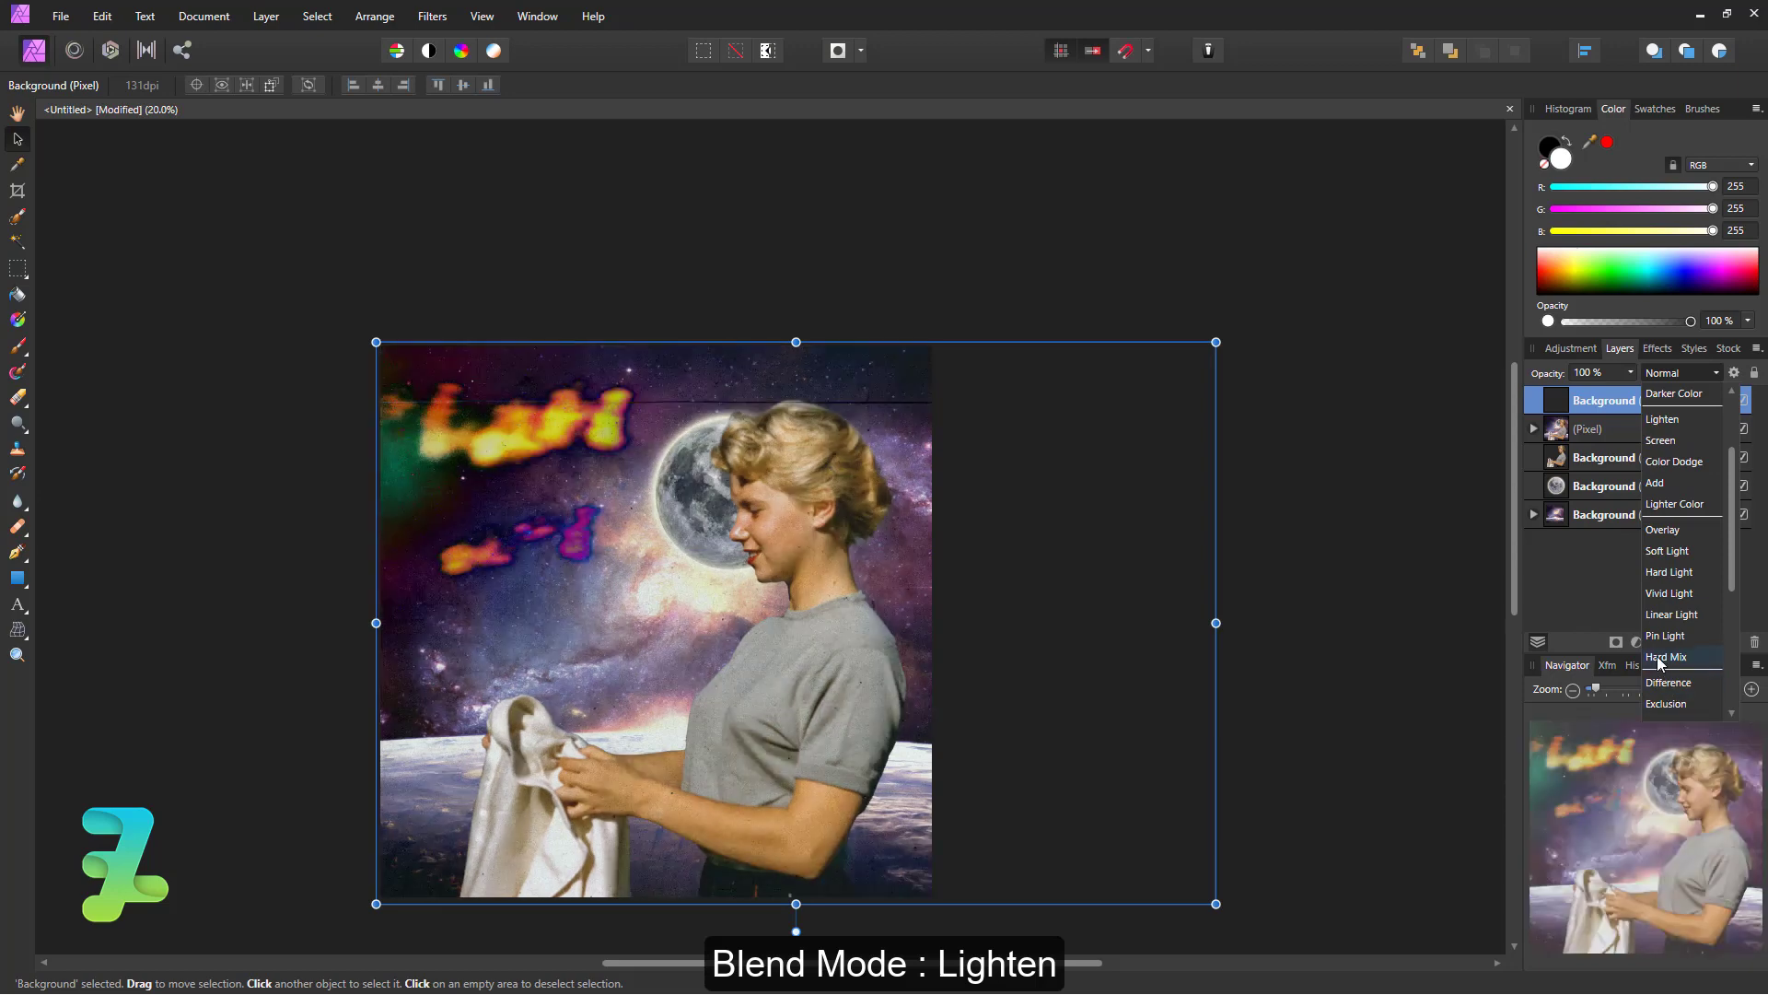
{"action": "left_click", "coordinate": [1663, 421]}
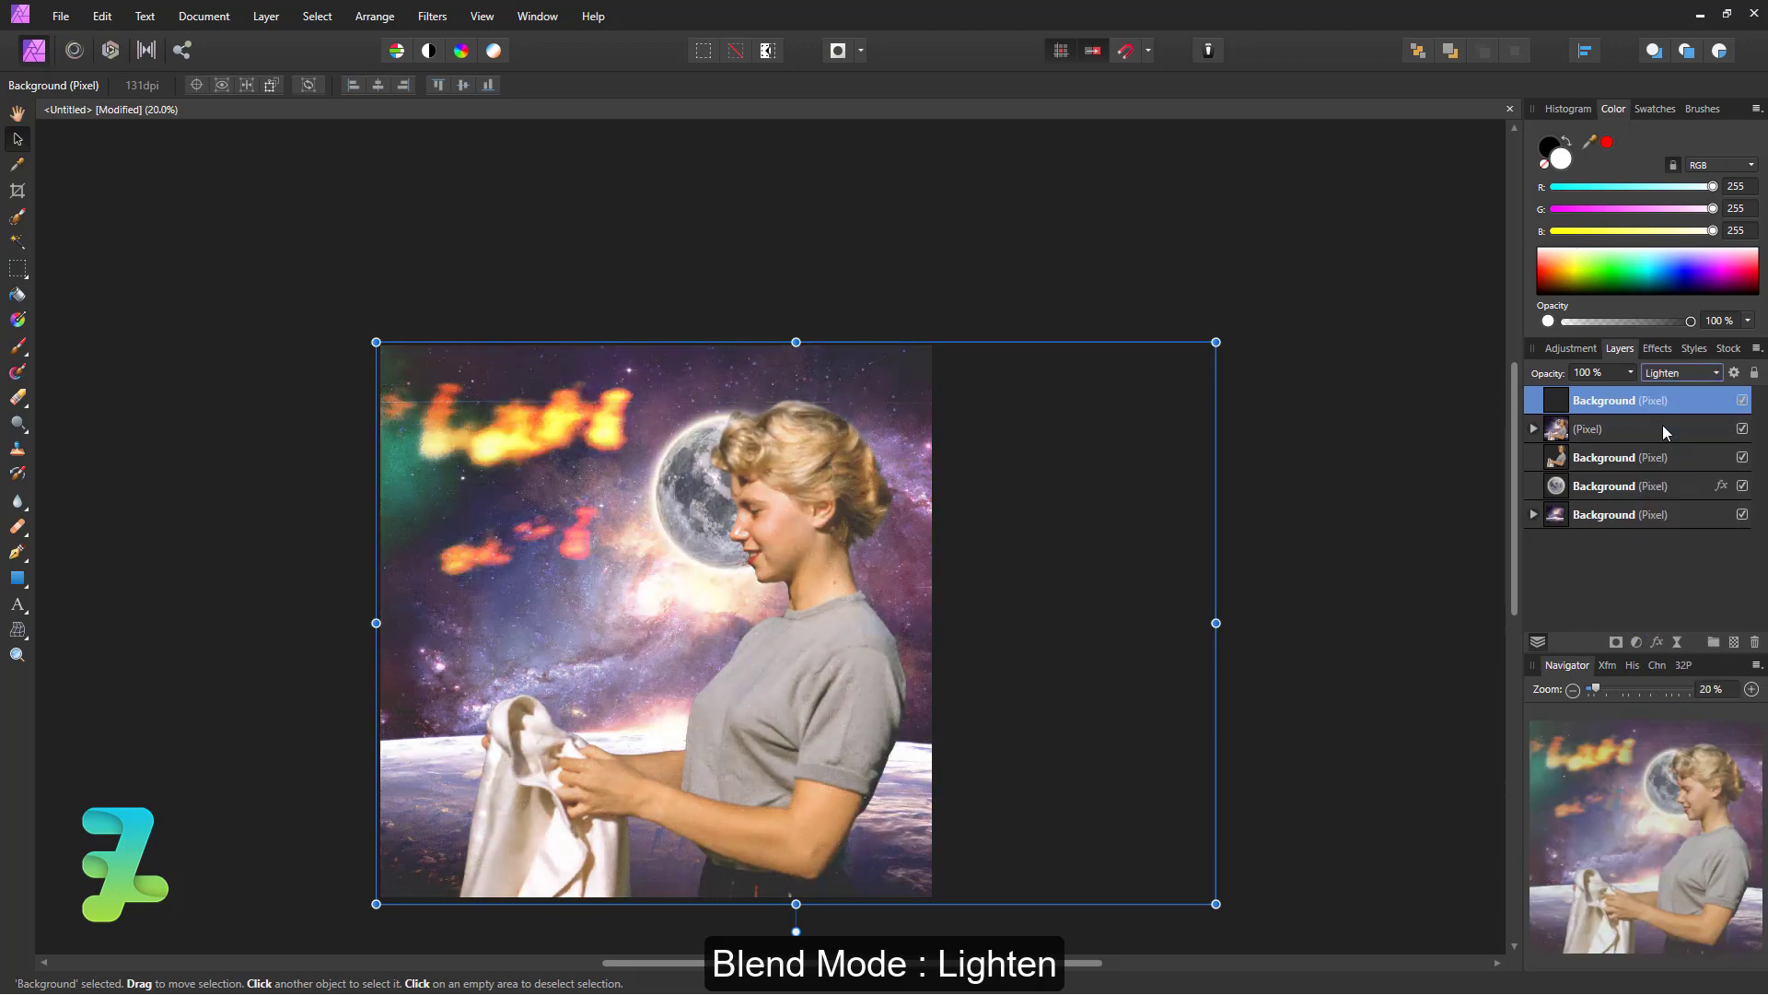
{"action": "left_click", "coordinate": [1631, 372]}
{"action": "left_click_drag", "start_coordinate": [1632, 398], "coordinate": [1634, 406]}
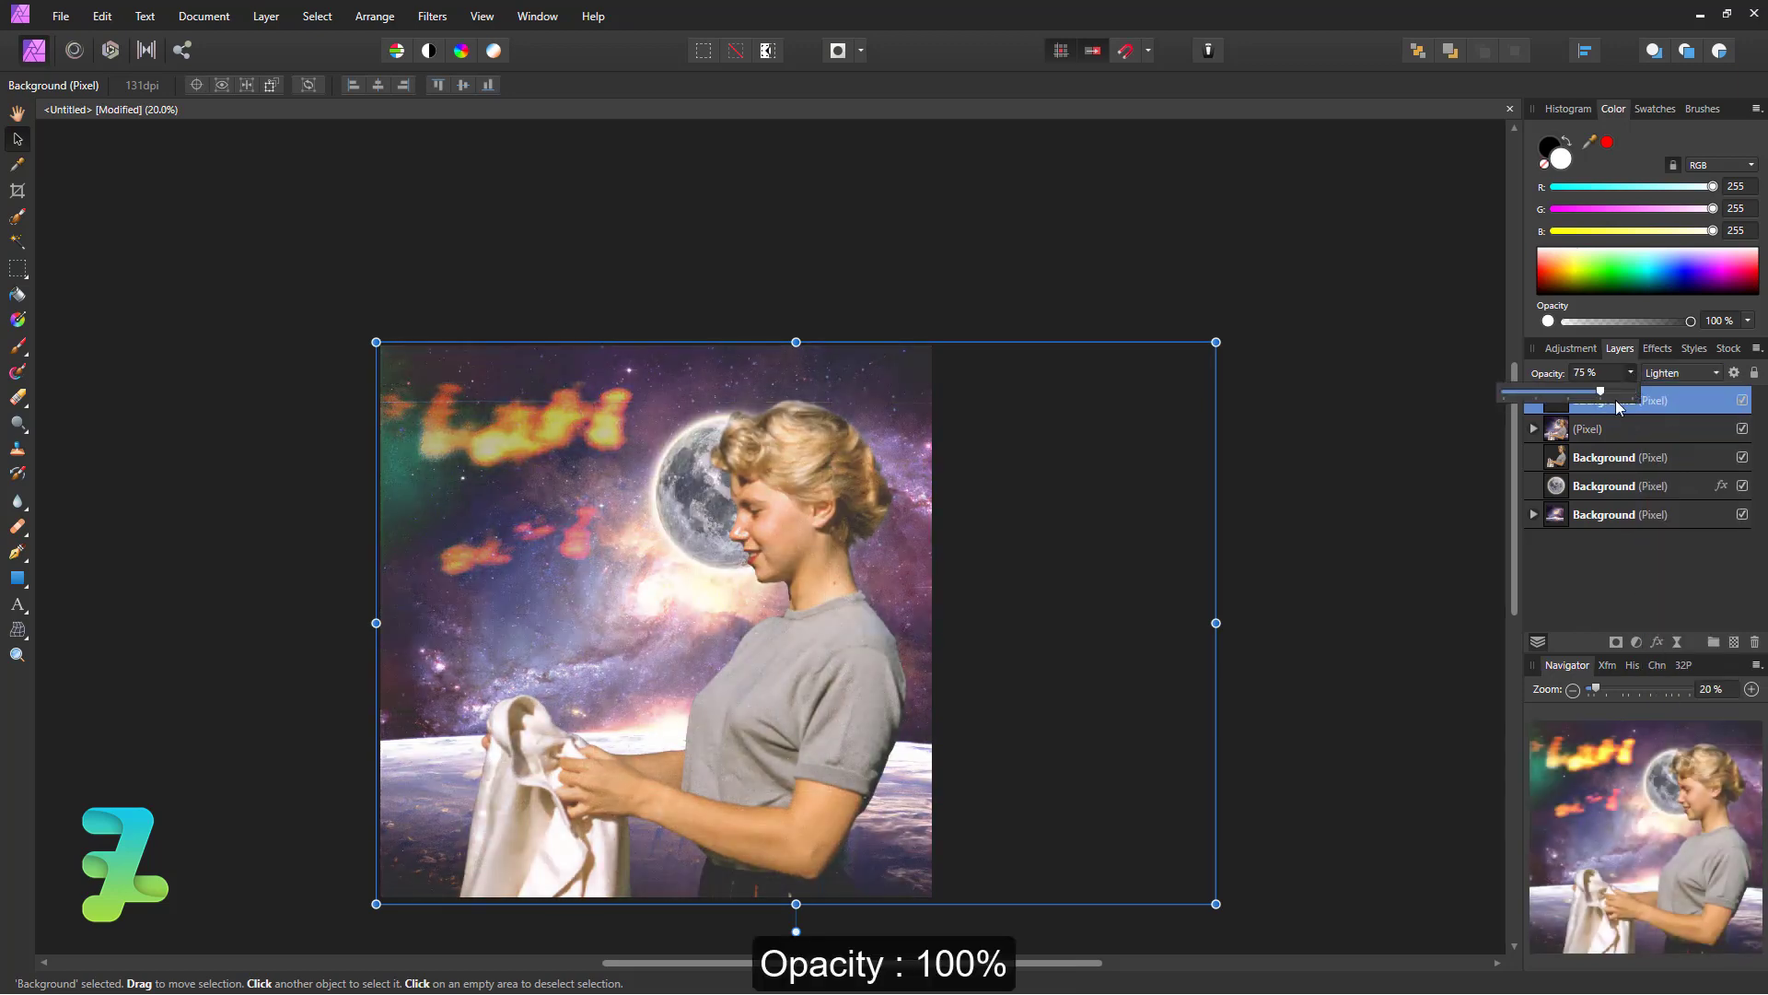
{"action": "left_click", "coordinate": [1612, 551]}
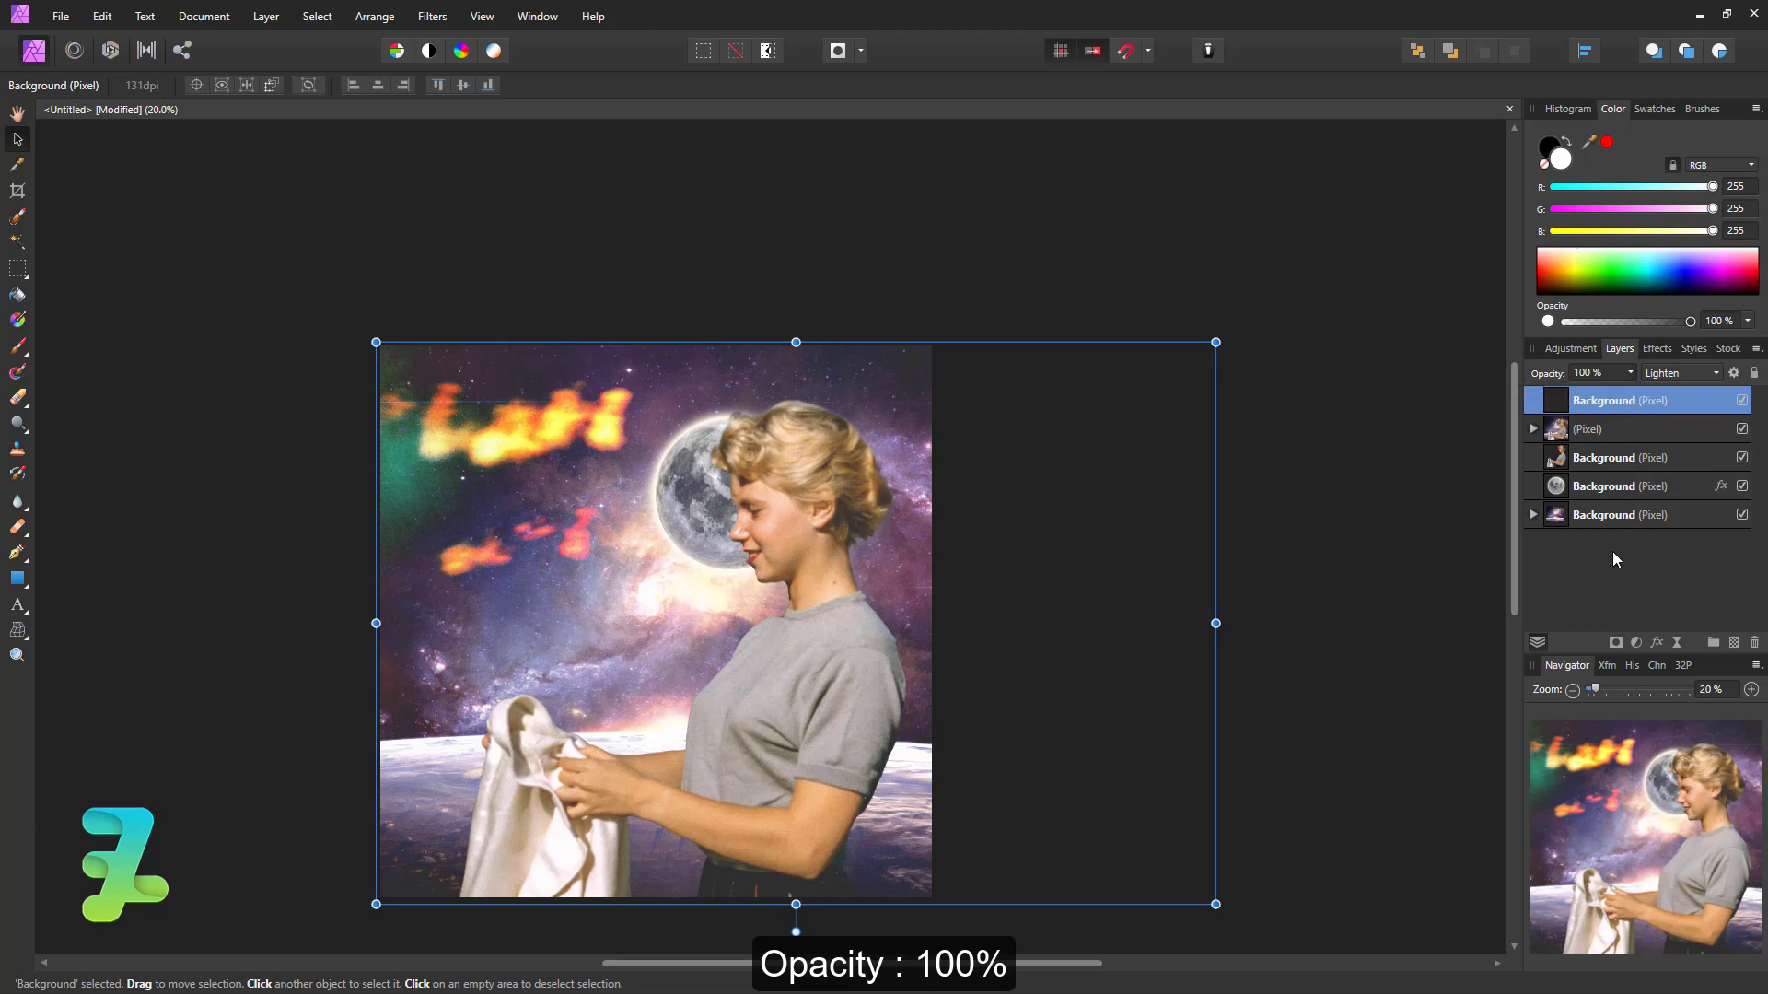
Clear the layer selection, cancelling an accidental rename of the texture layer
{"action": "left_click", "coordinate": [1297, 462]}
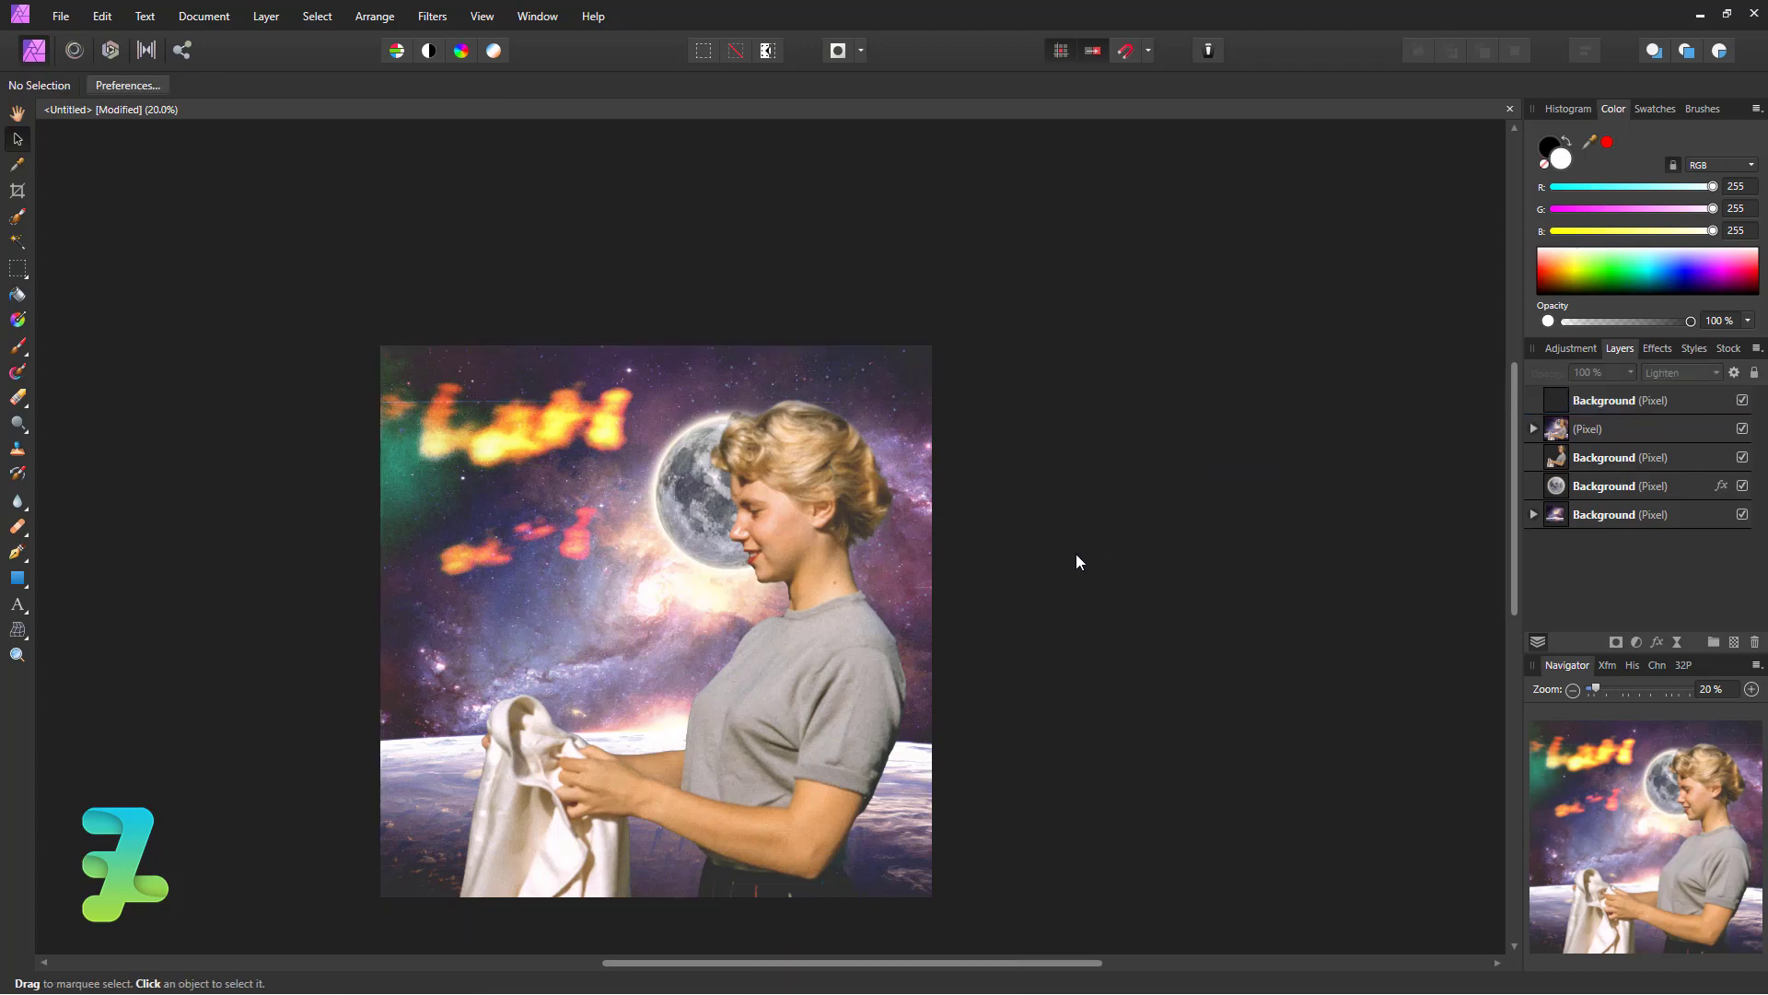
{"action": "scroll", "coordinate": [1078, 553], "scroll_direction": "down", "scroll_amount": 3}
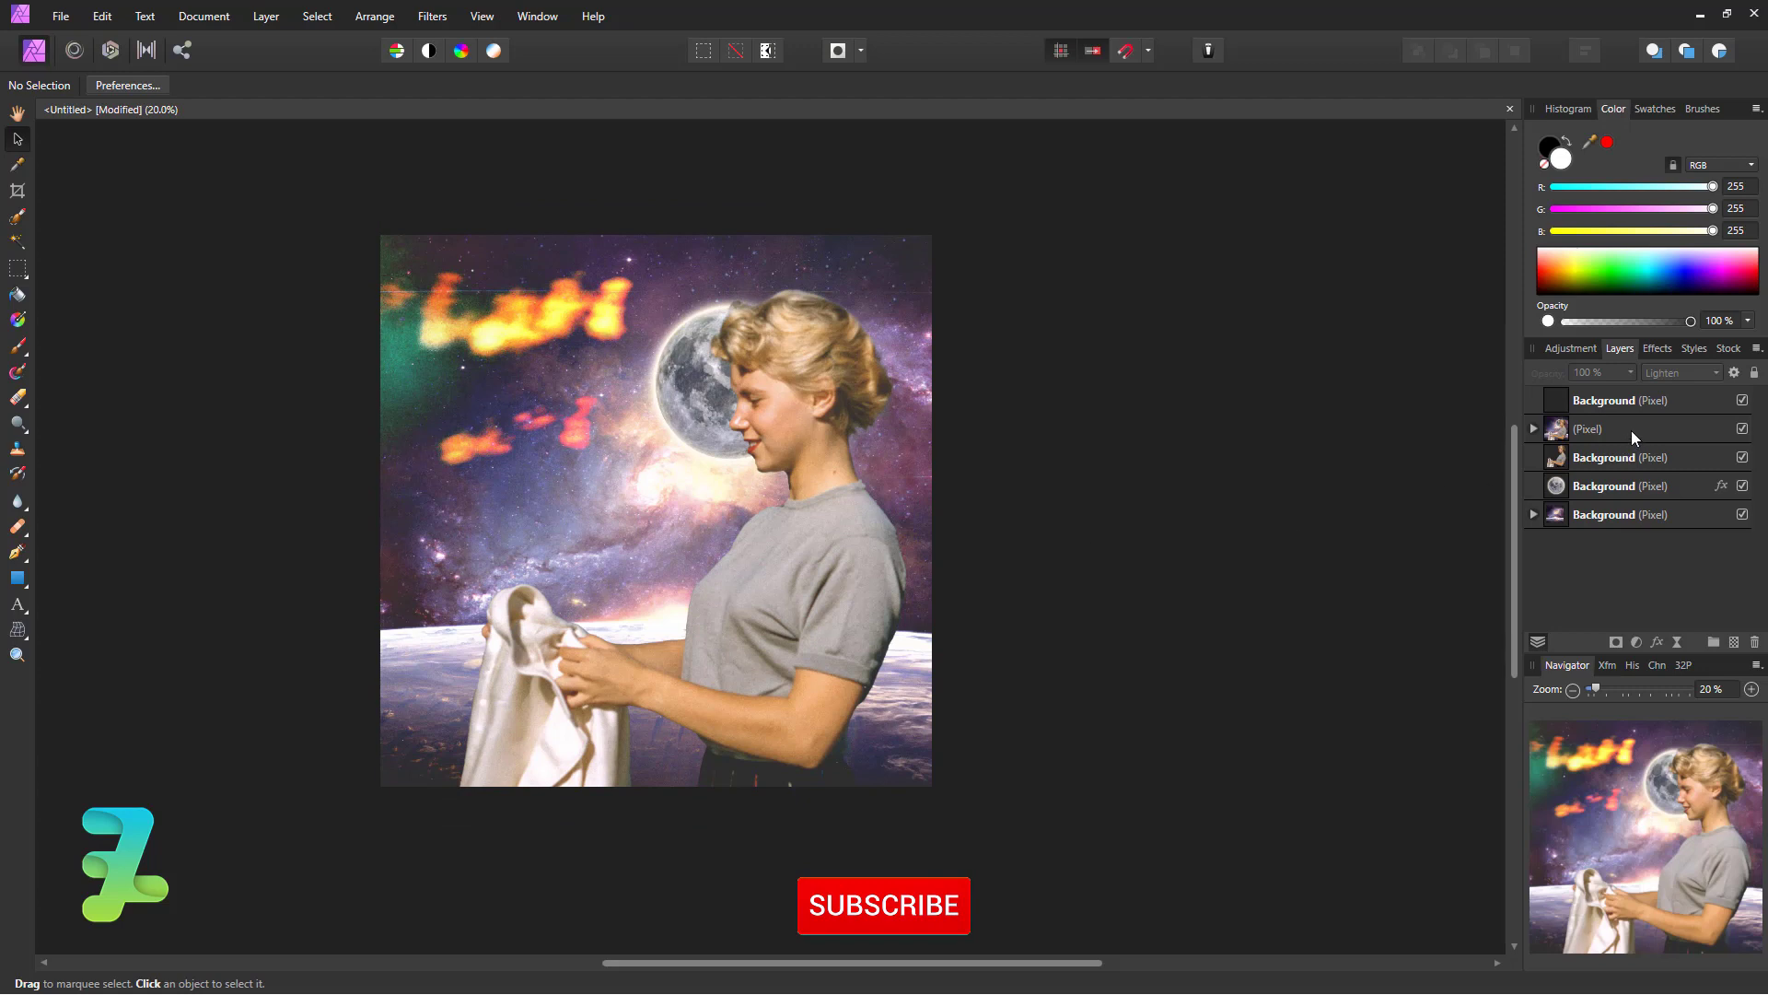
{"action": "double_click", "coordinate": [1607, 401]}
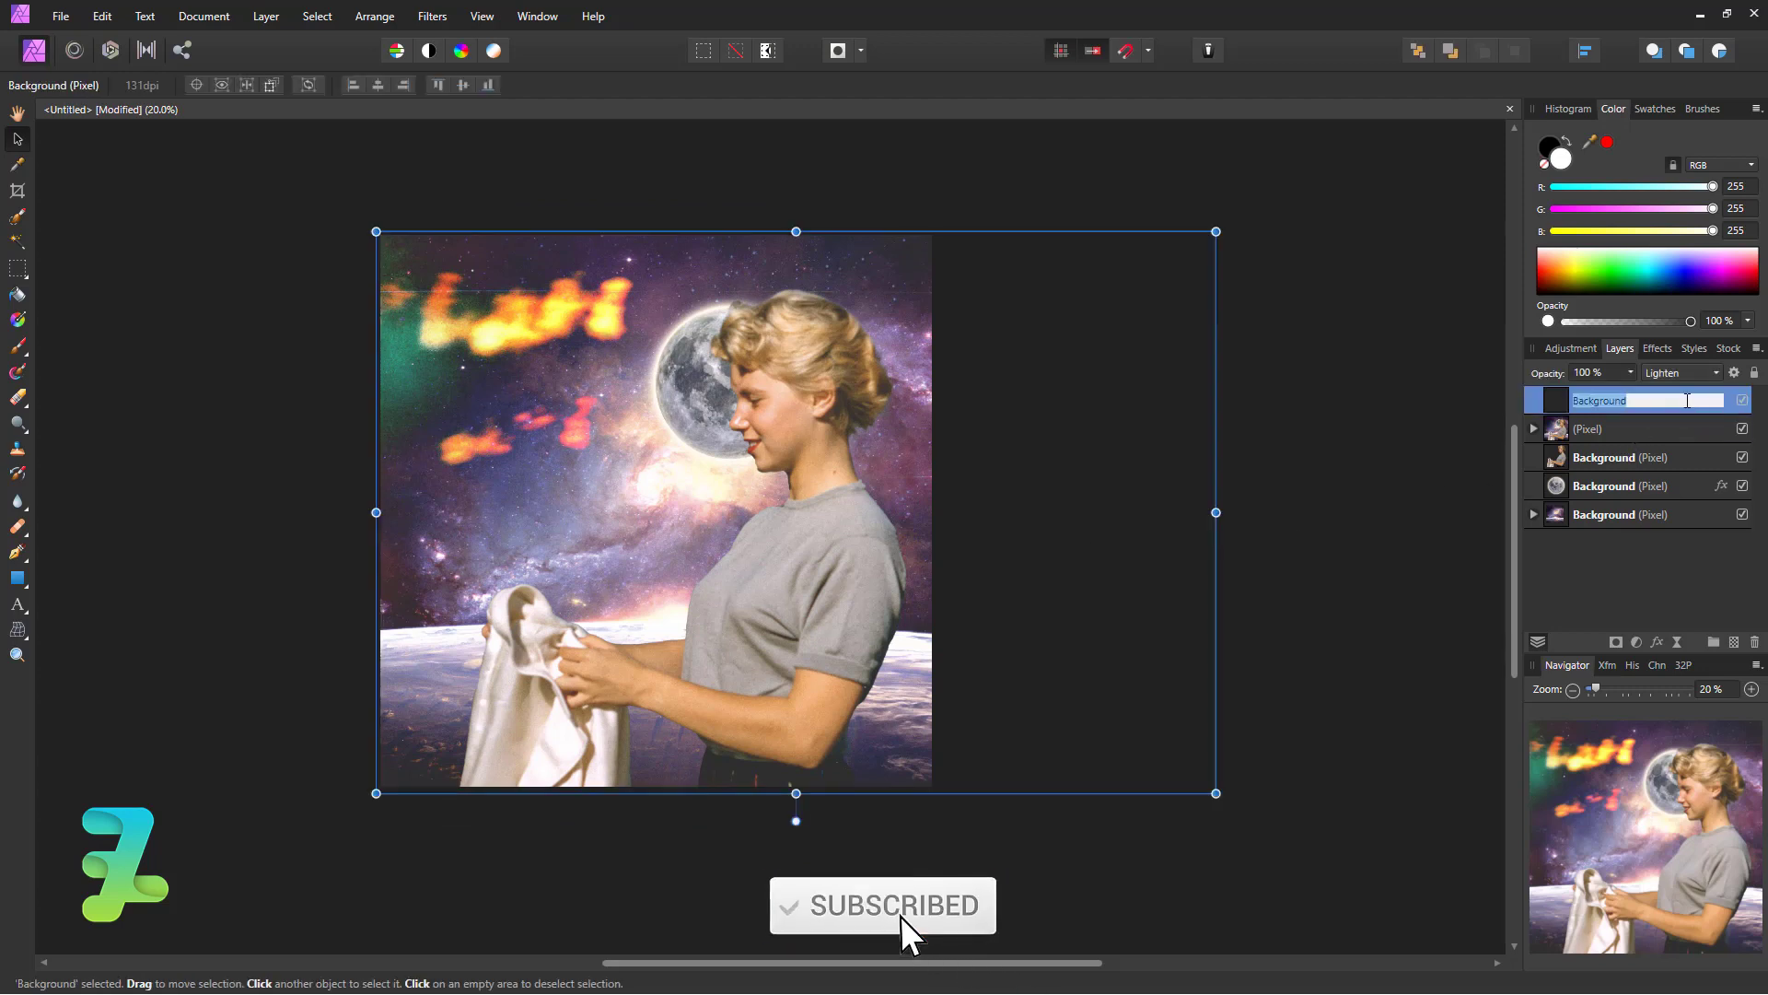
{"action": "left_click", "coordinate": [1314, 665]}
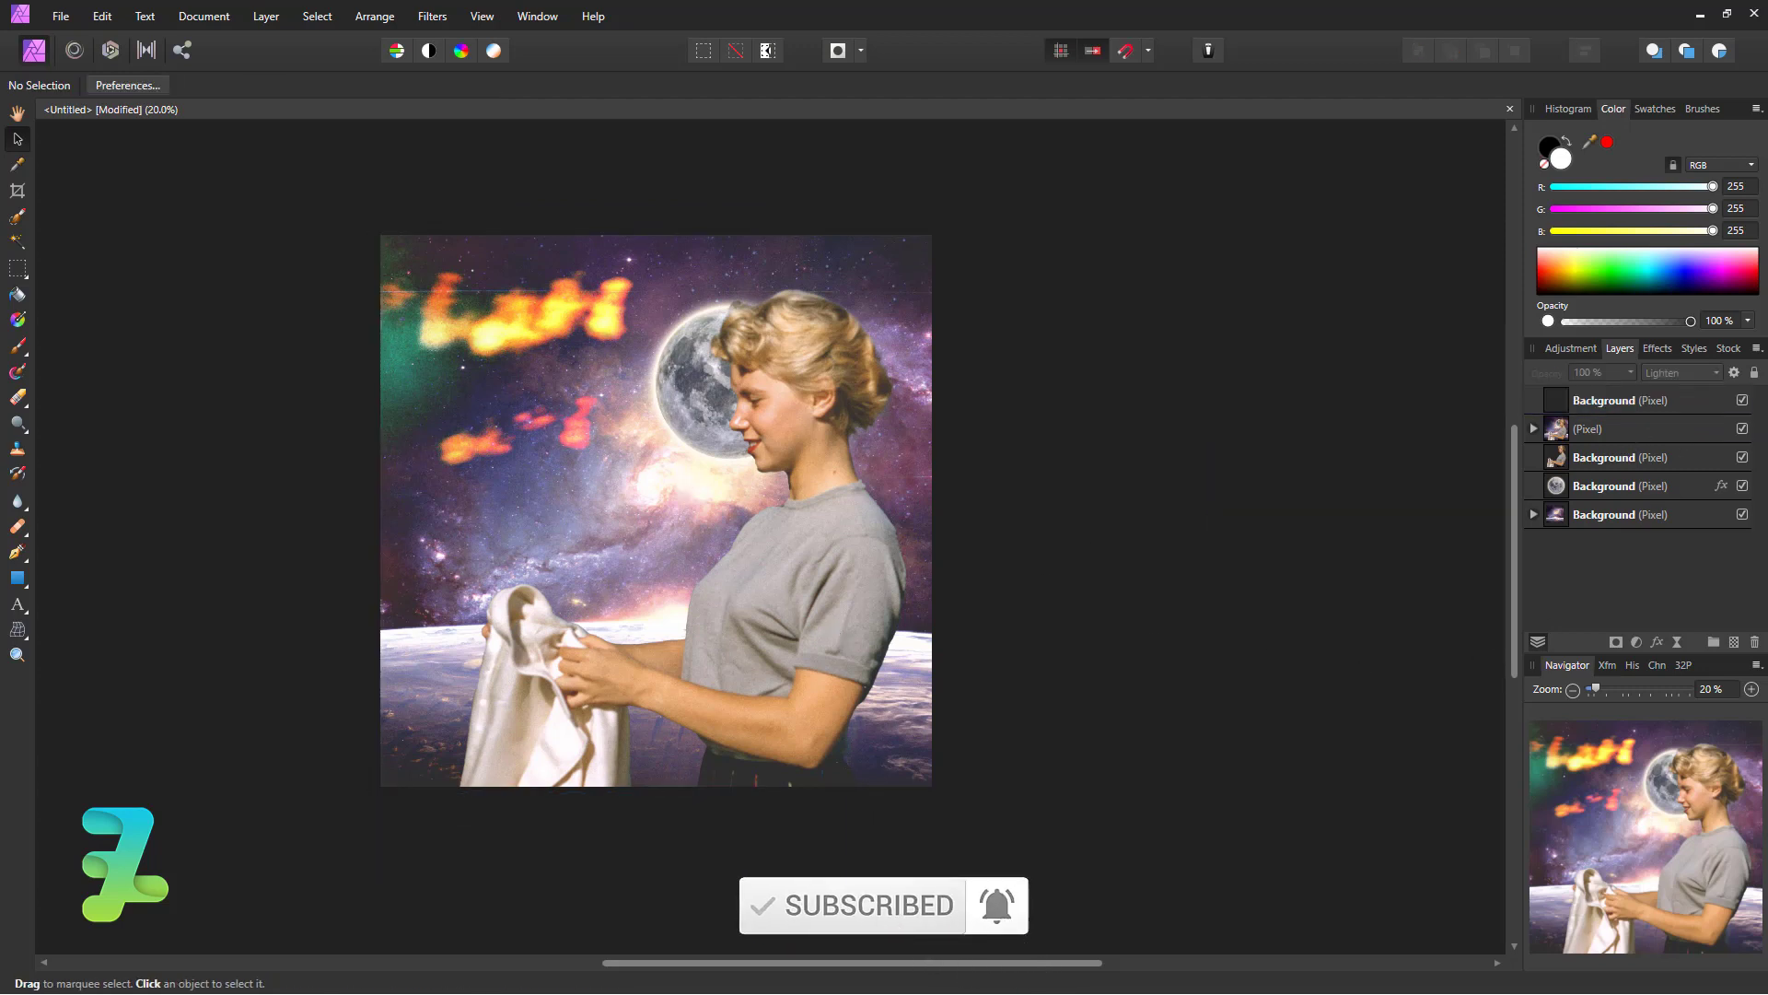
{"action": "scroll", "coordinate": [852, 963], "scroll_direction": "left", "scroll_amount": 2}
Add a Brightness/Contrast adjustment above the texture, brightness -11% and contrast 51%
{"action": "left_click", "coordinate": [1638, 405]}
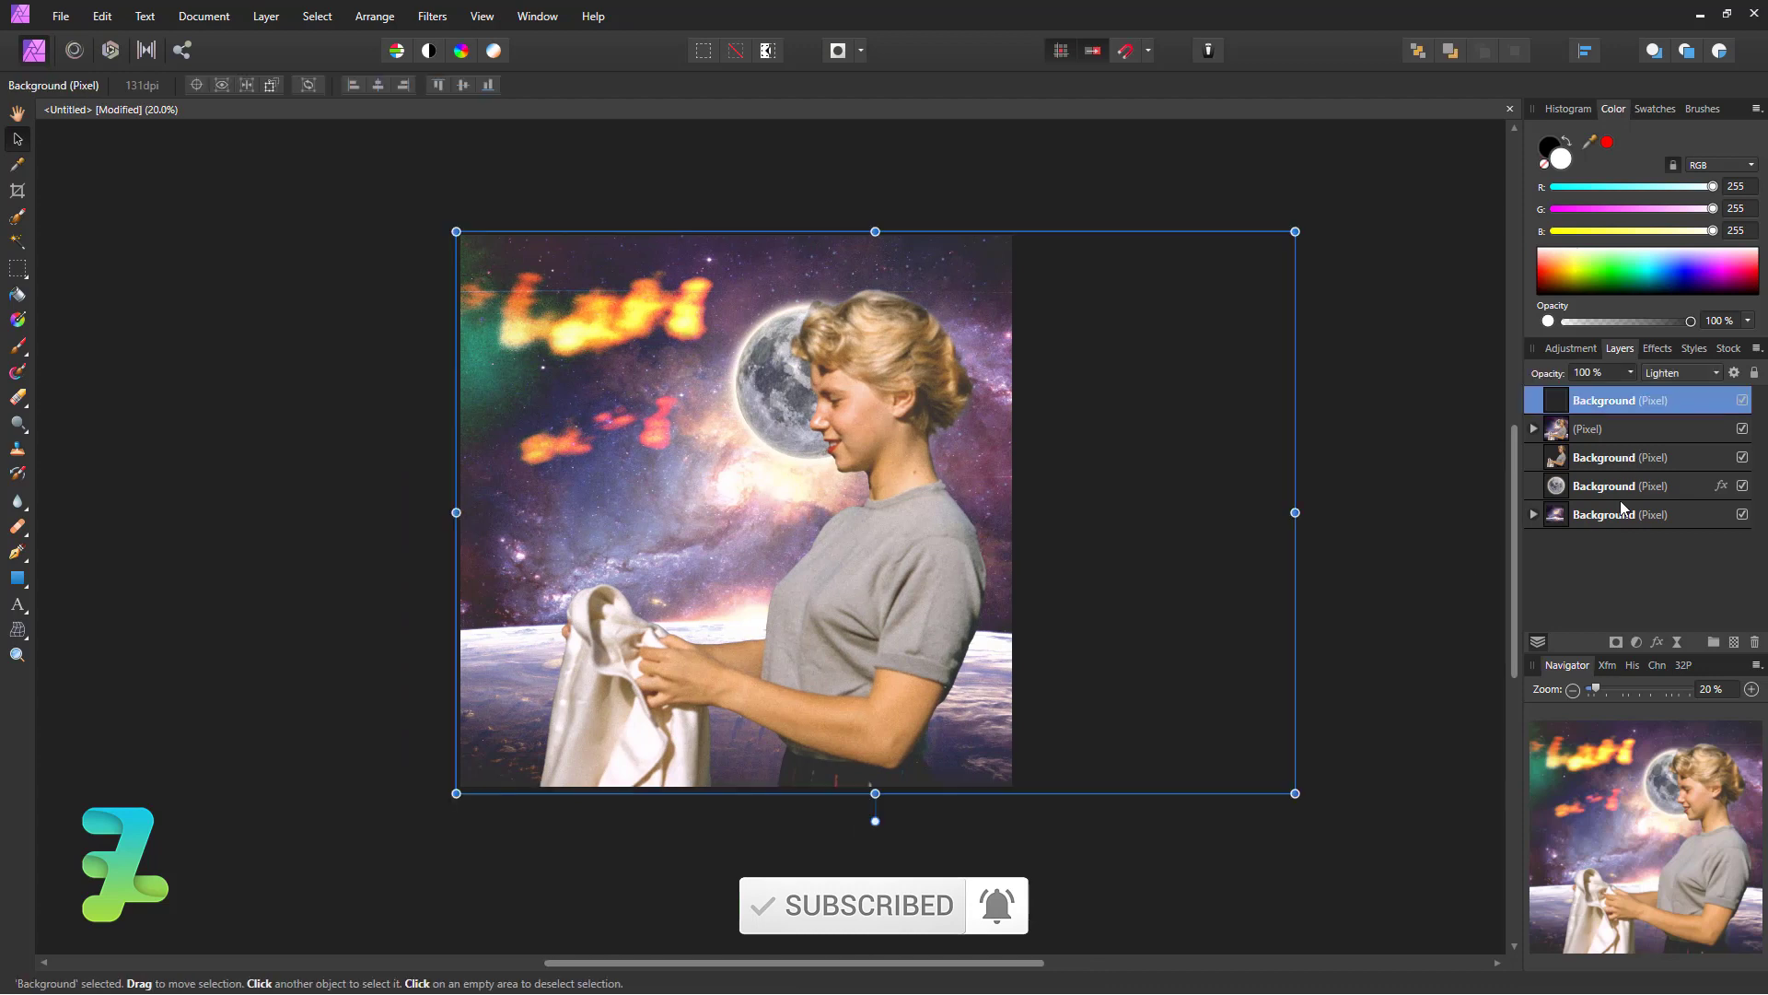
{"action": "left_click", "coordinate": [1570, 348]}
{"action": "scroll", "coordinate": [1584, 498], "scroll_direction": "up", "scroll_amount": 1}
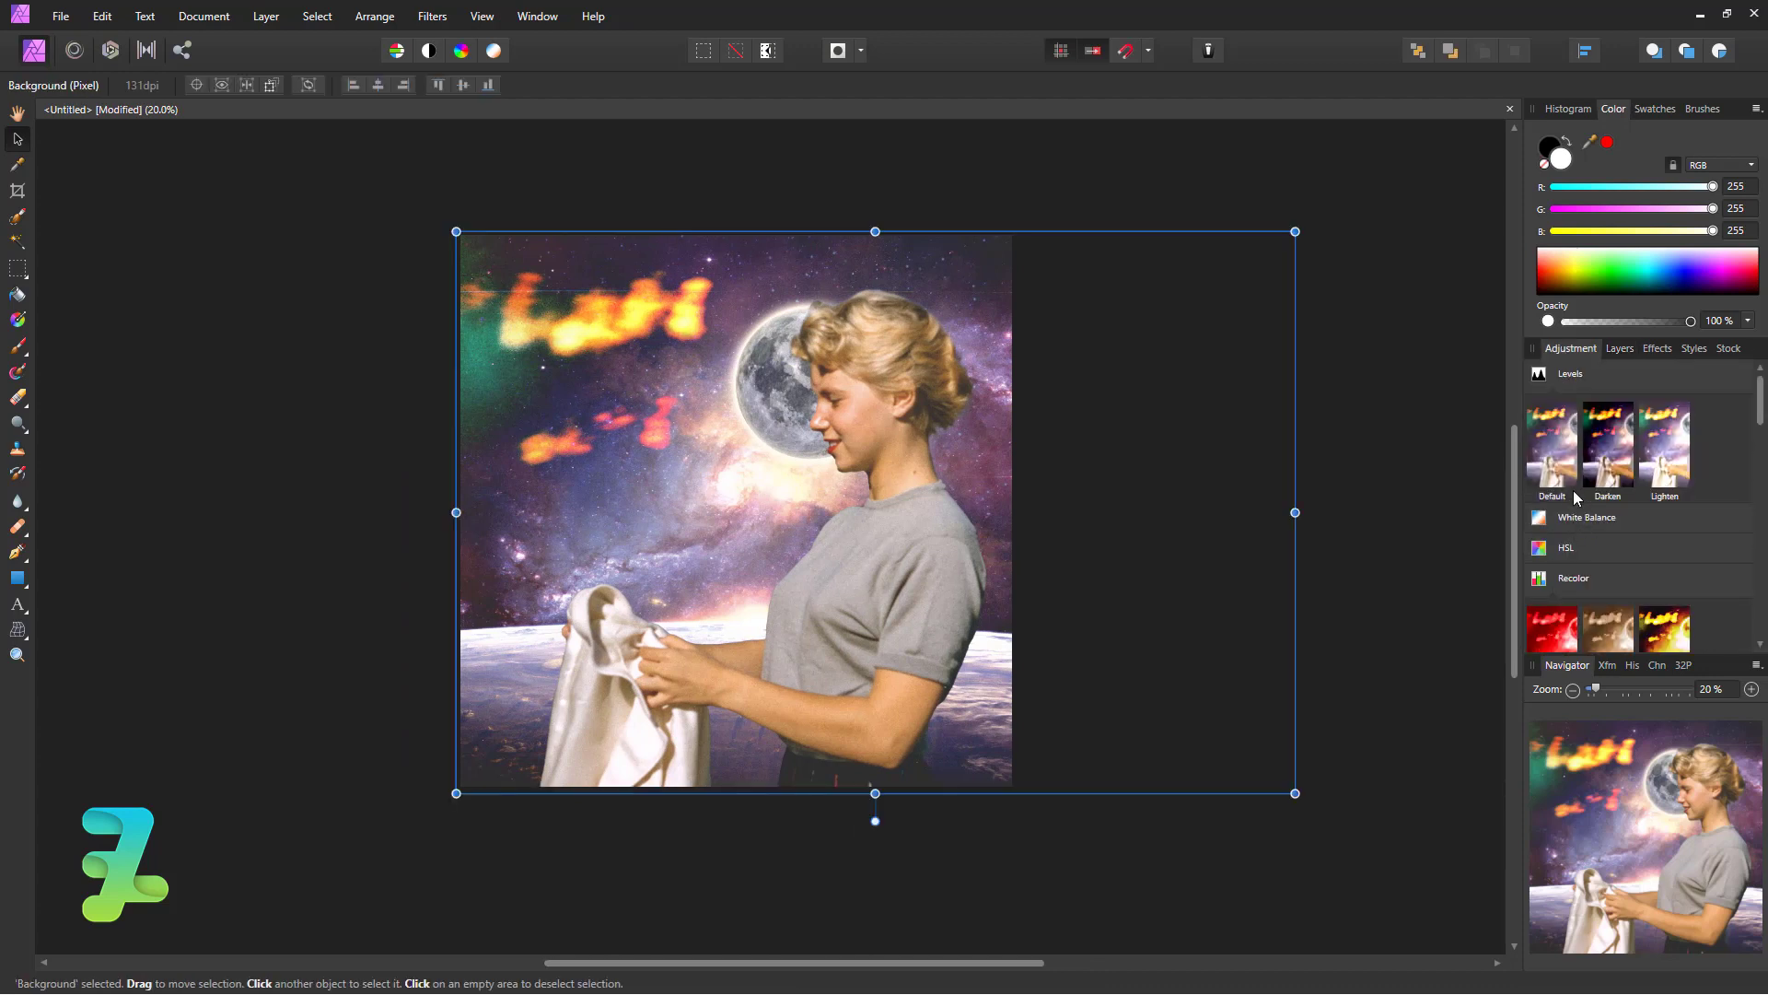
{"action": "scroll", "coordinate": [1576, 499], "scroll_direction": "down", "scroll_amount": 3}
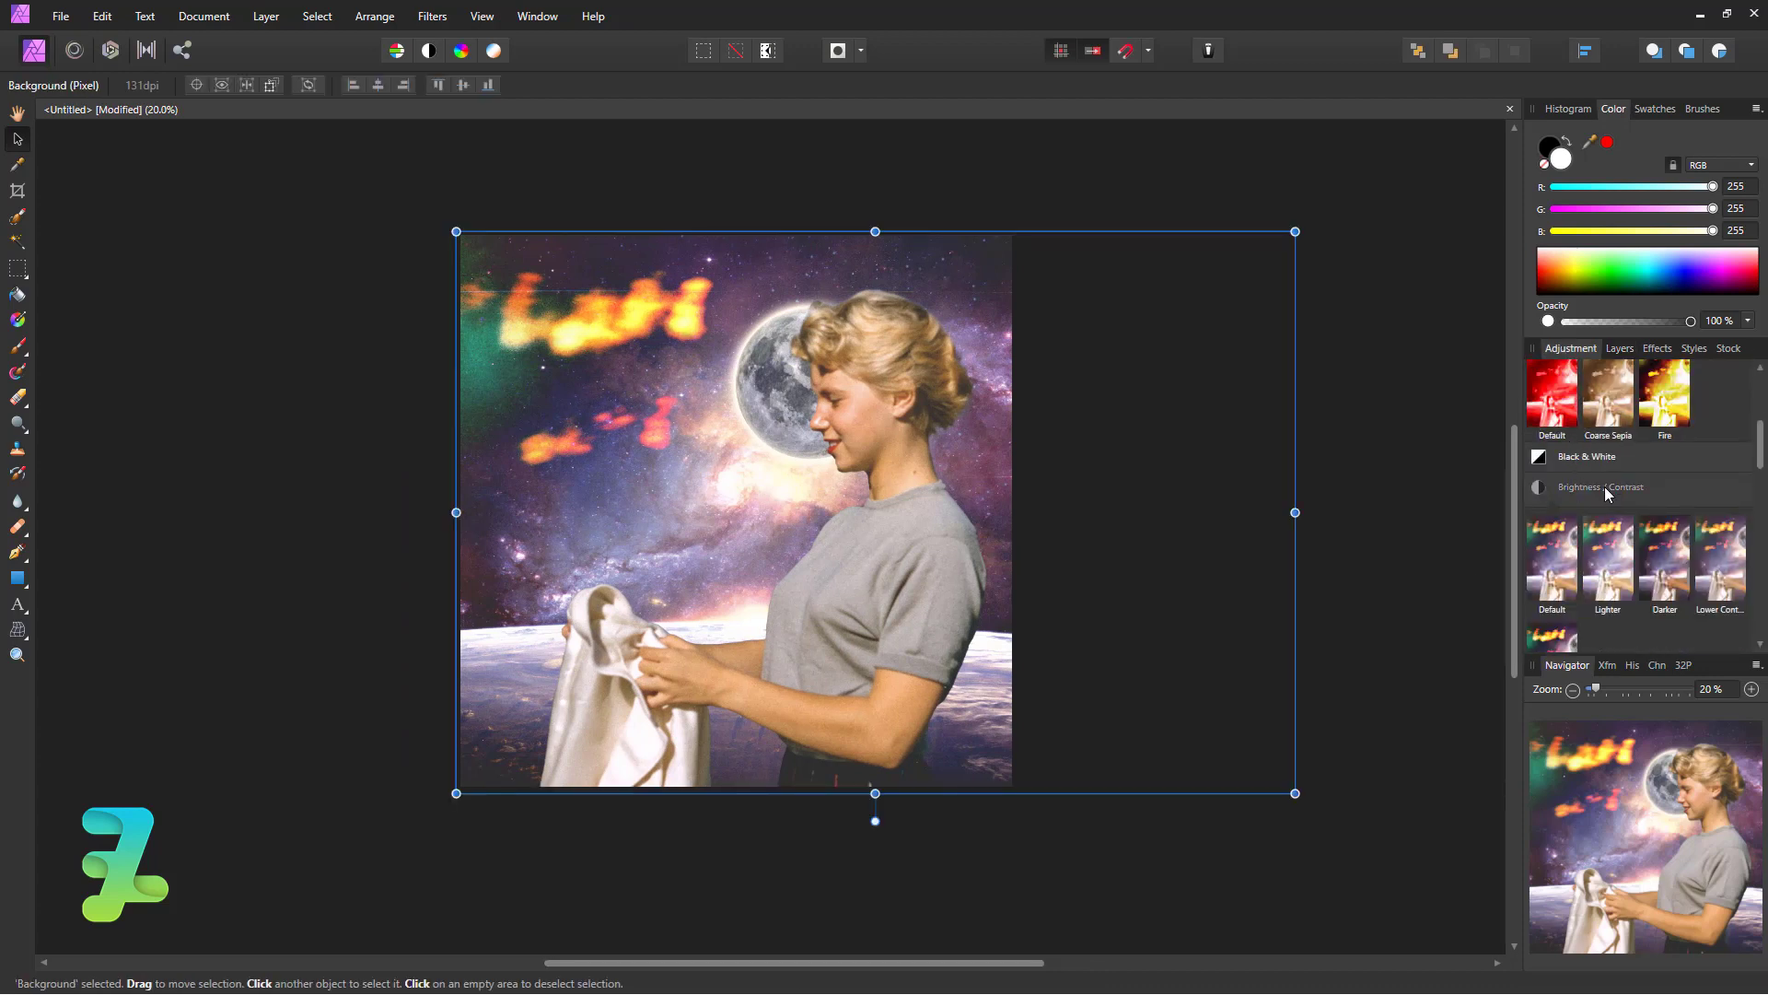
{"action": "left_click", "coordinate": [1608, 490]}
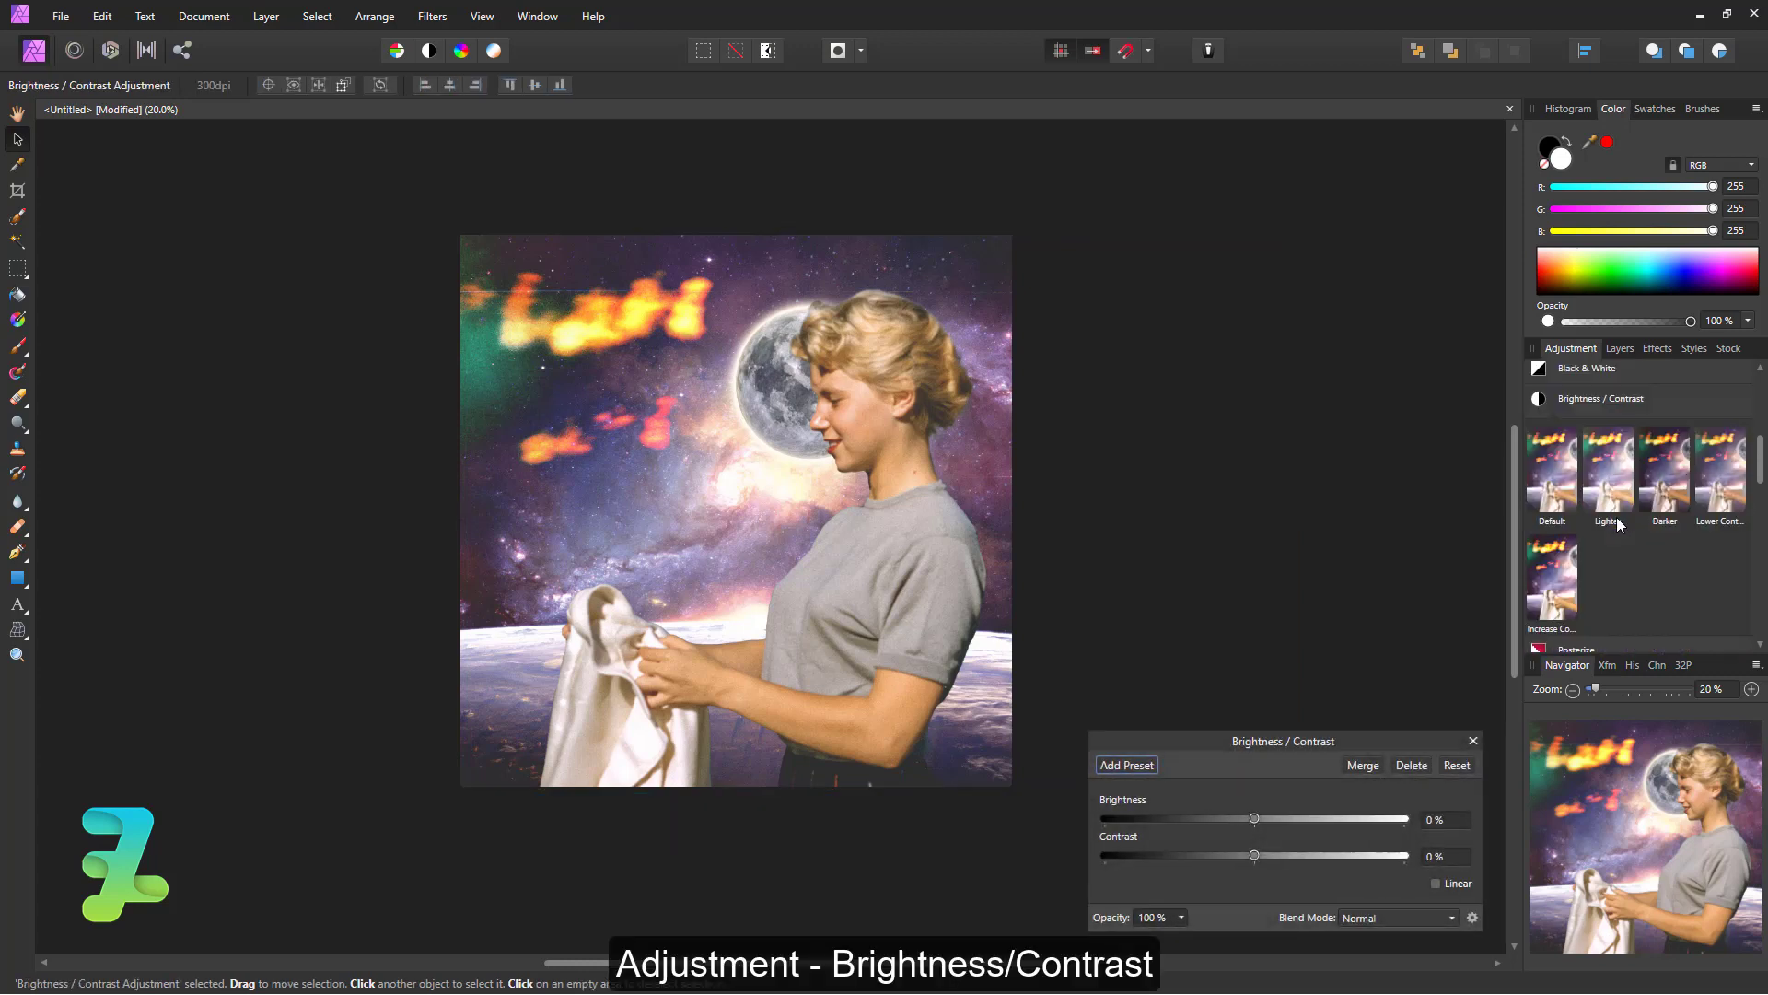
{"action": "mouse_move", "coordinate": [1254, 856]}
{"action": "left_mouse_down"}
{"action": "mouse_move", "coordinate": [1200, 864]}
{"action": "mouse_move", "coordinate": [1356, 862]}
{"action": "mouse_move", "coordinate": [1231, 823]}
{"action": "mouse_move", "coordinate": [1245, 823]}
{"action": "left_mouse_up"}
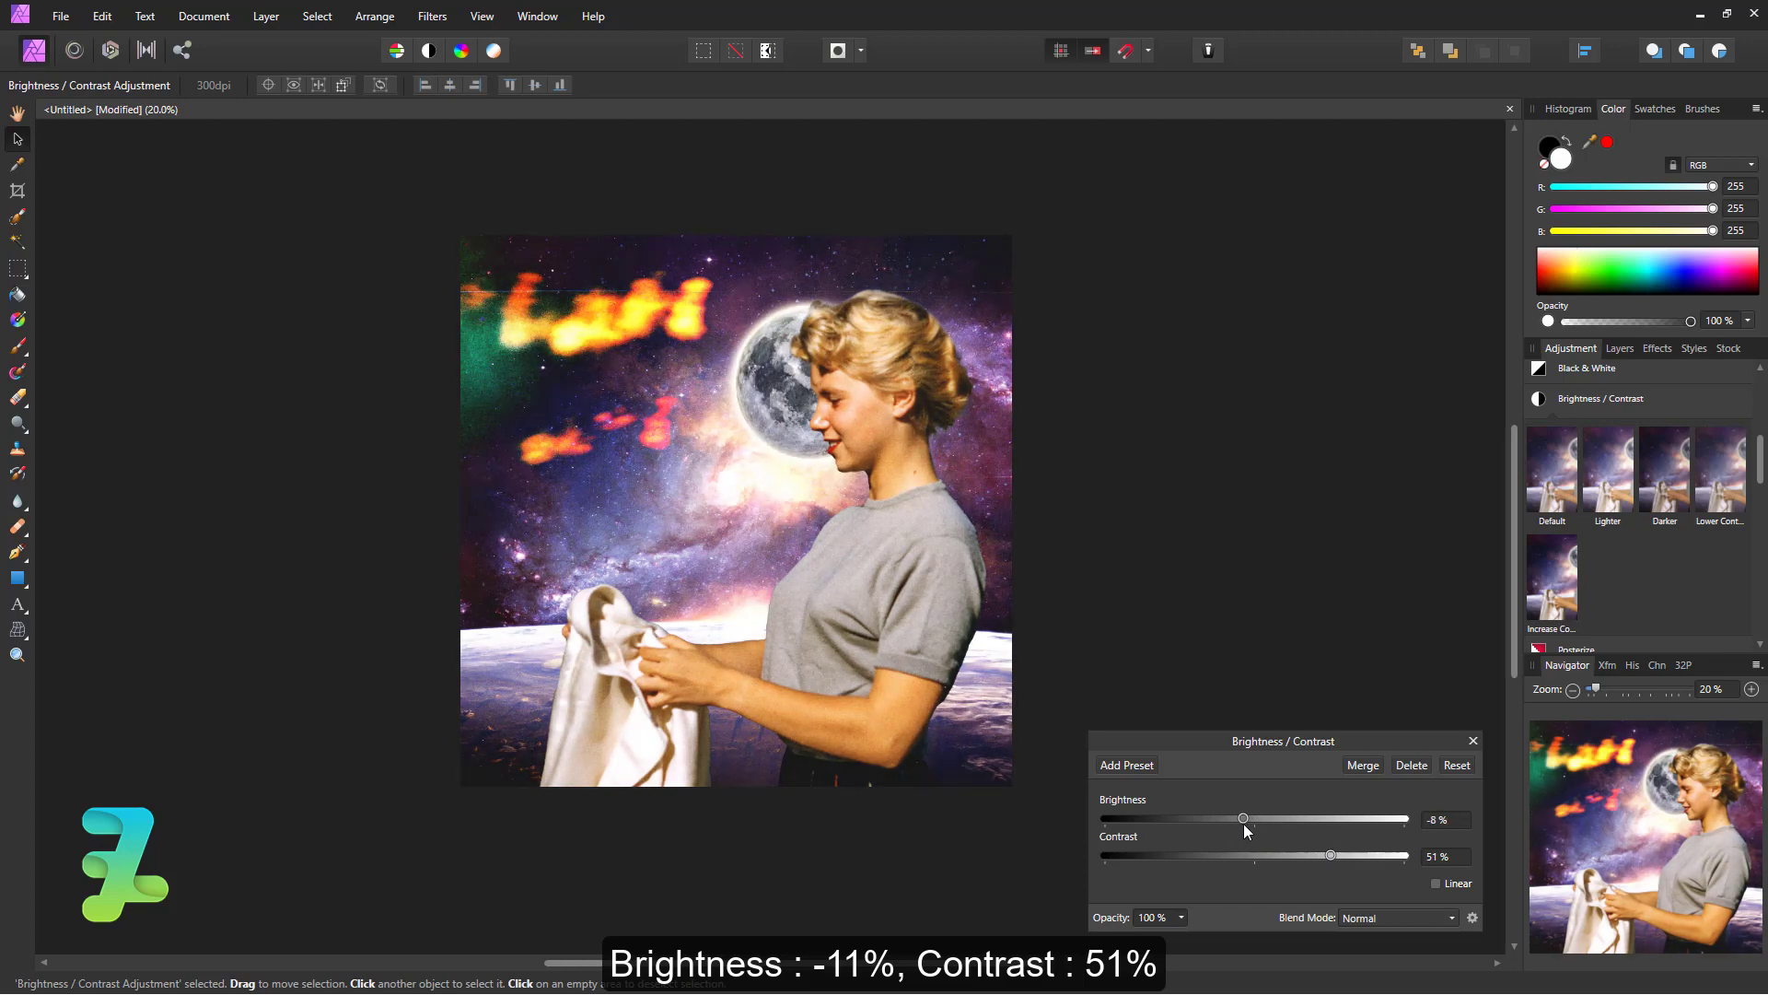
{"action": "left_click_drag", "start_coordinate": [1243, 823], "coordinate": [1239, 825]}
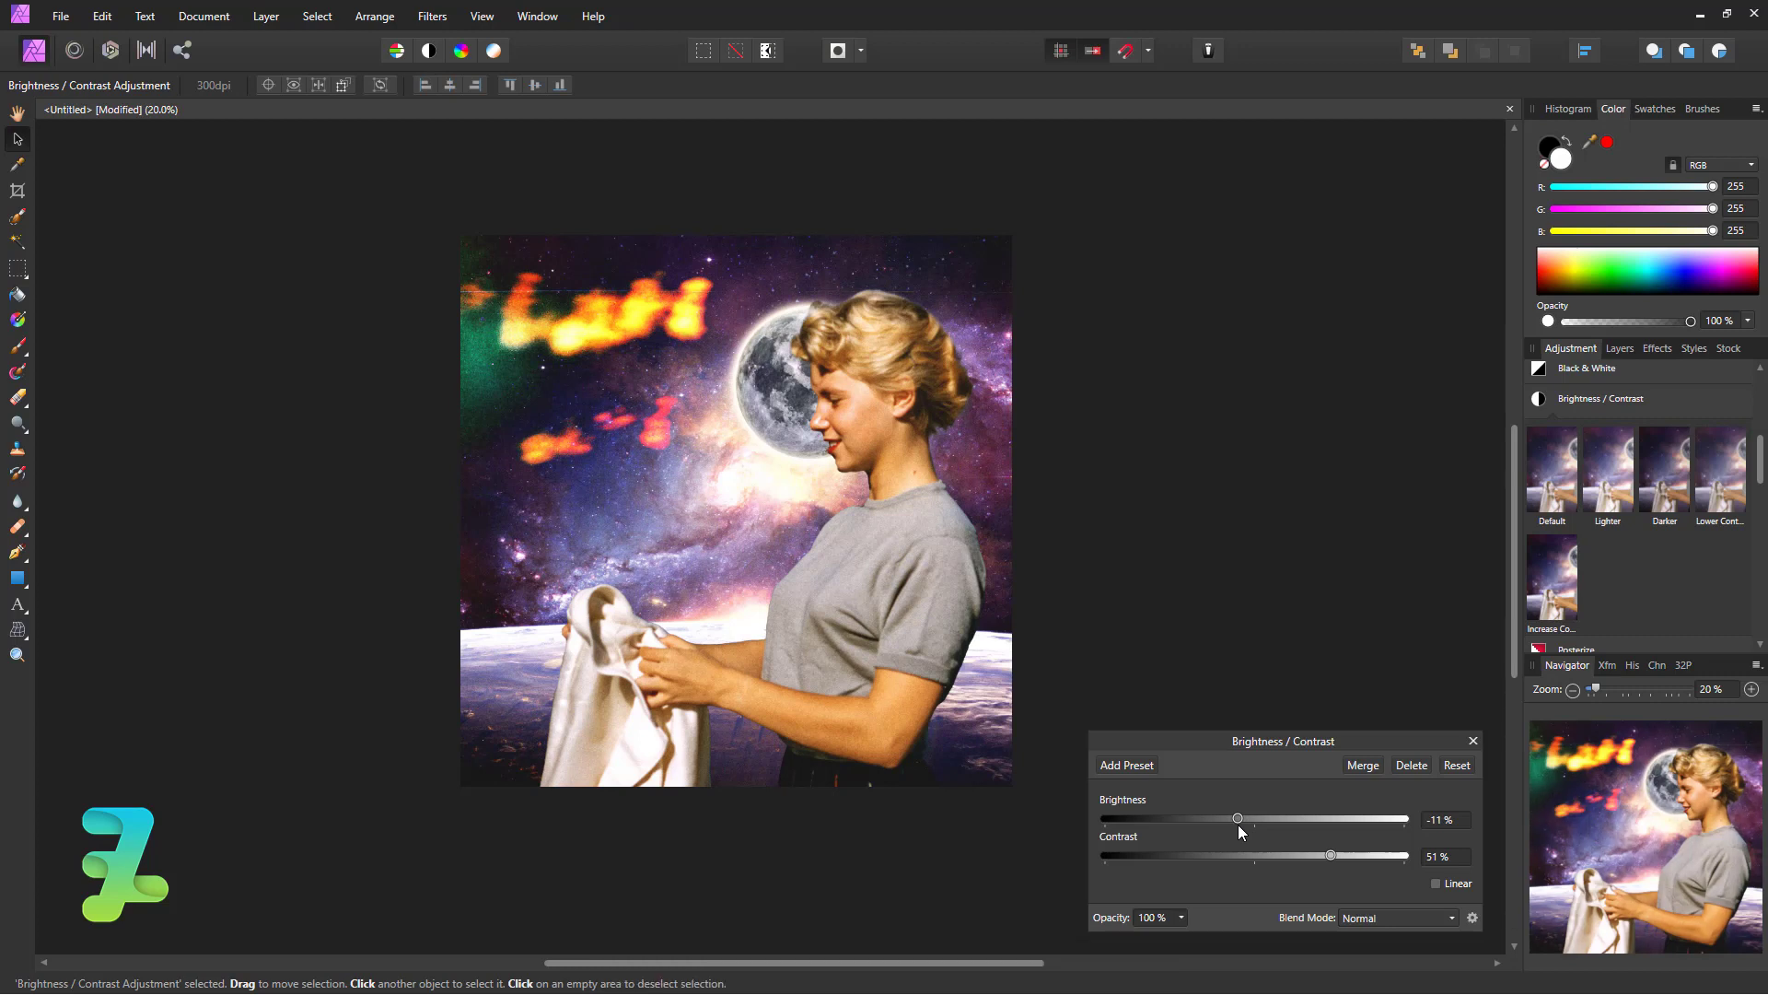
{"action": "left_click", "coordinate": [1471, 740]}
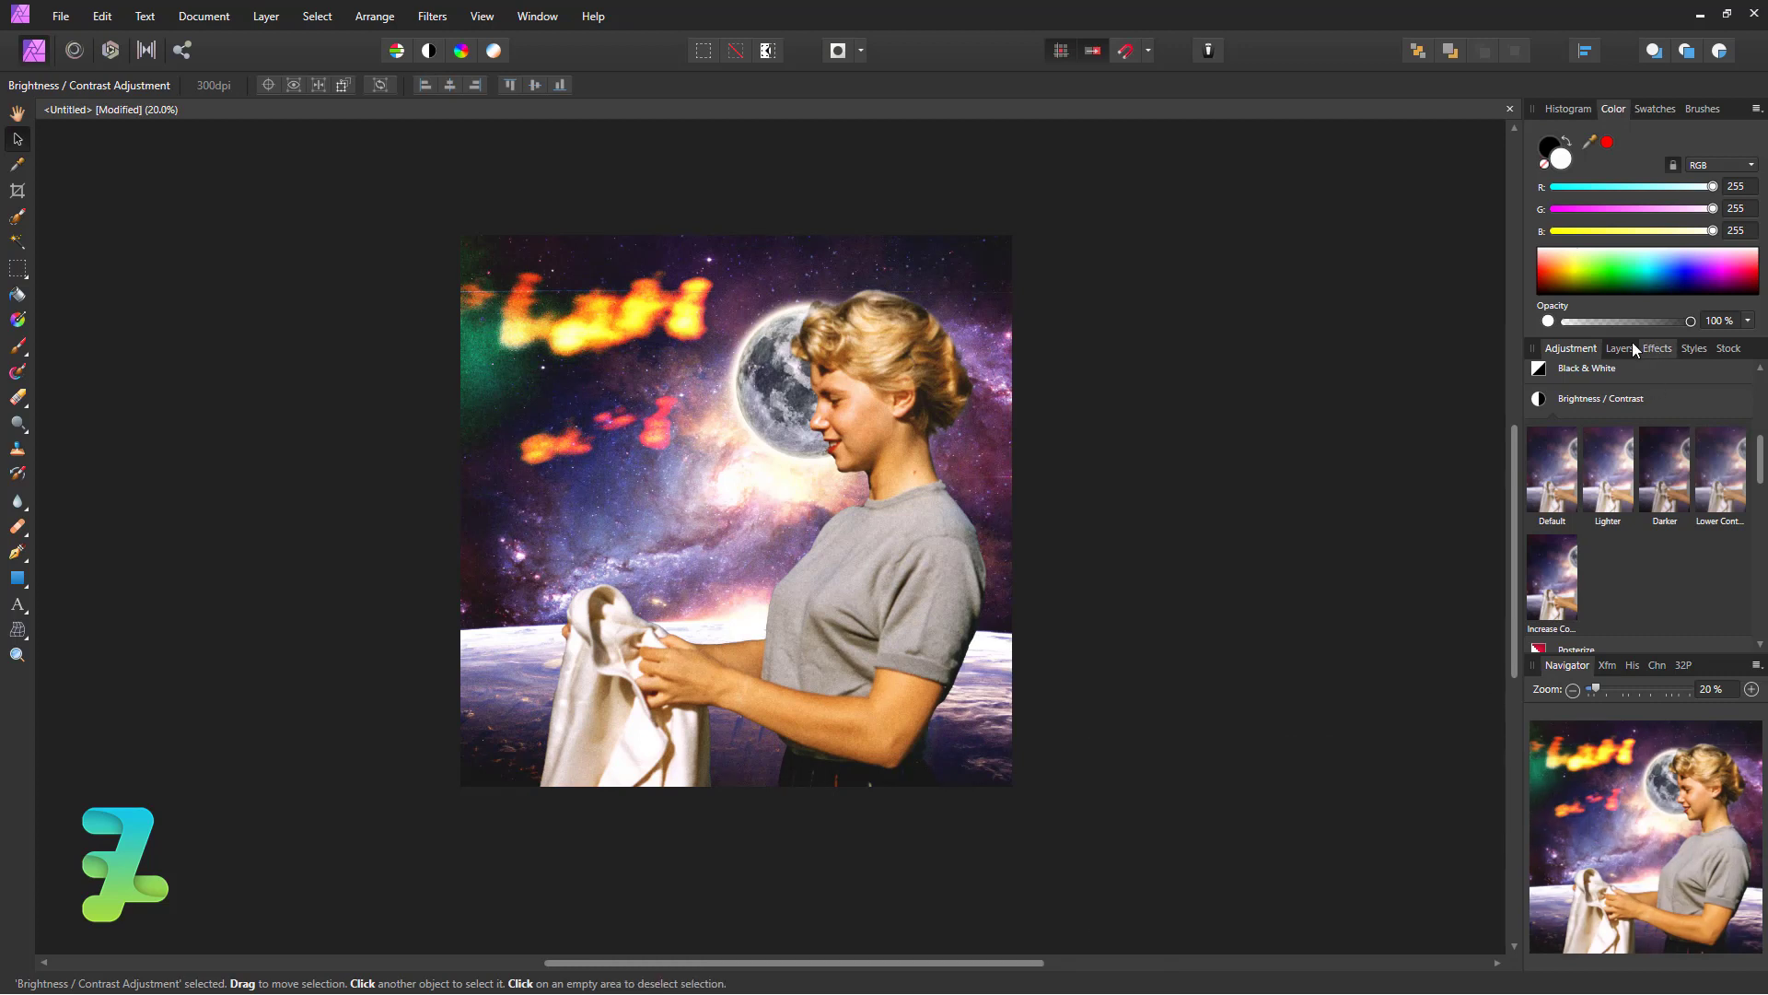
{"action": "left_click", "coordinate": [1621, 347]}
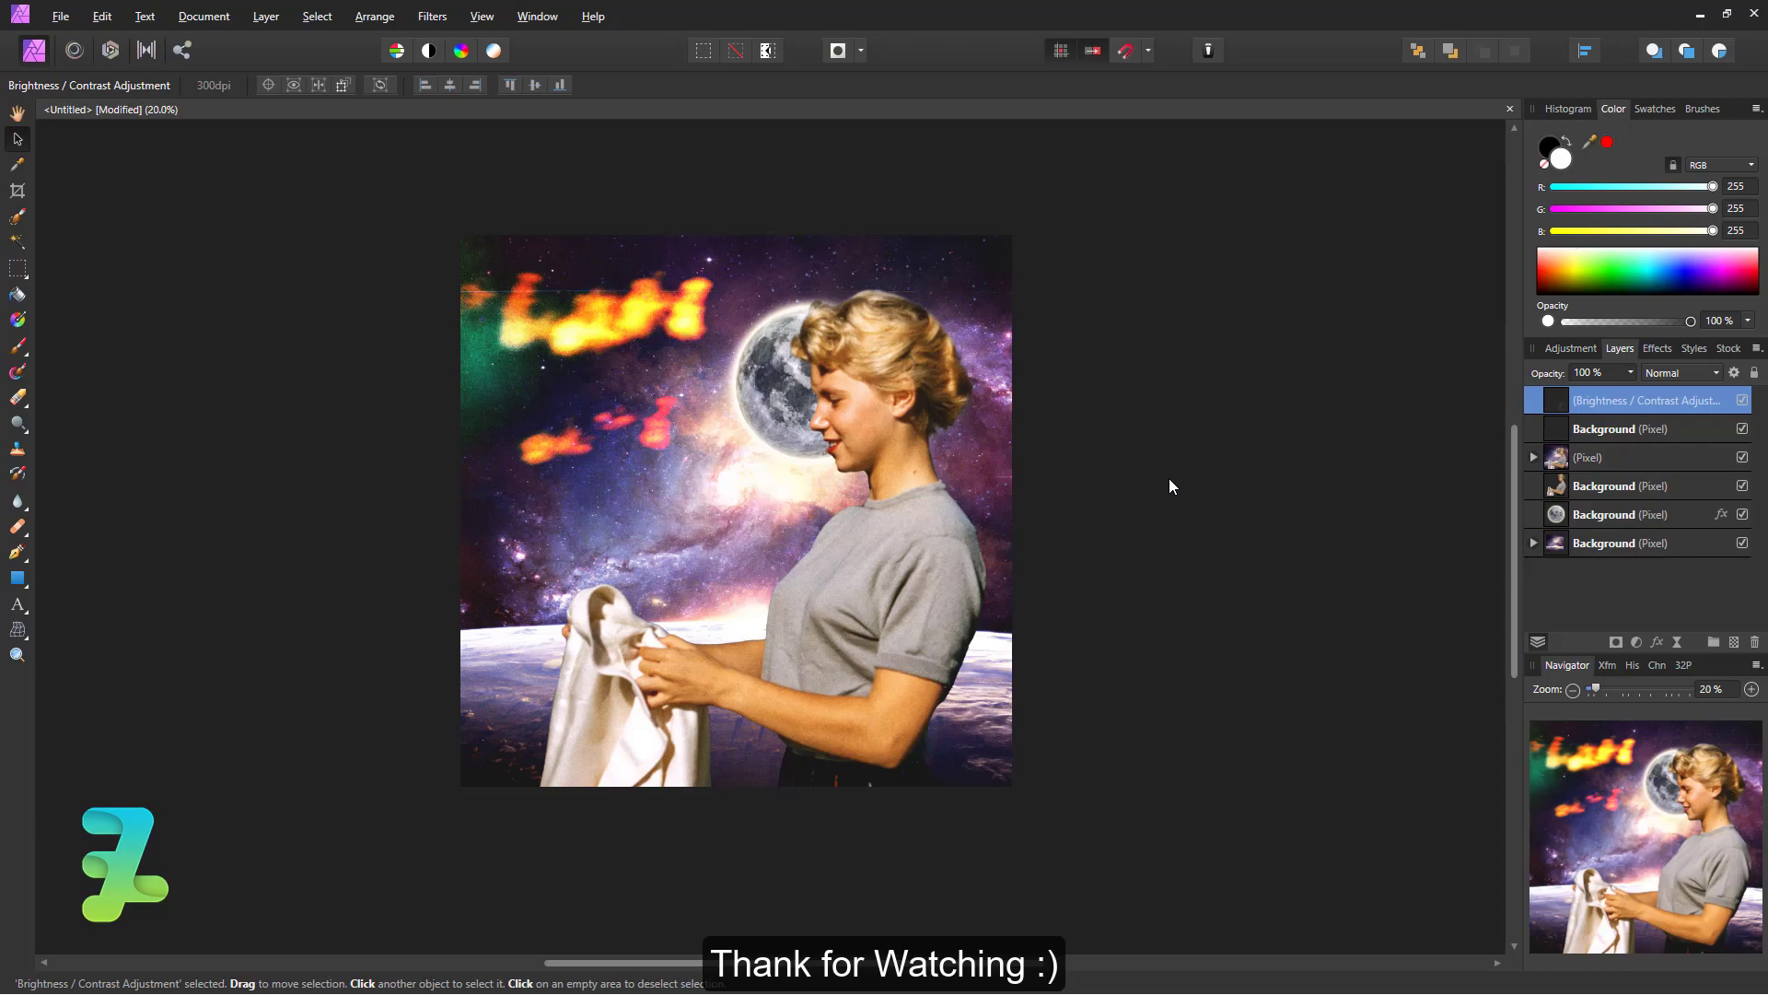